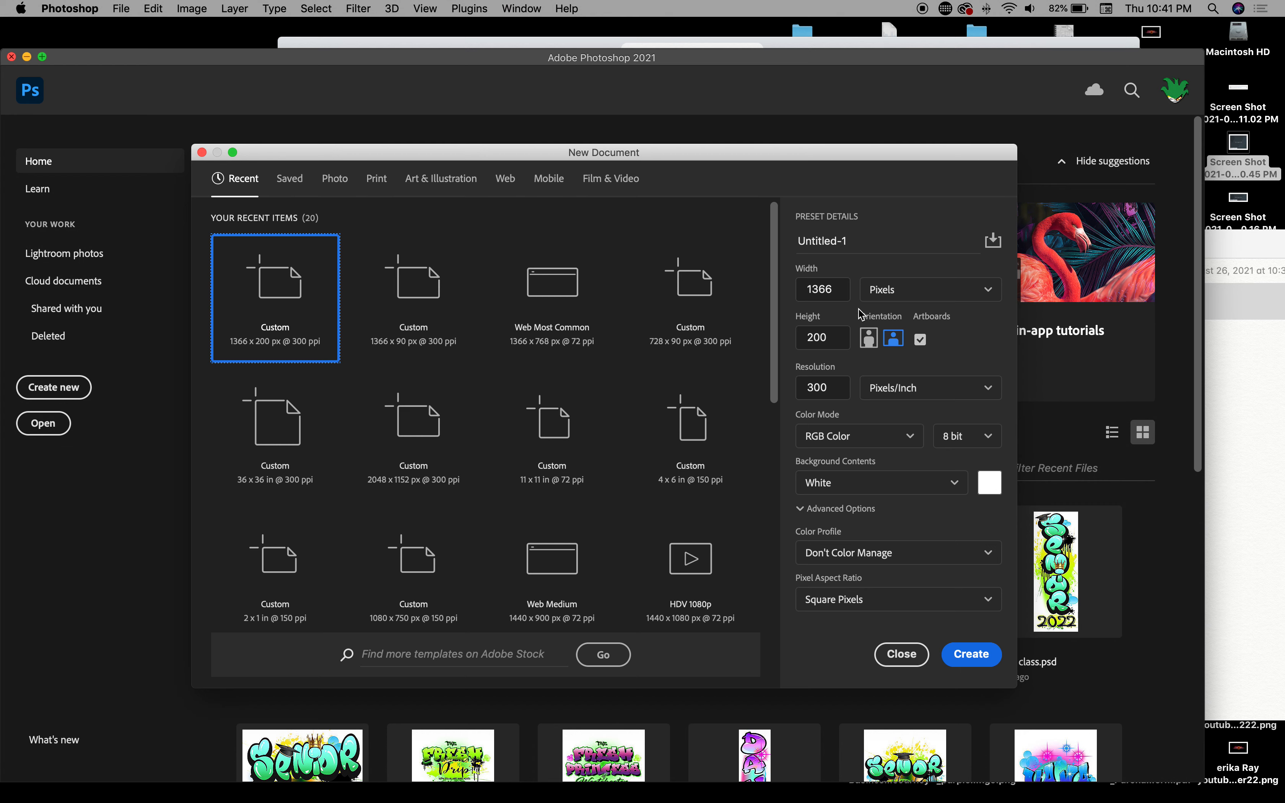
Step: Check the 2560 × 1440 cover size listed in the notes
left_click(1254, 375)
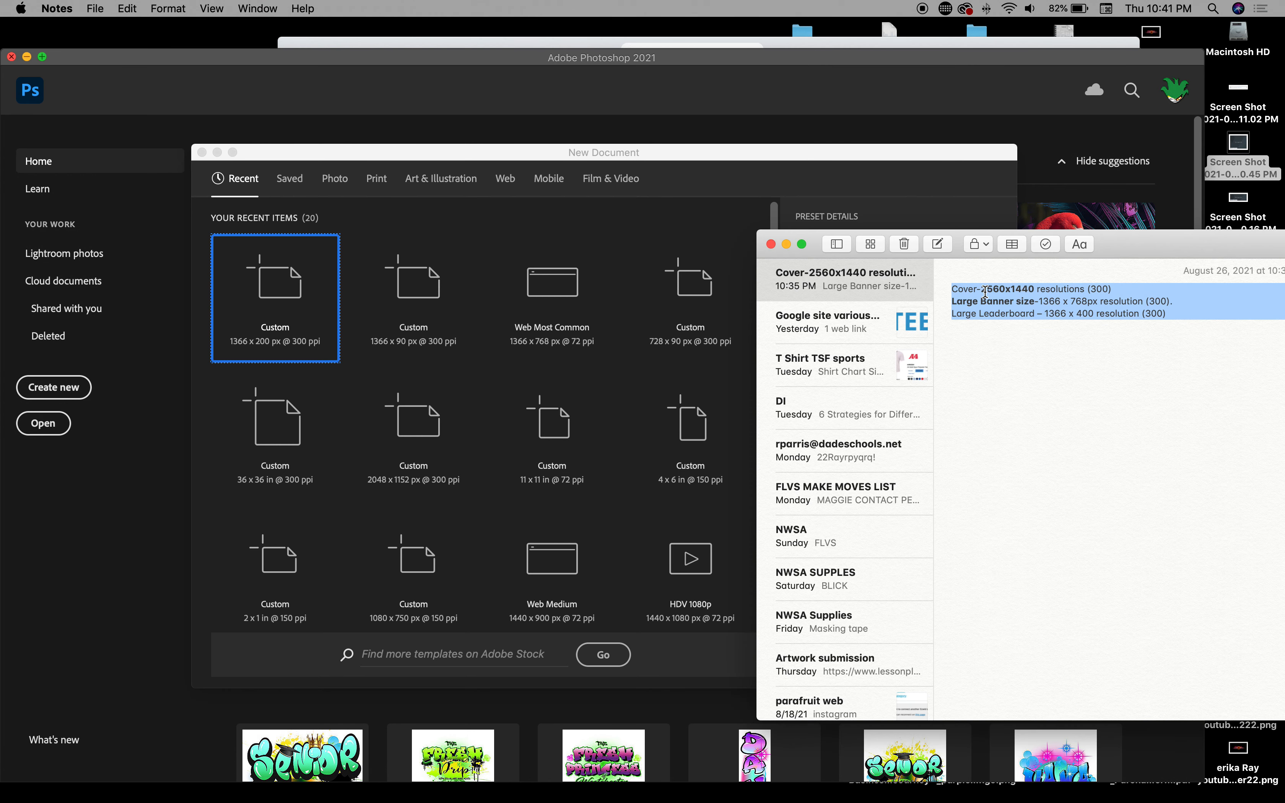
left_click_drag(1175, 254, 1257, 308)
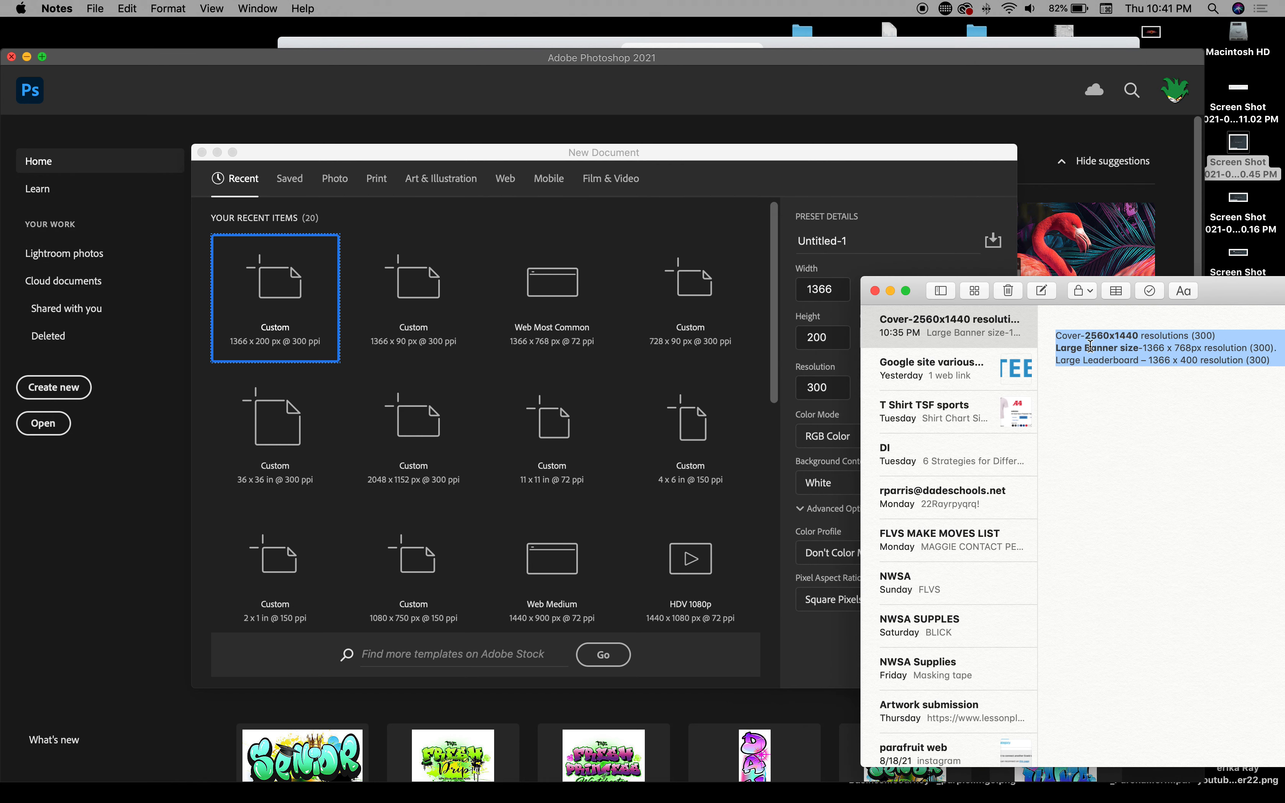
left_click(917, 253)
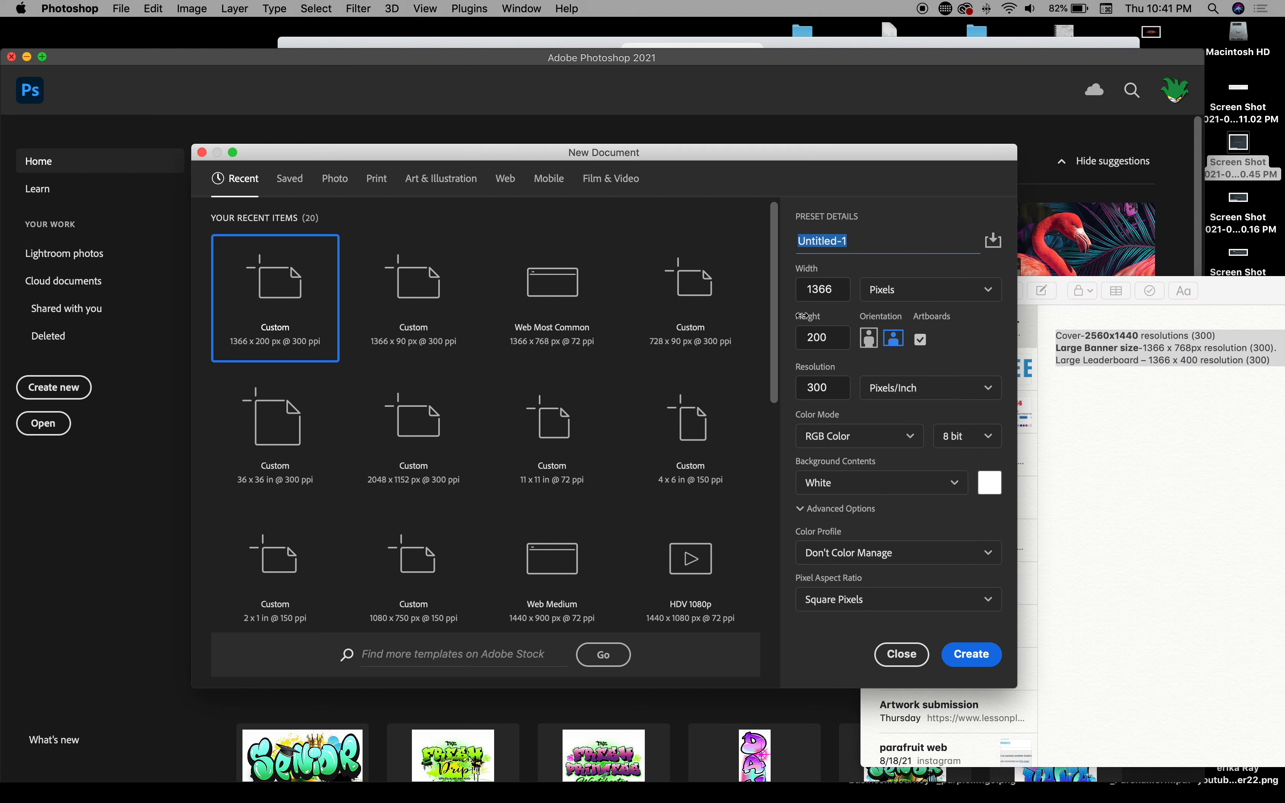
Step: Set the new document's width to 2560 and height to 1440 pixels
left_click(835, 294)
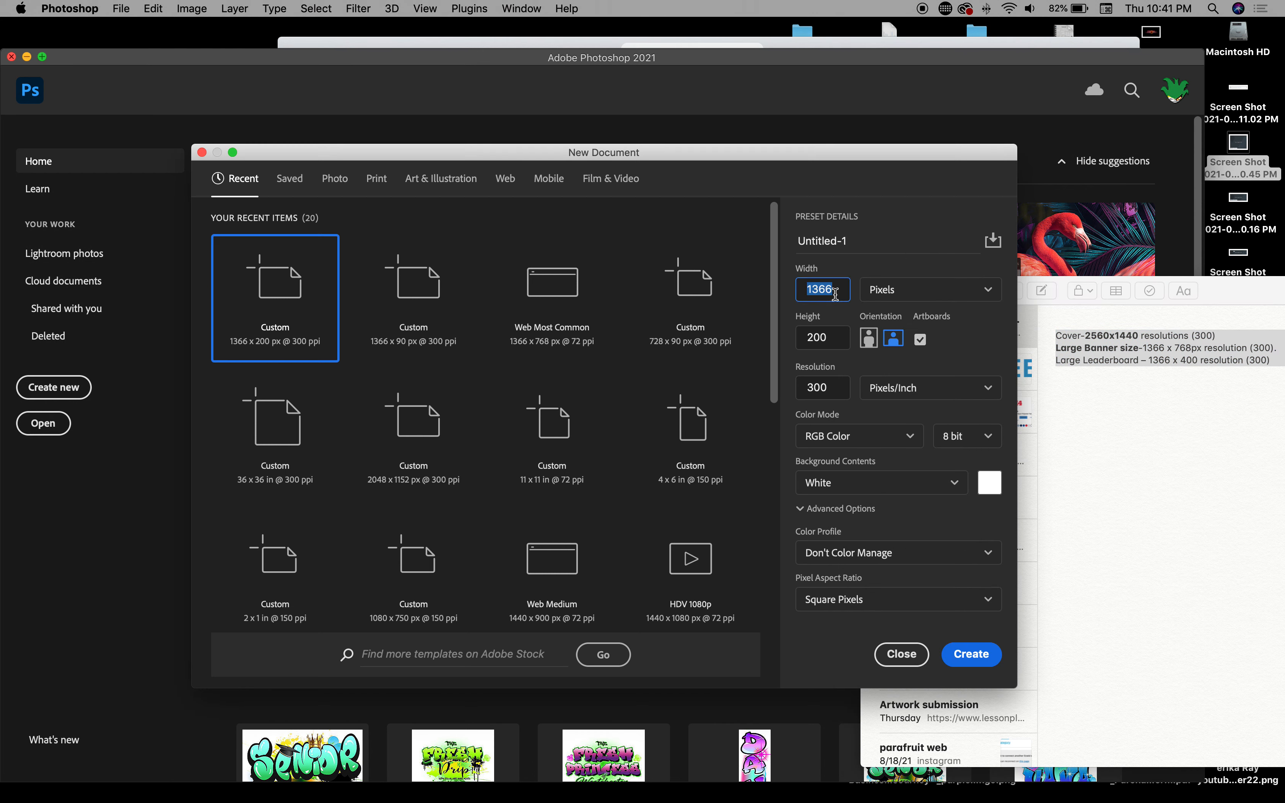
type("2560")
left_click(830, 337)
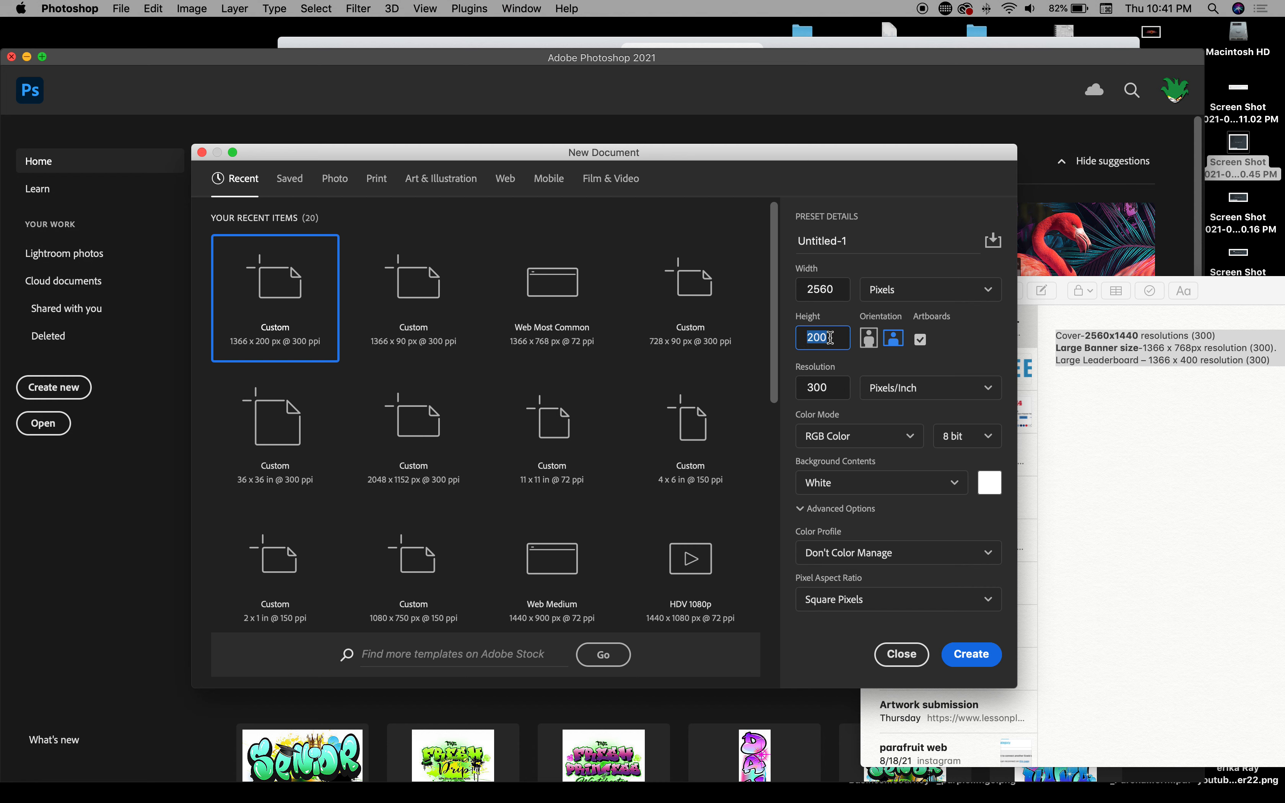
type("1440")
Step: Create the 2560 × 1440 document and hide the notes window
left_click(986, 657)
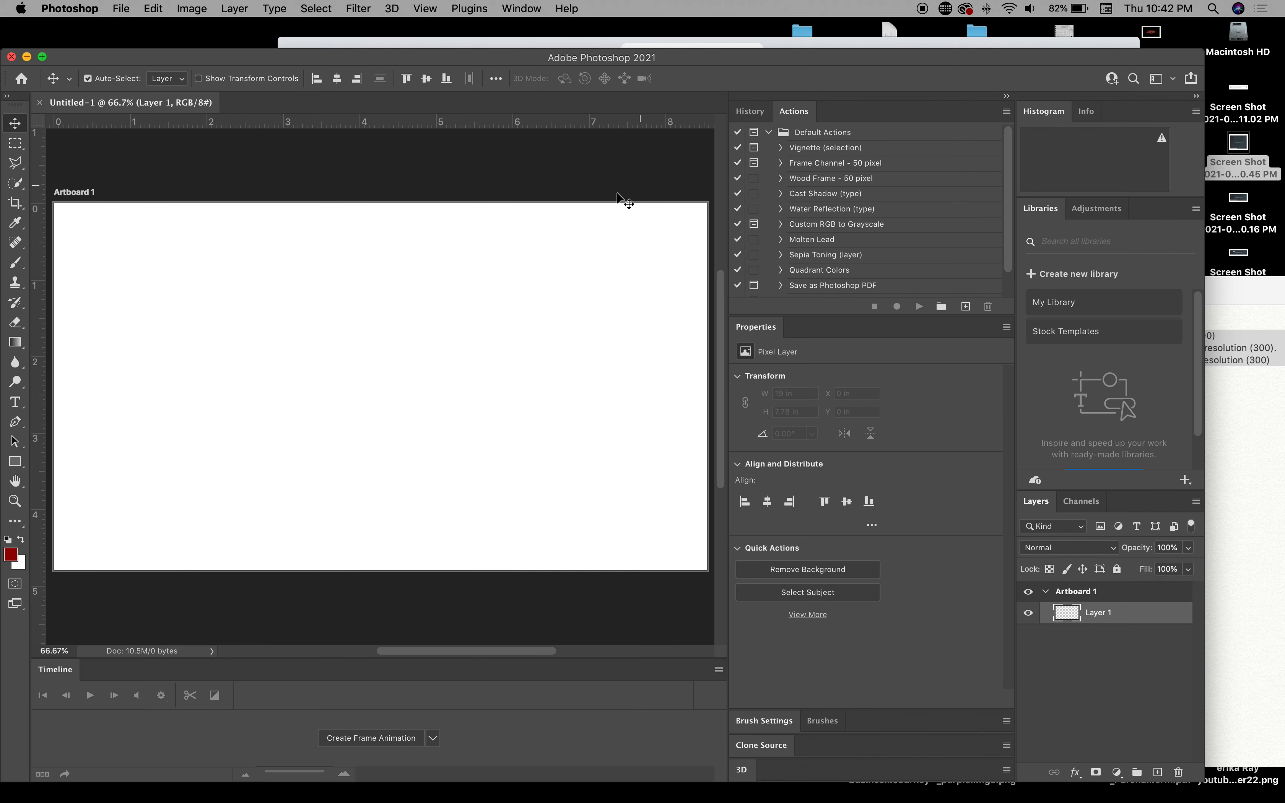
scroll(574, 417, "down", 2)
scroll(574, 422, "up", 2)
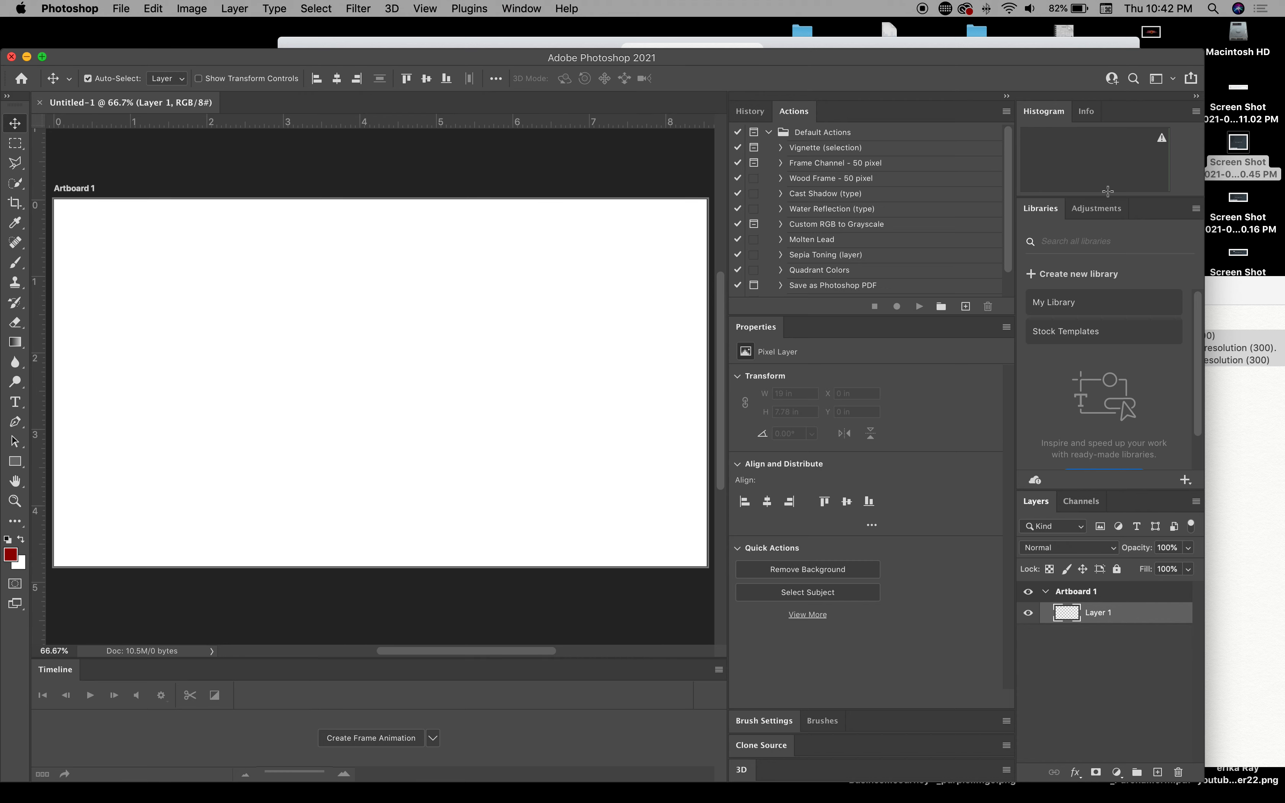
left_click(1209, 296)
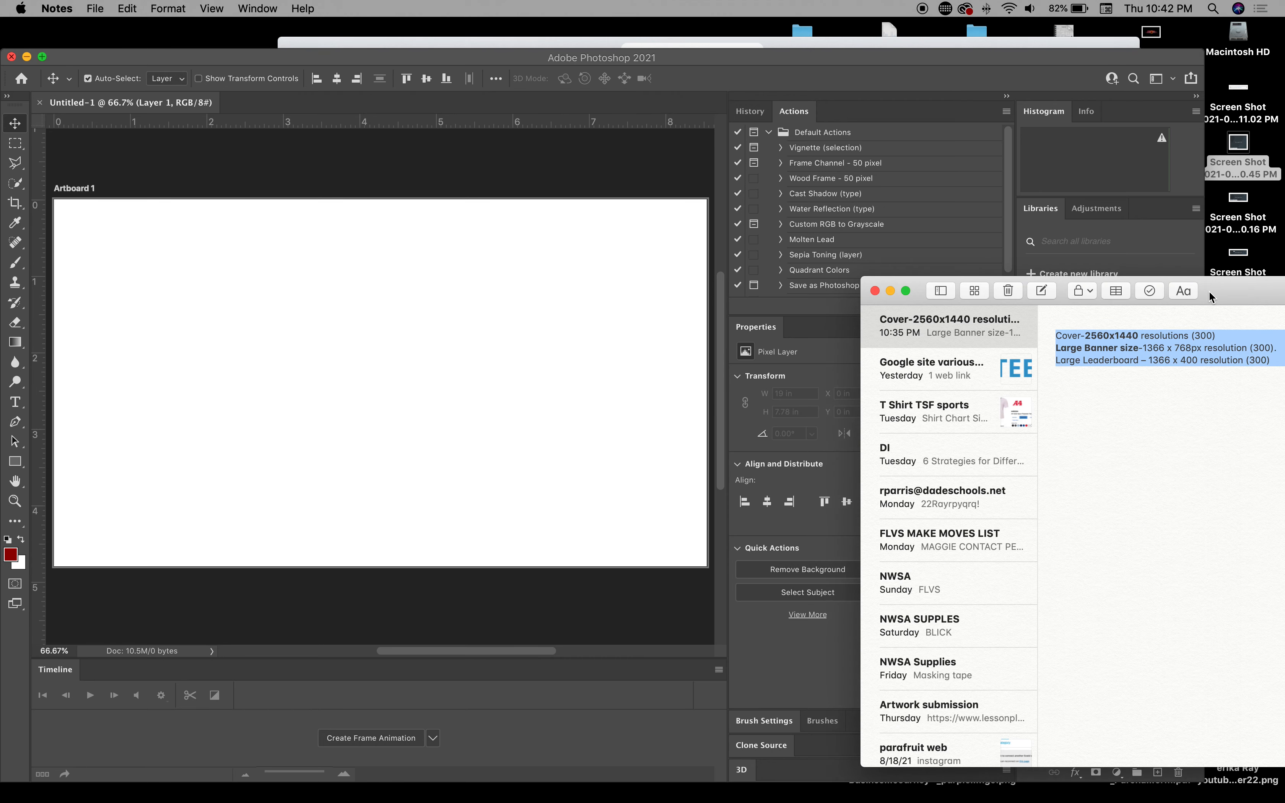
left_click(891, 291)
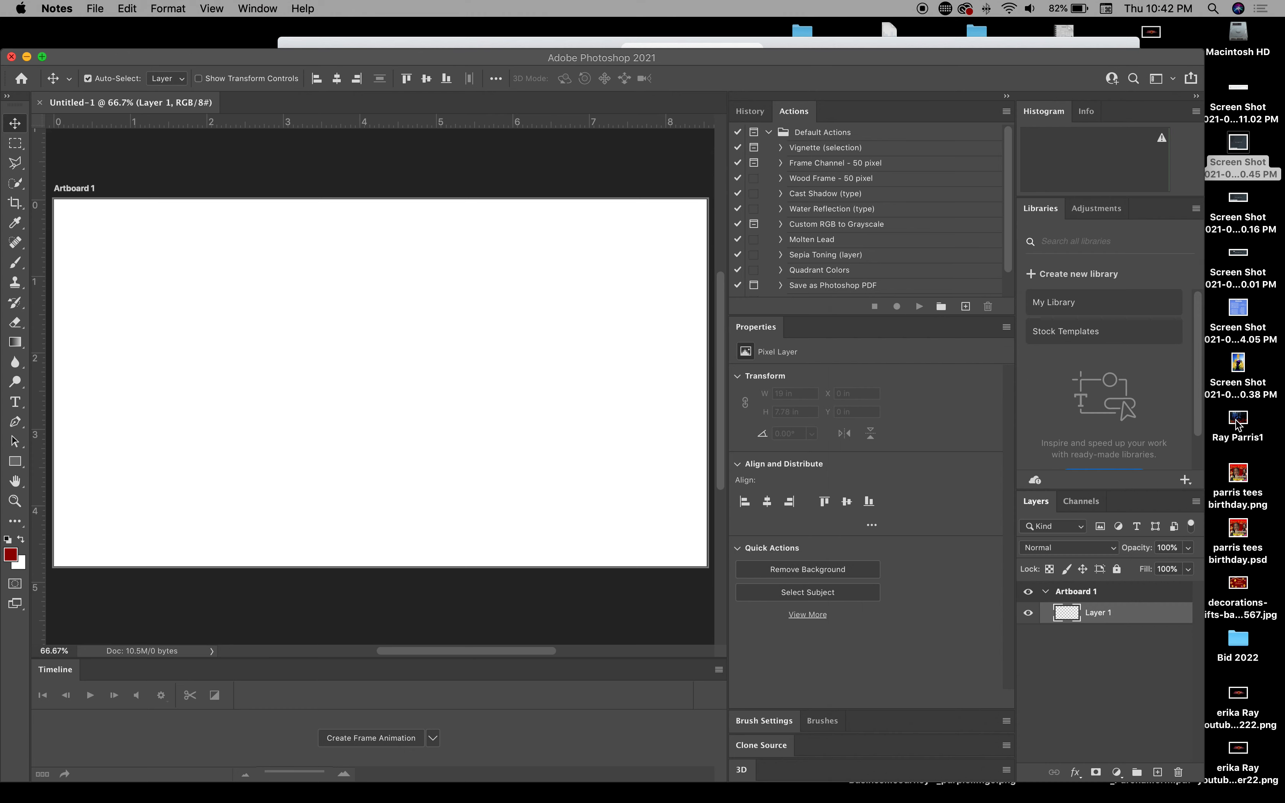
Step: Place the rose artwork image on the artboard, flush with its left edge
left_click_drag(1238, 424, 382, 329)
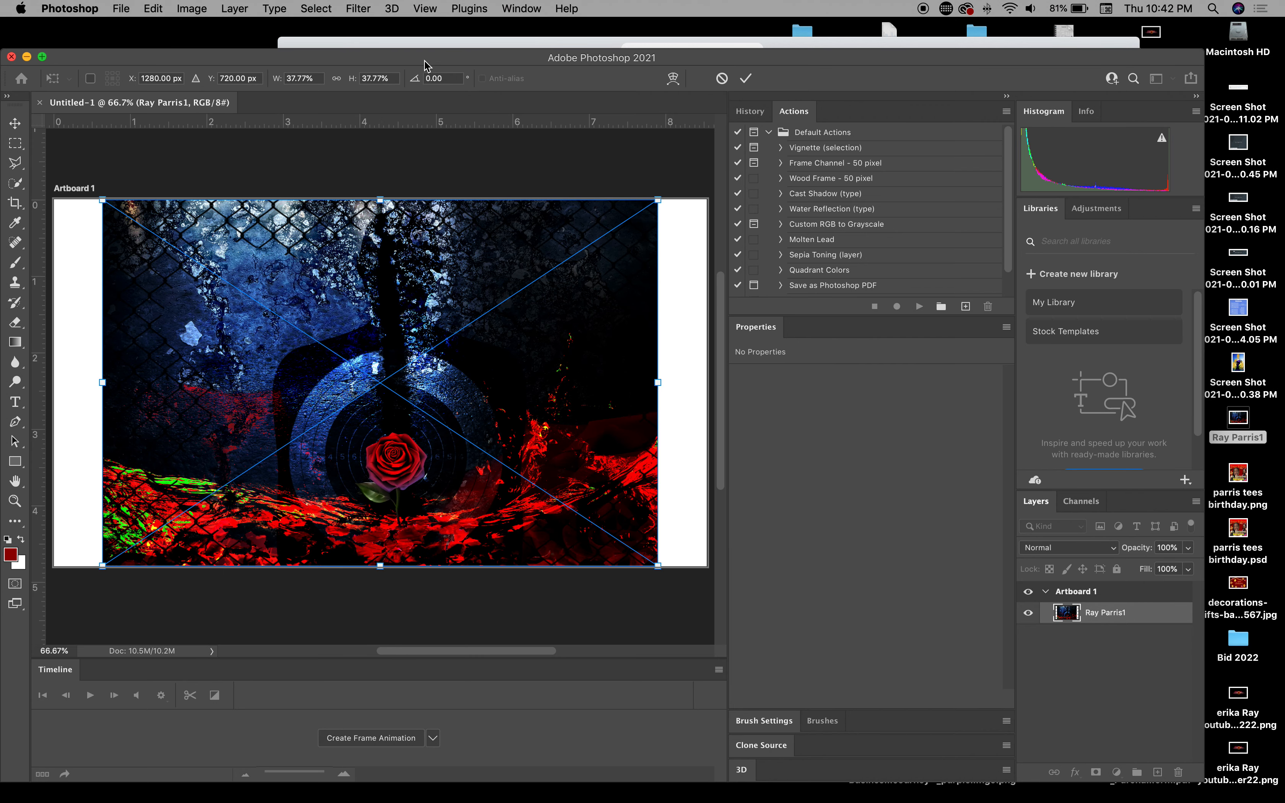
left_click_drag(424, 64, 504, 47)
key("Return")
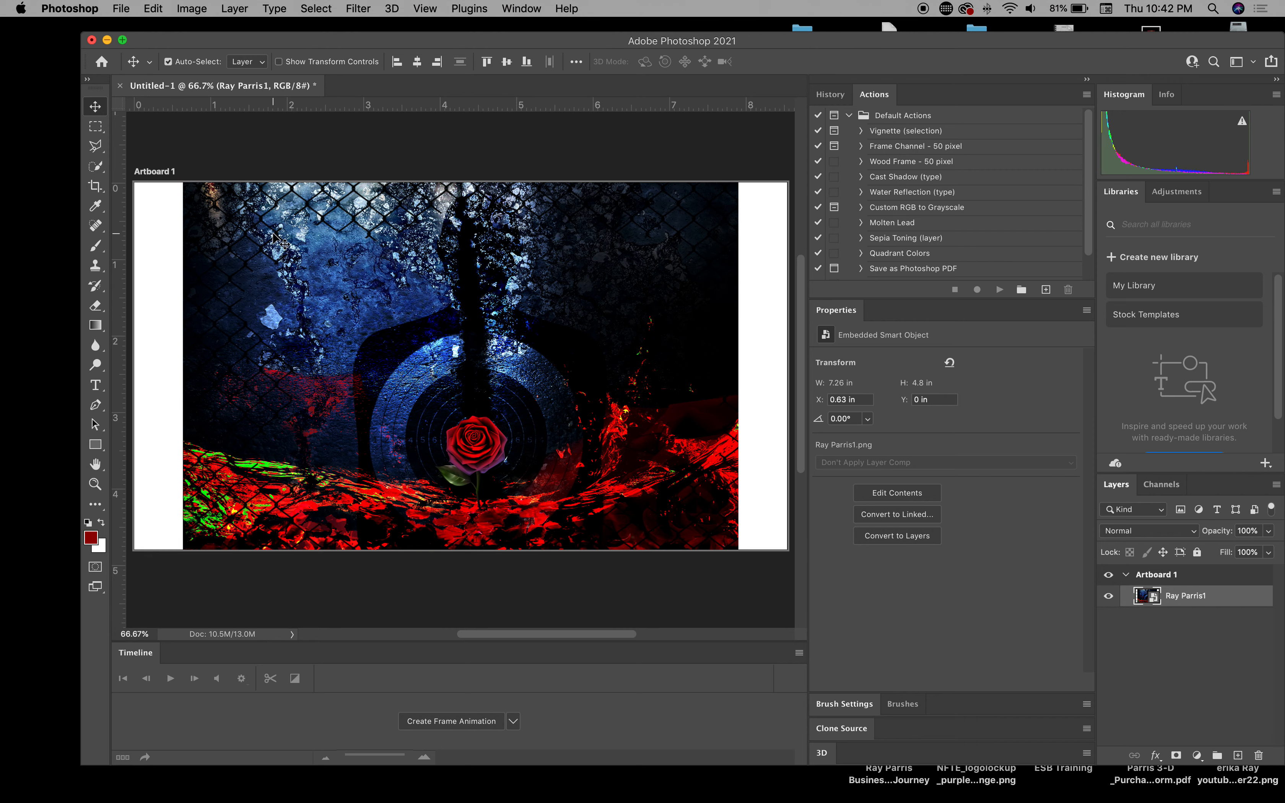
left_click_drag(321, 249, 271, 247)
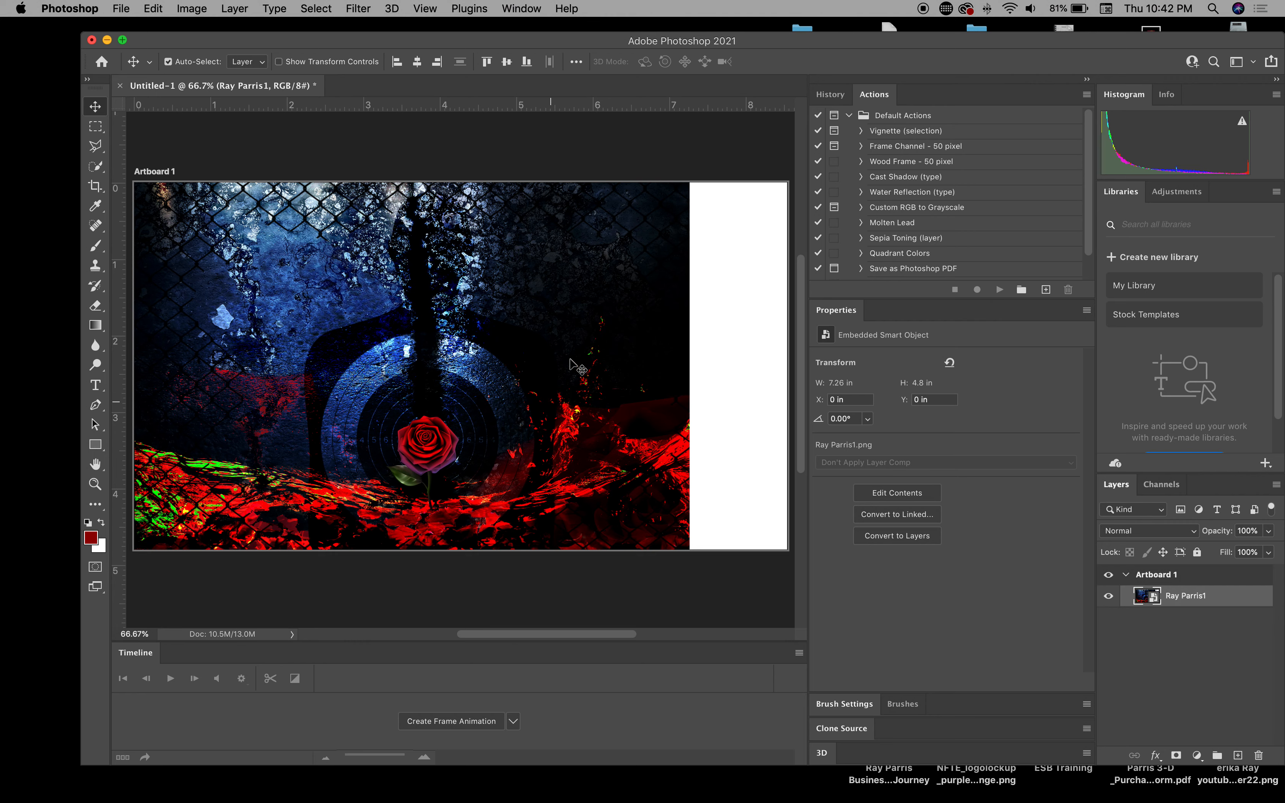
key("super+t")
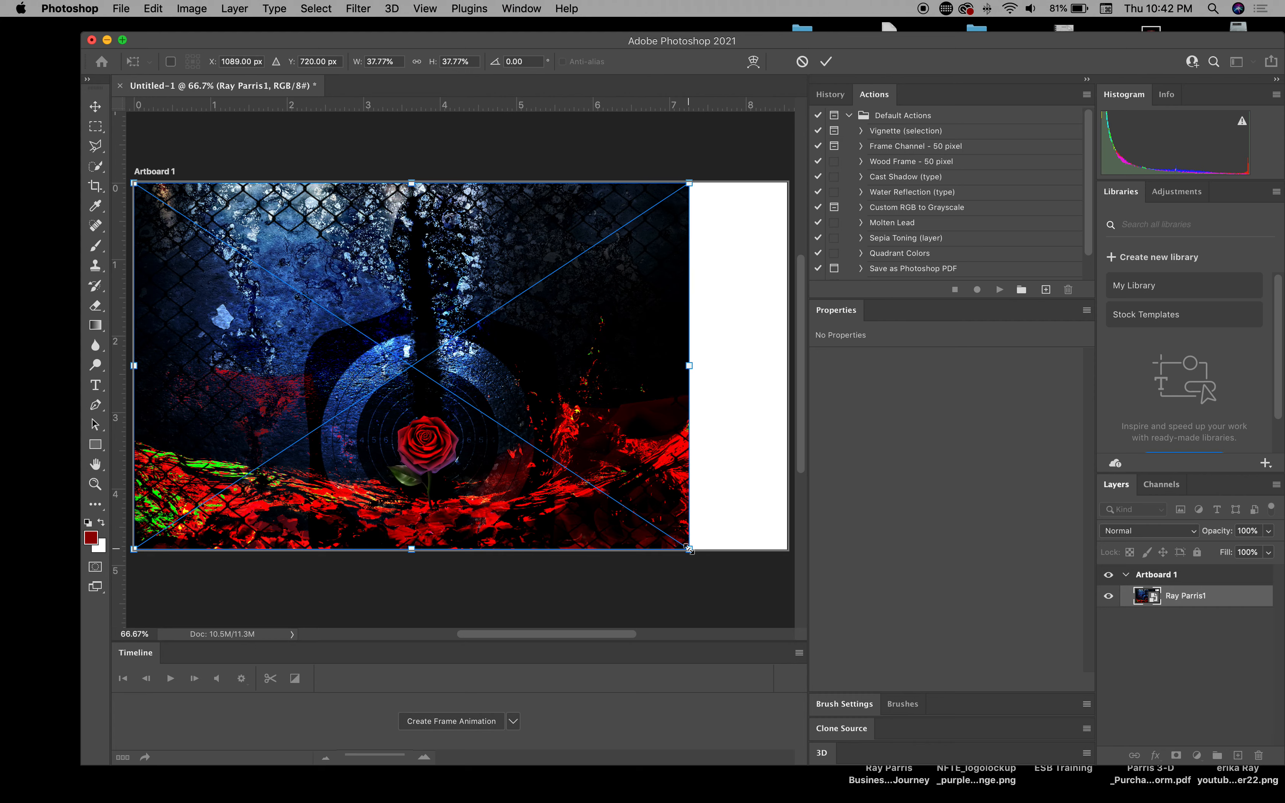
Step: Scale the rose artwork to 44.88%, shift it up to cover the artboard, and commit
mouse_move(689, 549)
left_mouse_down()
mouse_move(705, 552)
mouse_move(694, 547)
left_mouse_up()
left_click(154, 8)
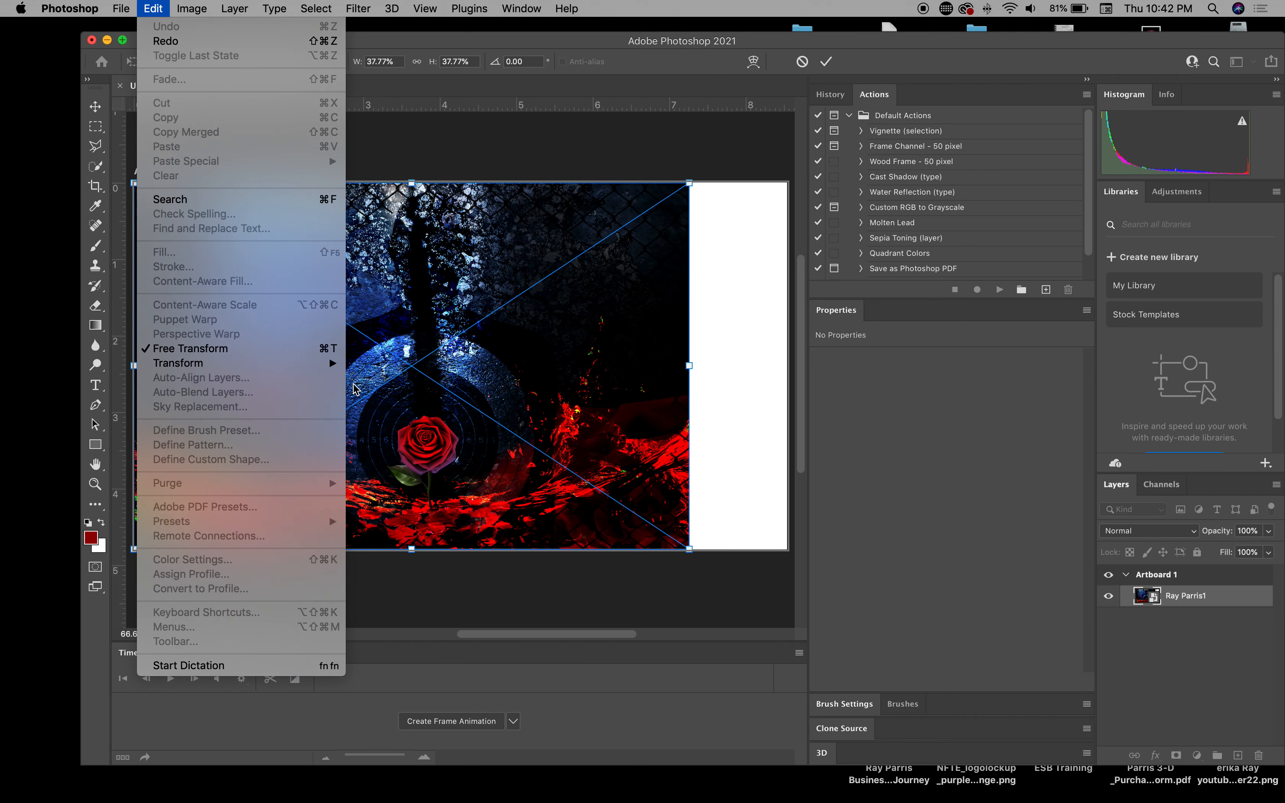
mouse_move(331, 364)
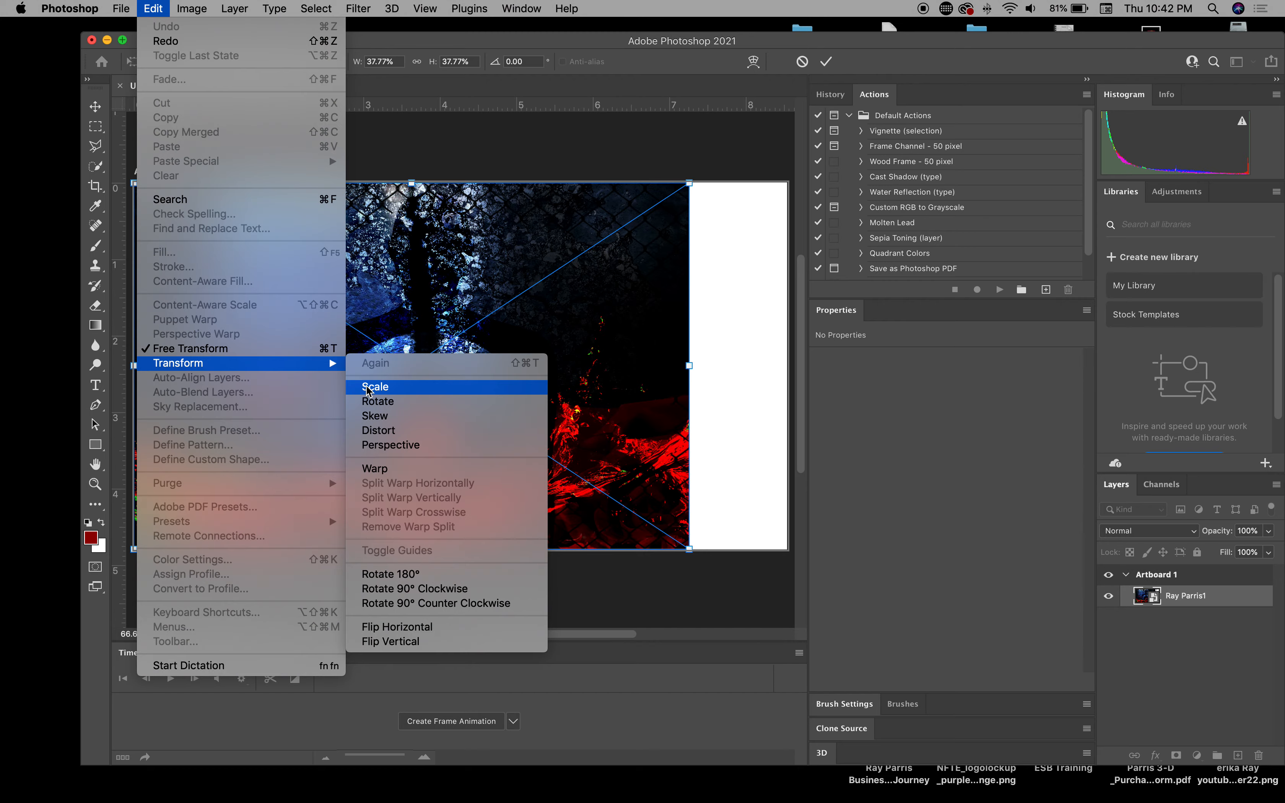
left_click(370, 388)
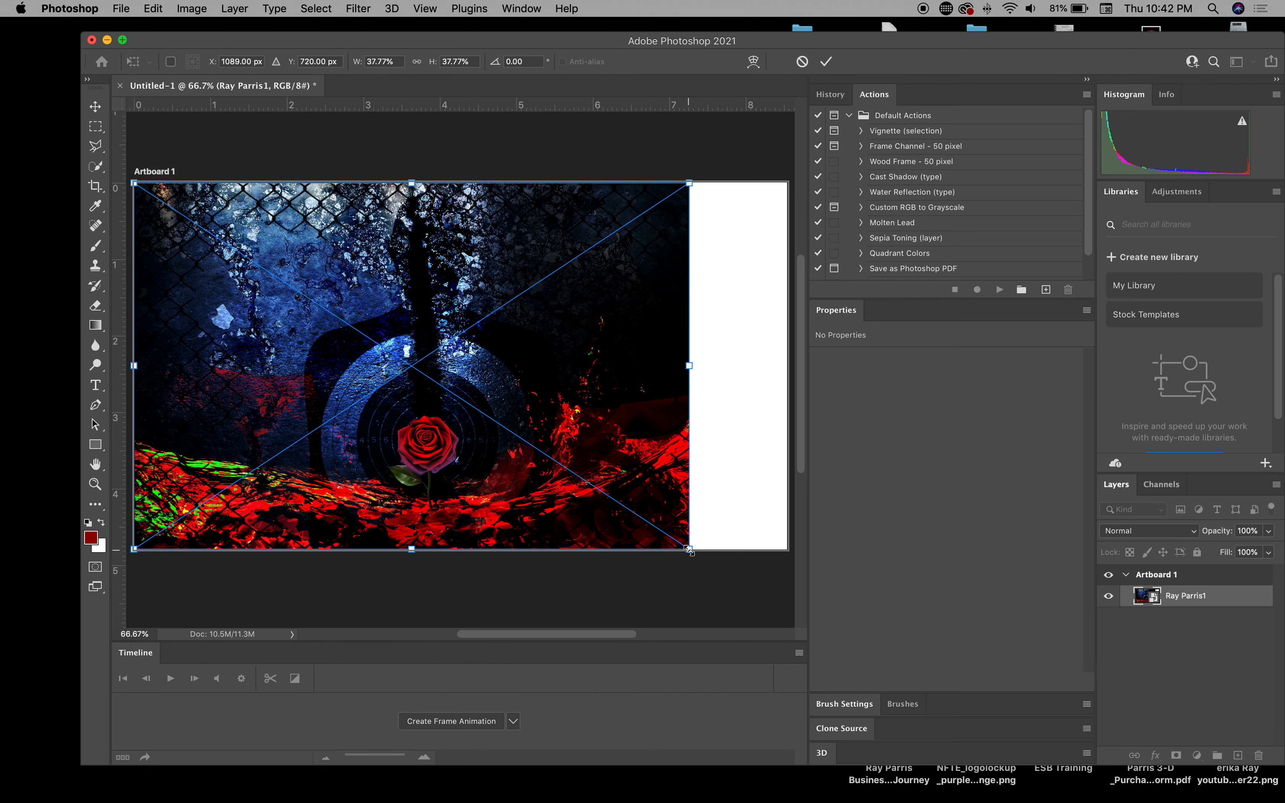
left_click_drag(688, 550, 772, 595)
left_click_drag(426, 340, 424, 323)
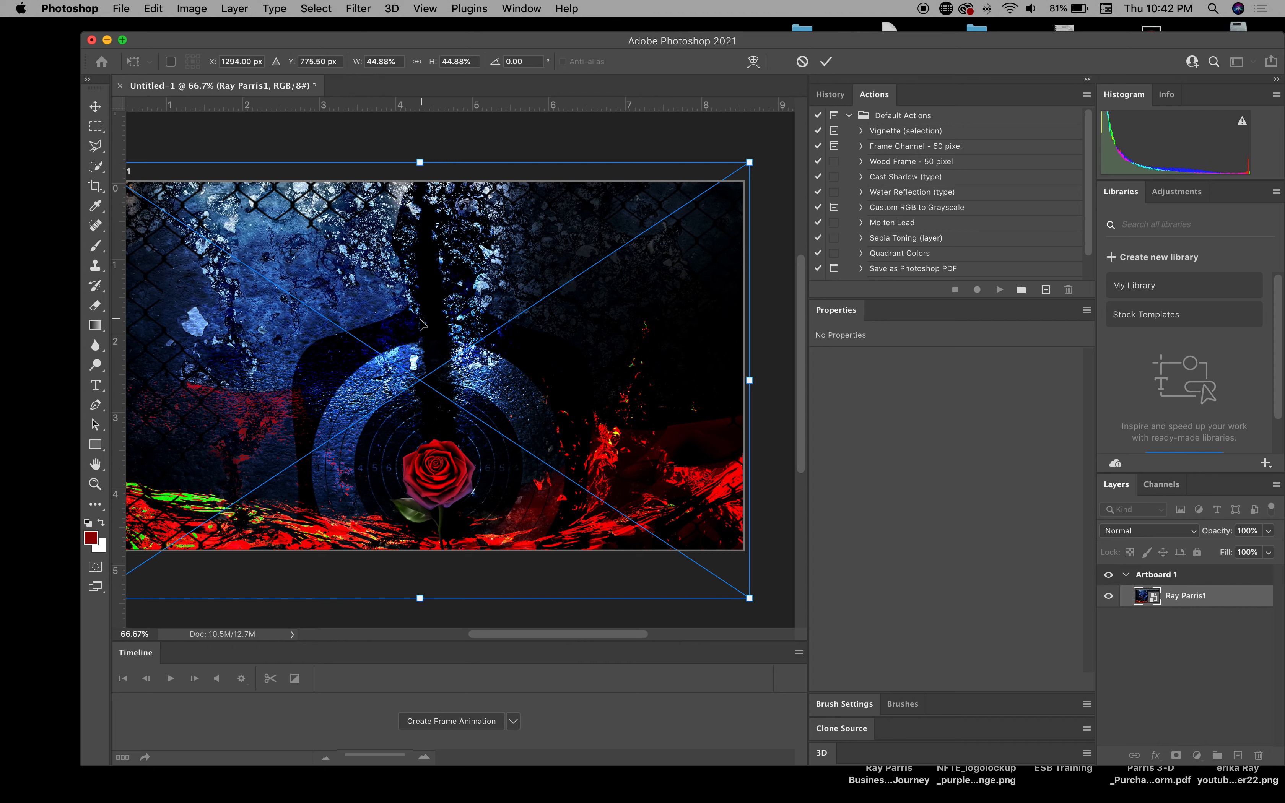
scroll(419, 324, "left", 5)
key("Return")
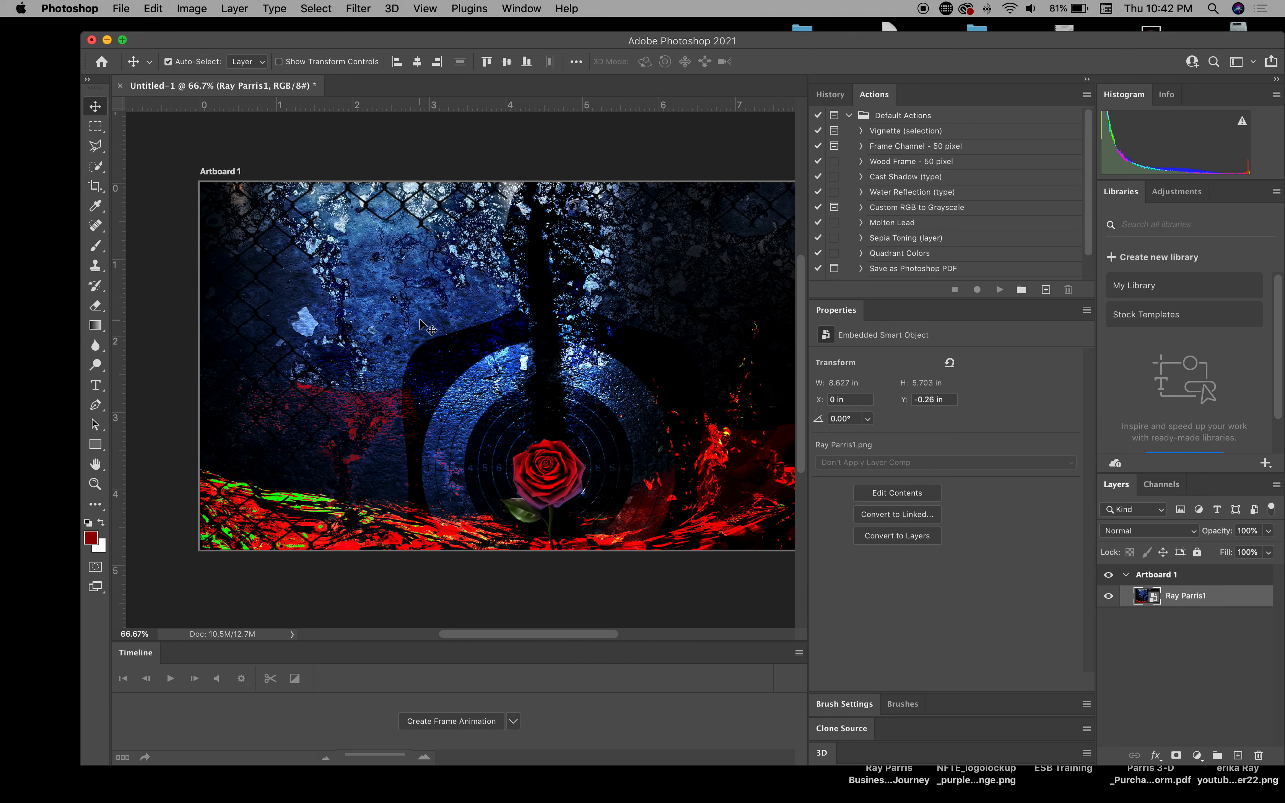
scroll(342, 236, "right", 4)
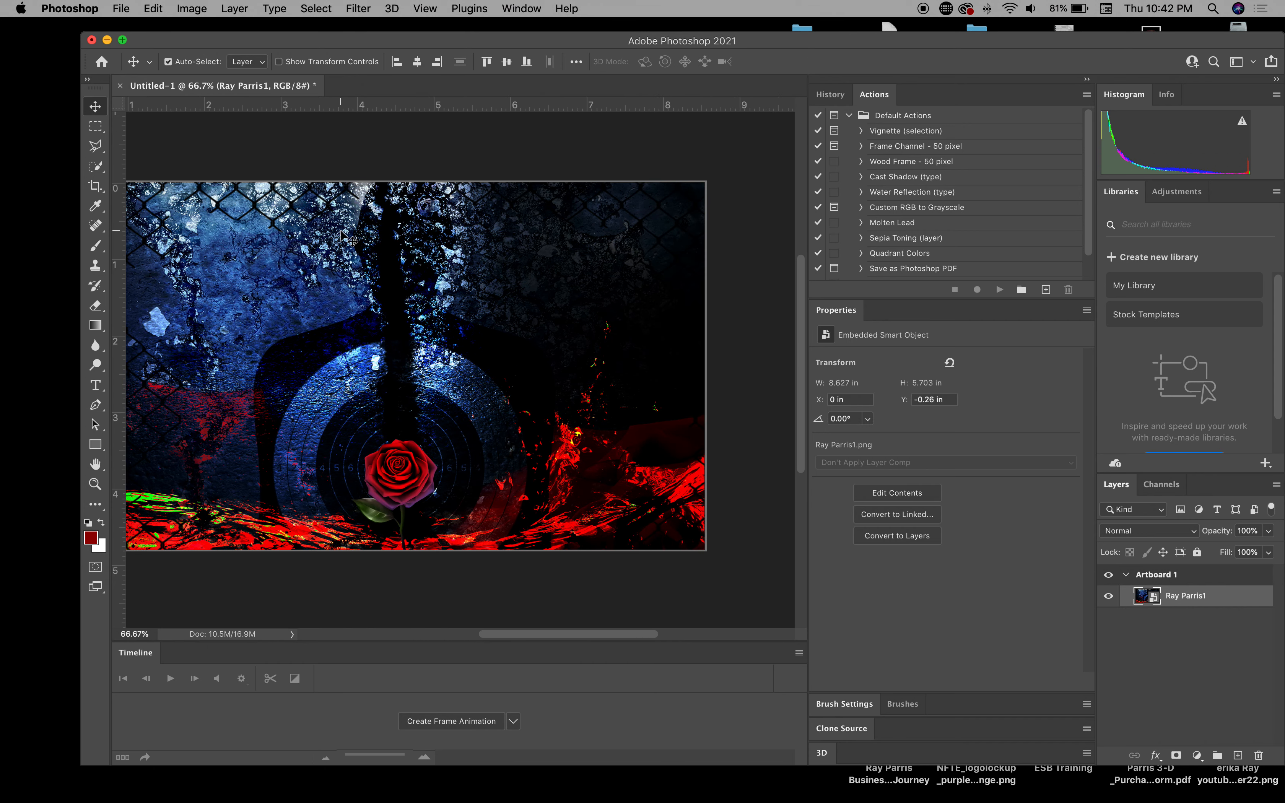
scroll(343, 236, "left", 2)
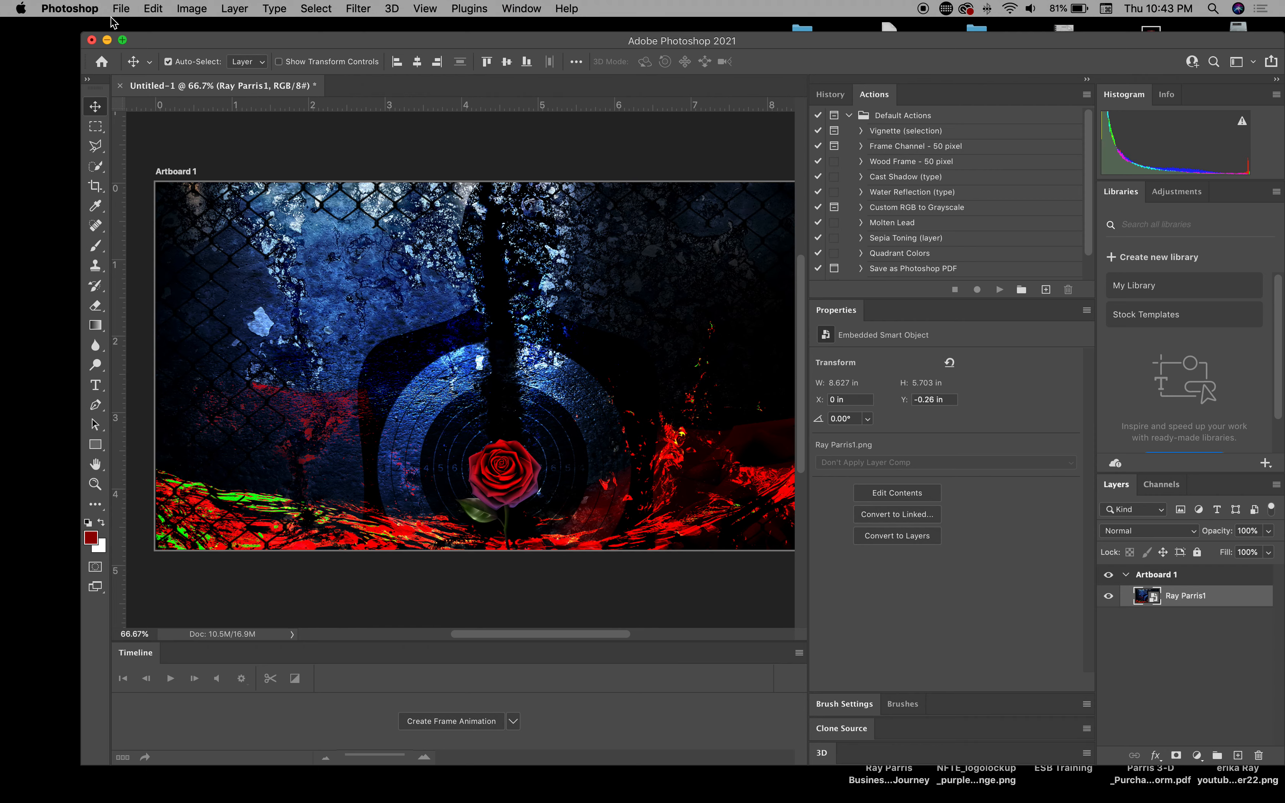
Step: Export Artboard 1 as a 2560 × 1440 PNG using Export As
left_click(122, 9)
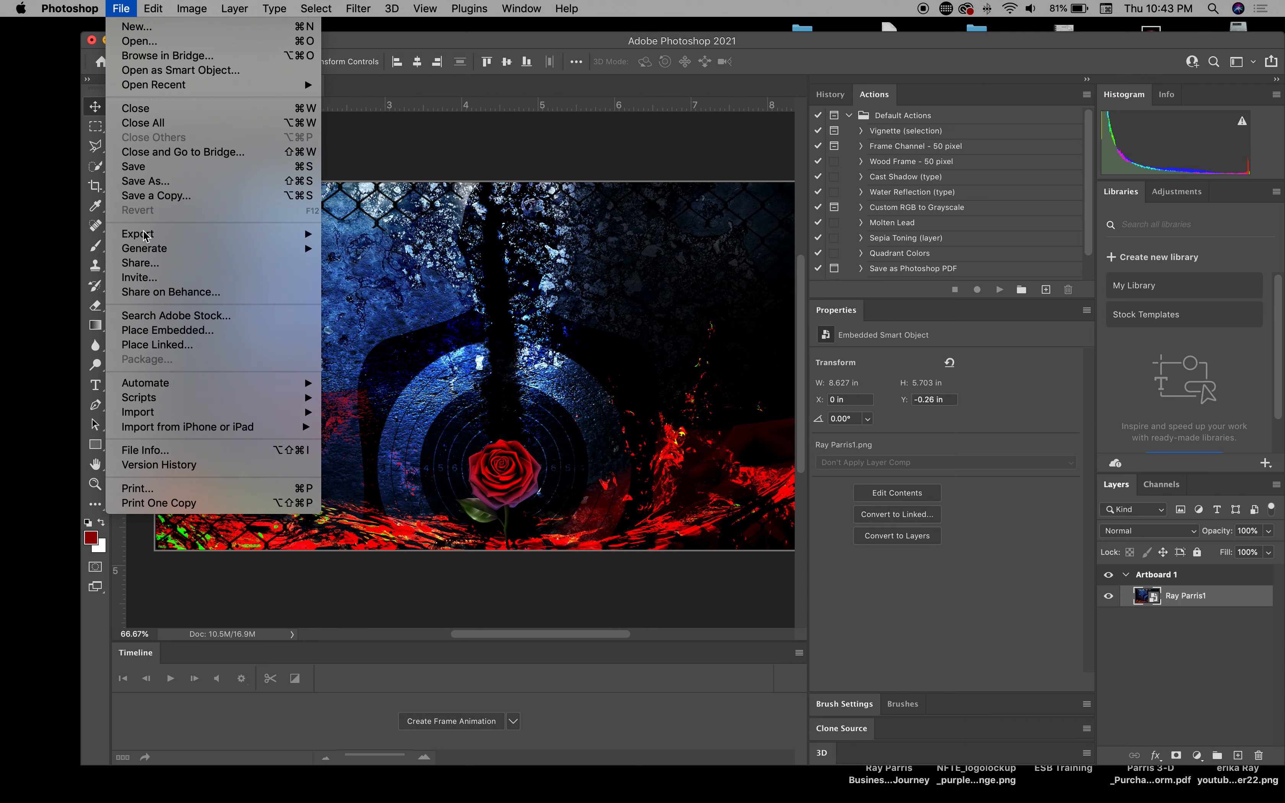
mouse_move(149, 238)
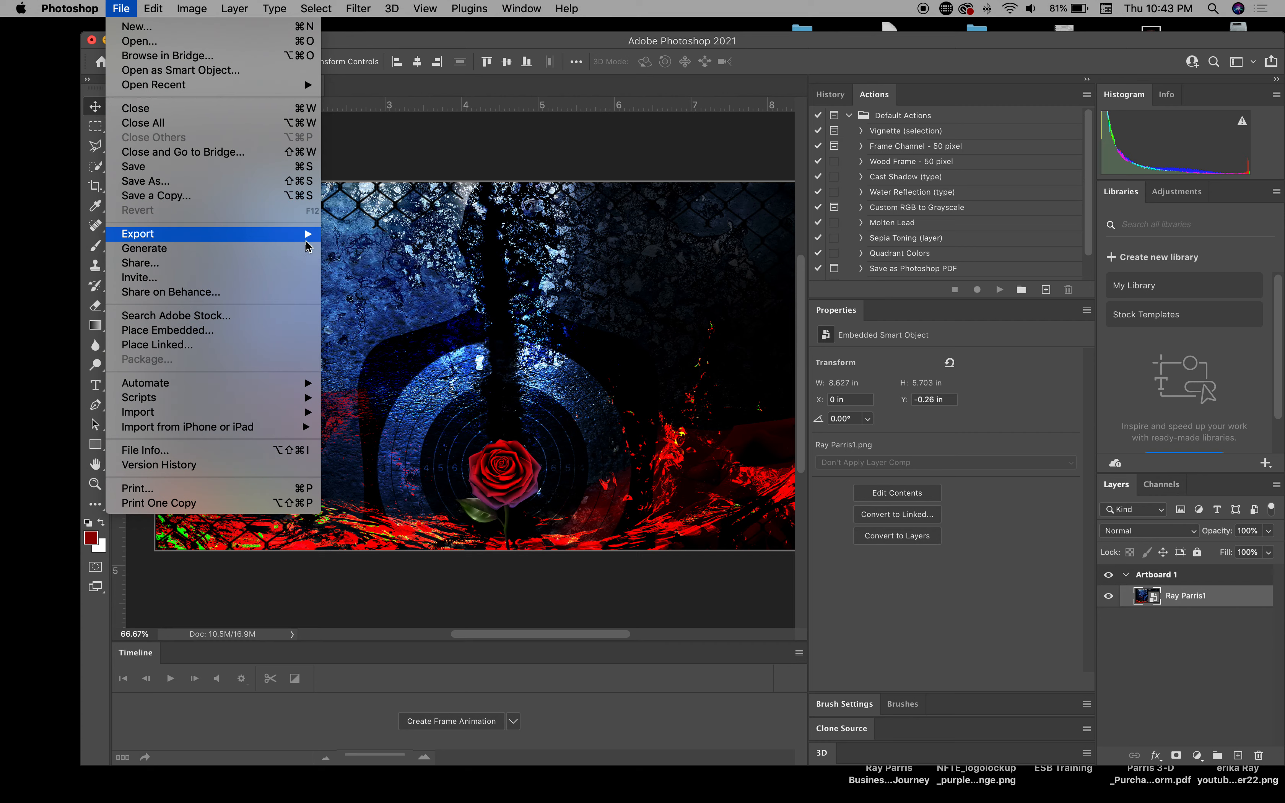
left_click(359, 248)
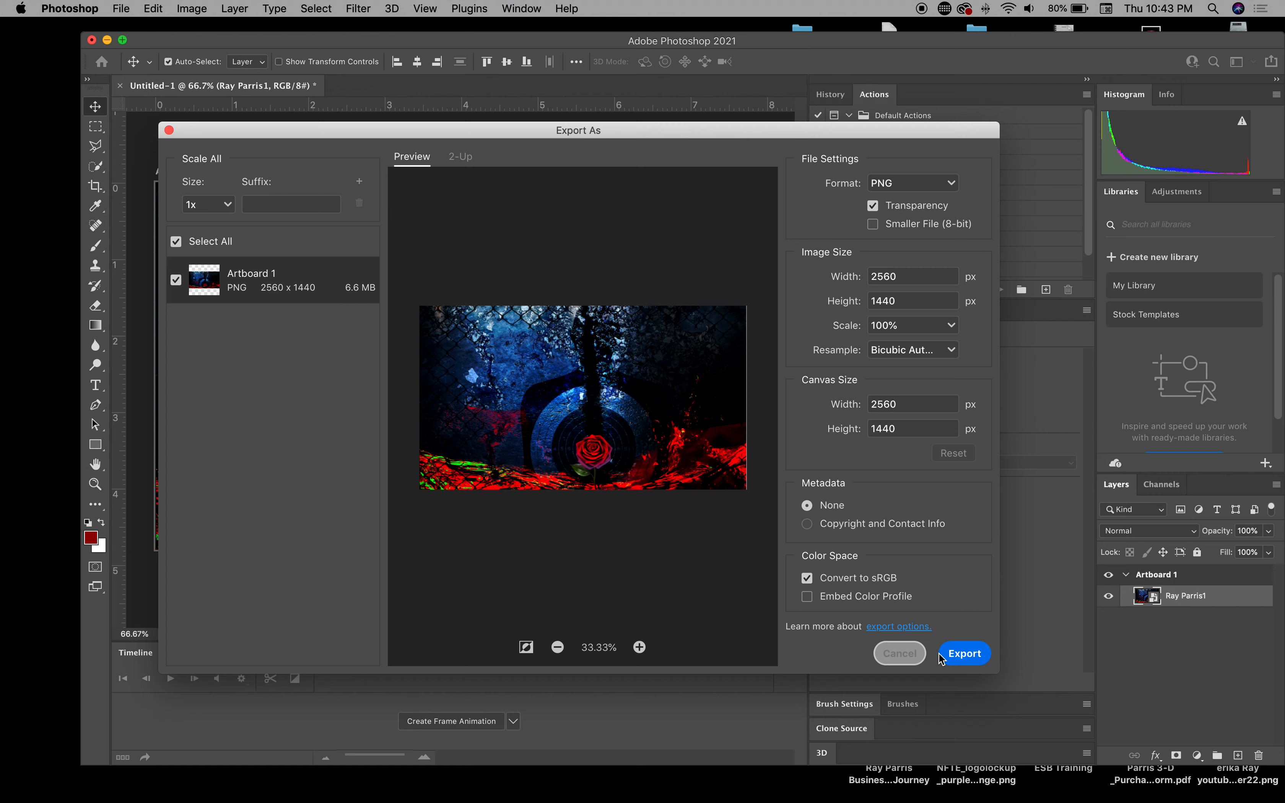
left_click(965, 654)
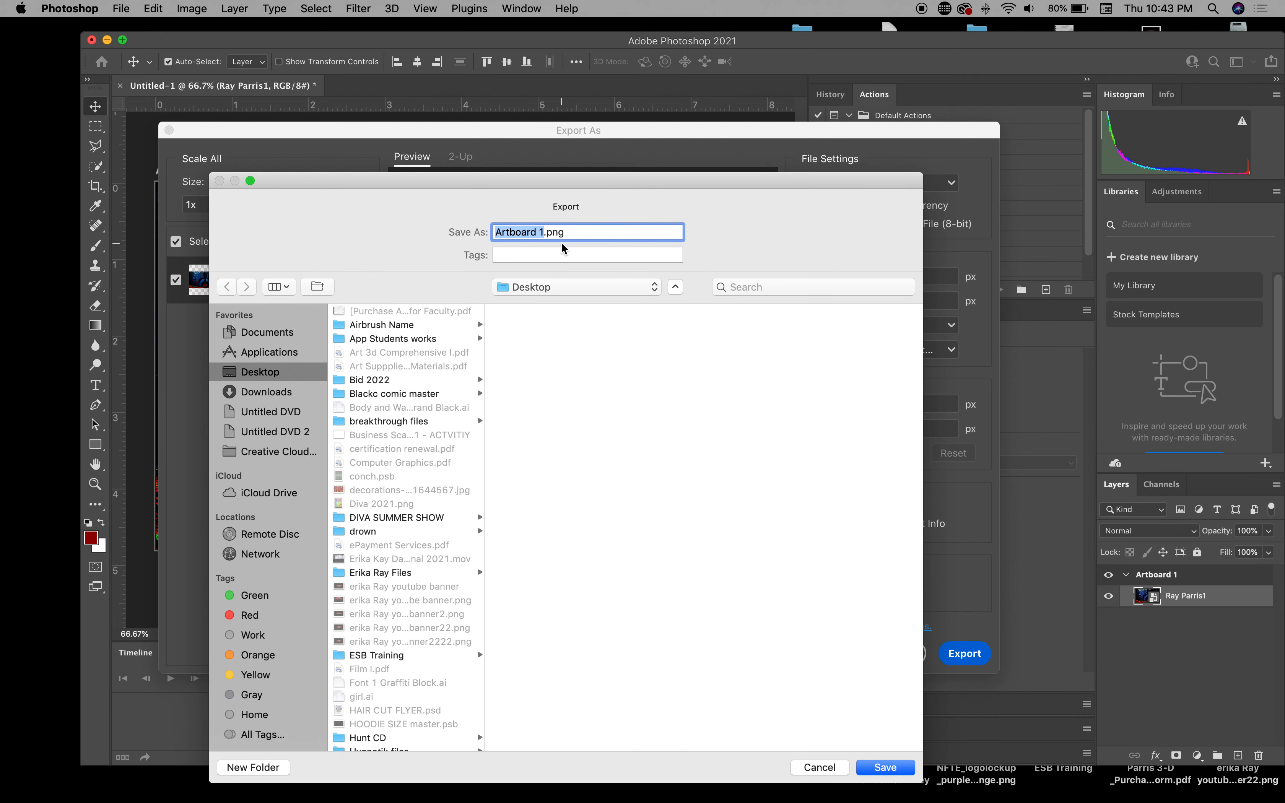
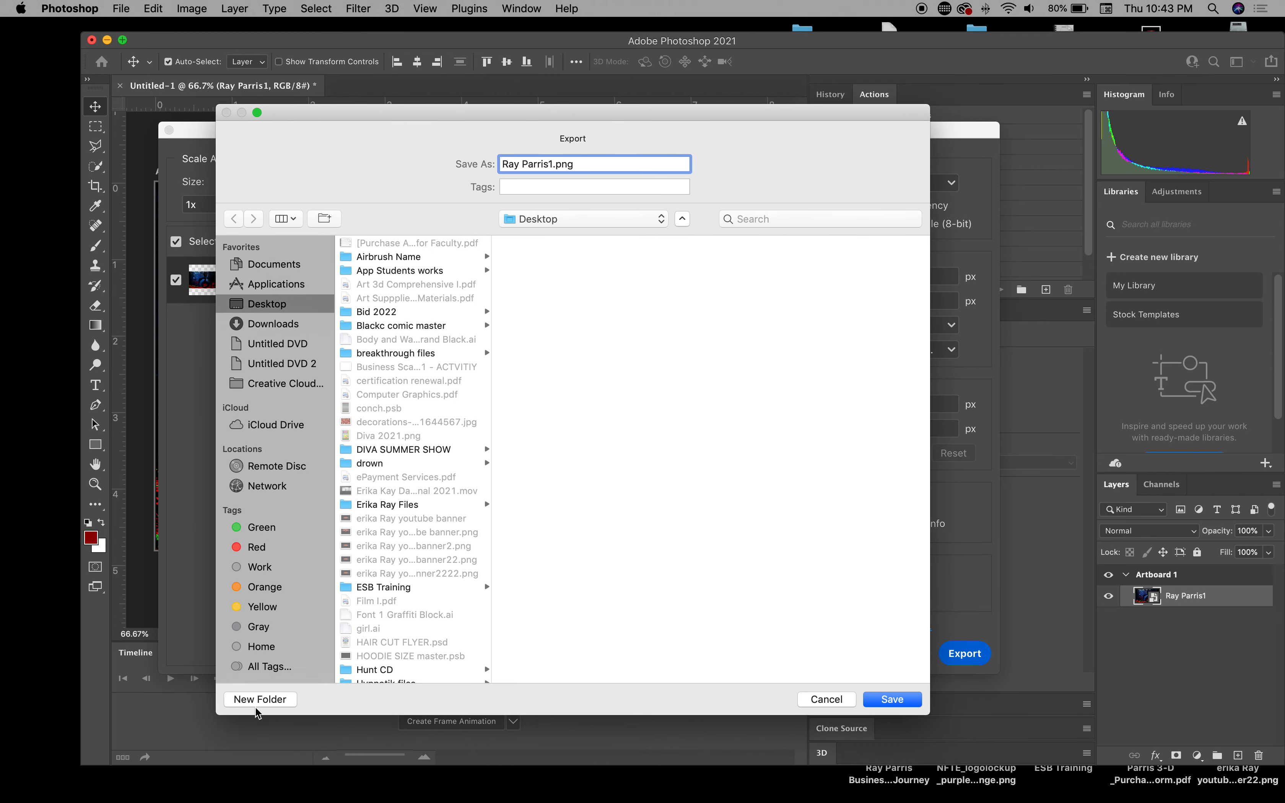
Step: Name the PNG after the artist and save it into a new Desktop folder, Art Files
left_click(260, 699)
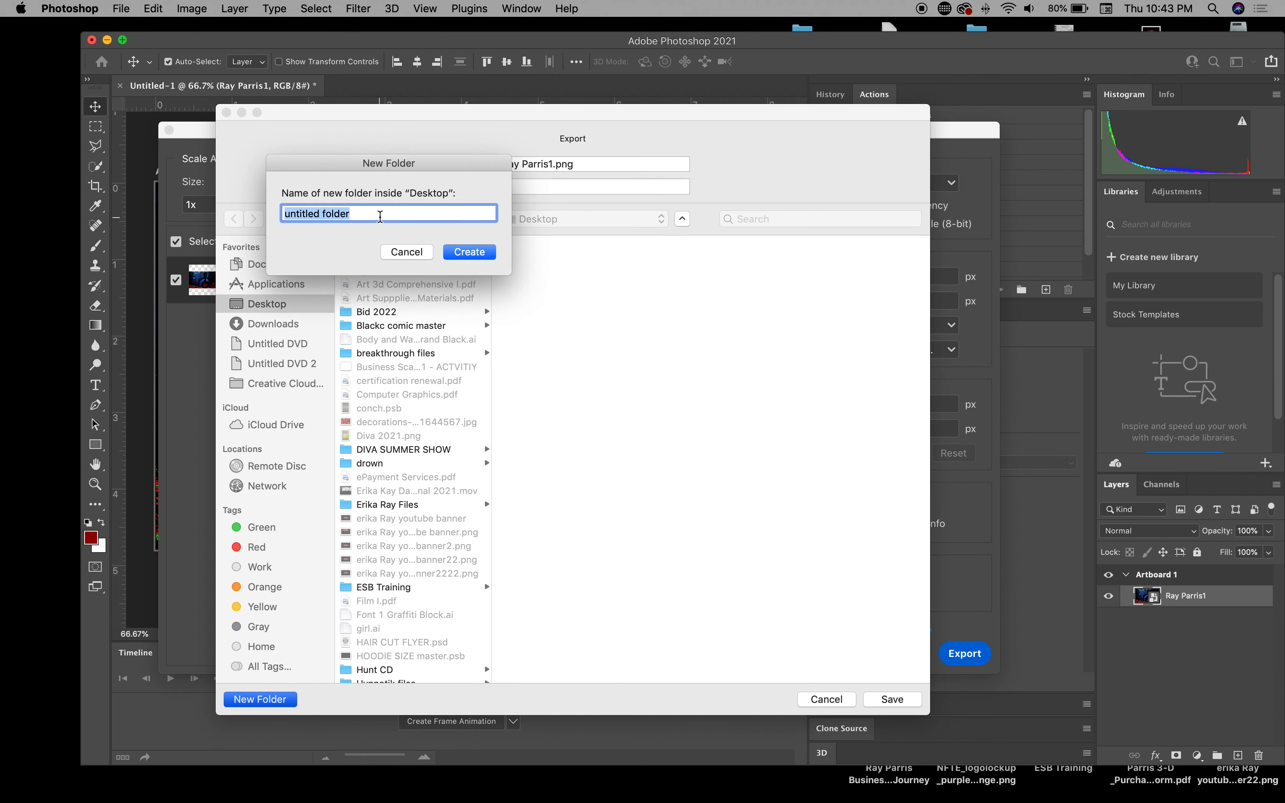
type("Art Files")
left_click(471, 253)
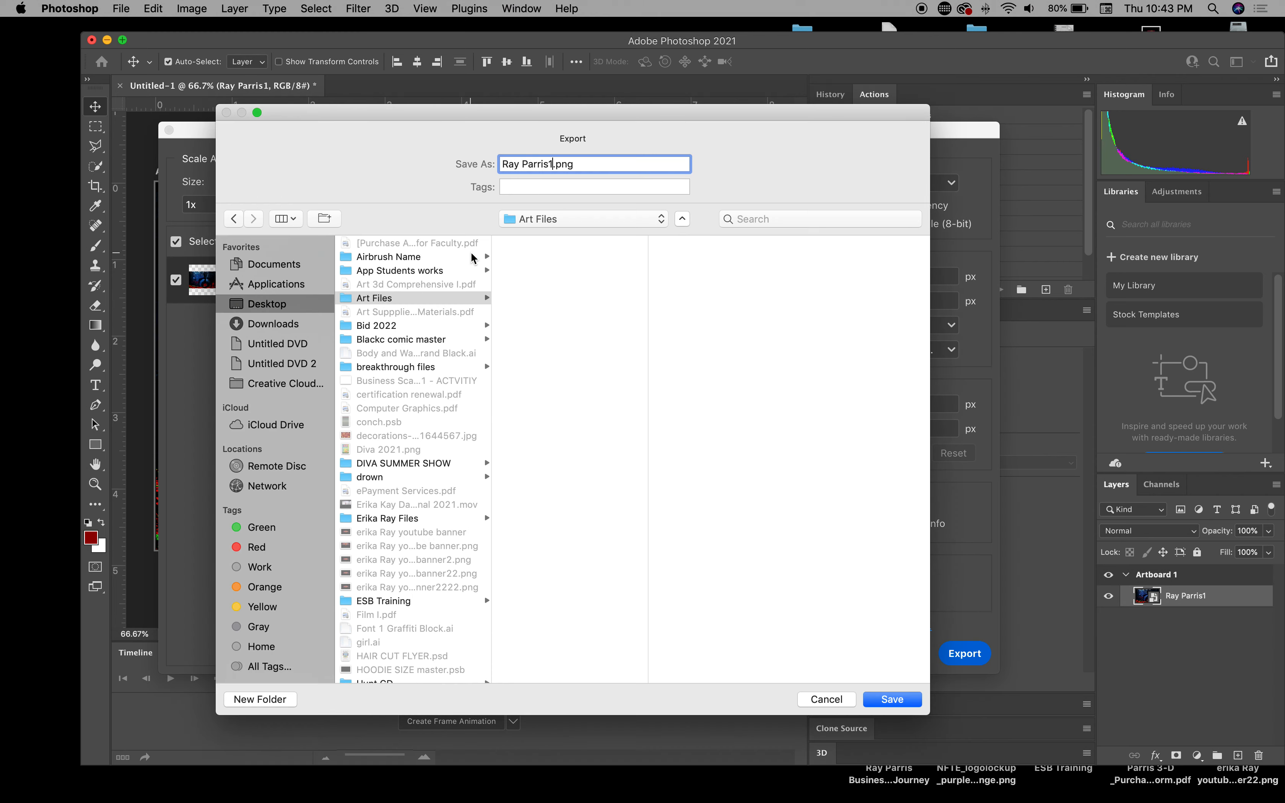
left_click(899, 701)
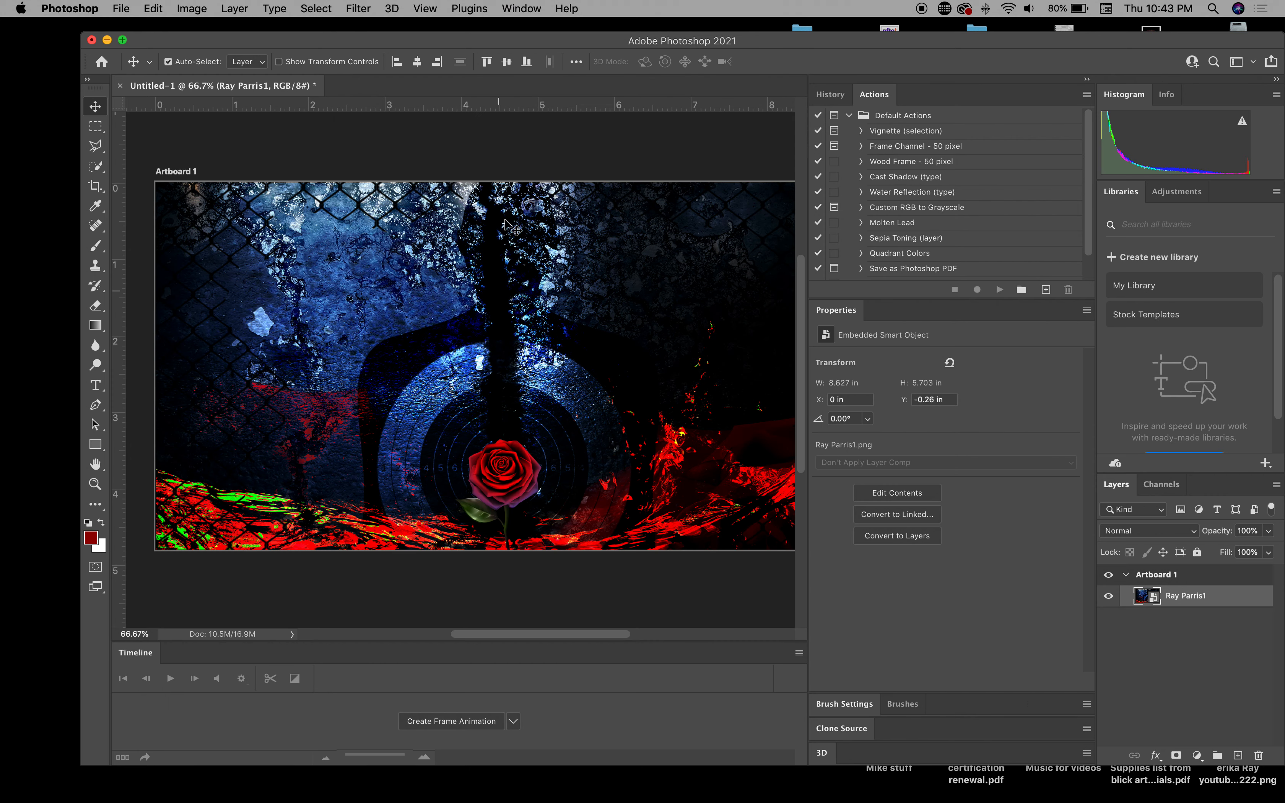
Step: Give the Google Sites page header the Cover layout and make the browser full screen
left_click_drag(804, 49, 785, 425)
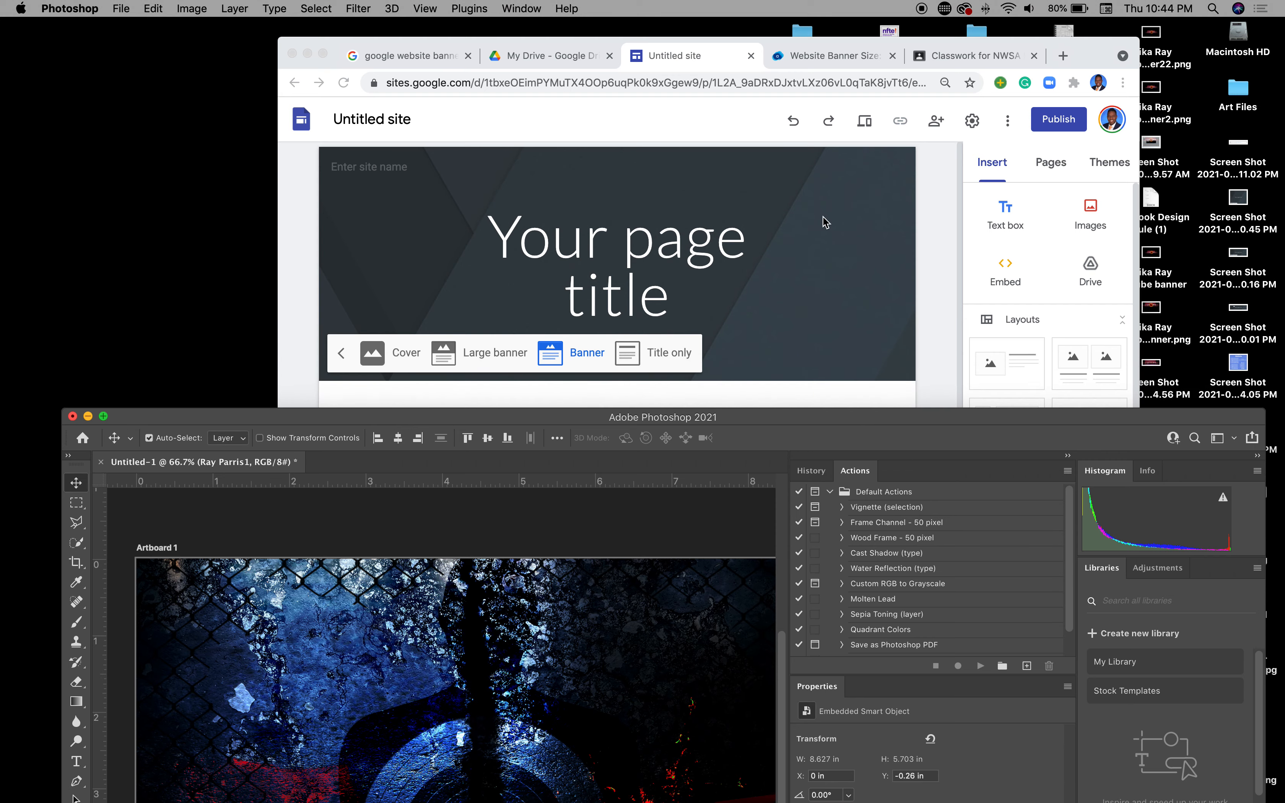
left_click(948, 217)
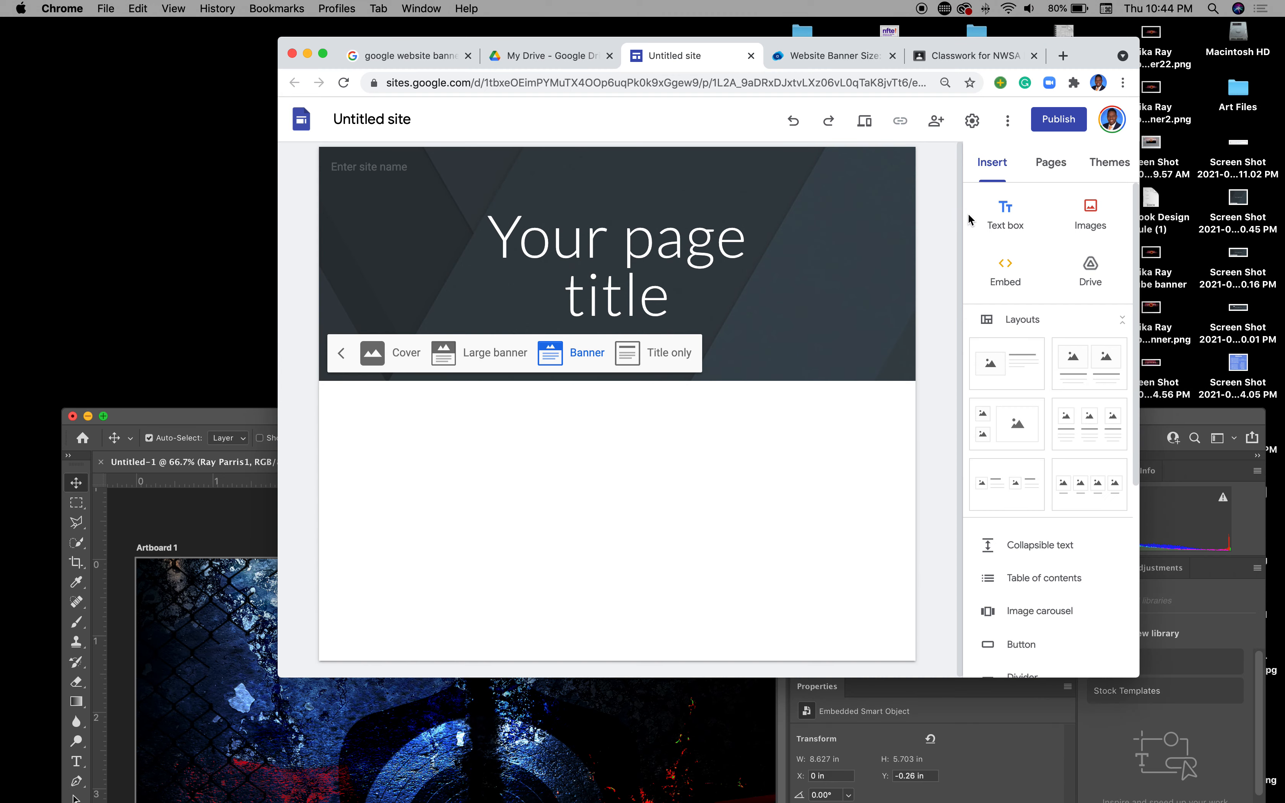
double_click(1237, 90)
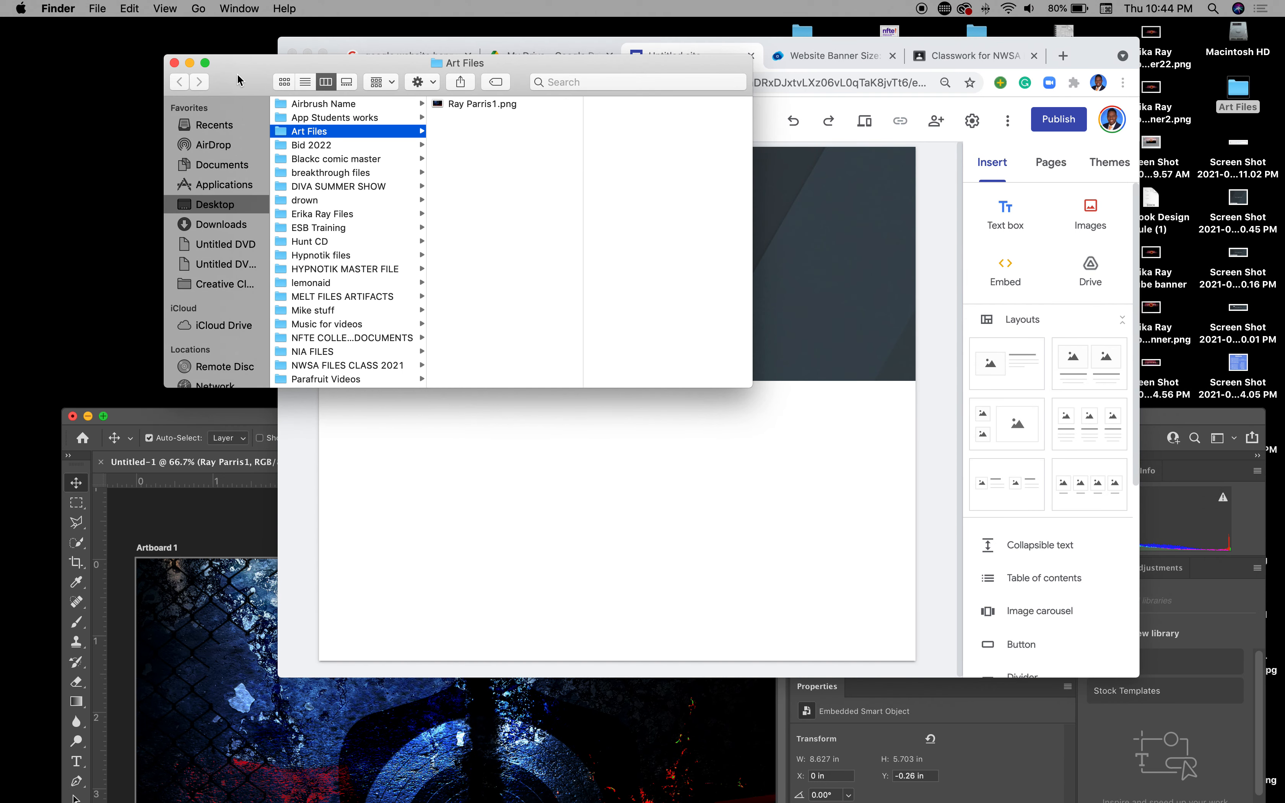
left_click(174, 63)
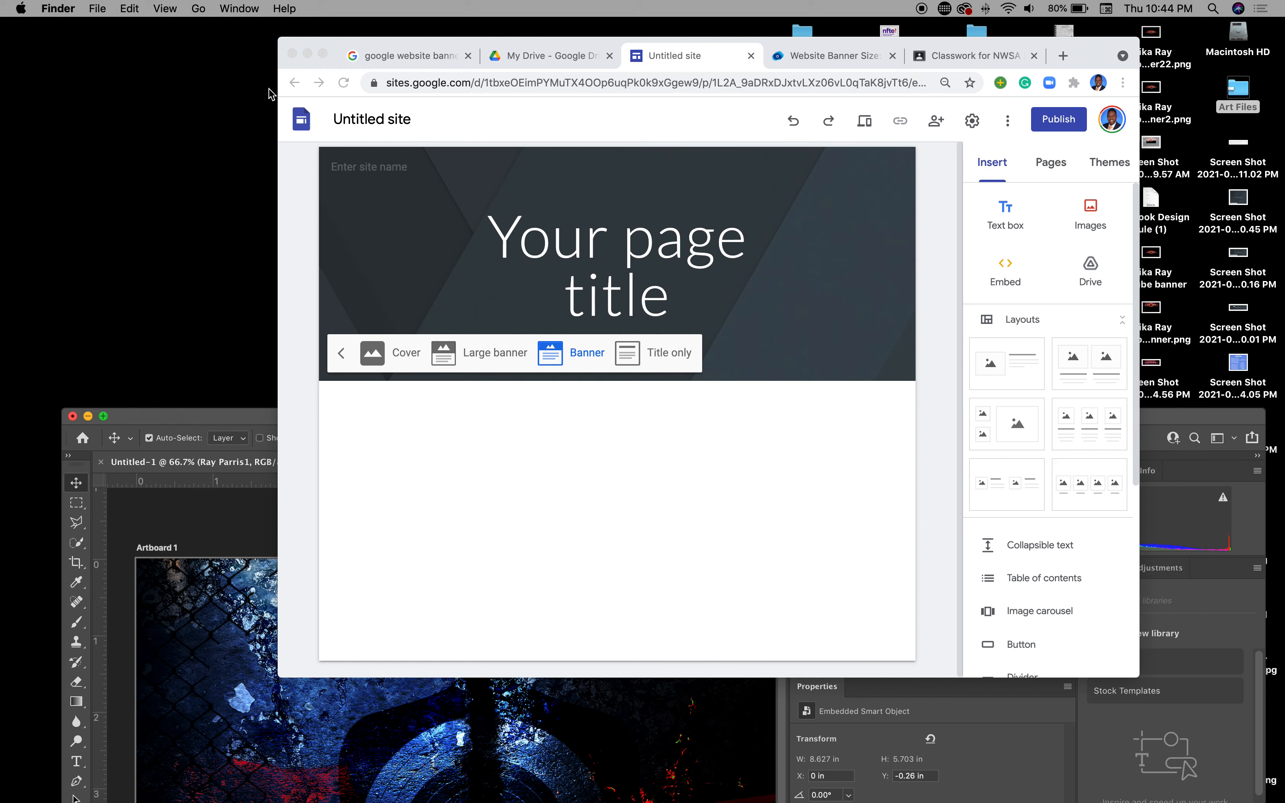
left_click(387, 359)
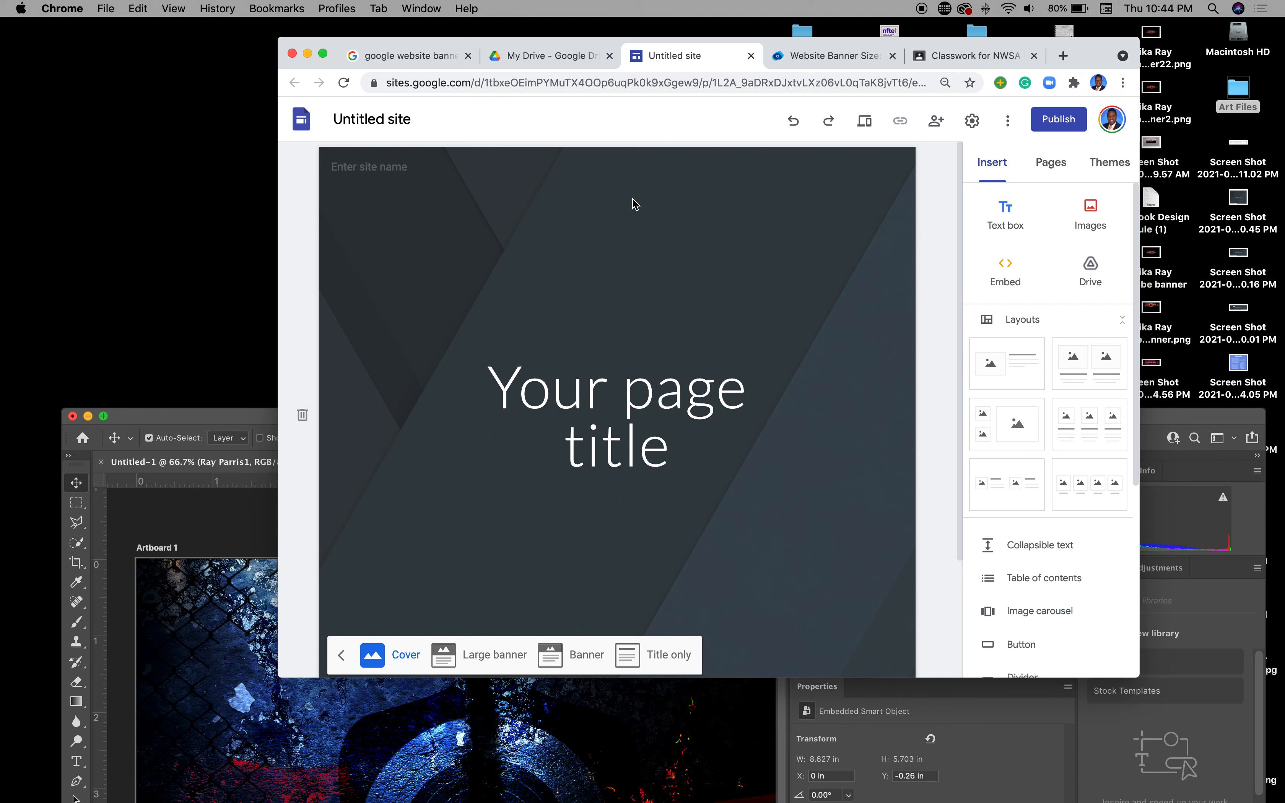
left_click(323, 53)
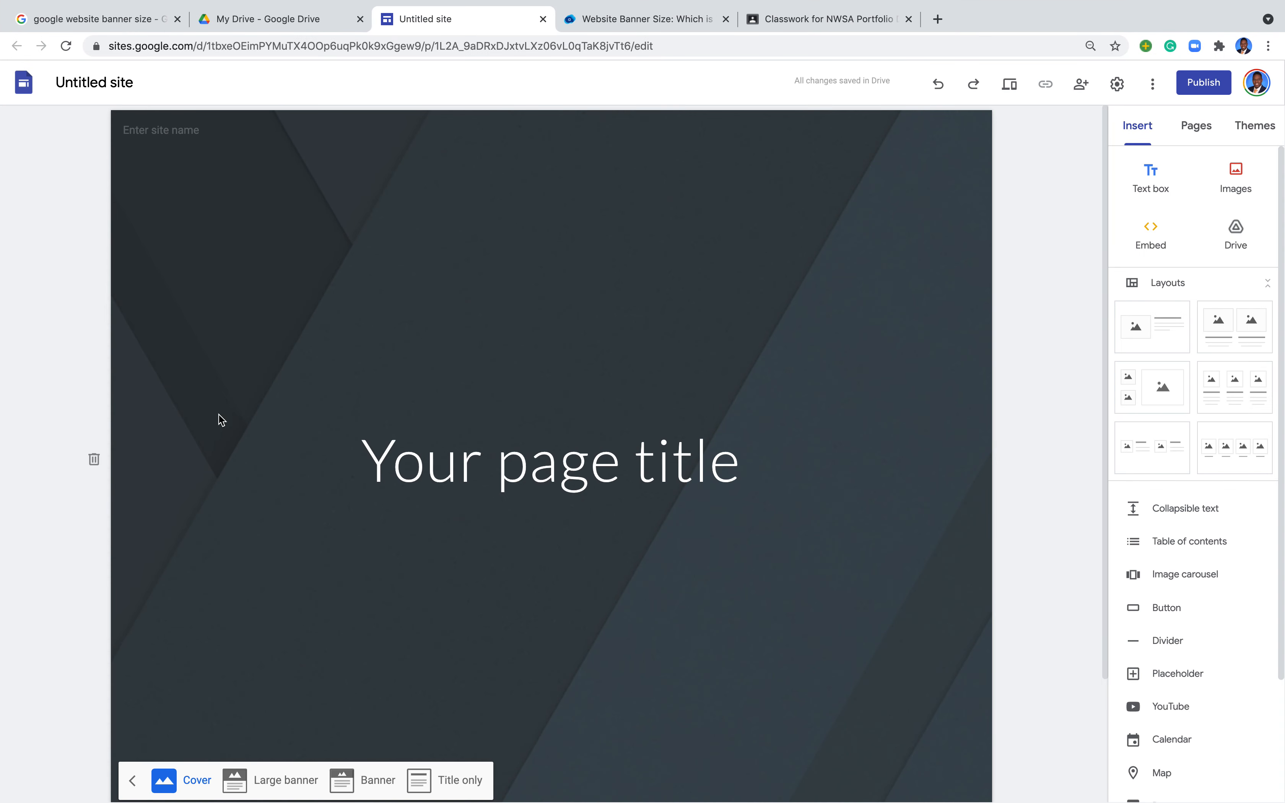
Step: Upload the exported rose PNG from Art Files as the header image, then set the header to Large banner
left_click(444, 349)
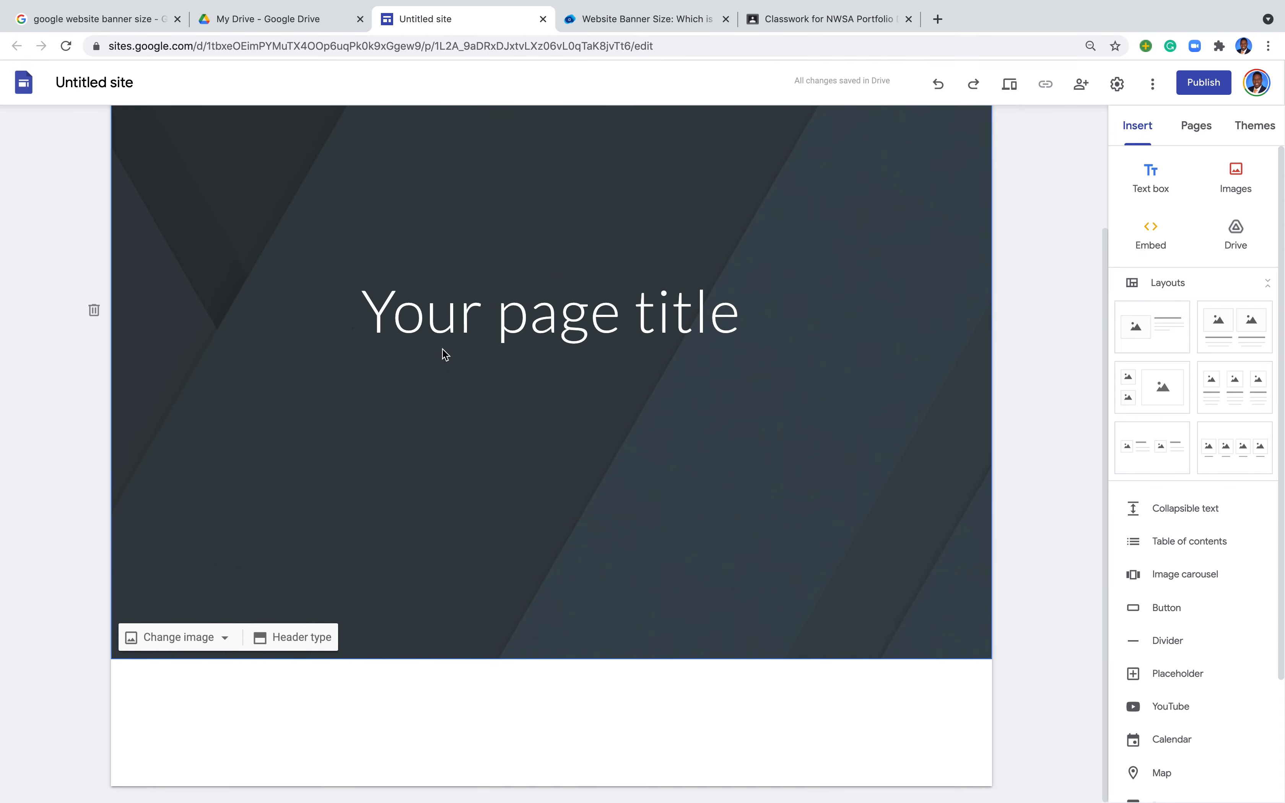
left_click(202, 639)
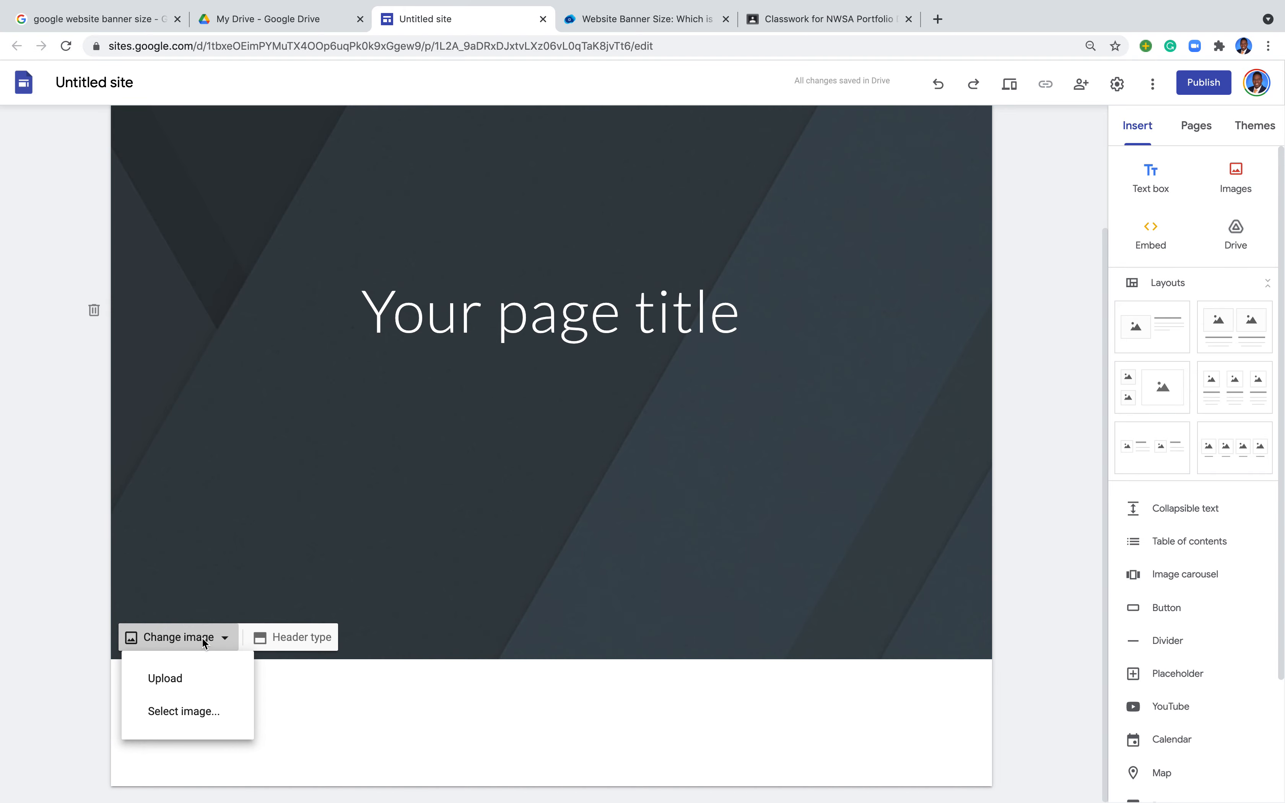
left_click(177, 681)
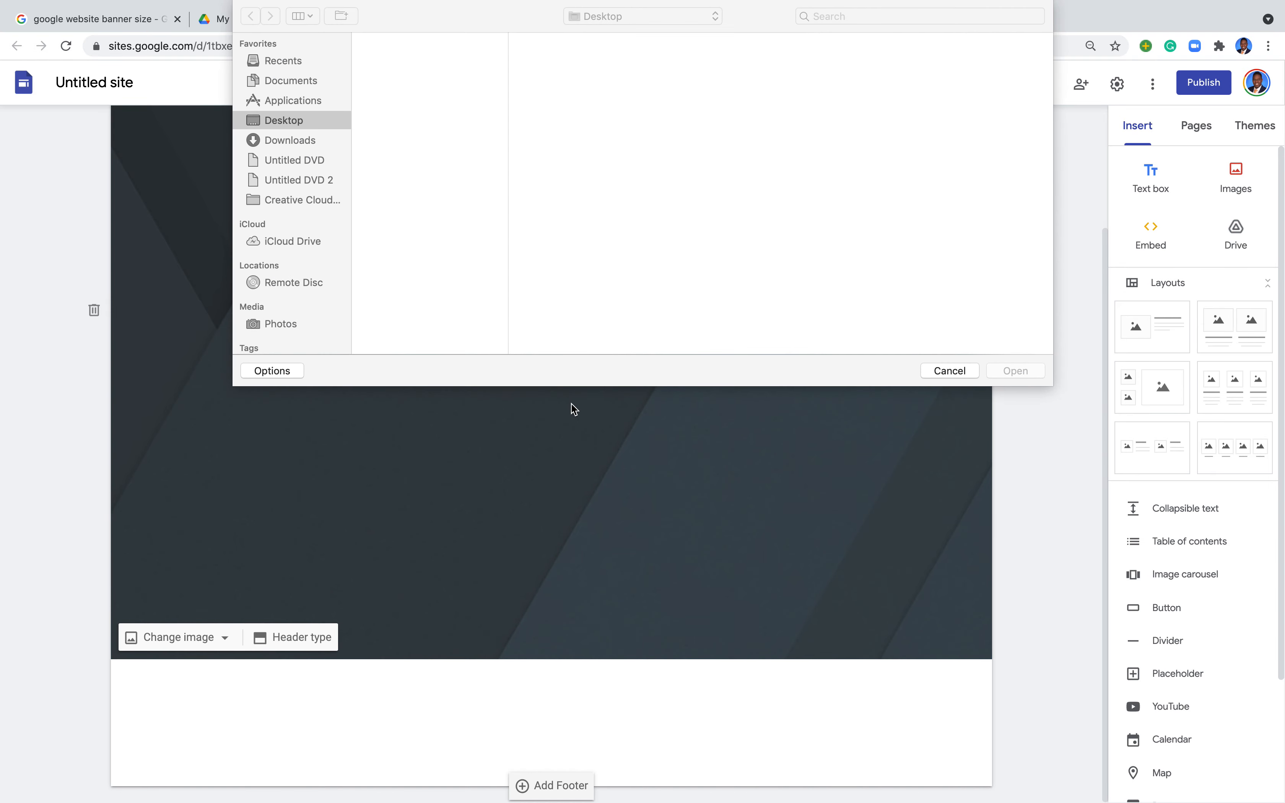
left_click(383, 96)
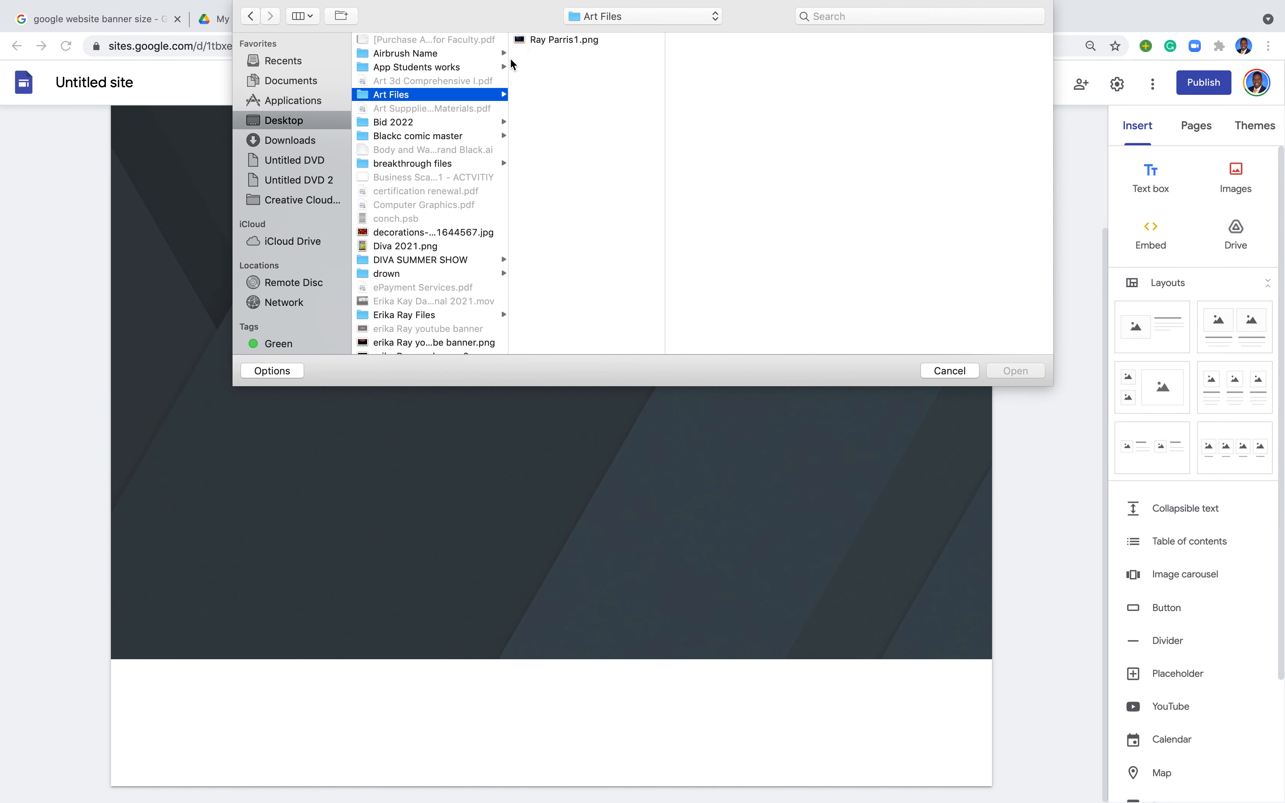
left_click(542, 41)
left_click(1009, 370)
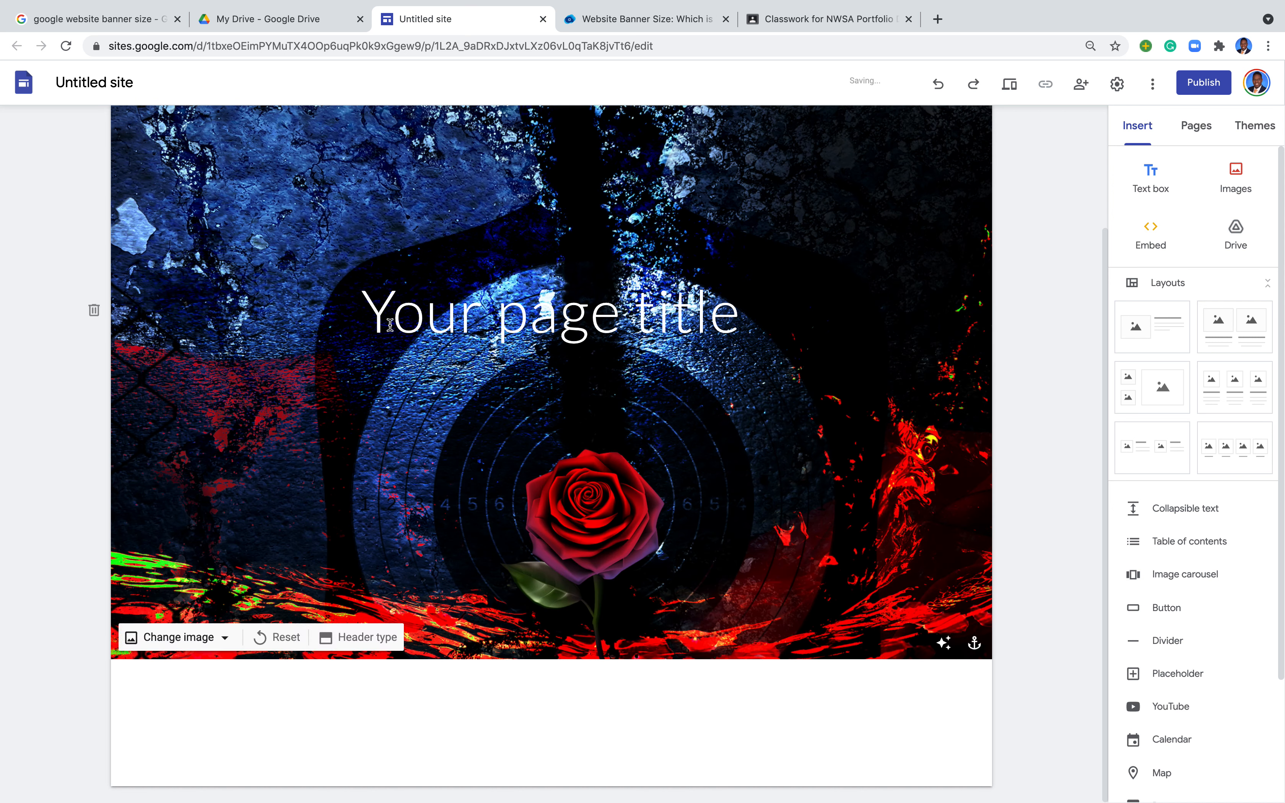
left_click(344, 637)
left_click(255, 633)
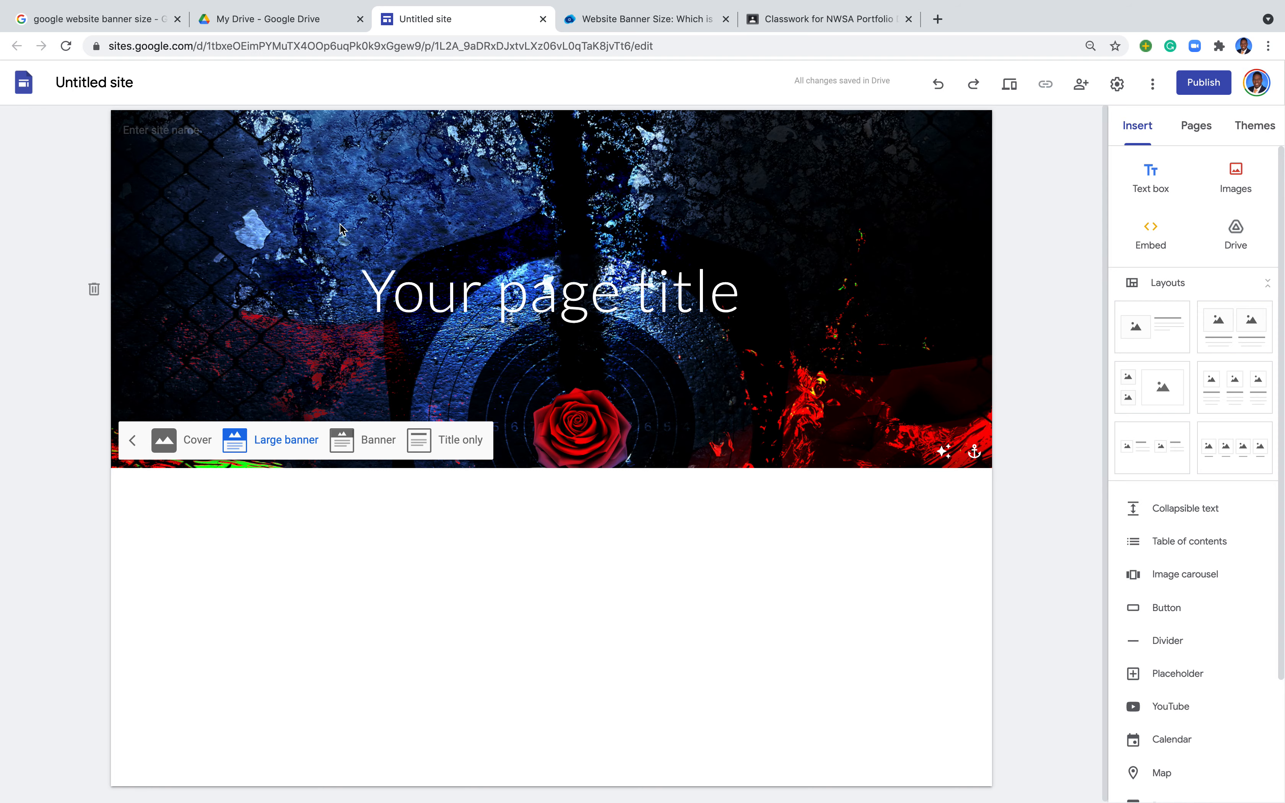
Step: Bring Photoshop forward enlarged and review Canvas Size without changing the 8.533 × 4.8 in artboard
mouse_move(3, 7)
left_click(46, 26)
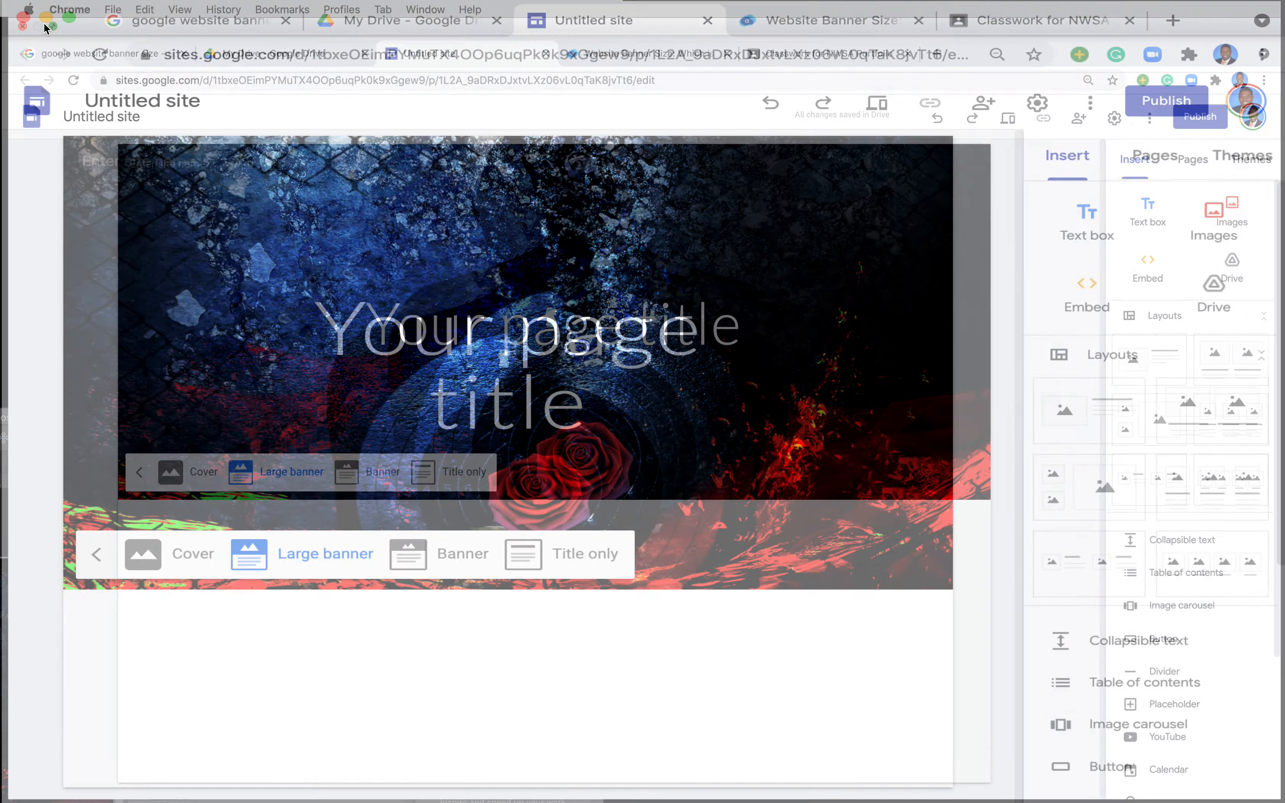
left_click(230, 453)
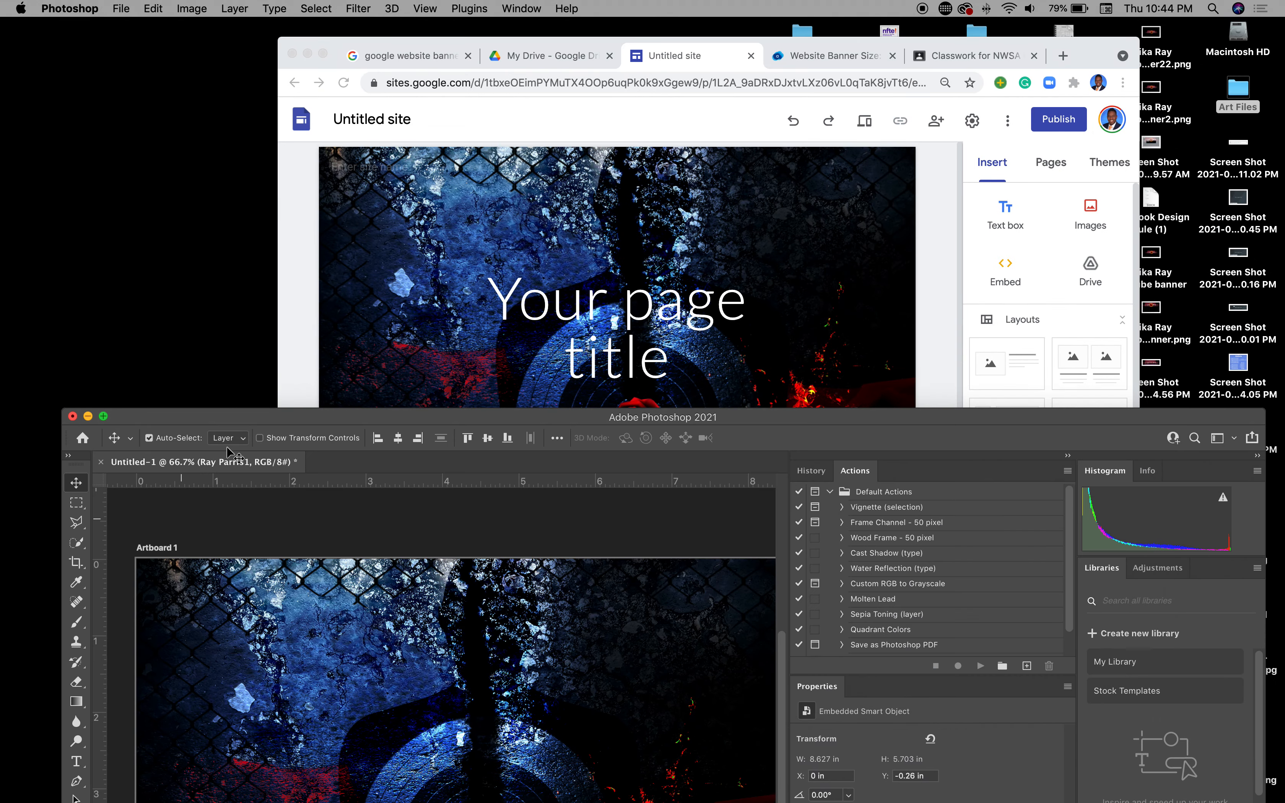
double_click(259, 417)
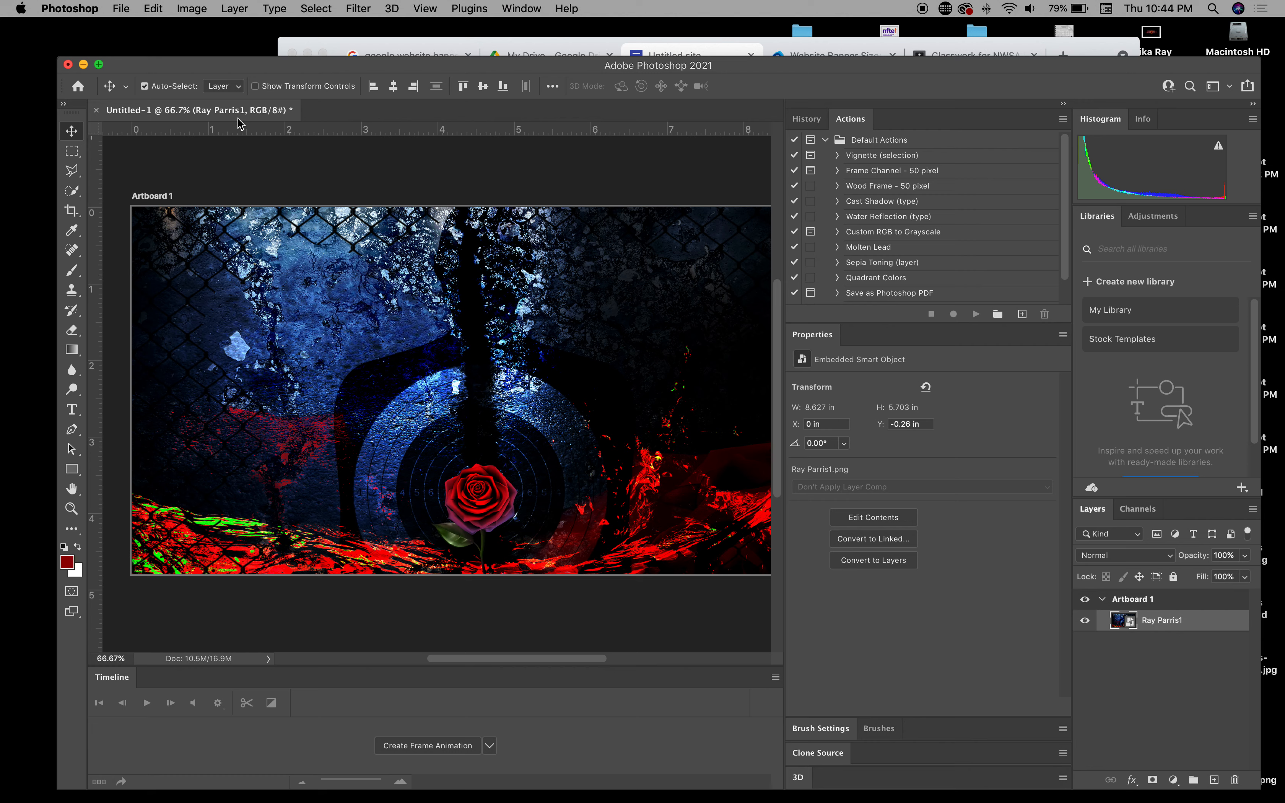
left_click(192, 9)
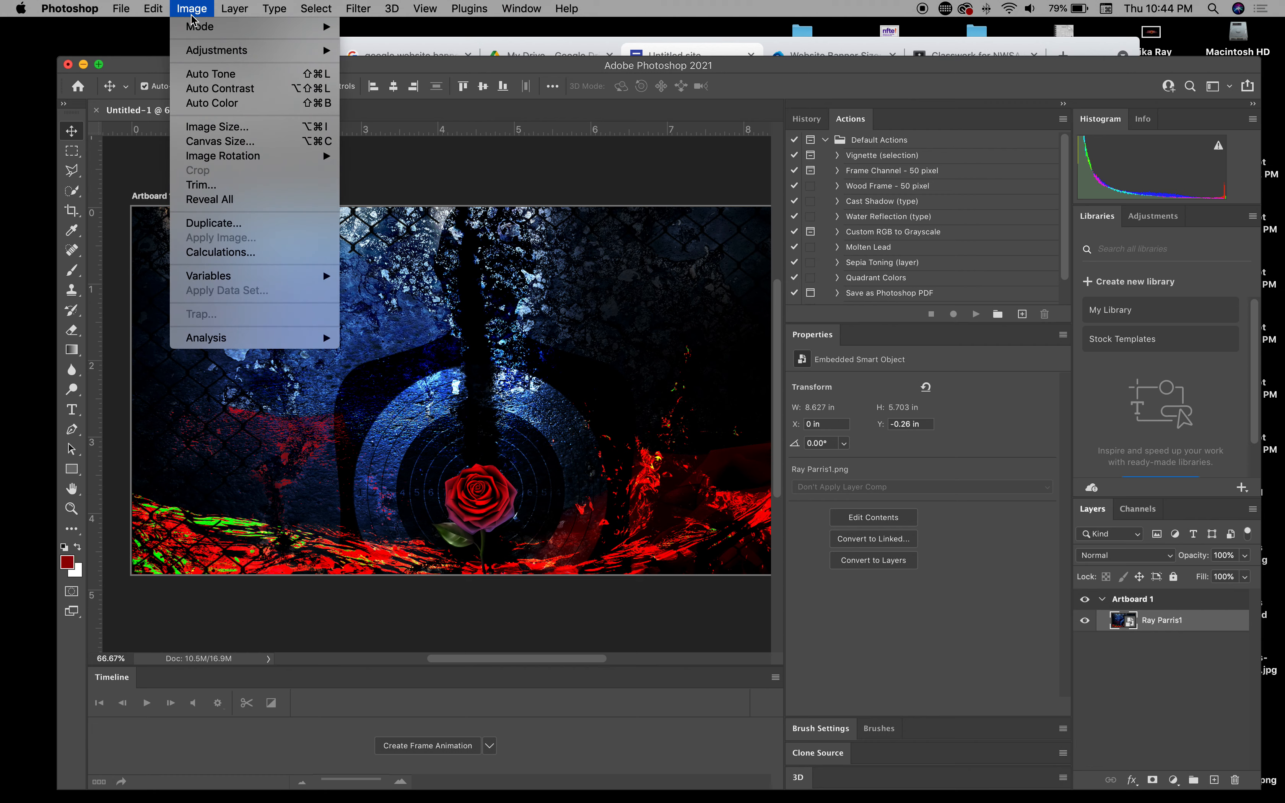
left_click(218, 148)
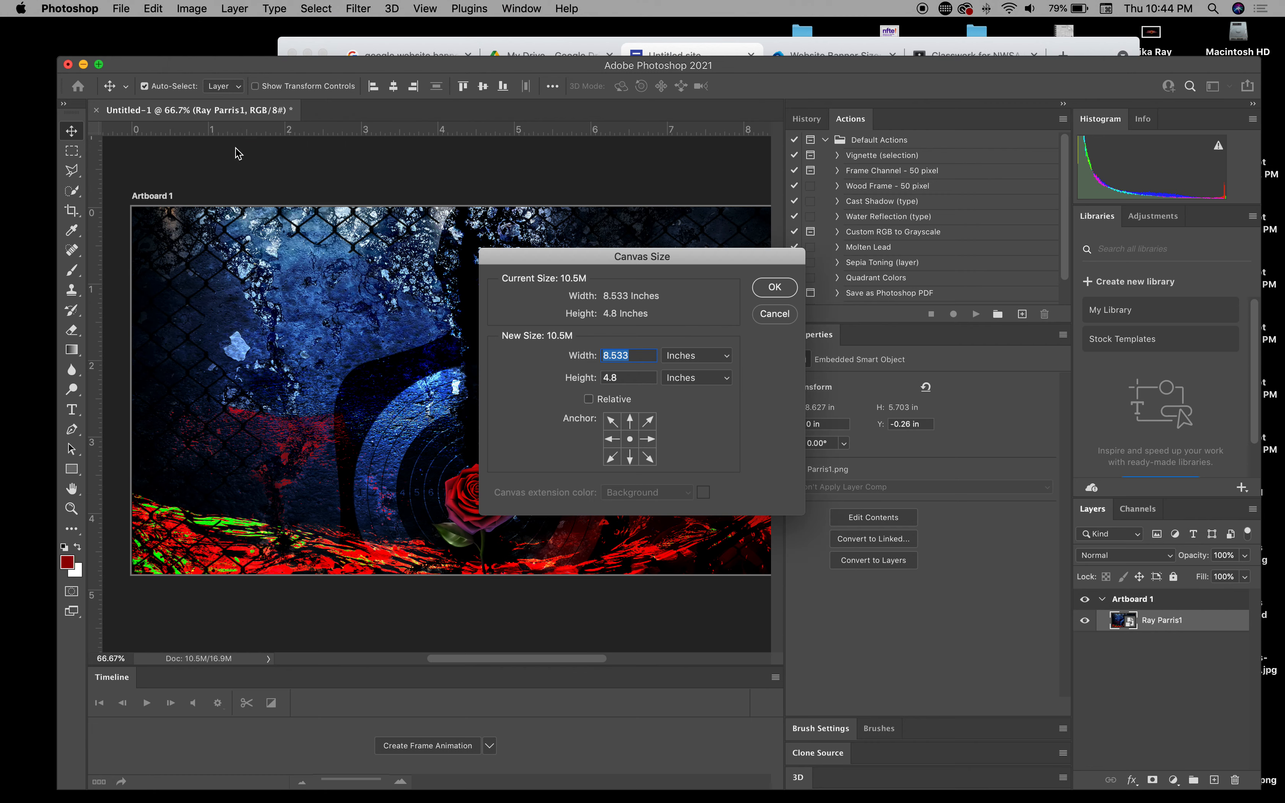
left_click(772, 314)
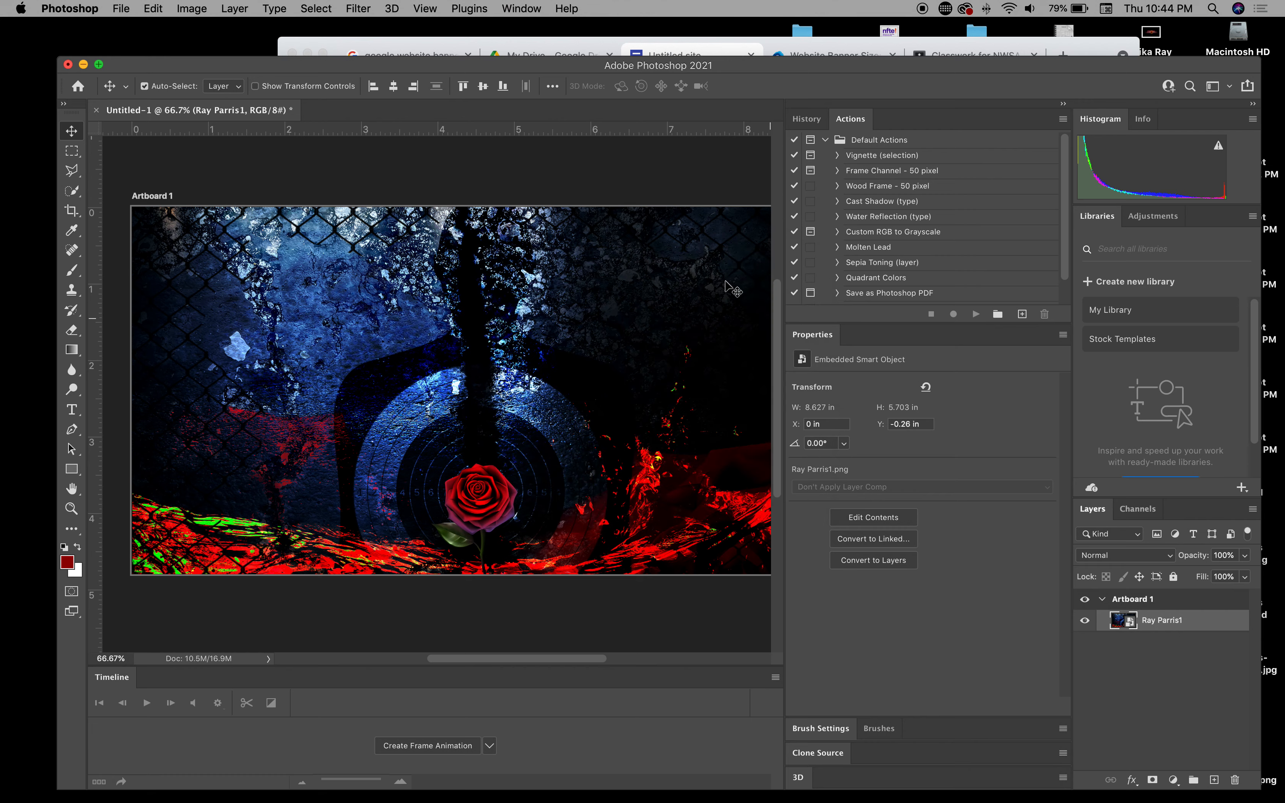
Step: Save the banner to your computer in Art Files as a Photoshop file with a '_psd' name suffix, maximum compatibility
left_click(97, 110)
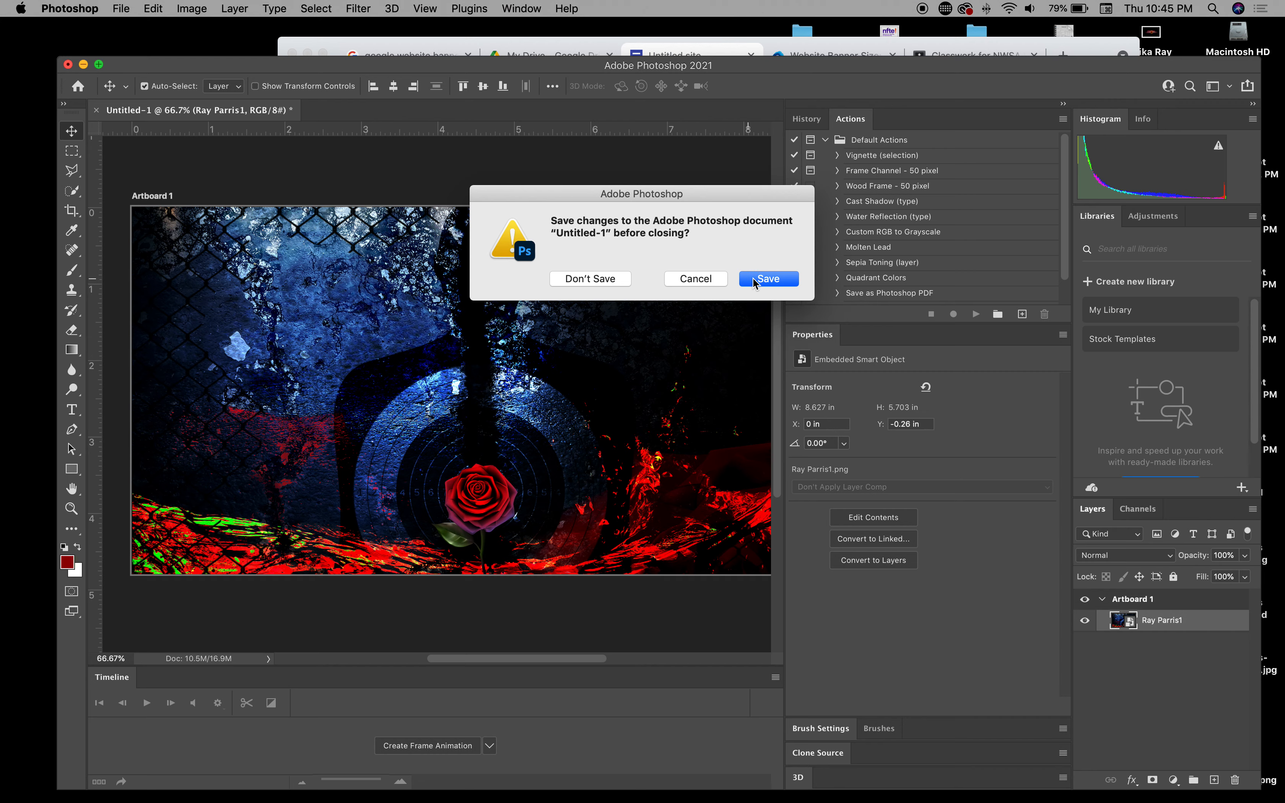
left_click(781, 282)
left_click(902, 582)
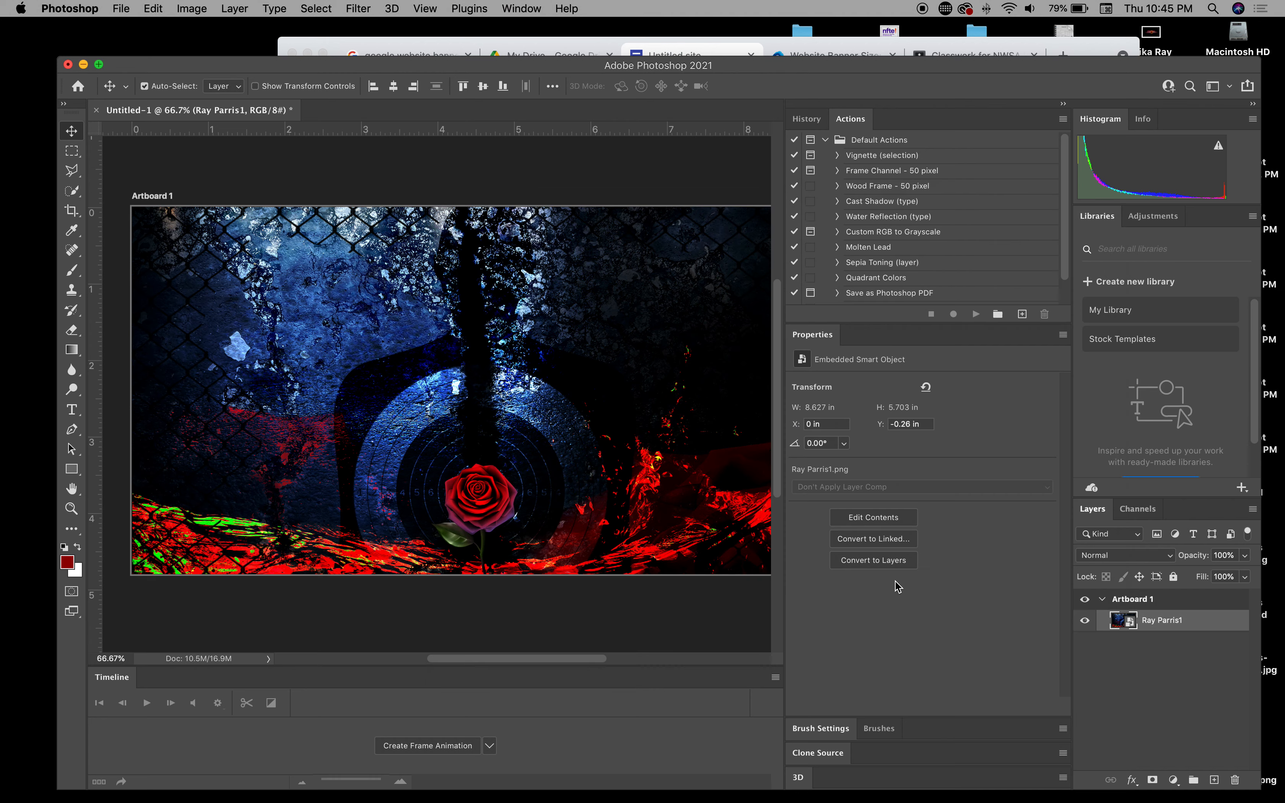
left_click(431, 233)
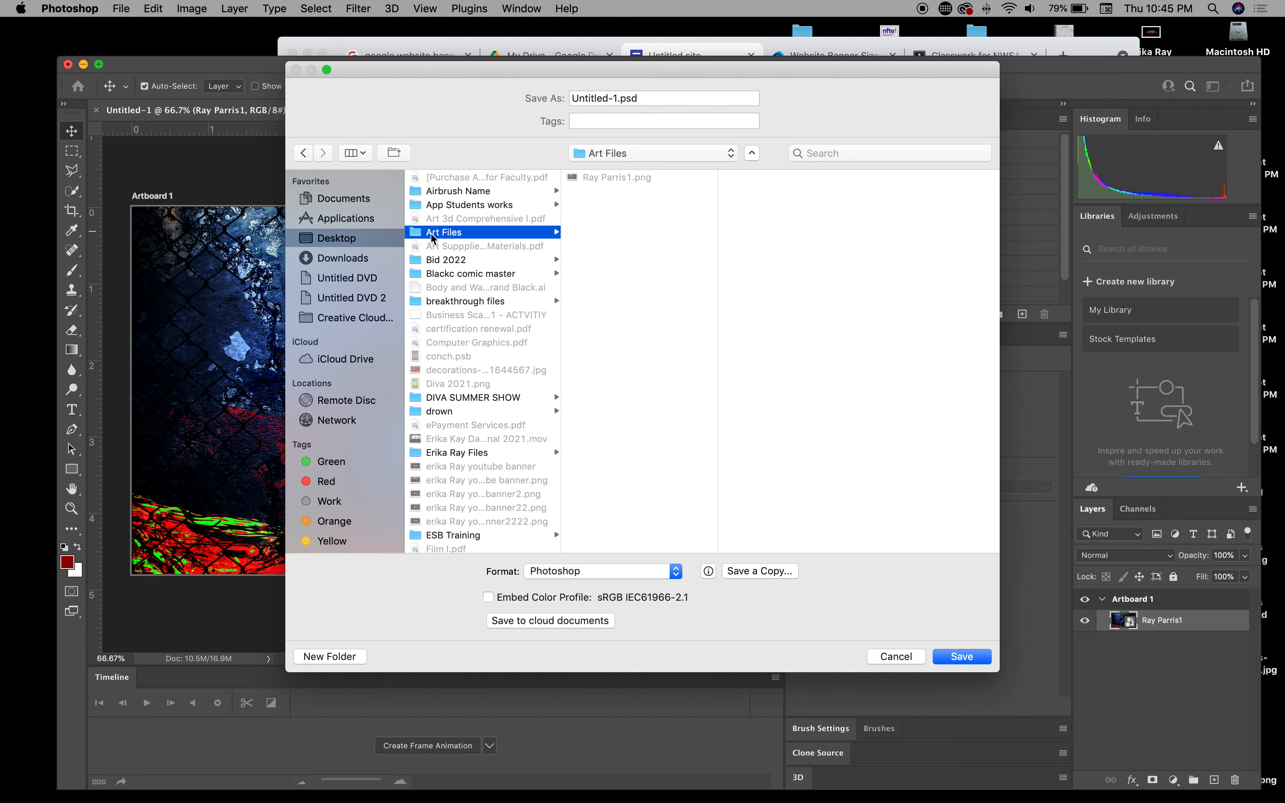
left_click(616, 177)
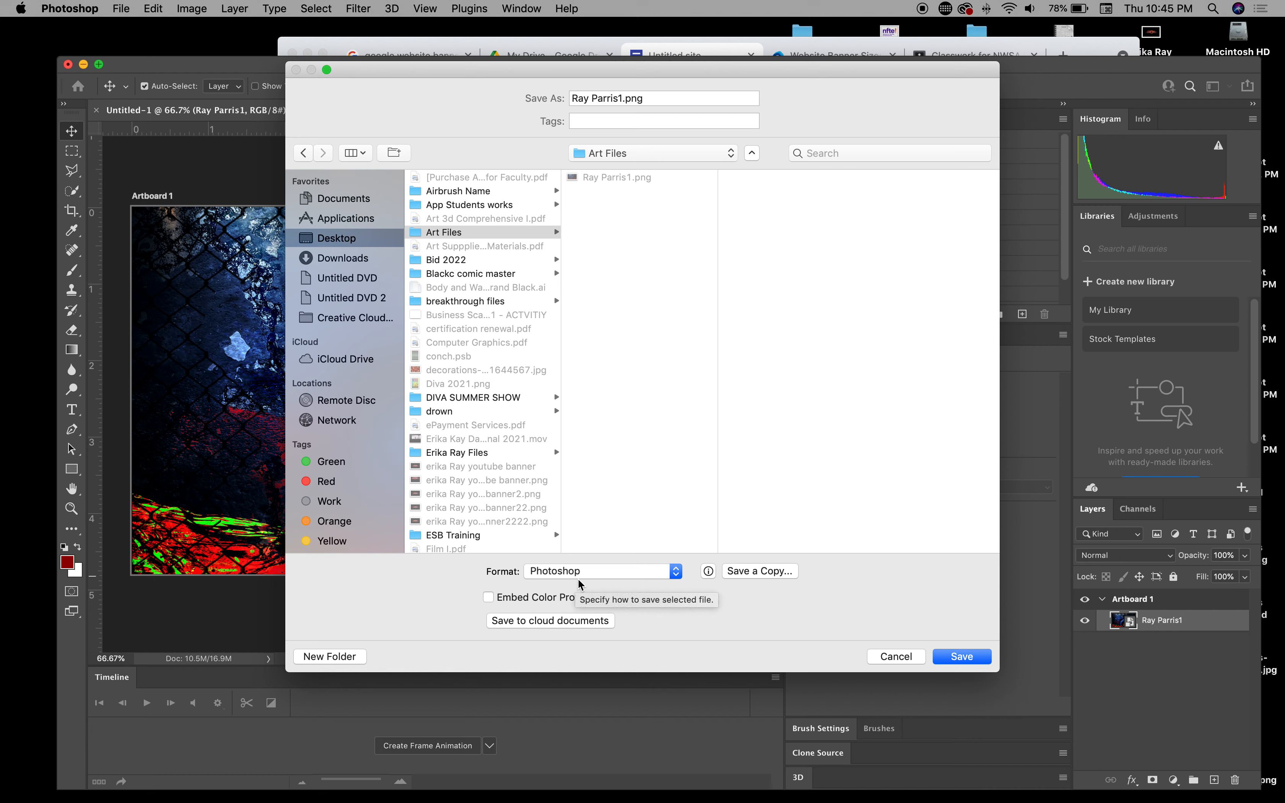
left_click(649, 99)
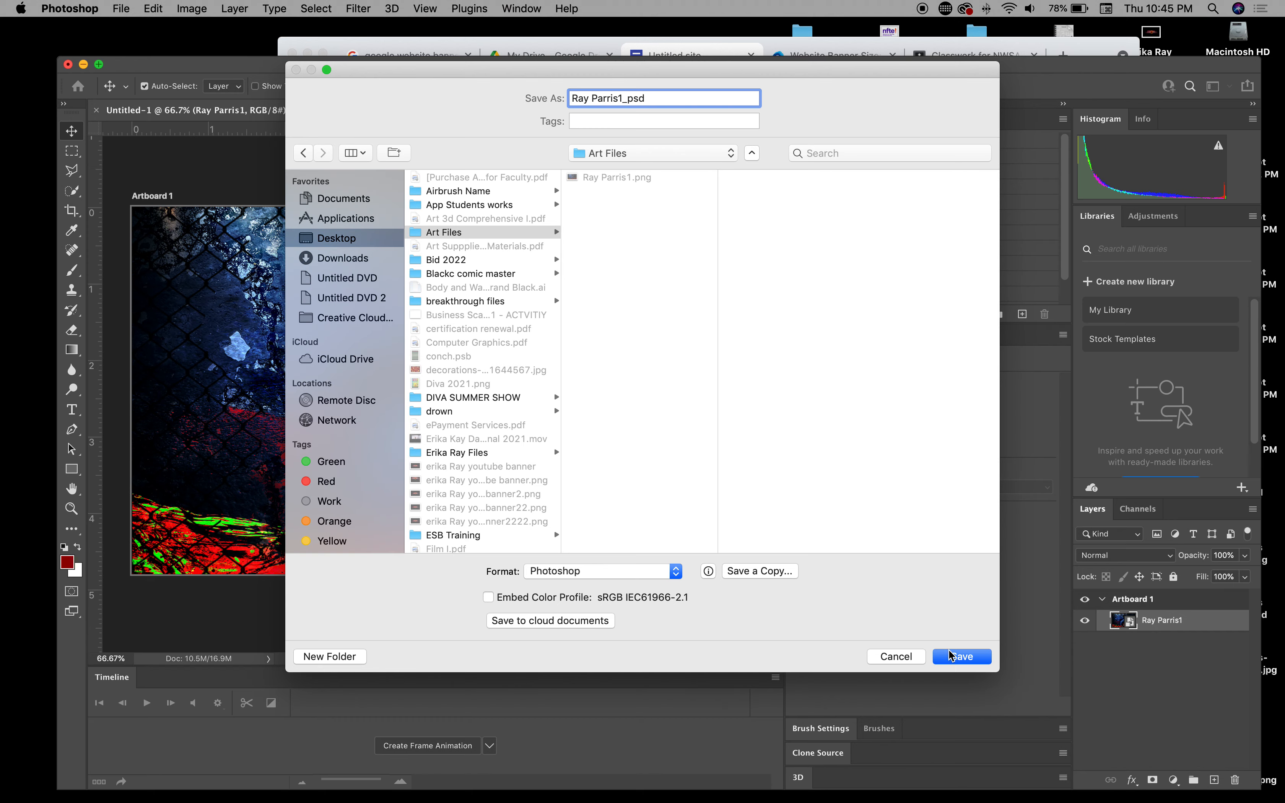
left_click(967, 657)
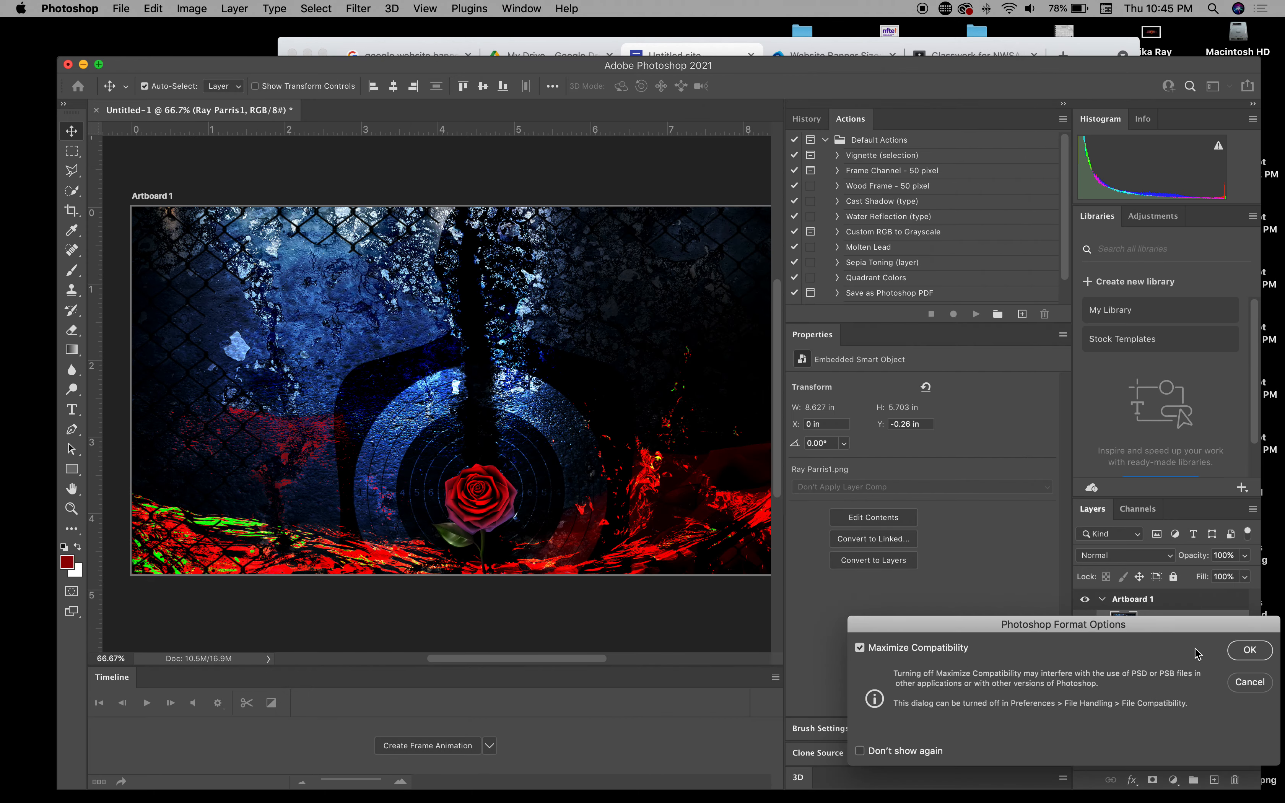
left_click(1263, 653)
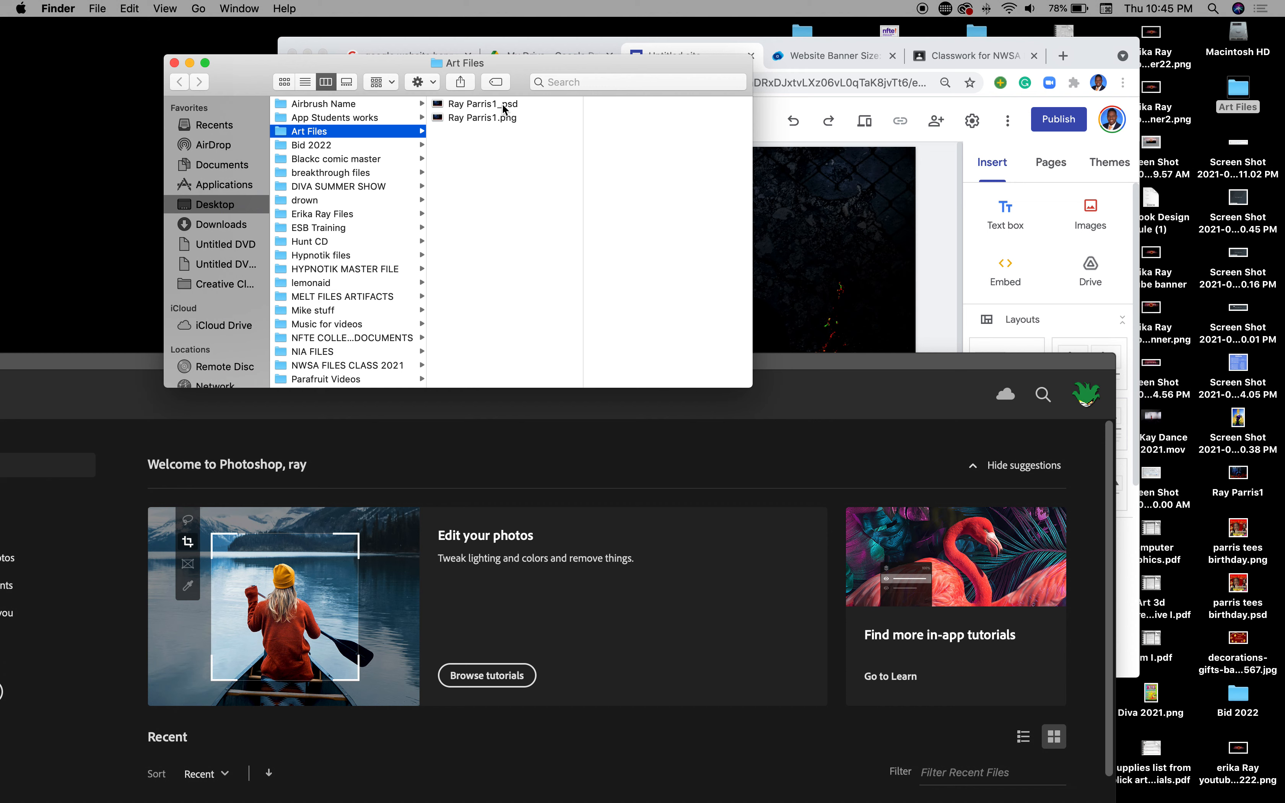
Step: Preview the saved 30.3 MB PSD in Finder's Art Files, then bring Photoshop's home screen forward
left_click(501, 104)
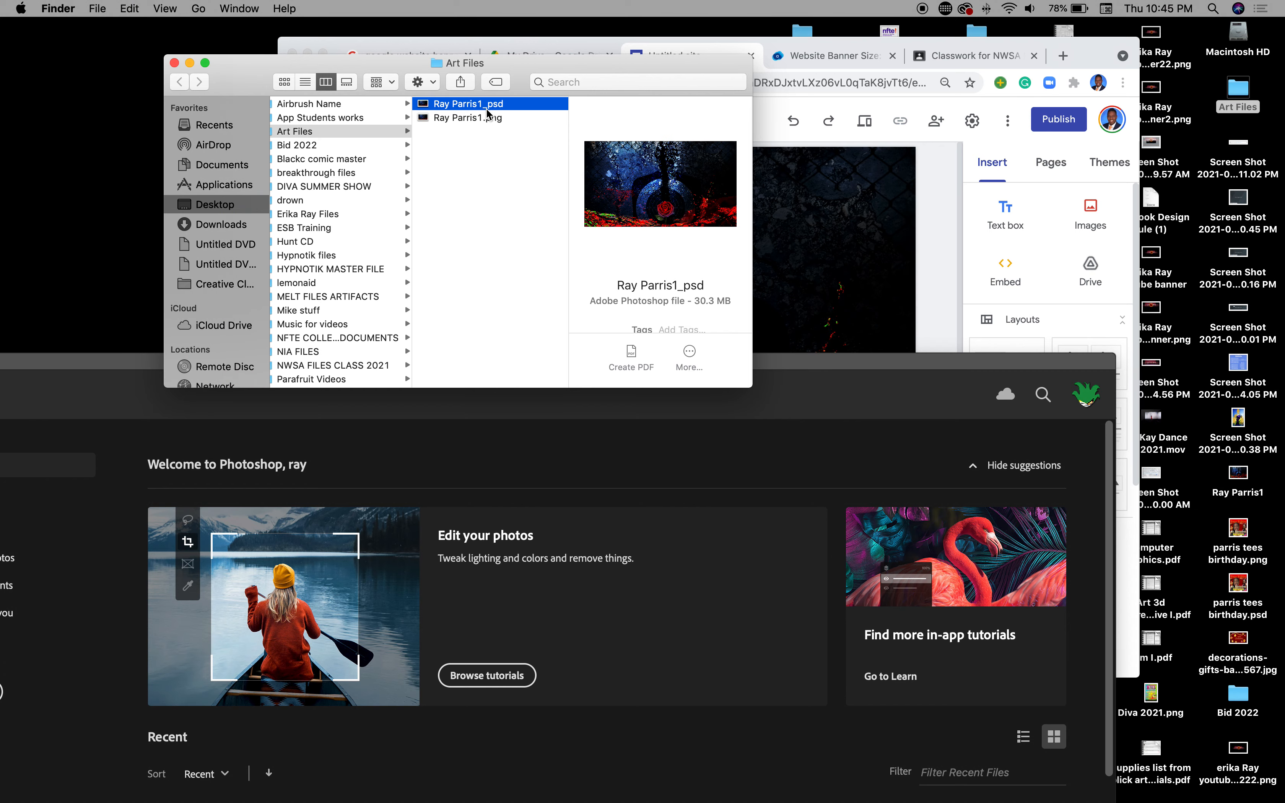
left_click_drag(247, 77, 247, 76)
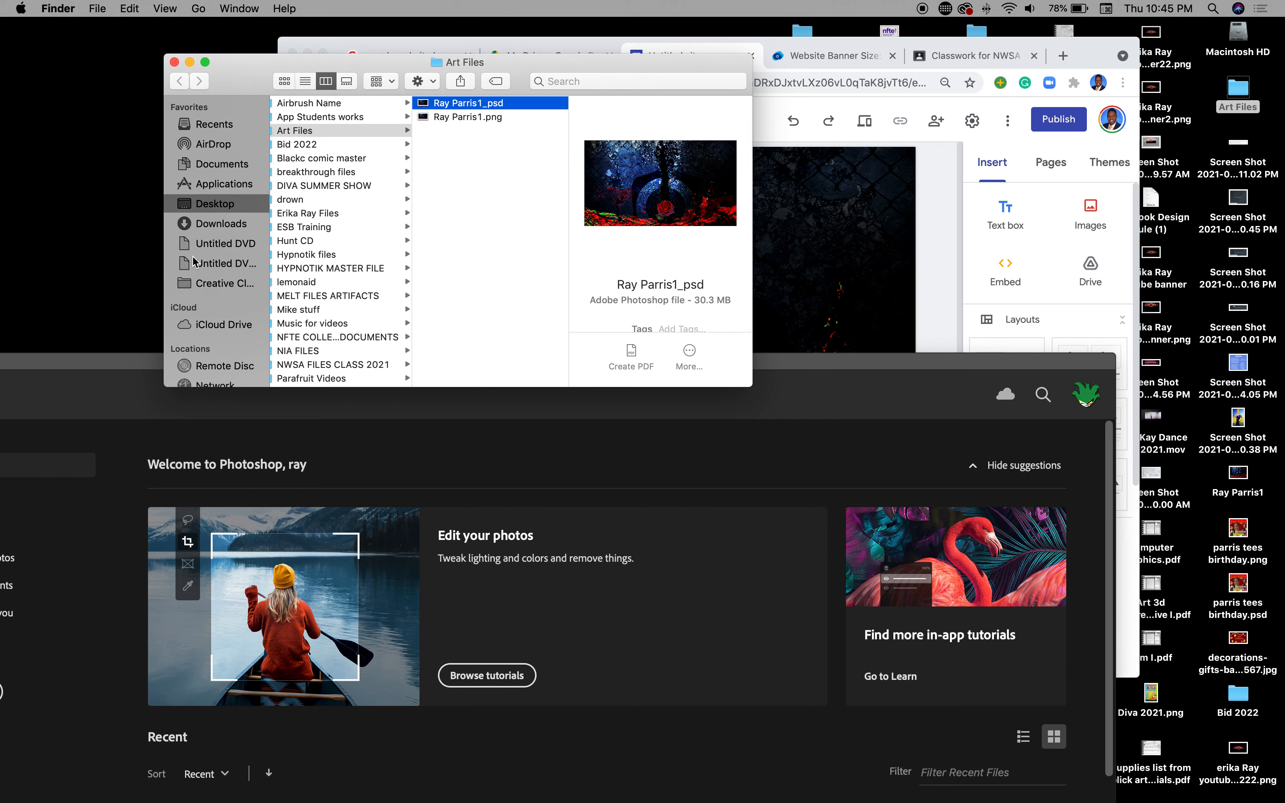
left_click_drag(96, 364, 212, 78)
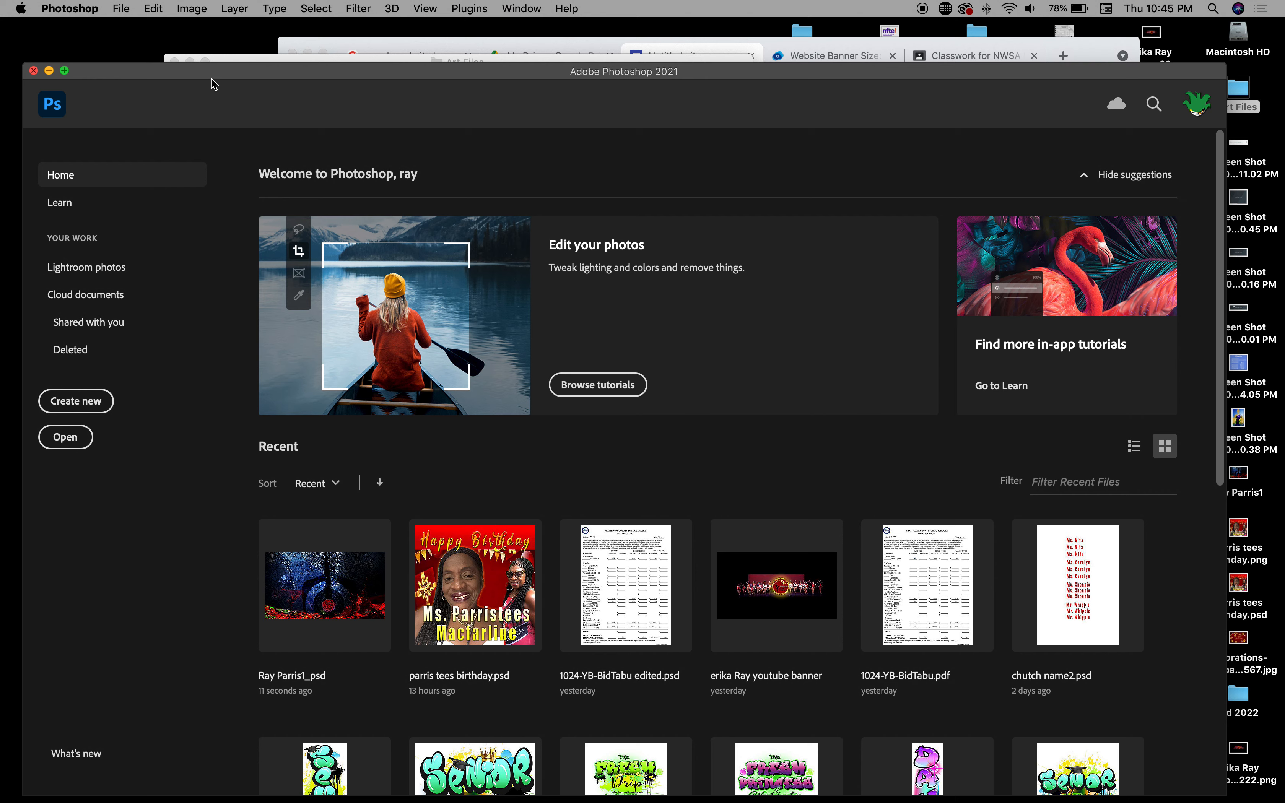
Step: Start a new blank document and look up the 1366 × 768 Large Banner size in the notes
left_click(122, 7)
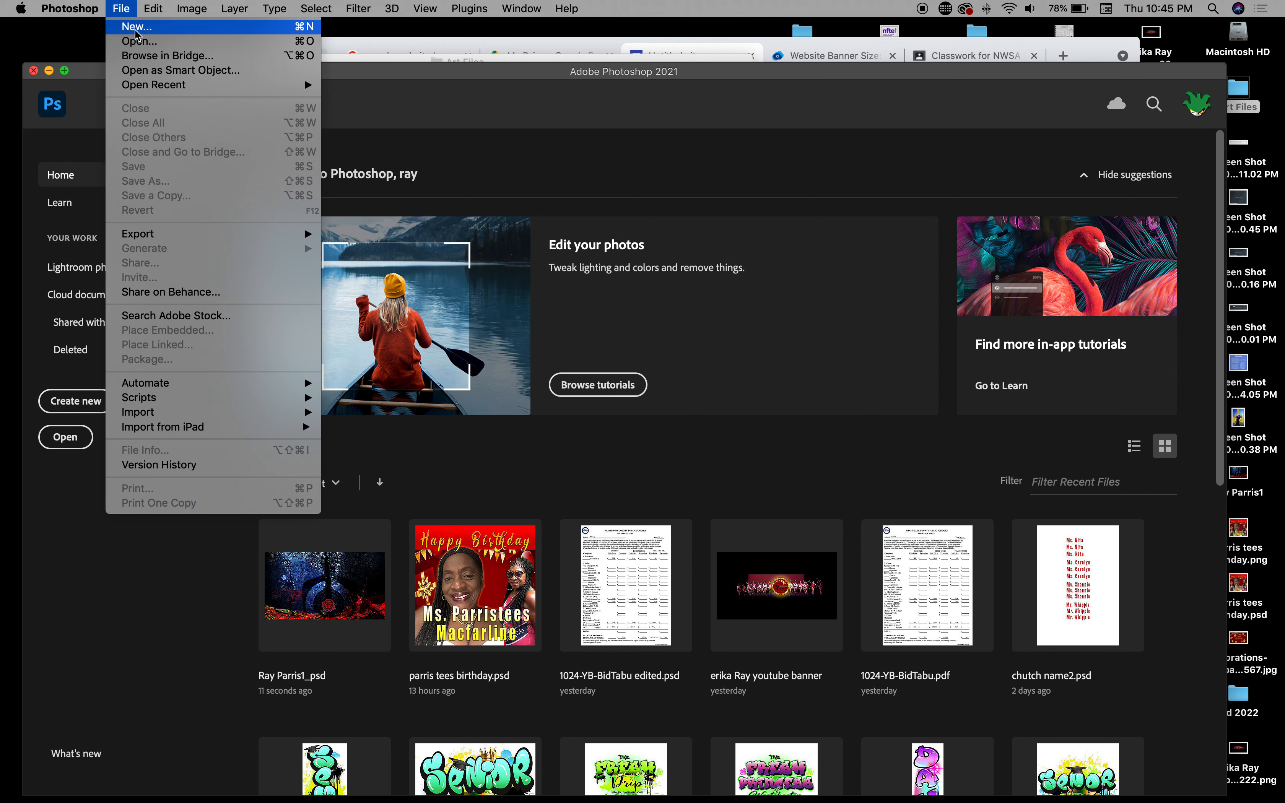
left_click(136, 32)
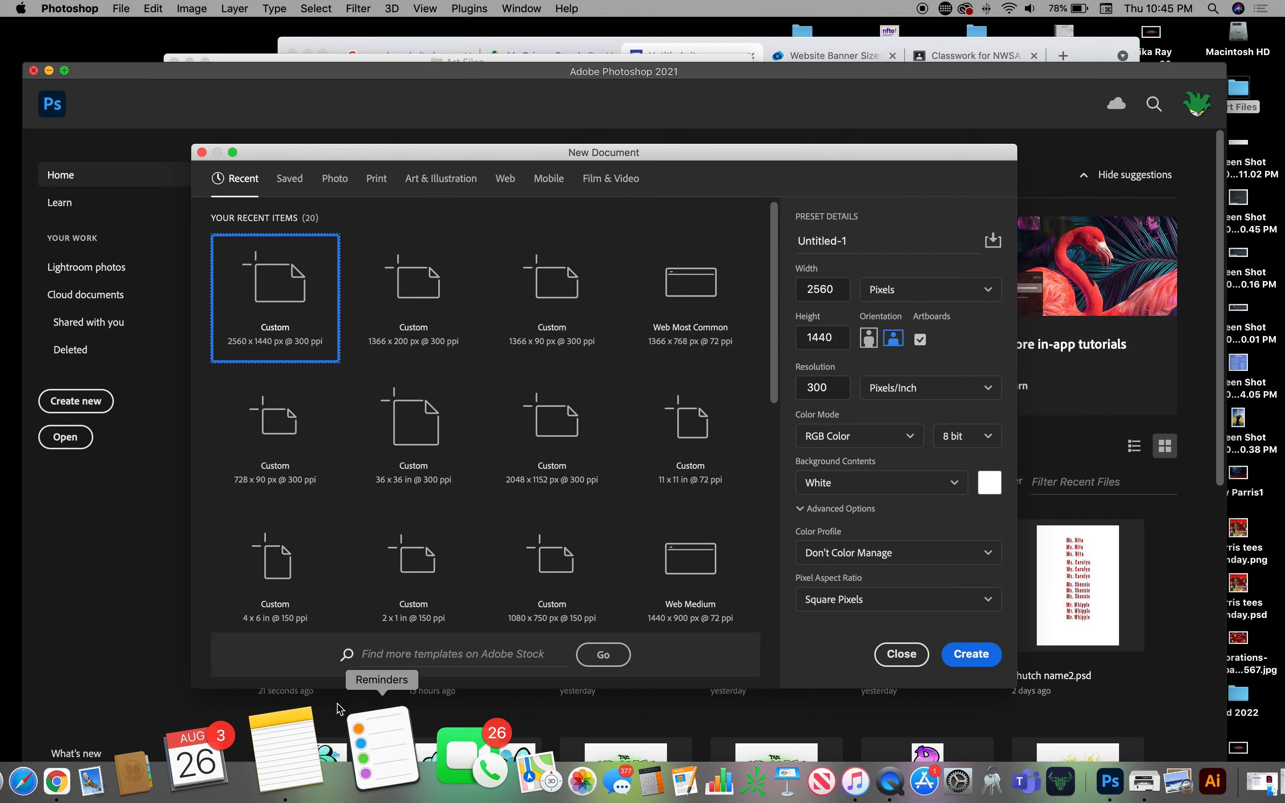
left_click(331, 718)
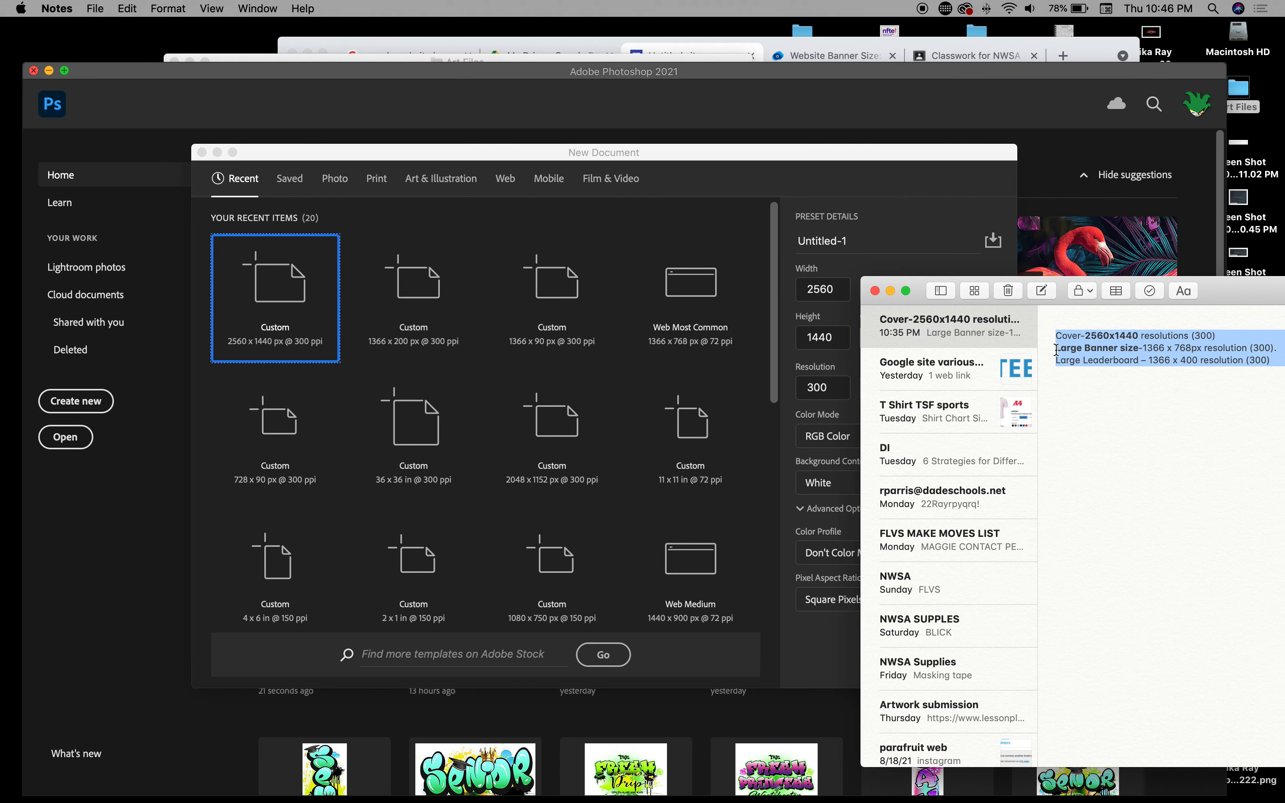
left_click(1153, 350)
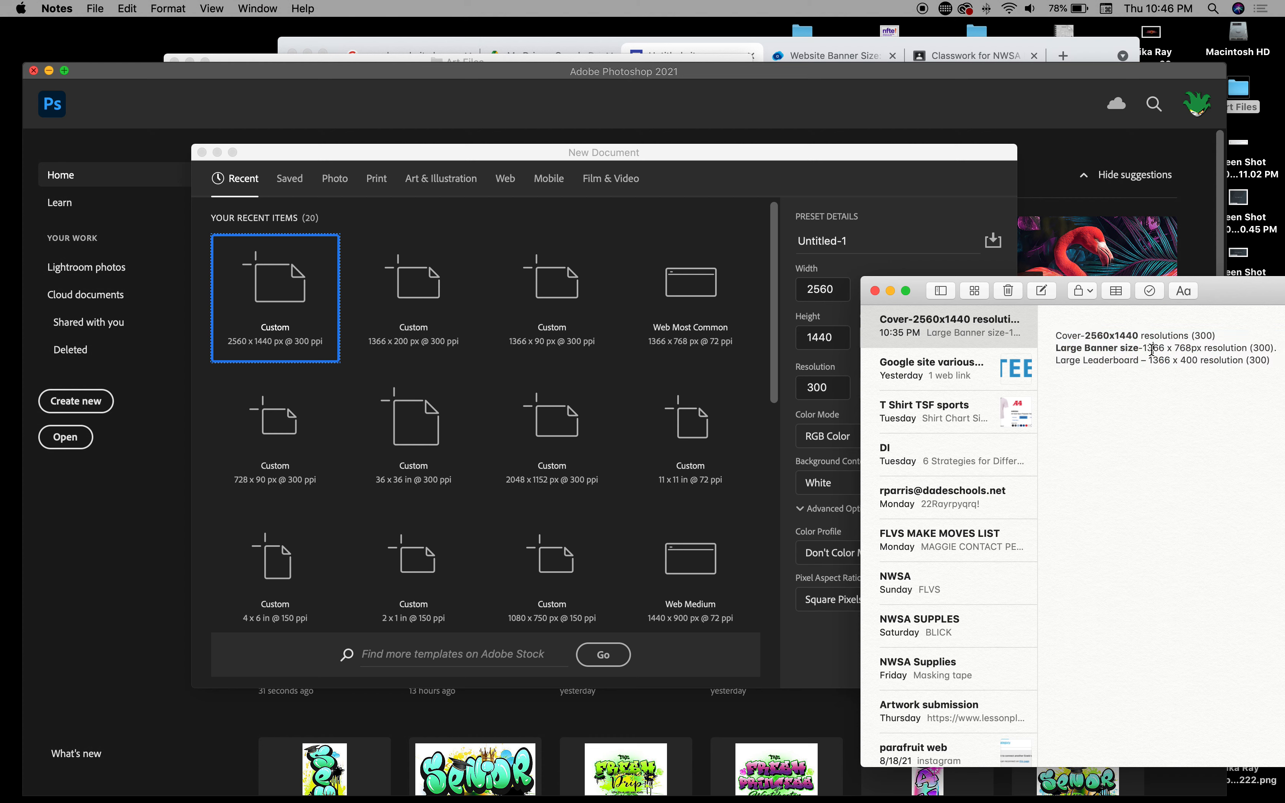
left_click_drag(1143, 350, 1195, 350)
left_click(908, 236)
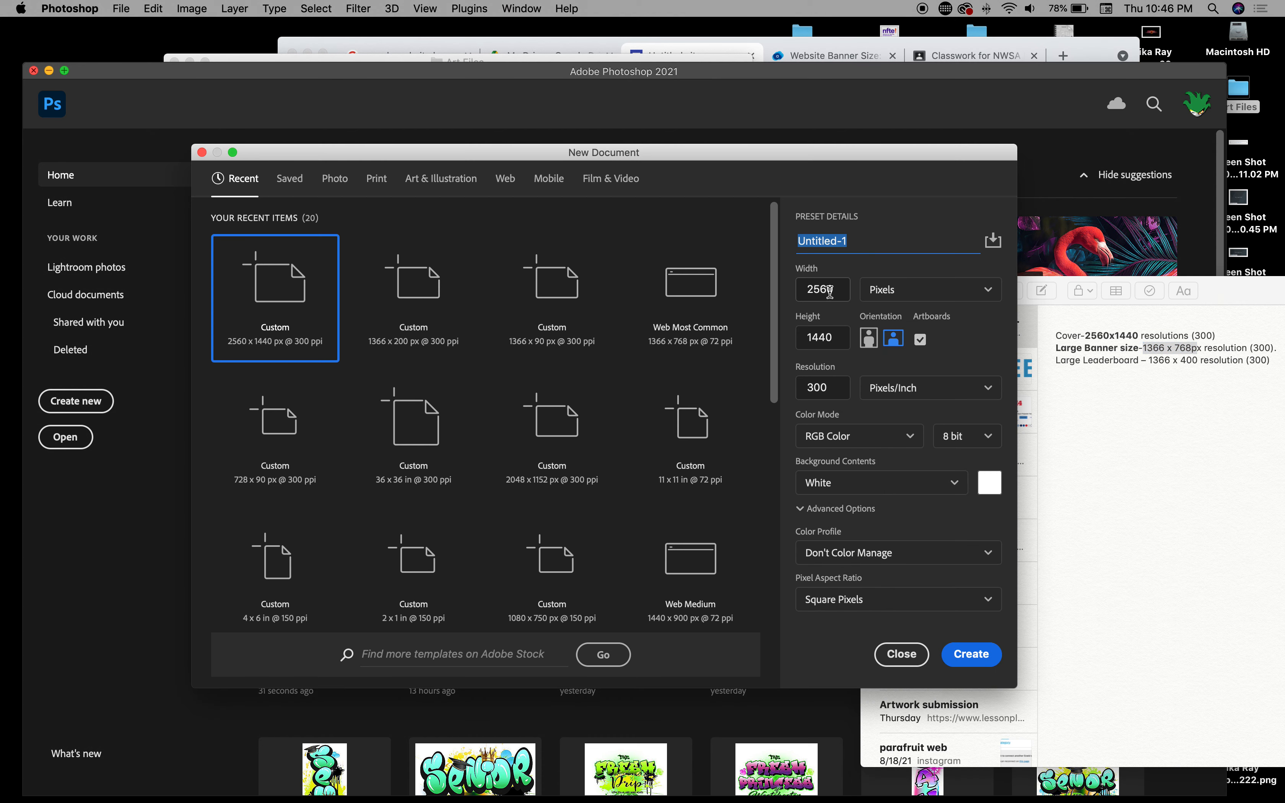
Step: Set width 1366 and height 768 pixels and create the document
left_click(831, 289)
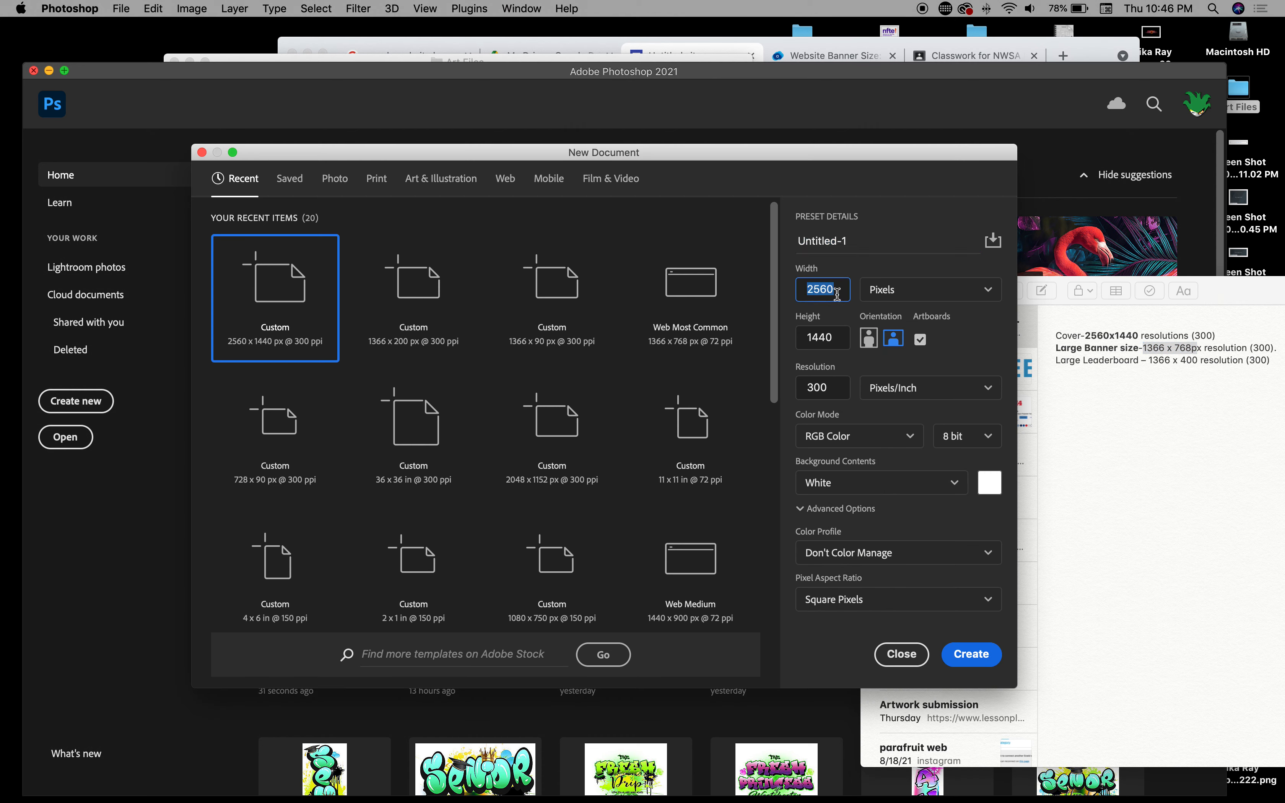
type("1366")
left_click(836, 343)
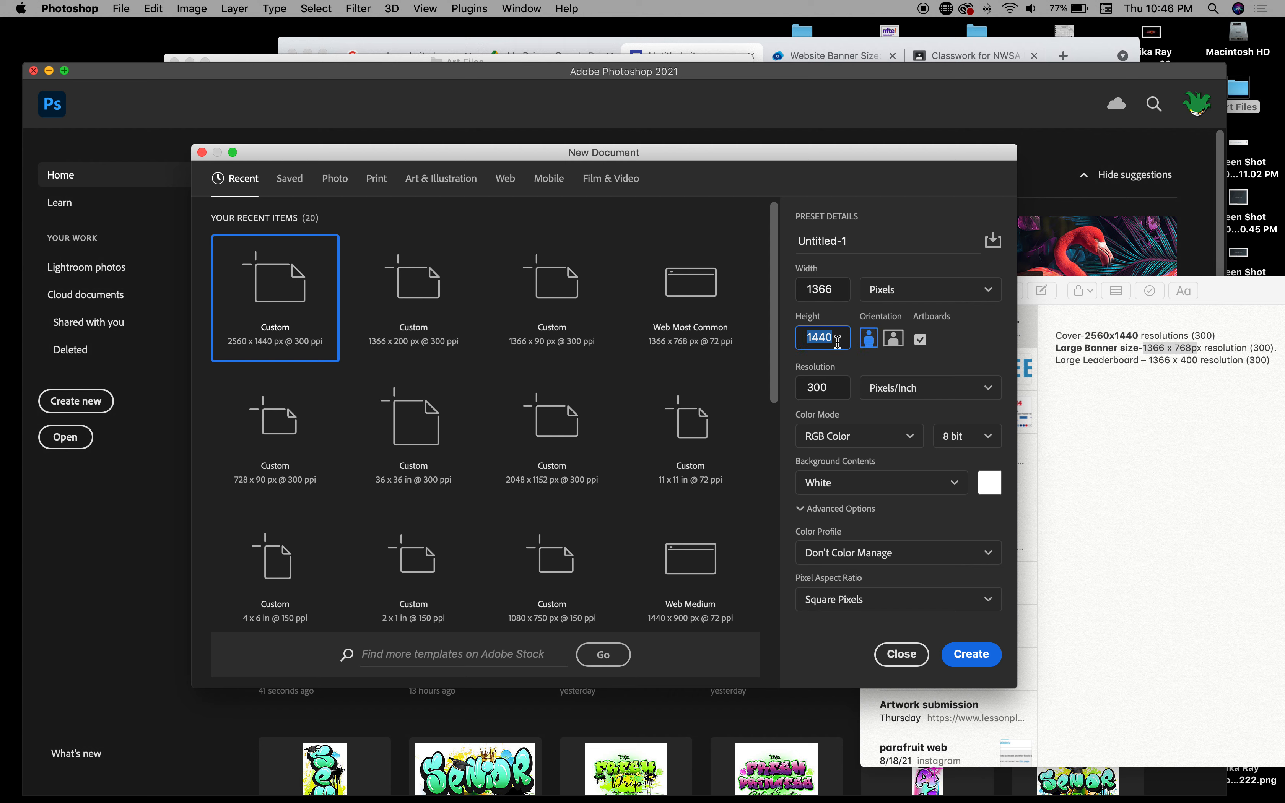
type("768")
left_click(982, 657)
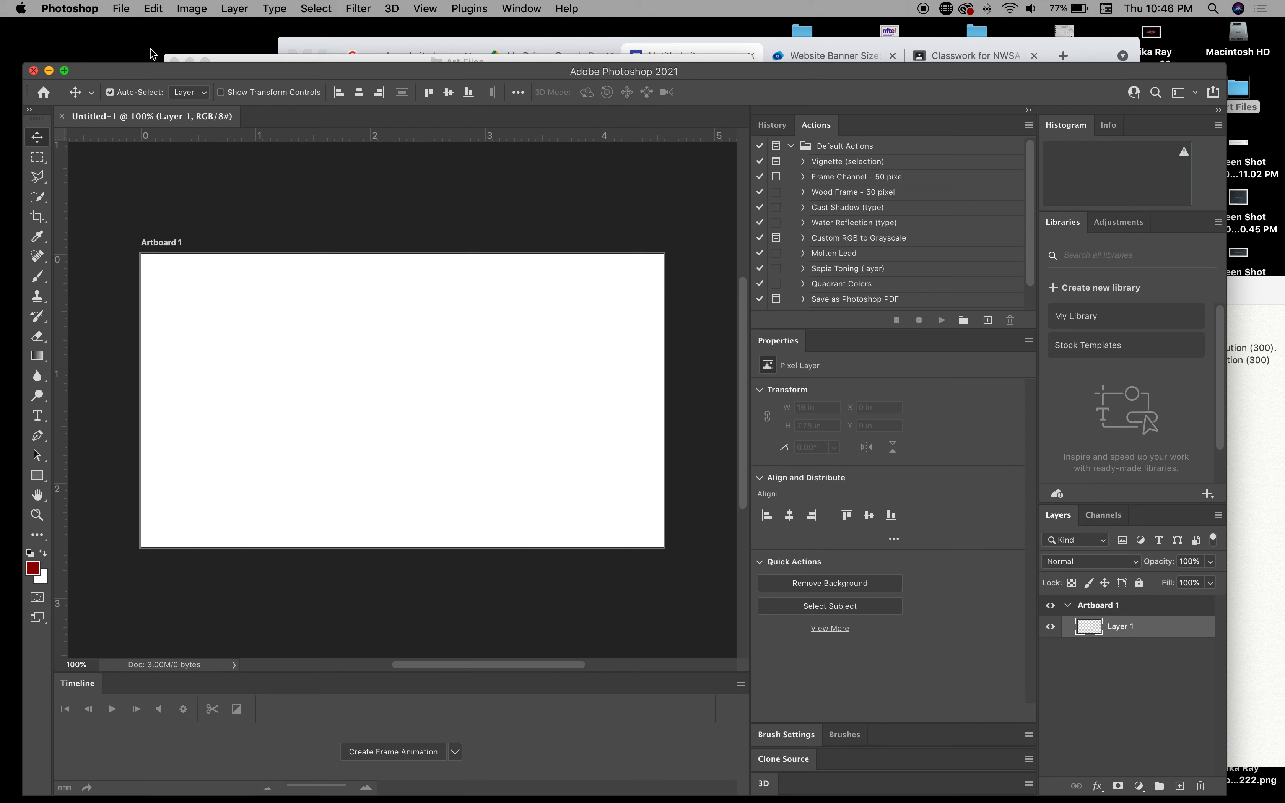
Step: Open the Art Files folder and arrange the windows so the banner artboard is uncovered
left_click(1263, 291)
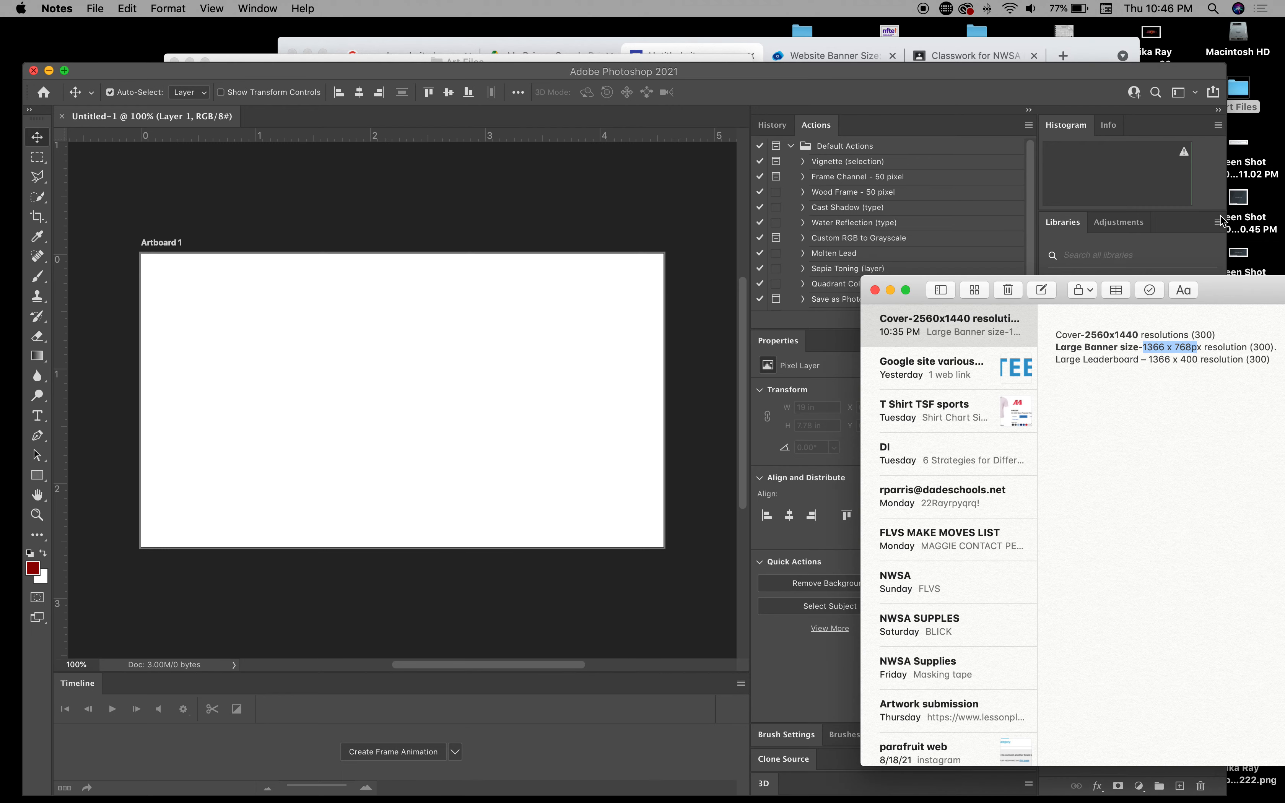
double_click(1239, 89)
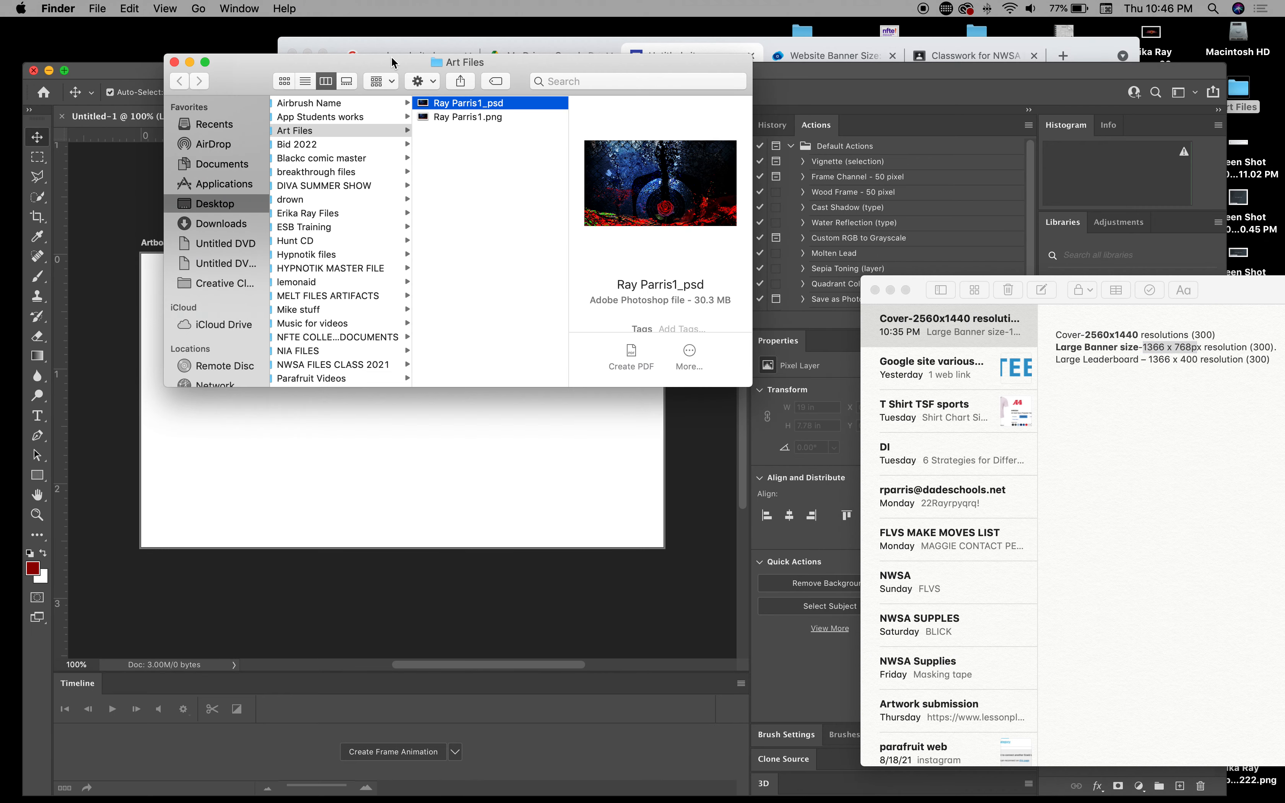
left_click_drag(391, 63, 989, 72)
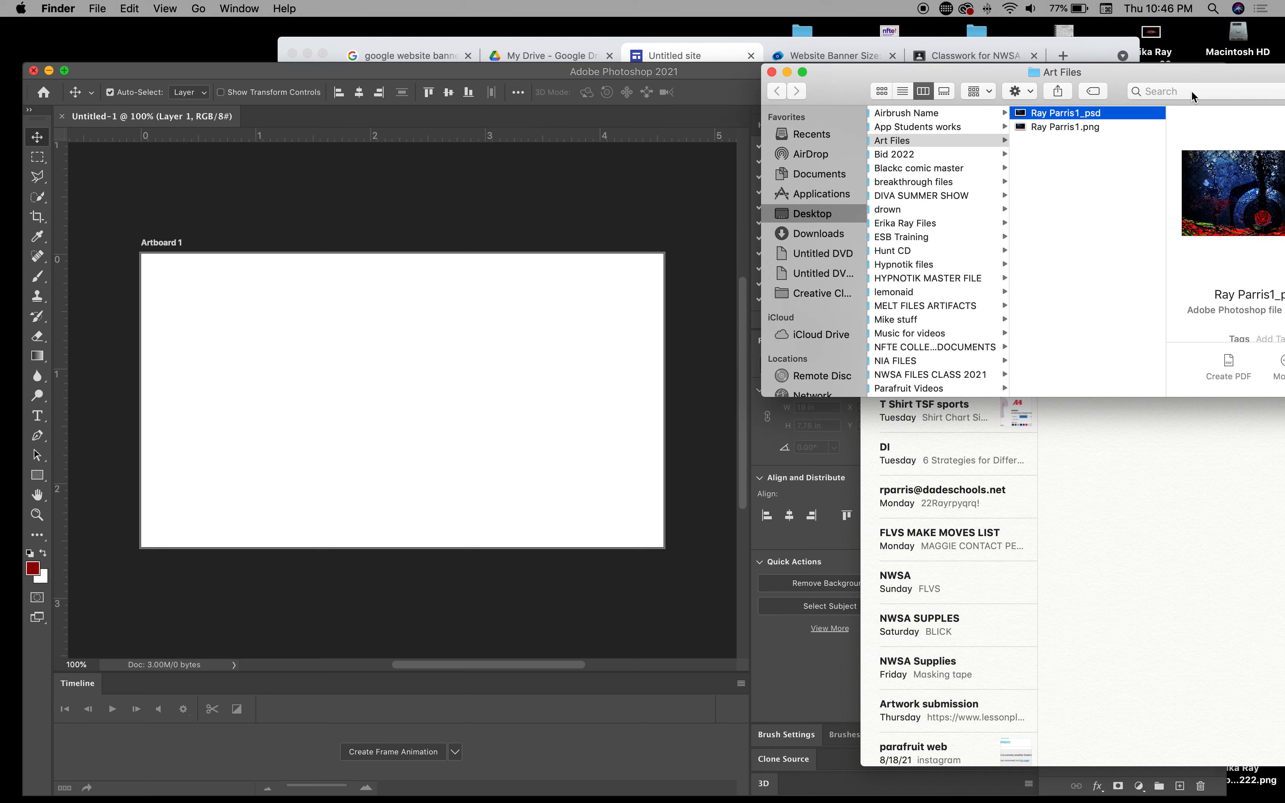
left_click_drag(1194, 76, 938, 103)
left_click_drag(1233, 292, 1189, 598)
Step: Place the rose artwork on Artboard 1, scaled and shifted to cover it fully
left_click_drag(1256, 486, 388, 462)
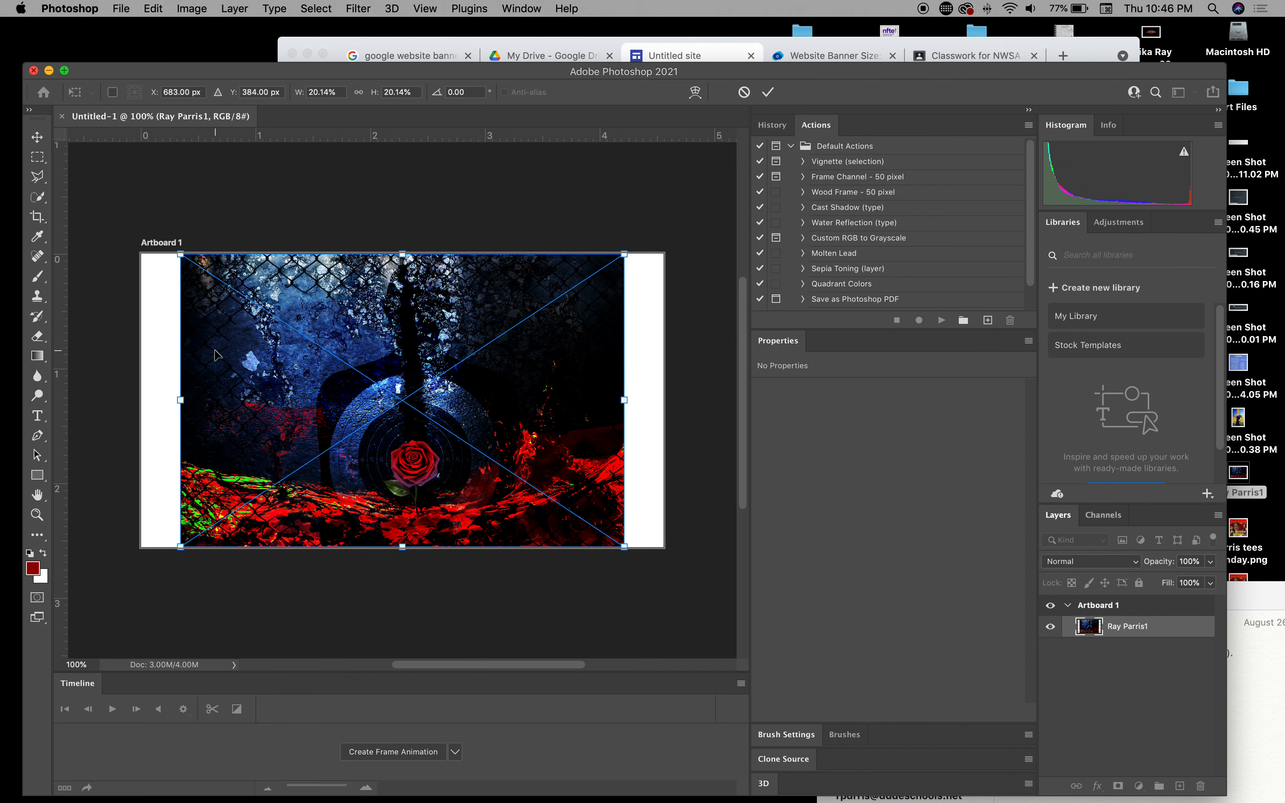
left_click_drag(273, 374, 235, 374)
left_click_drag(585, 546, 681, 572)
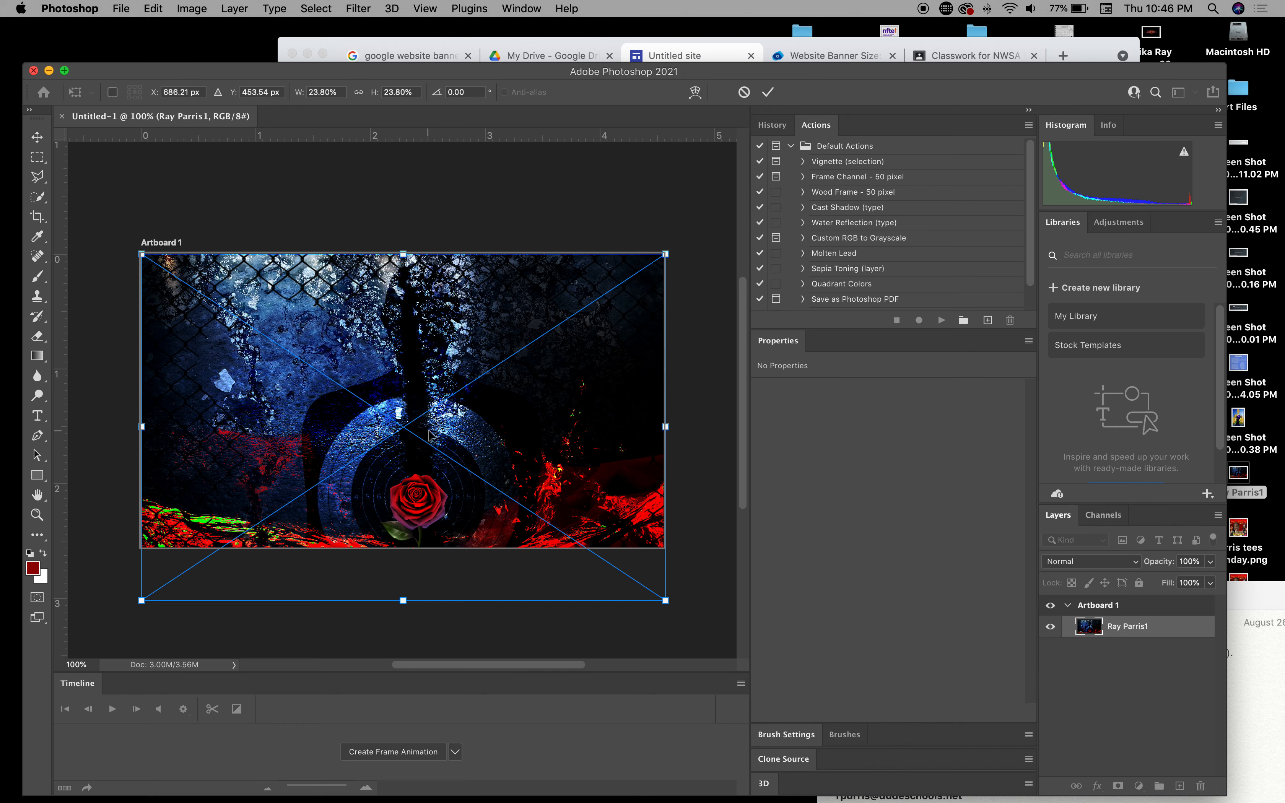
left_click_drag(454, 432, 454, 401)
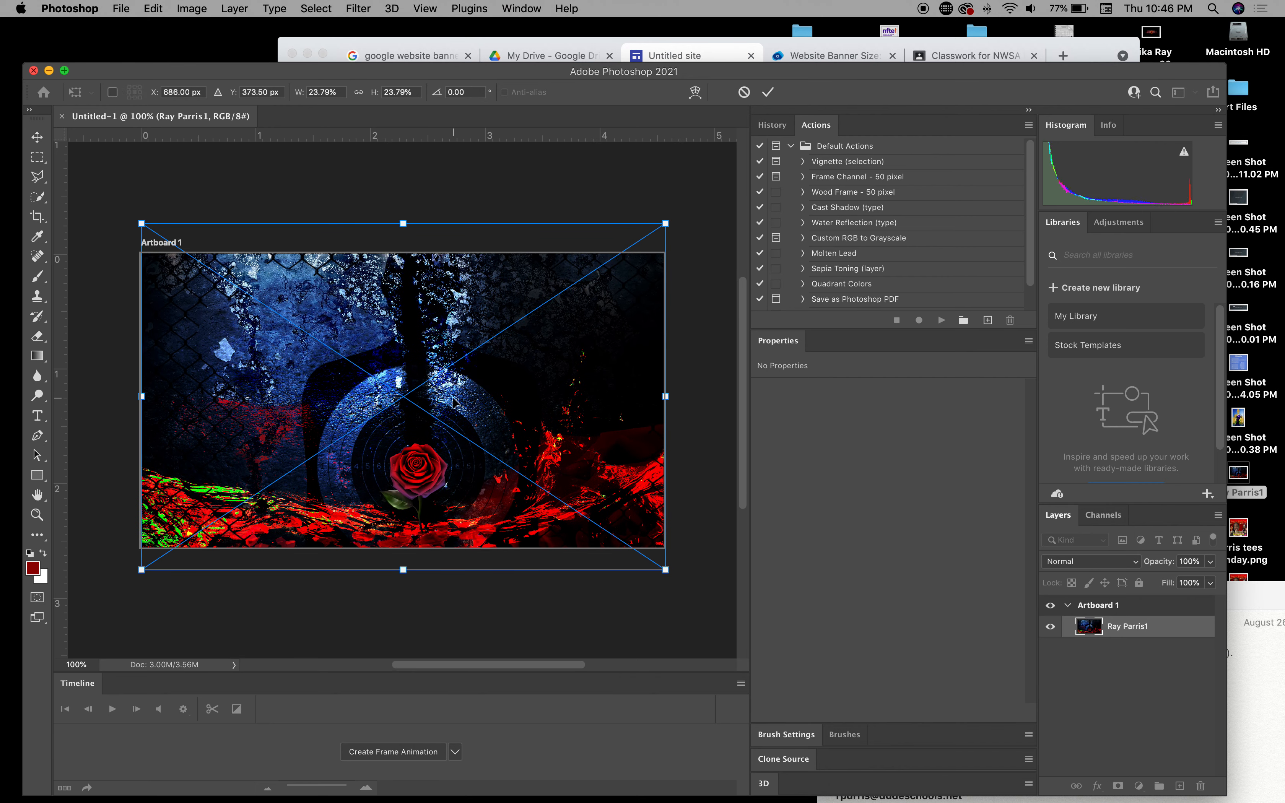
key("Return")
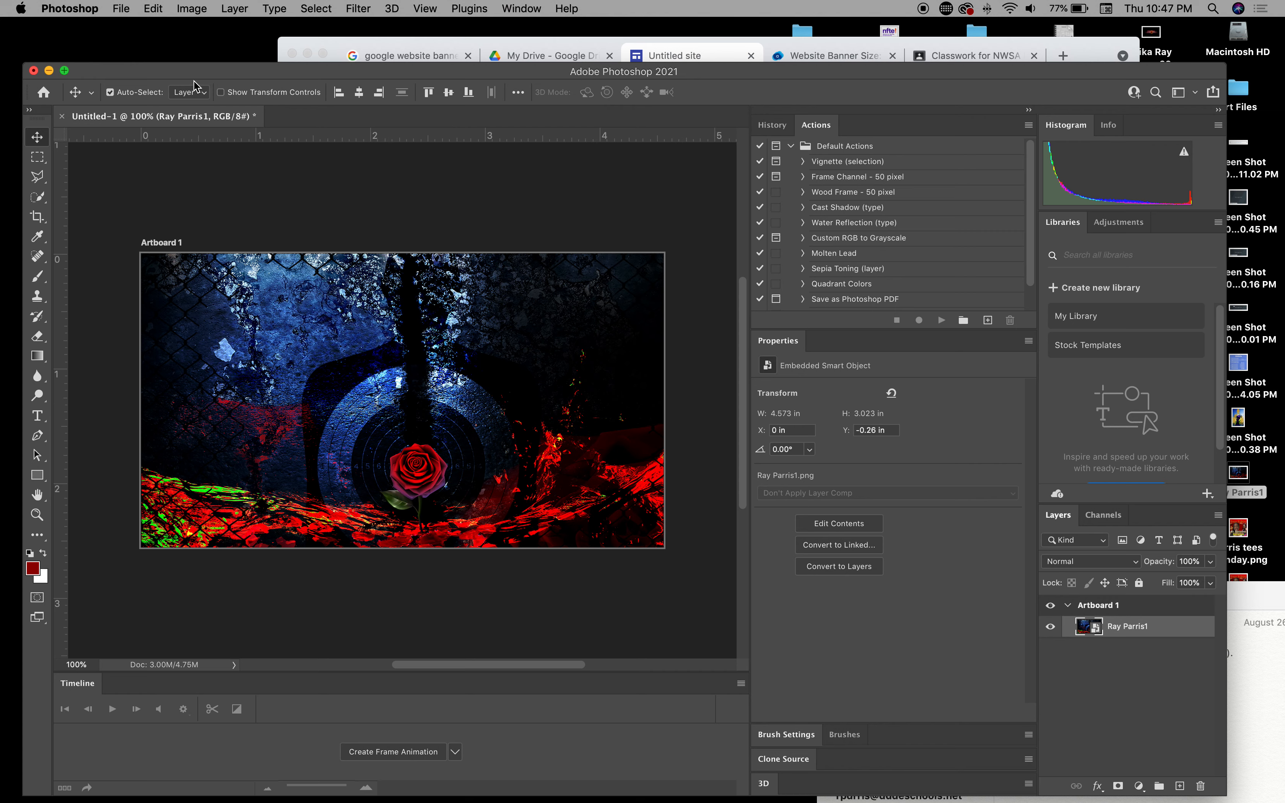
Step: Check the canvas size in pixels under Image > Canvas Size, then cancel without changes
left_click(191, 9)
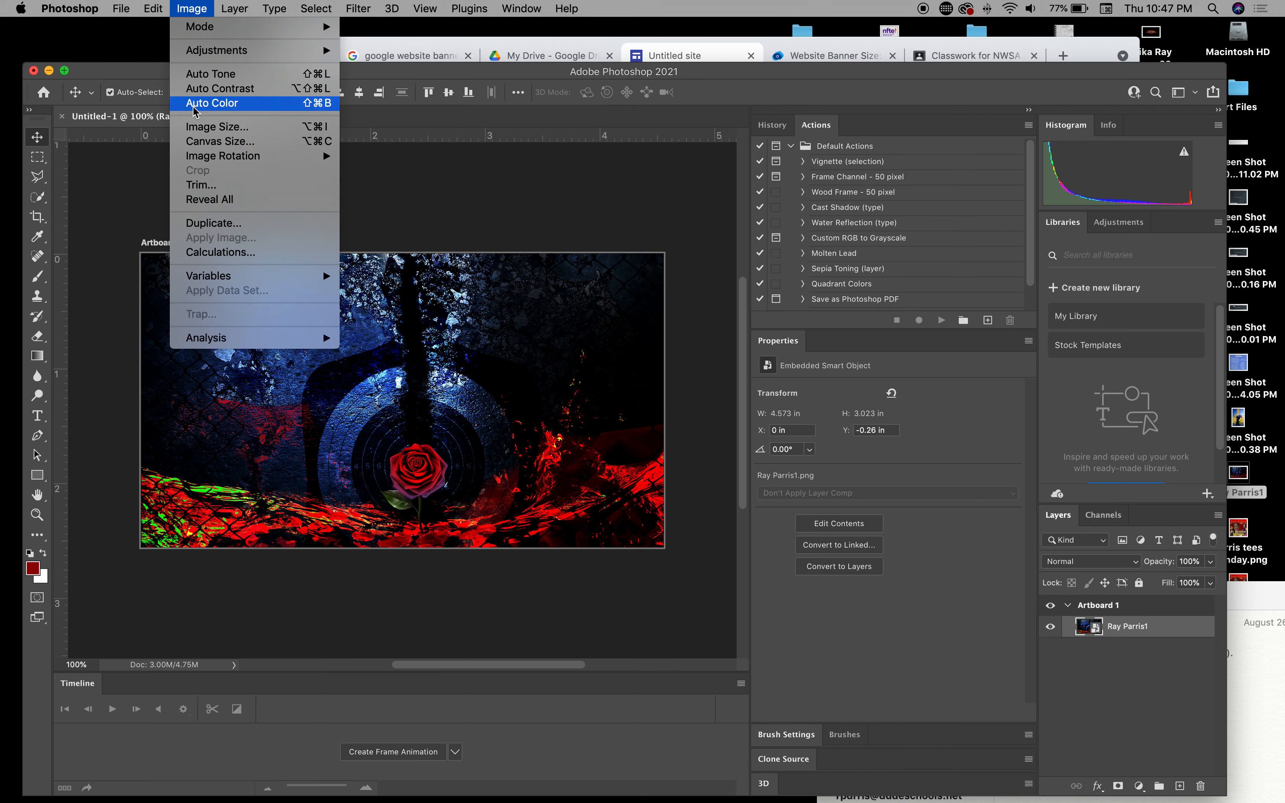
left_click(201, 143)
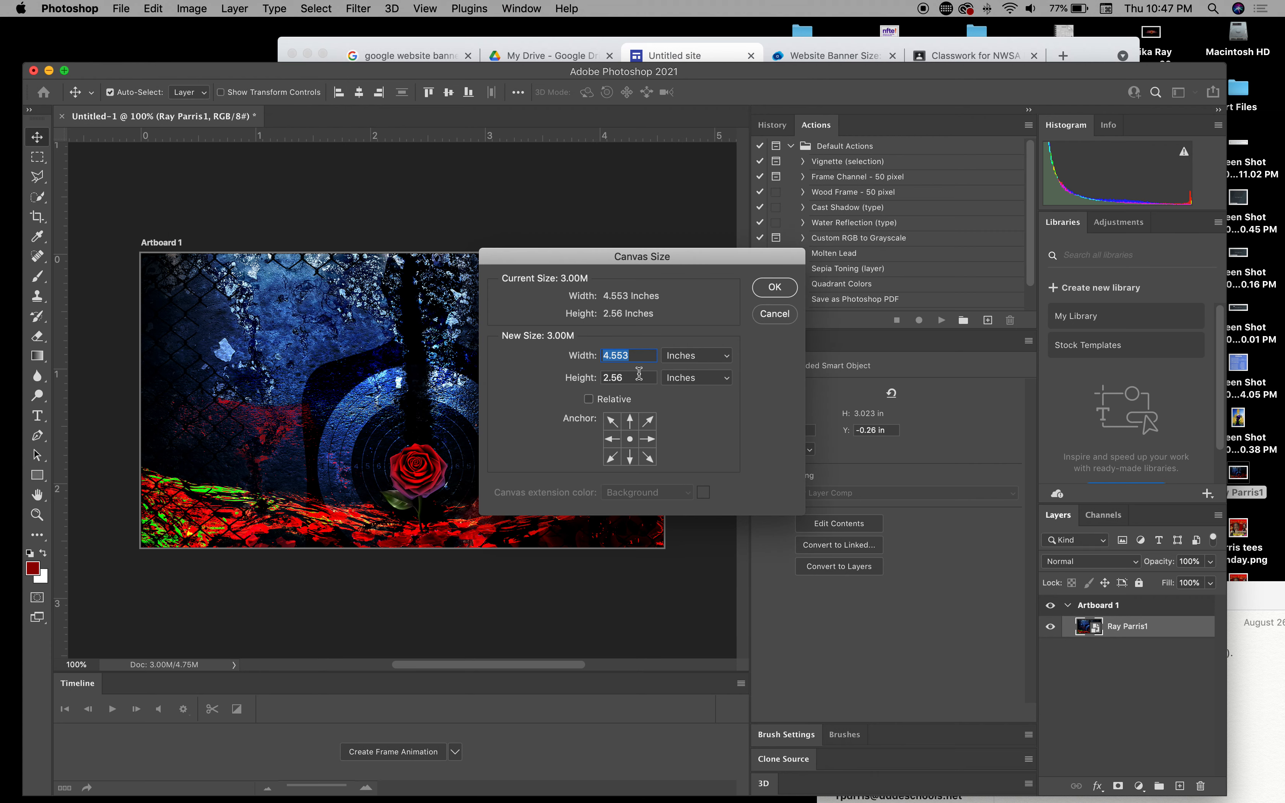
left_click(704, 355)
left_click(691, 343)
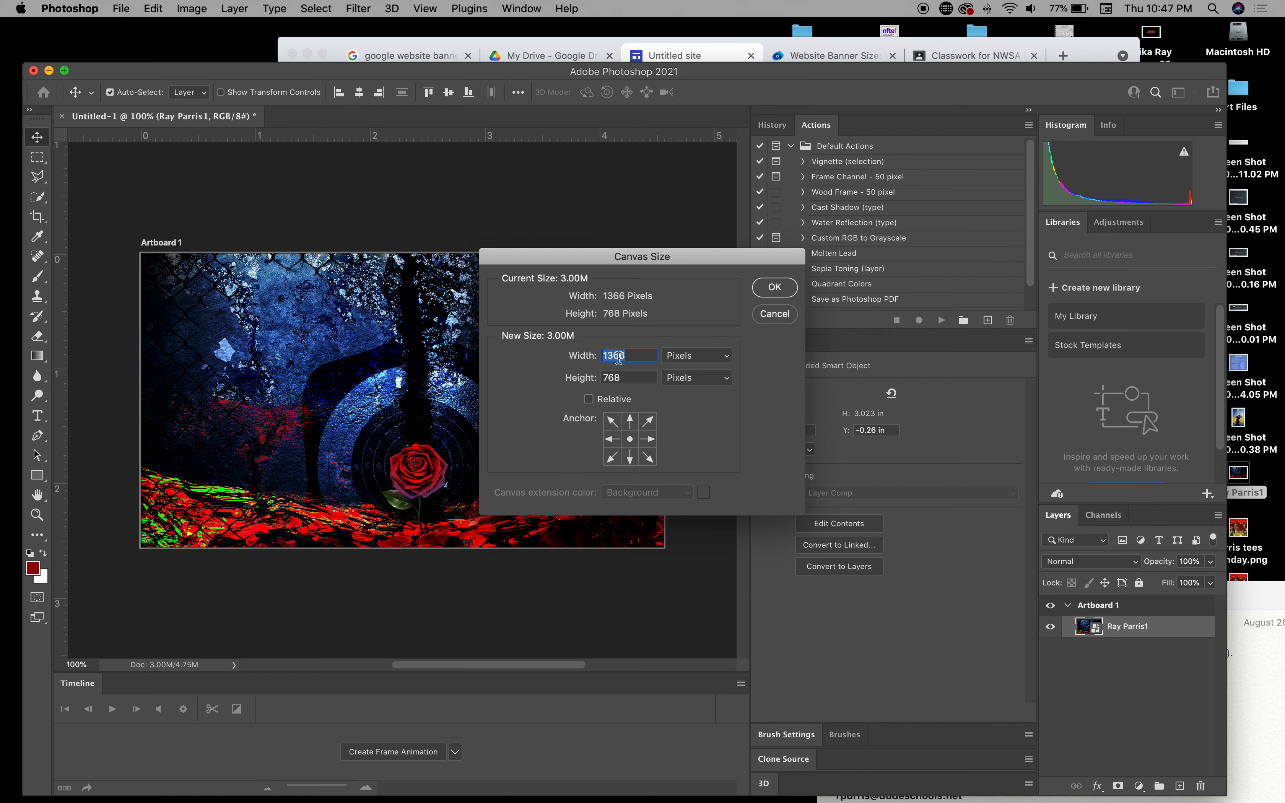
left_click(773, 314)
left_click(119, 9)
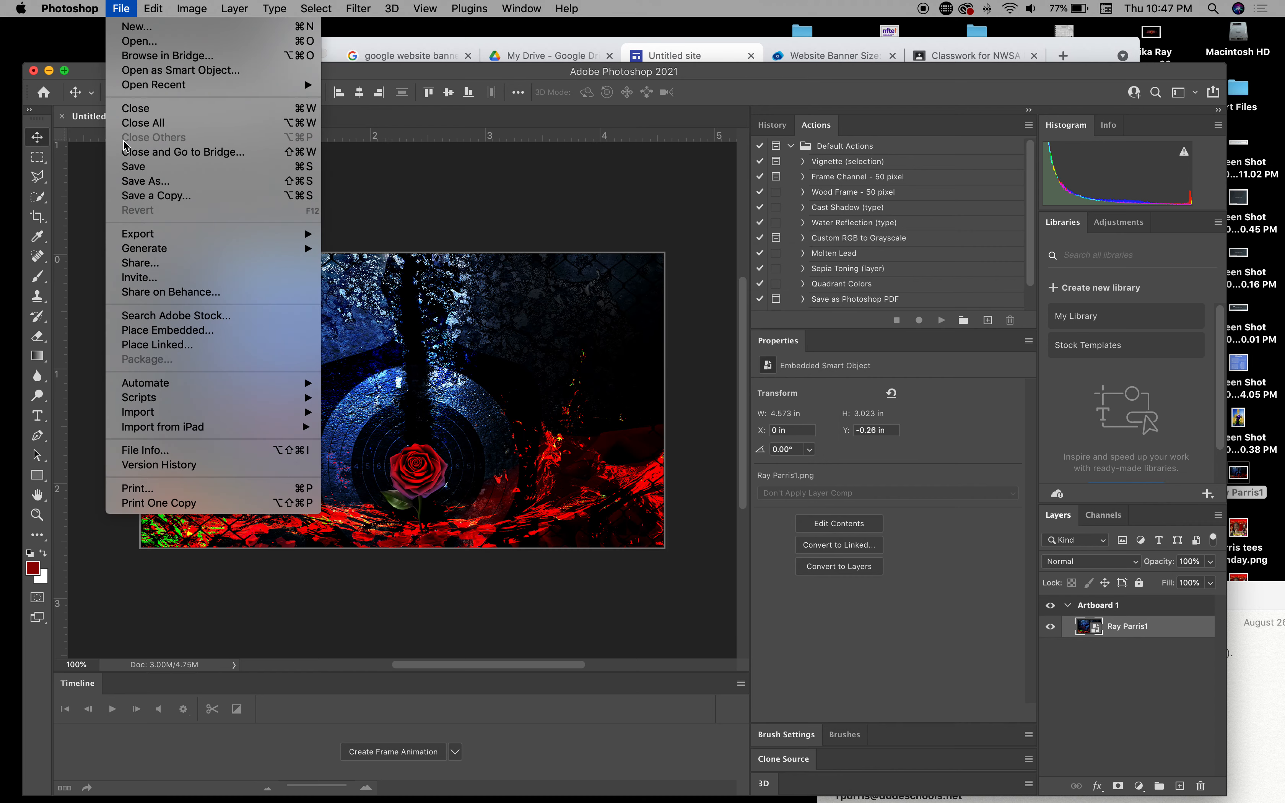
Step: Export Artboard 1 with Export As, keeping PNG at 1366 × 768
mouse_move(169, 235)
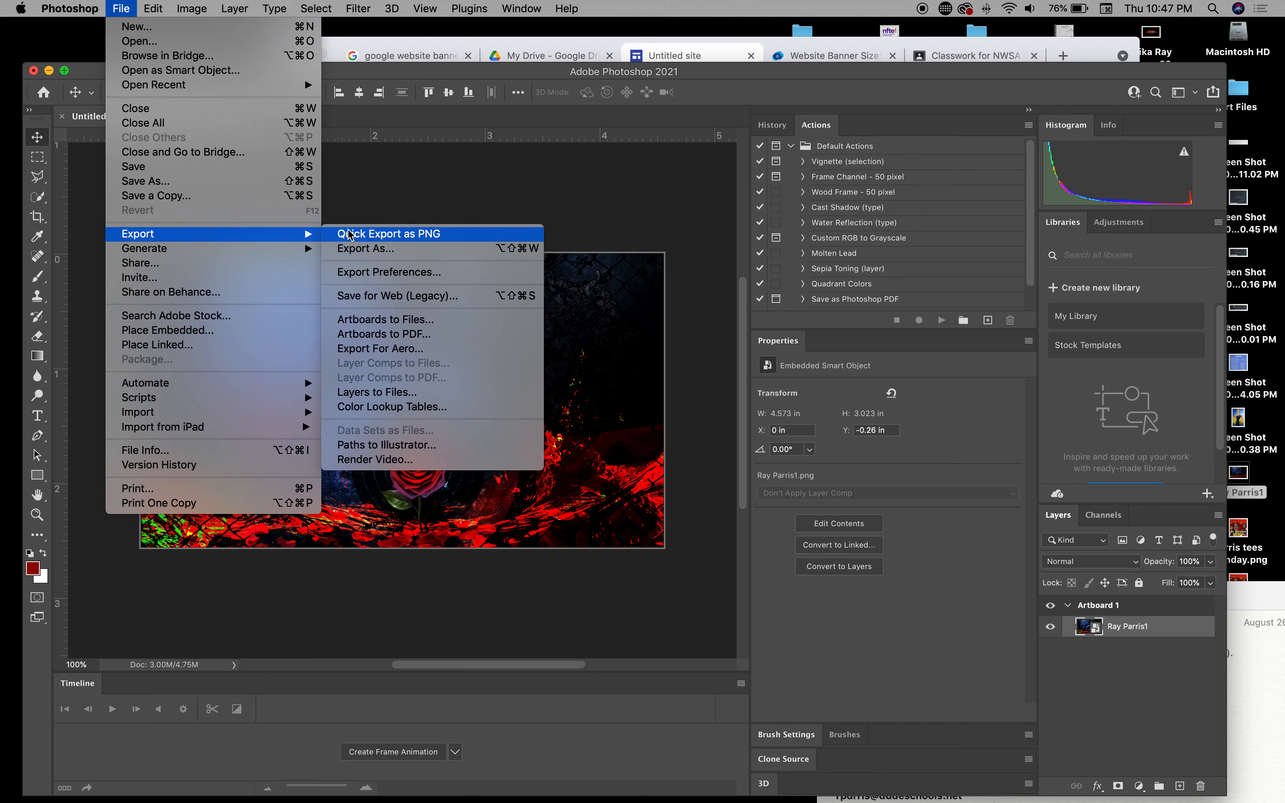
left_click(363, 247)
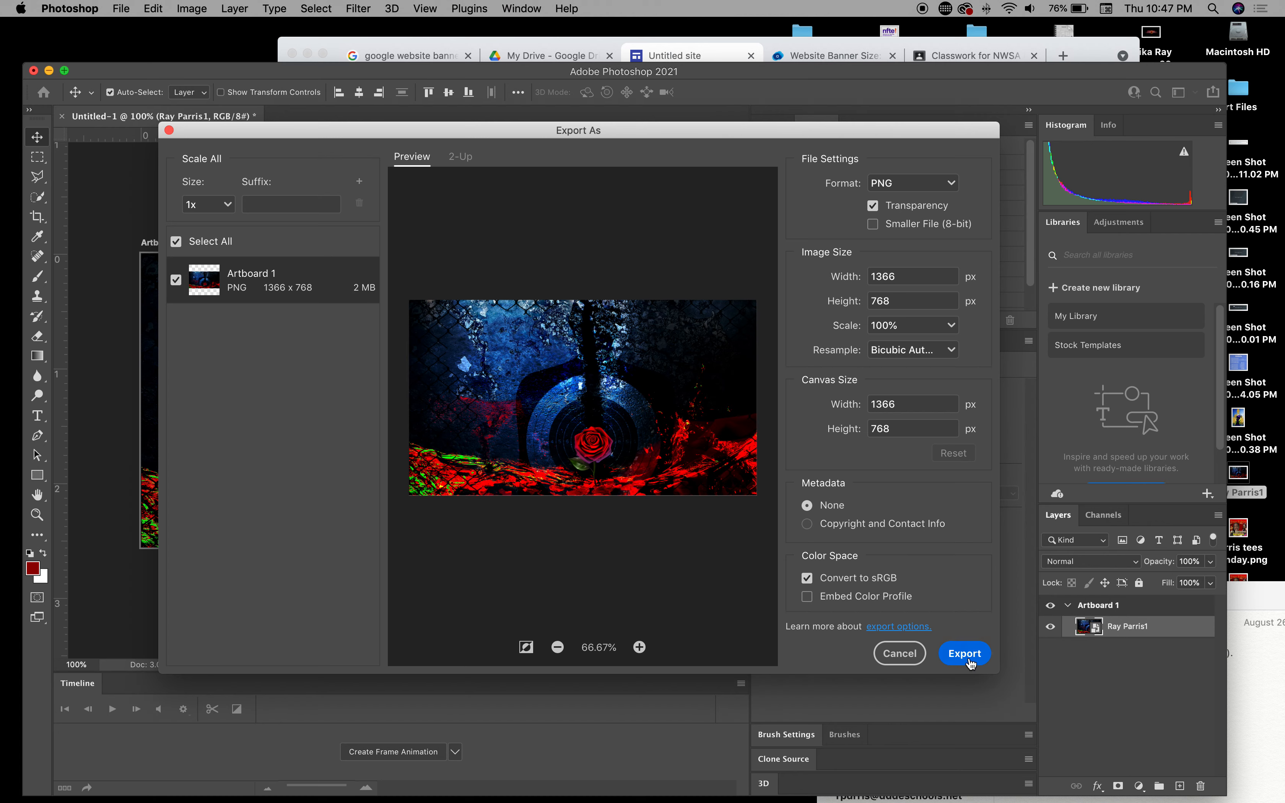
left_click(965, 654)
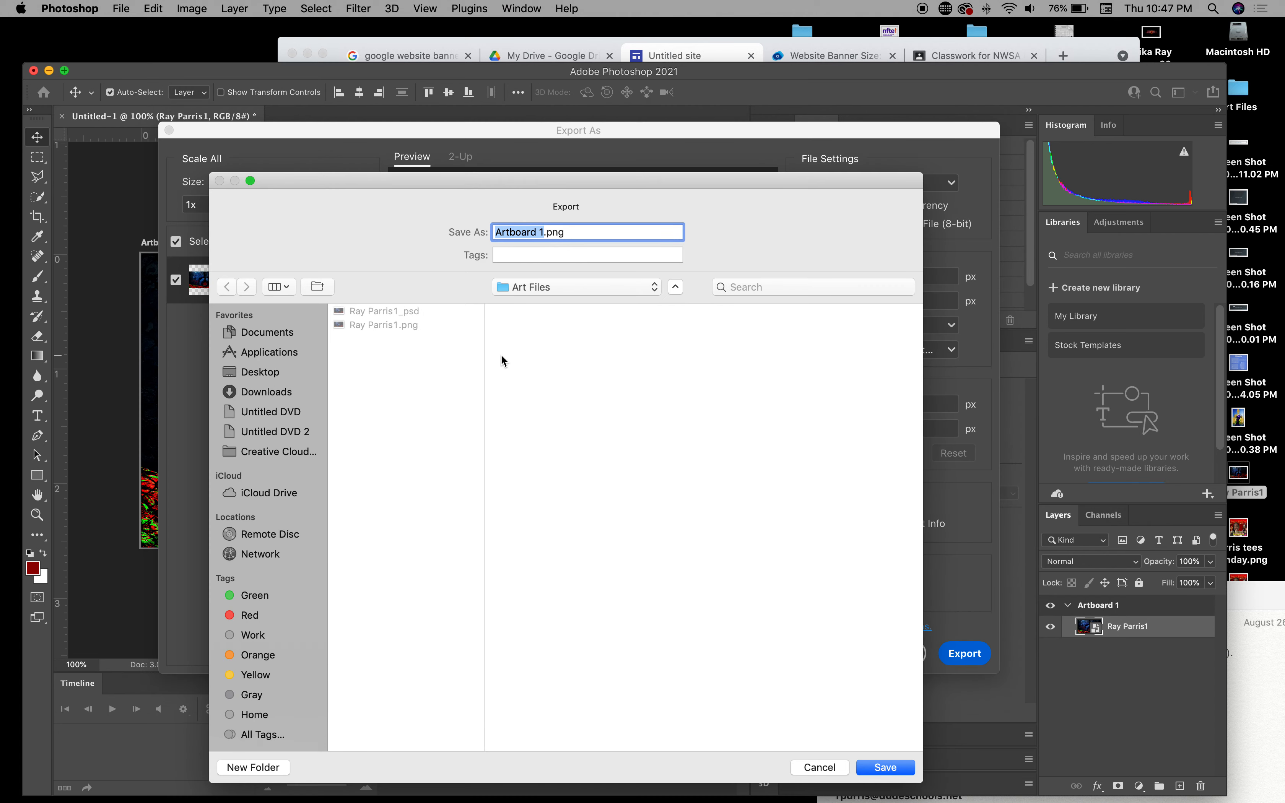
left_click(375, 325)
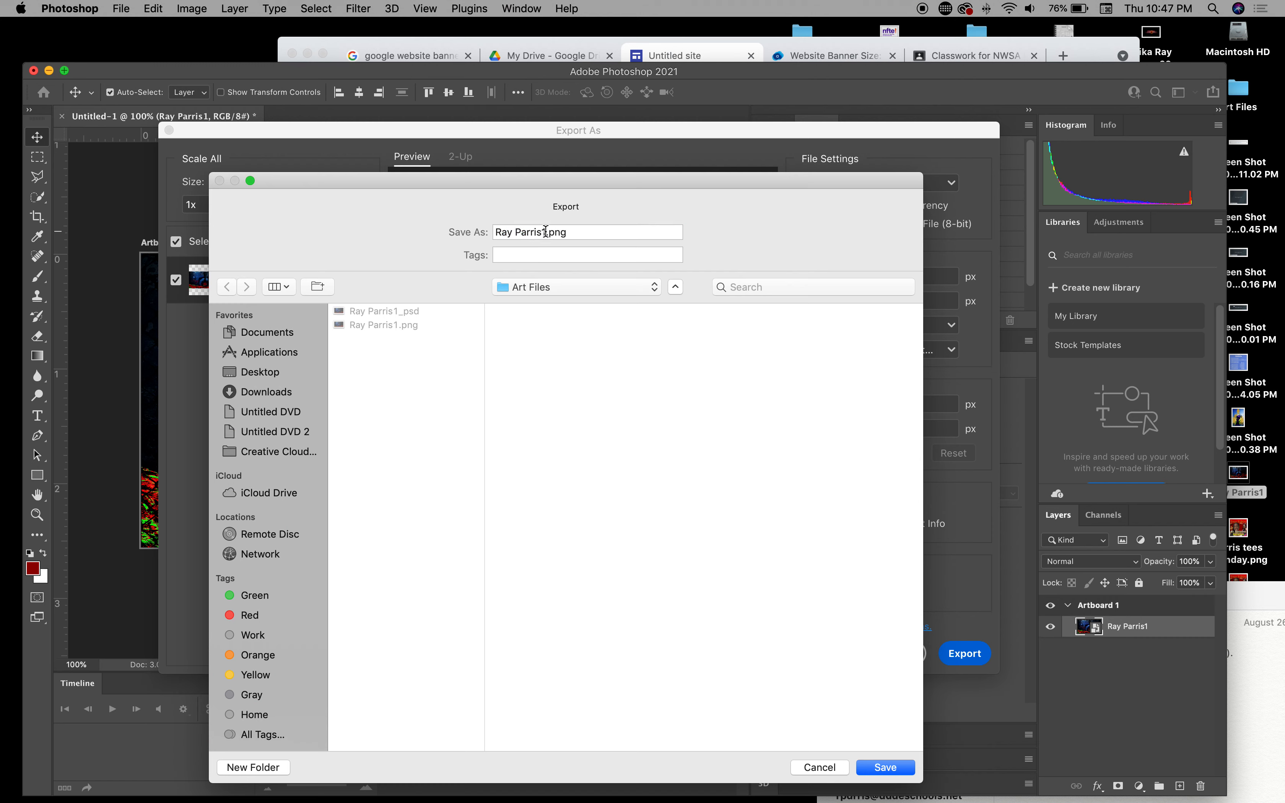
left_click(546, 232)
key("BackSpace")
type("2")
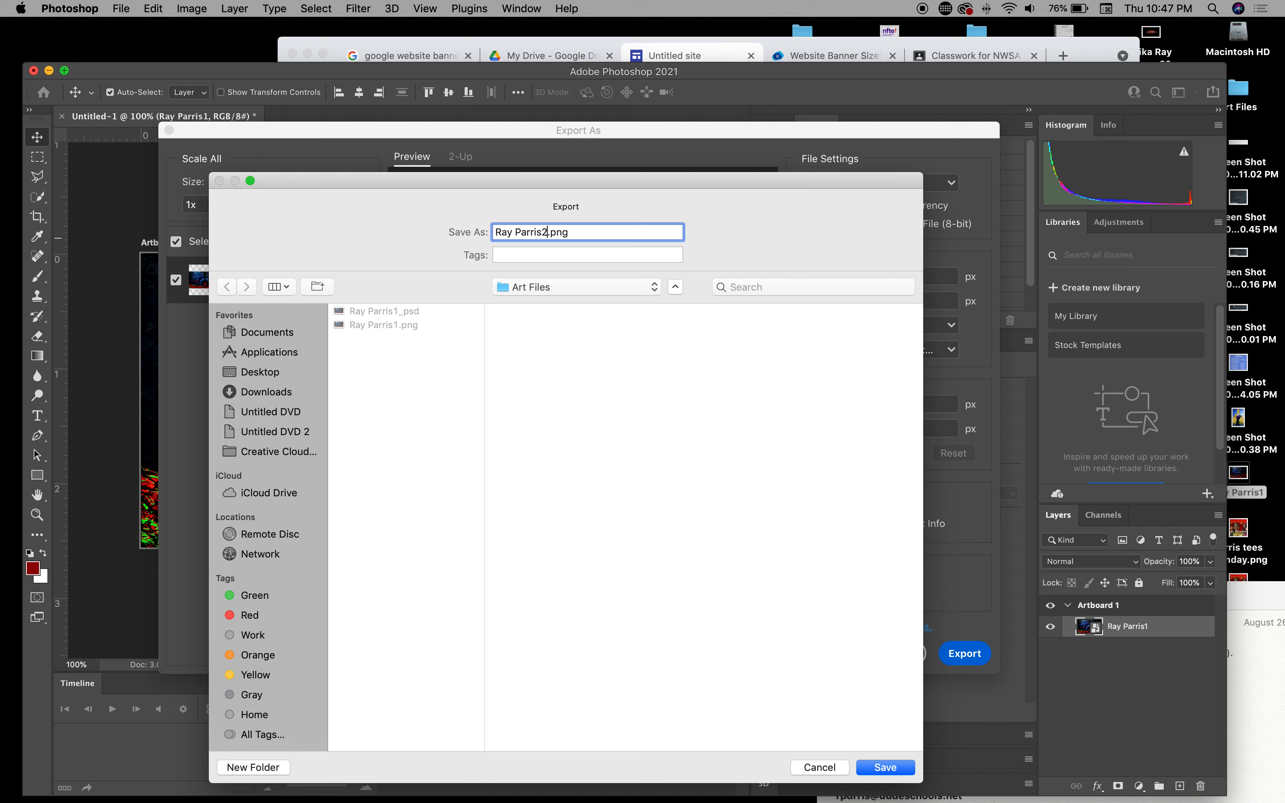
type("_1366x")
left_click(1245, 670)
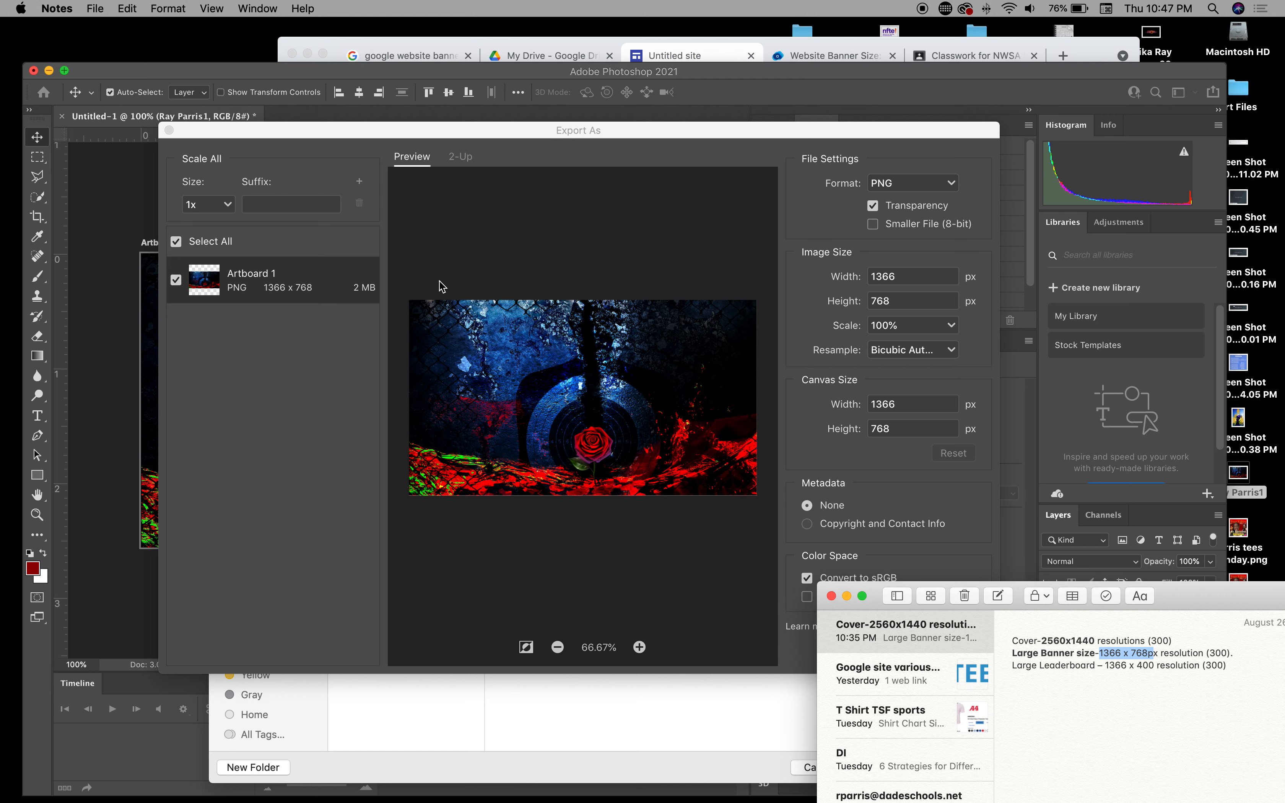
left_click(756, 130)
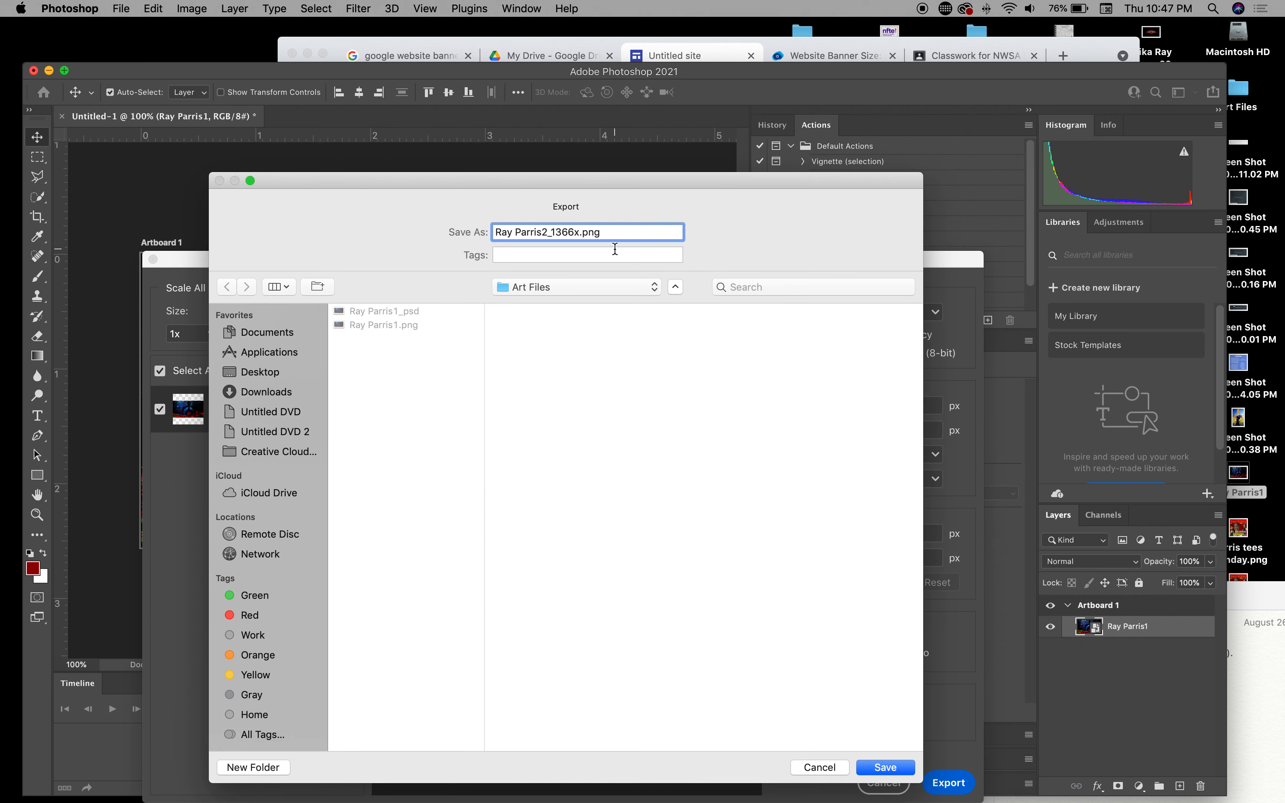
type("768")
left_click(885, 768)
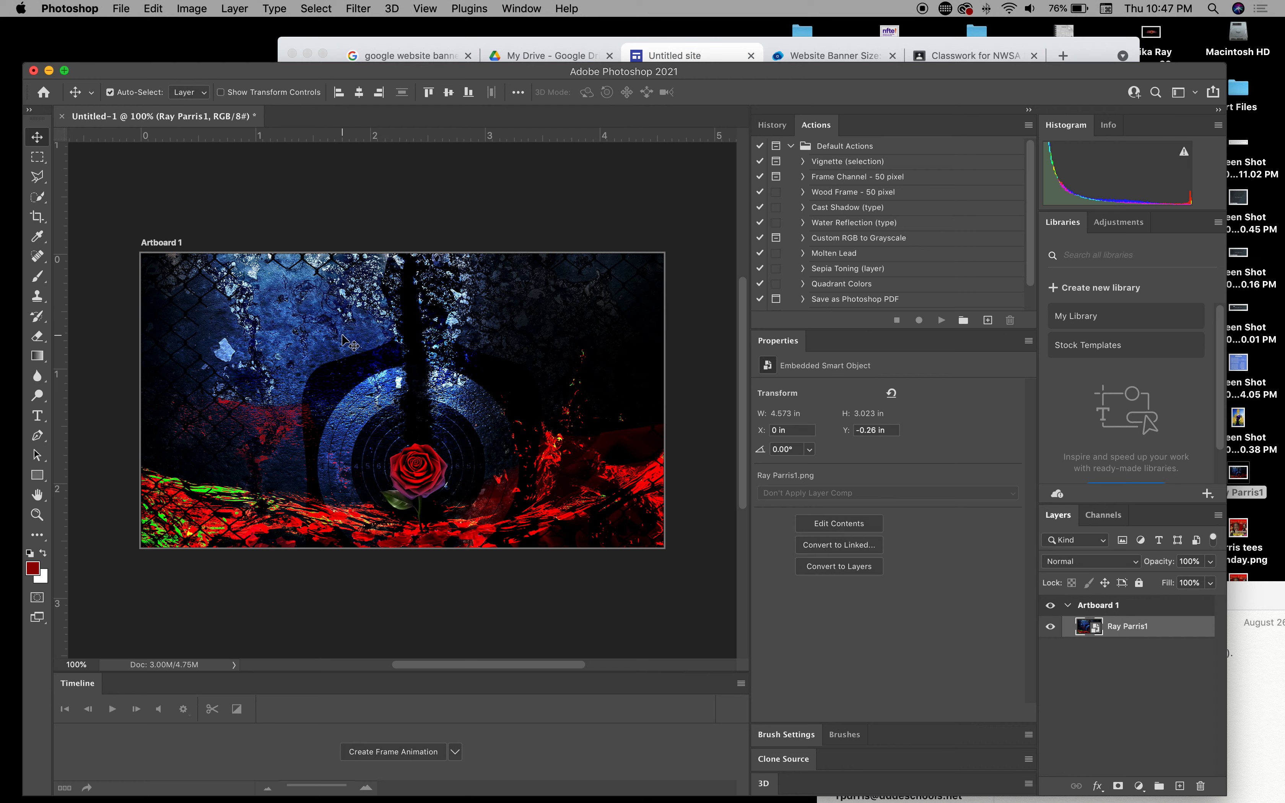
Step: Save the banner locally as Ray Parris2_1366x768_psd with maximum compatibility, then return to Google Sites
left_click(122, 8)
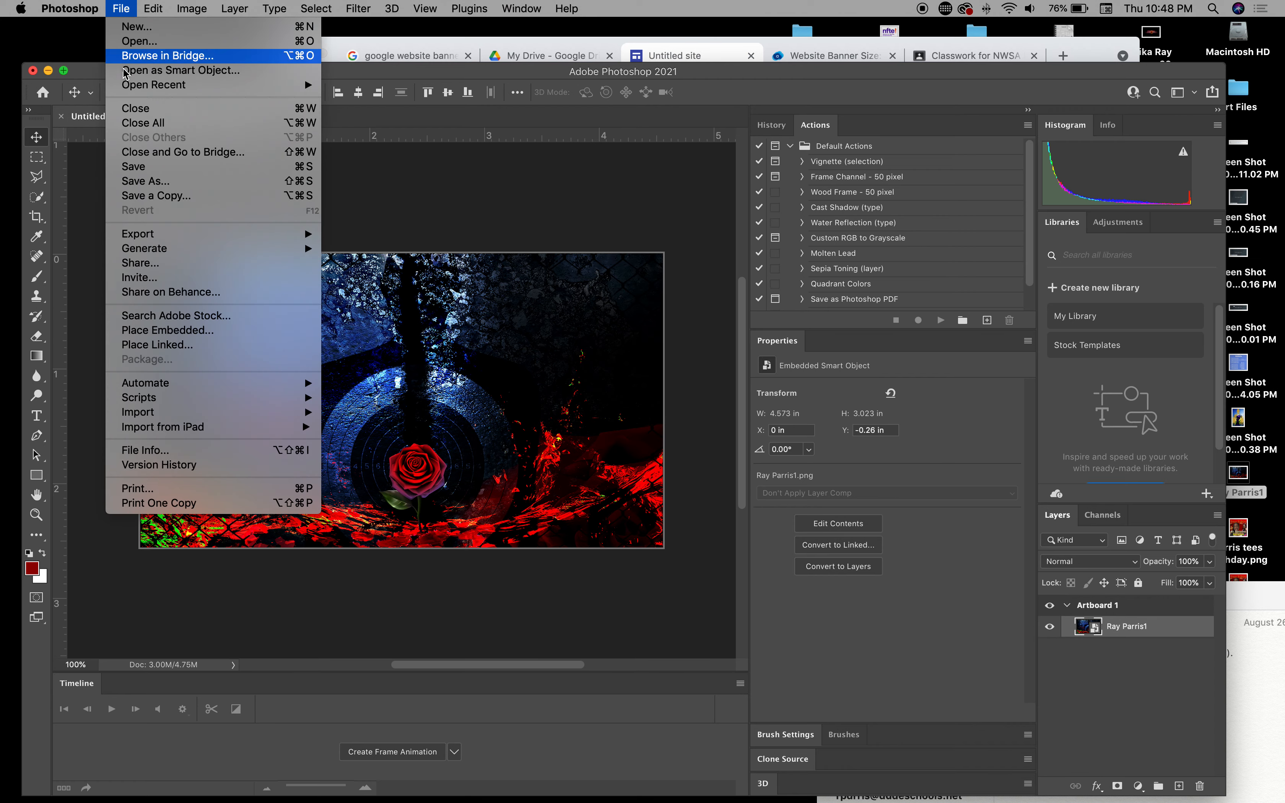
left_click(153, 182)
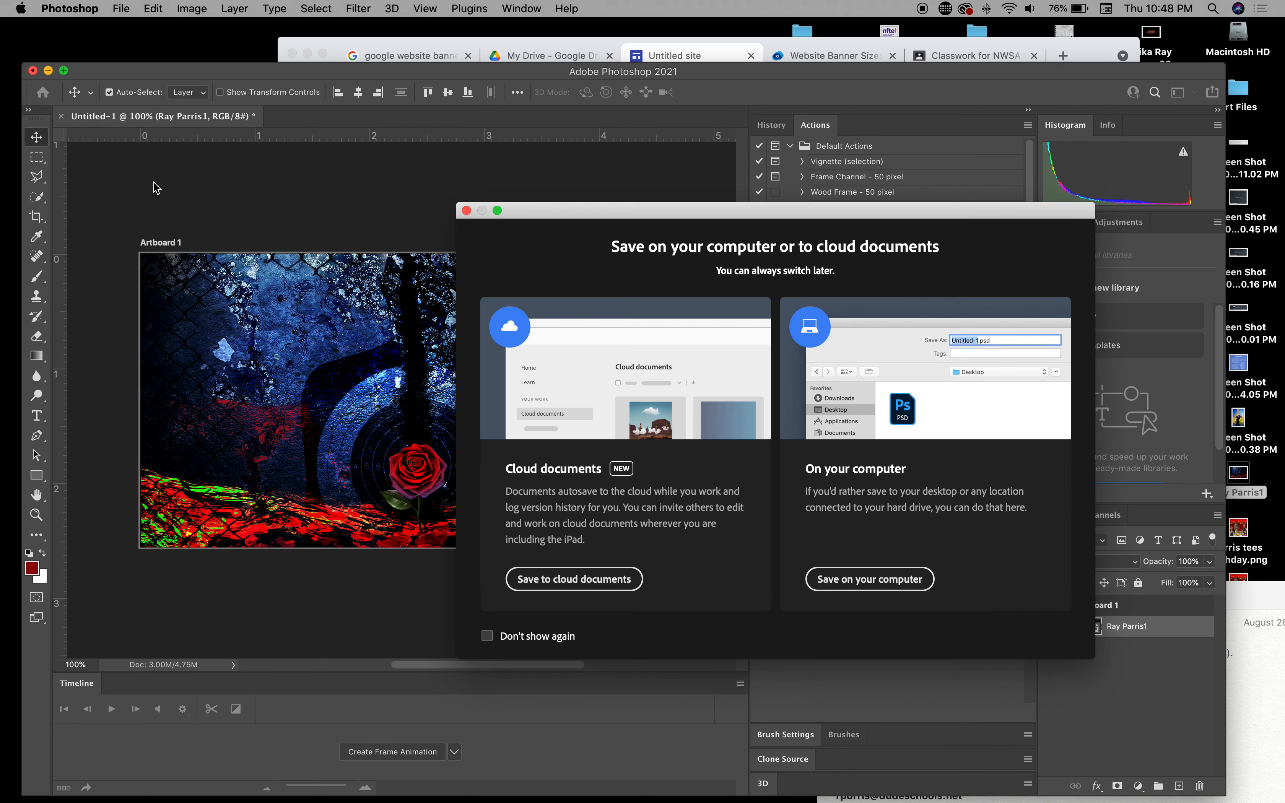
left_click(898, 581)
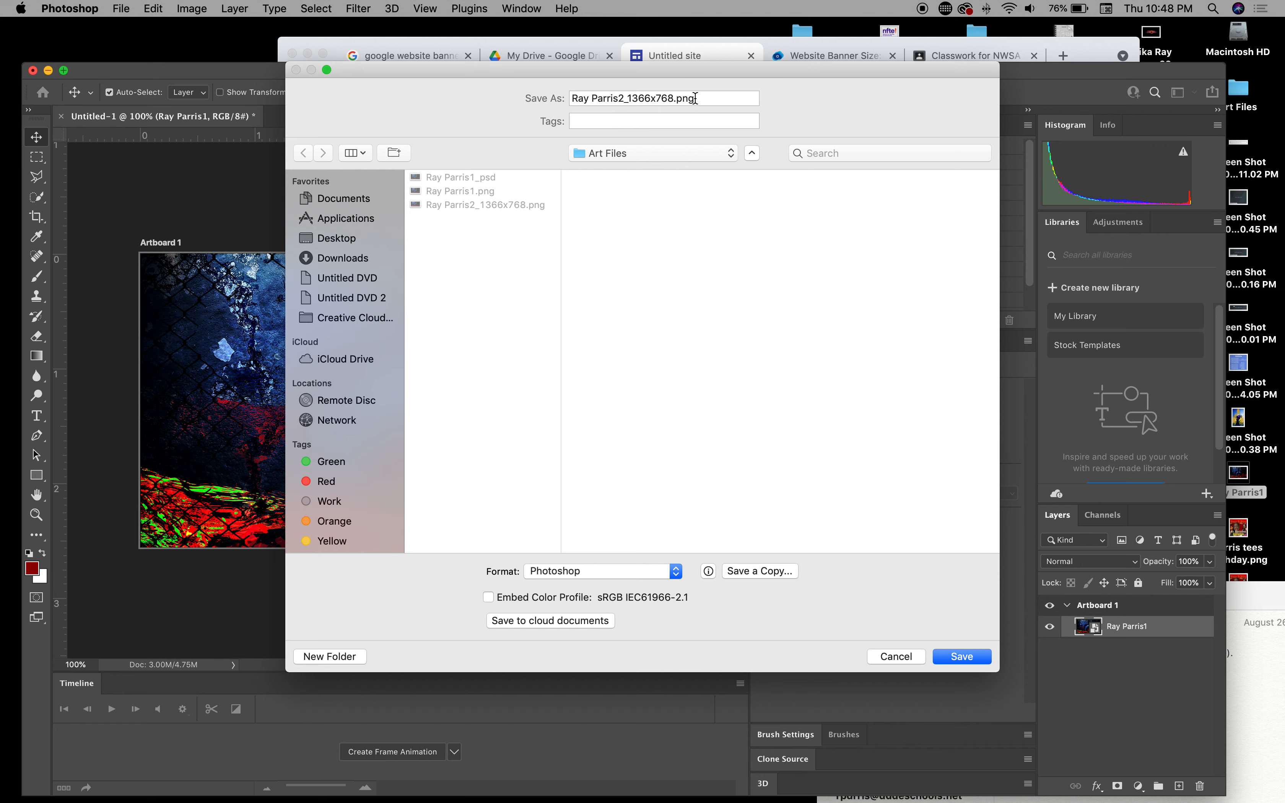
left_click(694, 98)
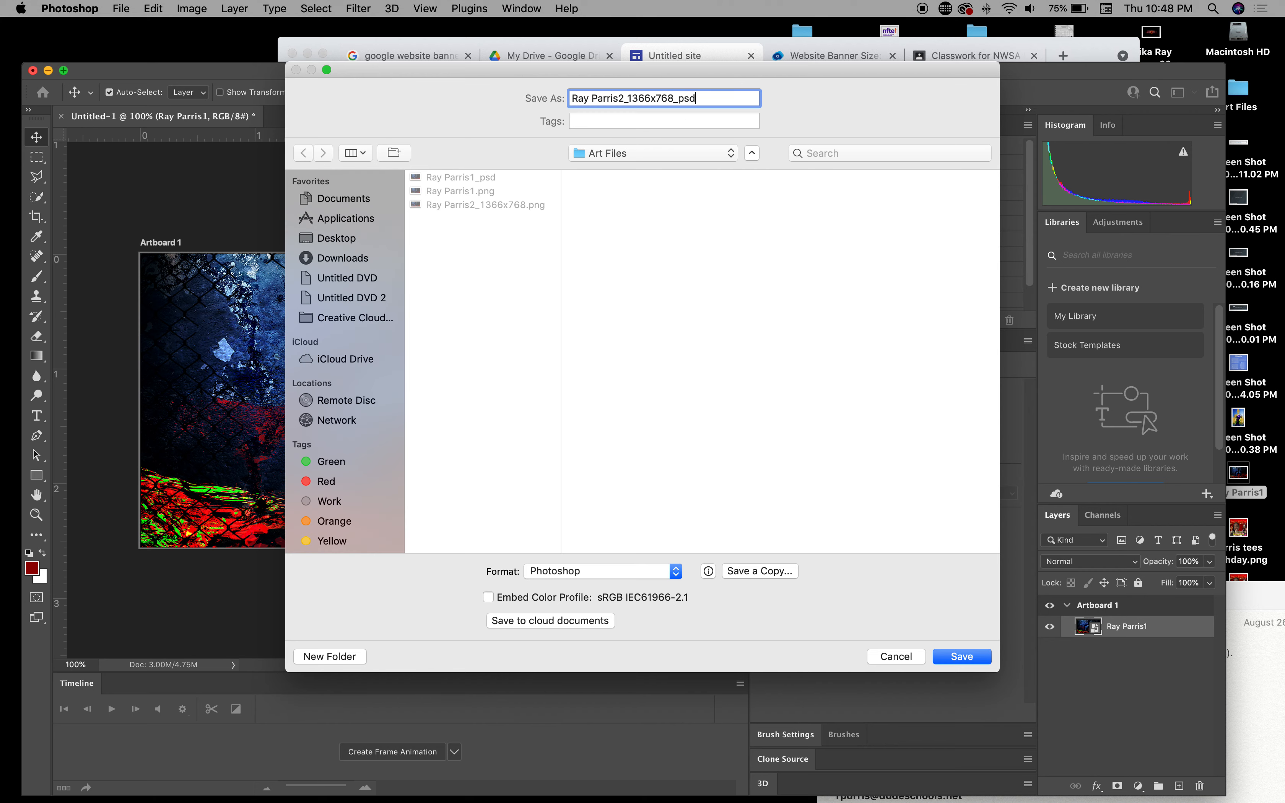
left_click(961, 657)
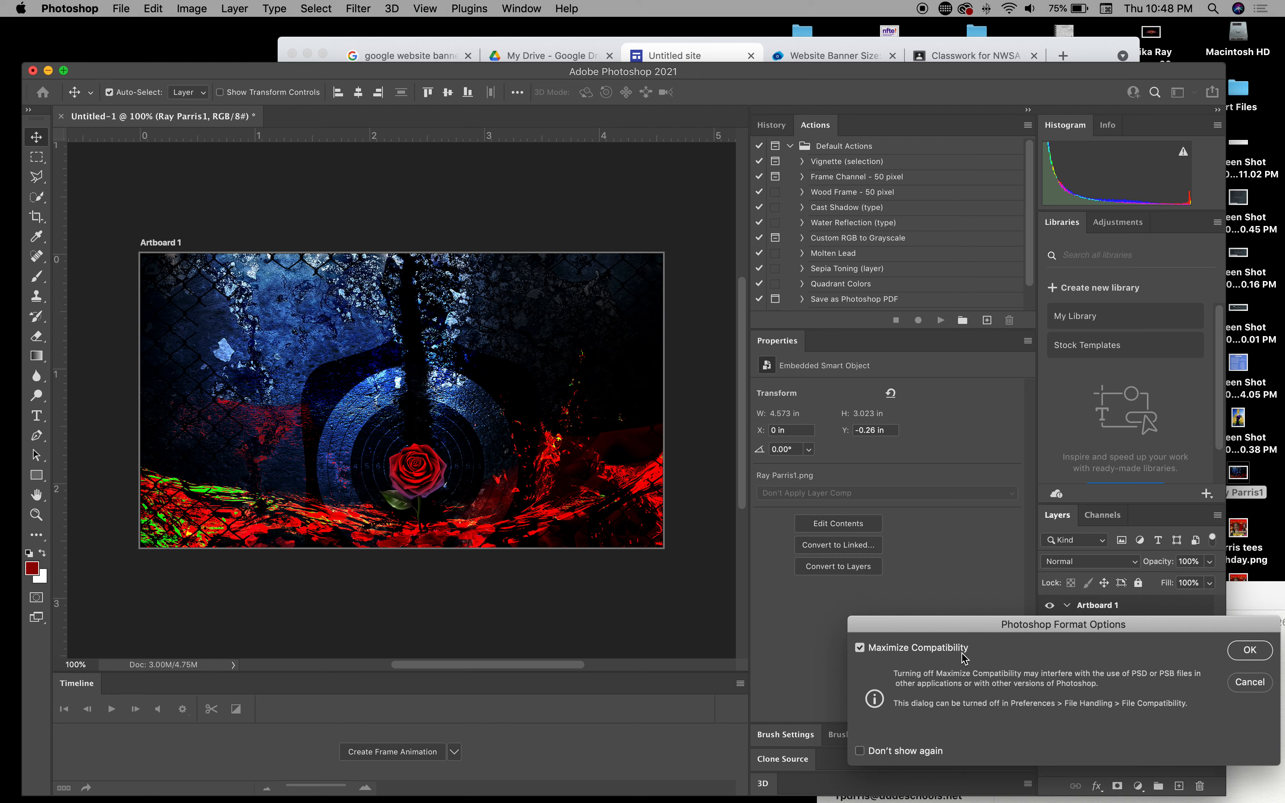
left_click(1249, 650)
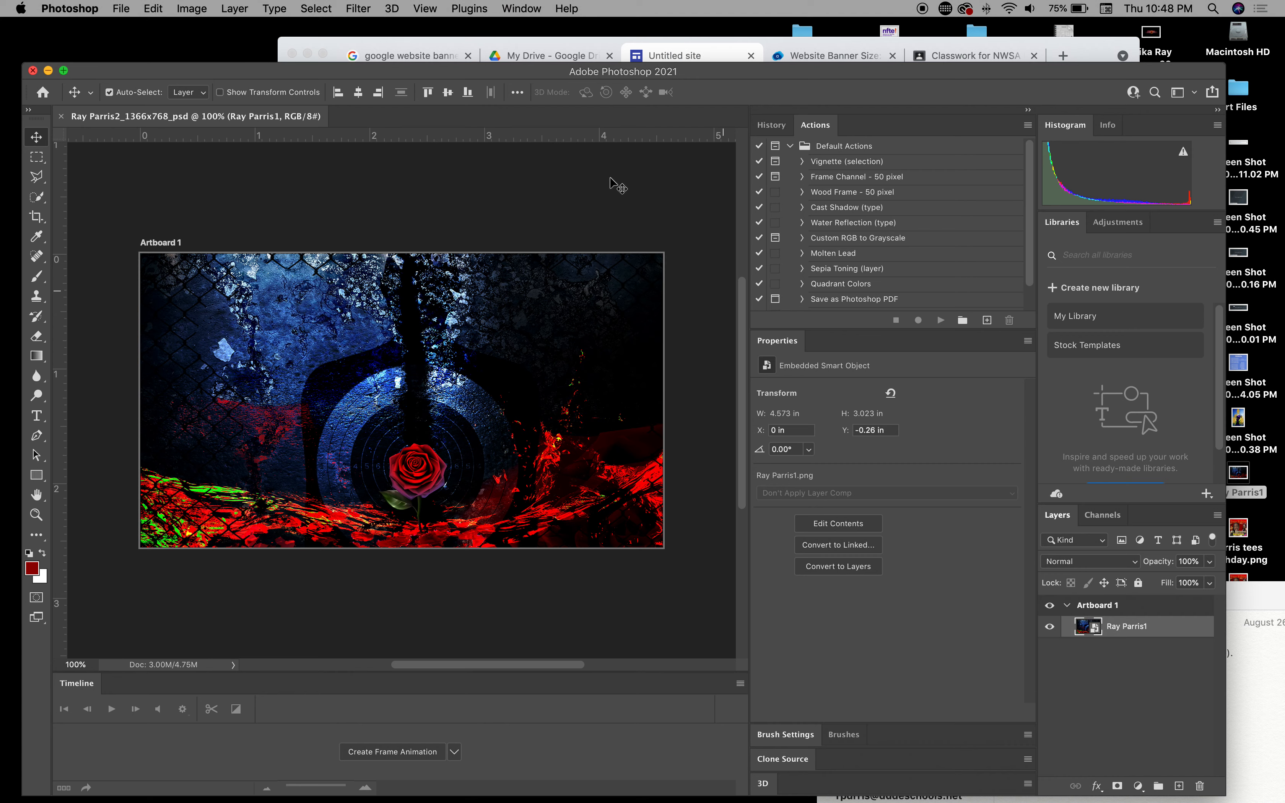
left_click_drag(1159, 79, 1155, 199)
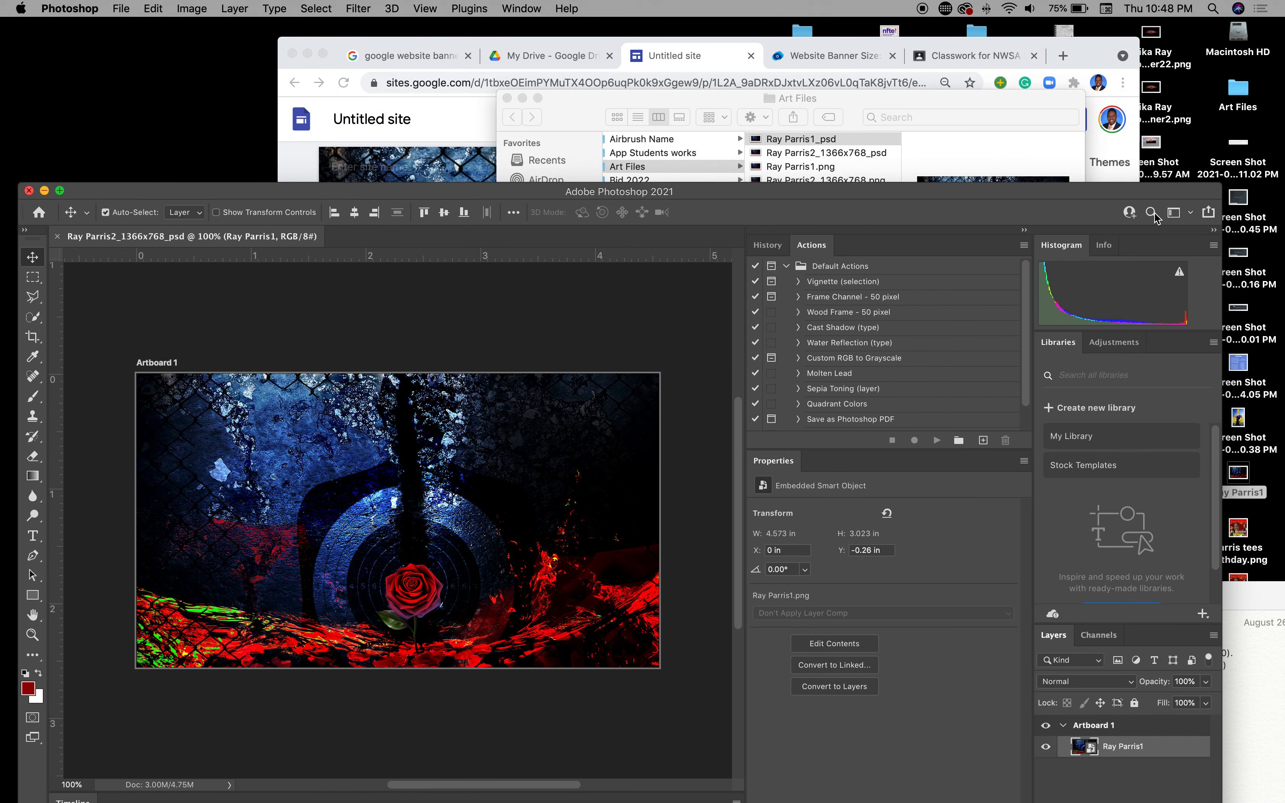
left_click(430, 120)
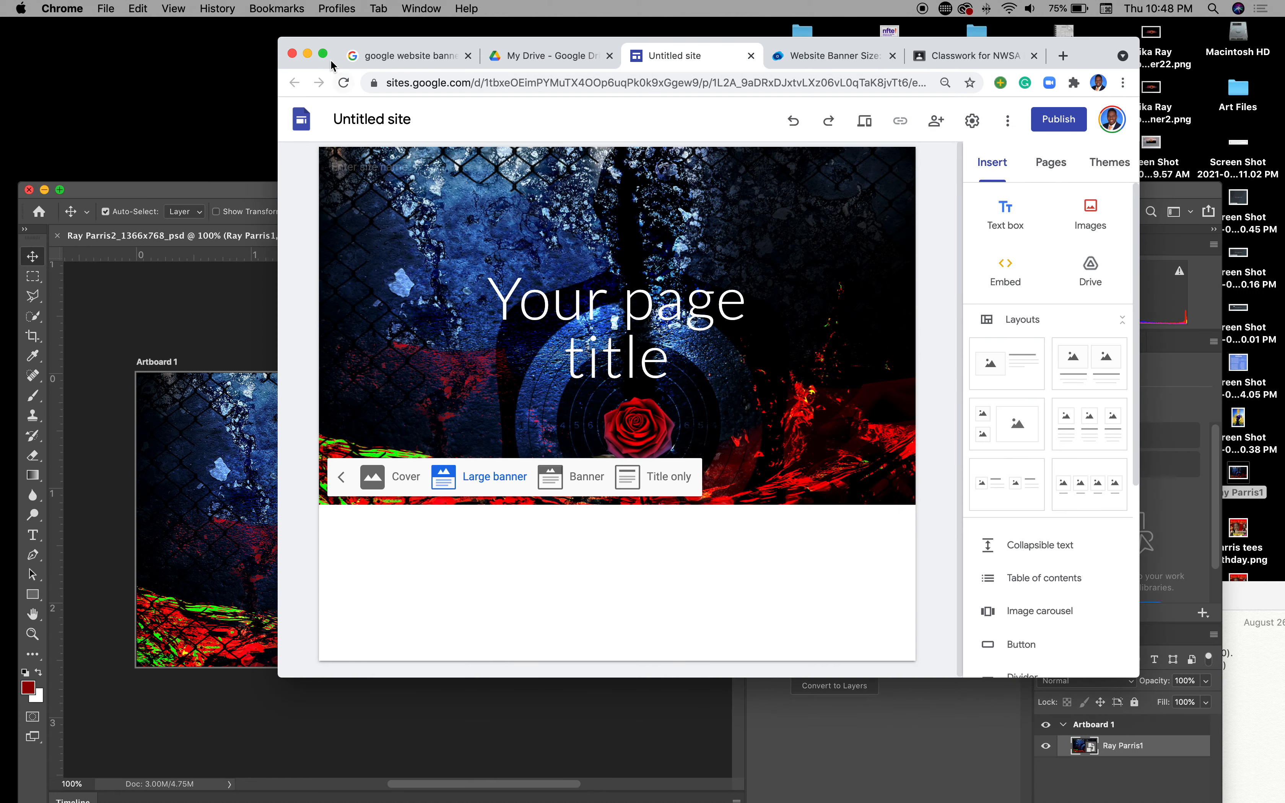
Step: Upload the 1366x768 rose PNG from Art Files as the Large banner header image
left_click(323, 53)
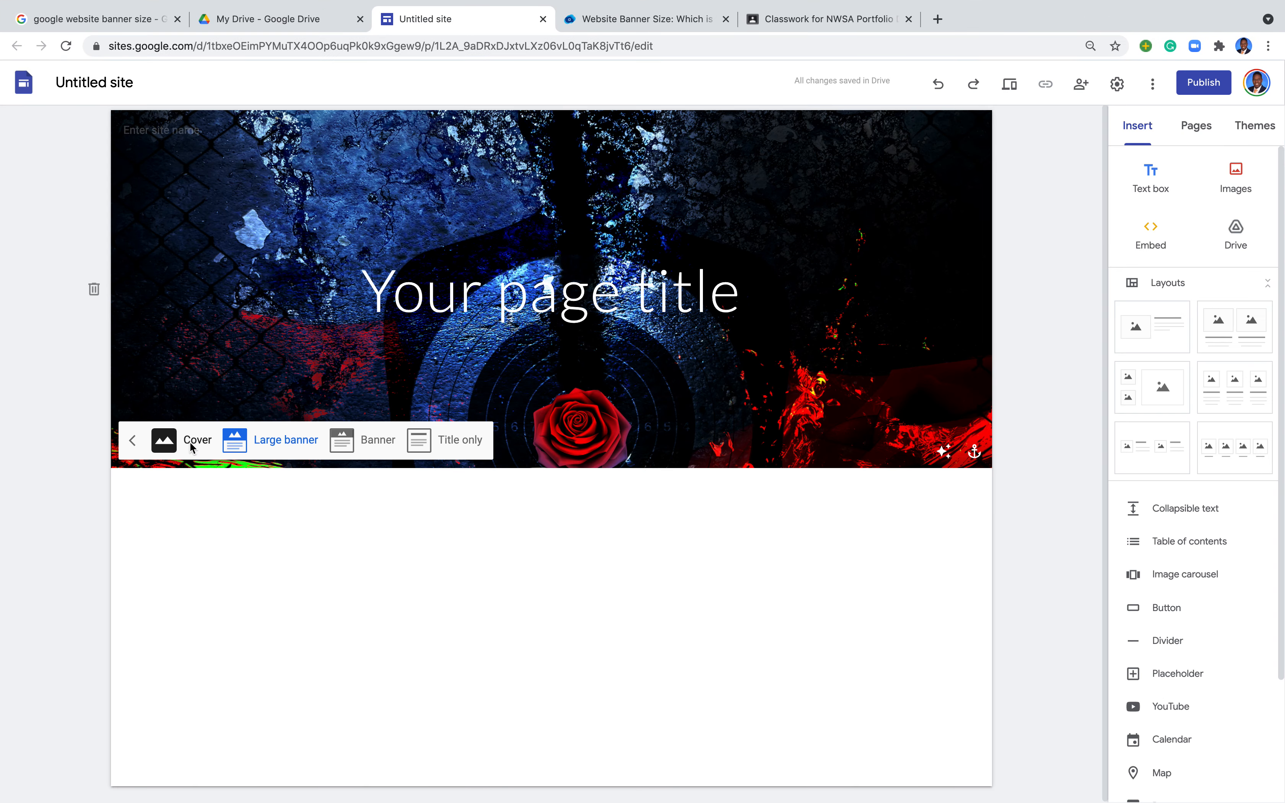
left_click(273, 438)
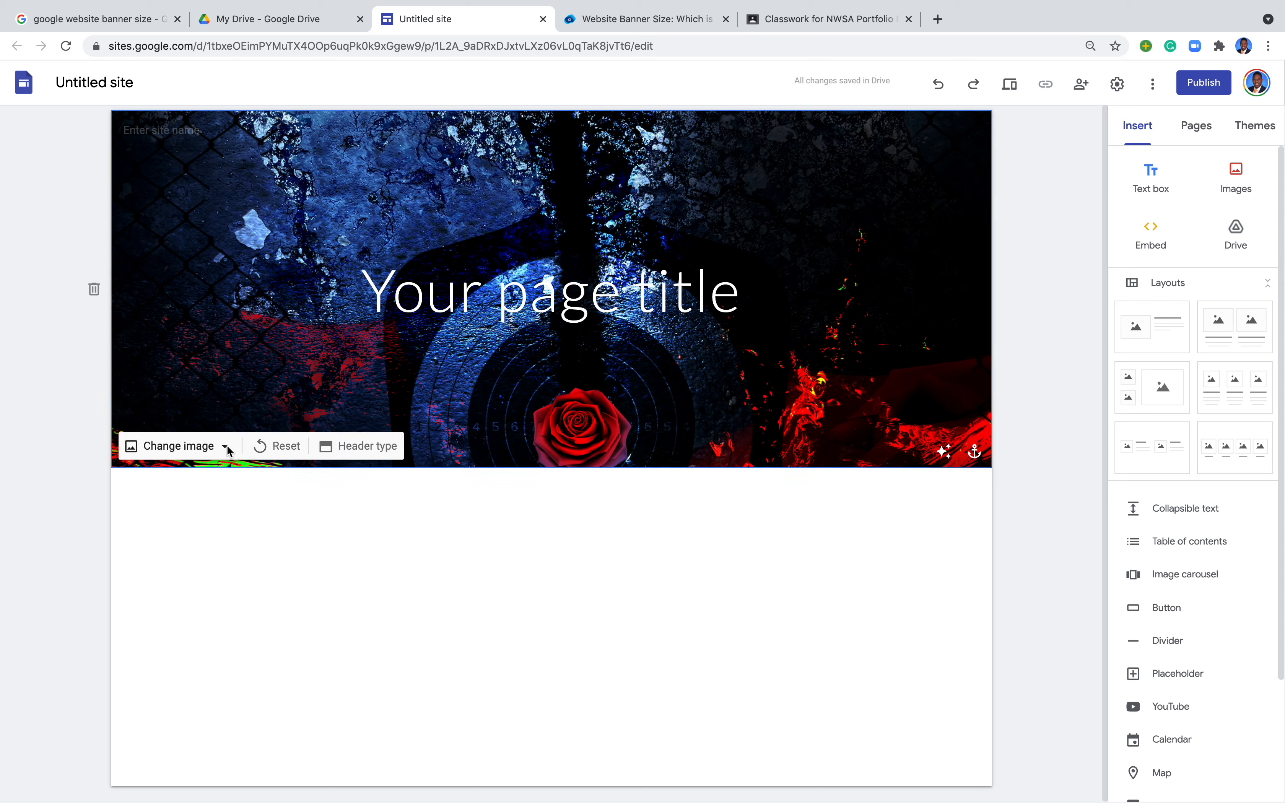
left_click(227, 449)
left_click(198, 489)
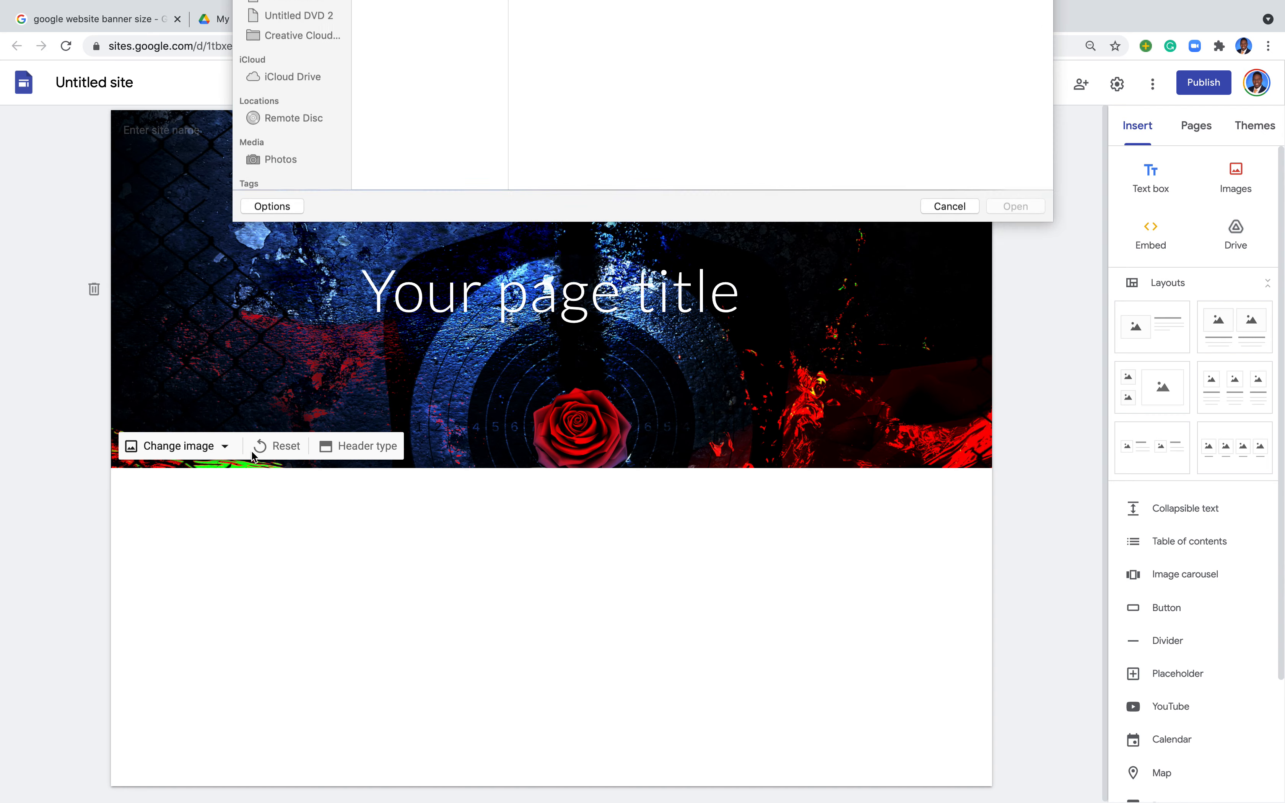
left_click(470, 81)
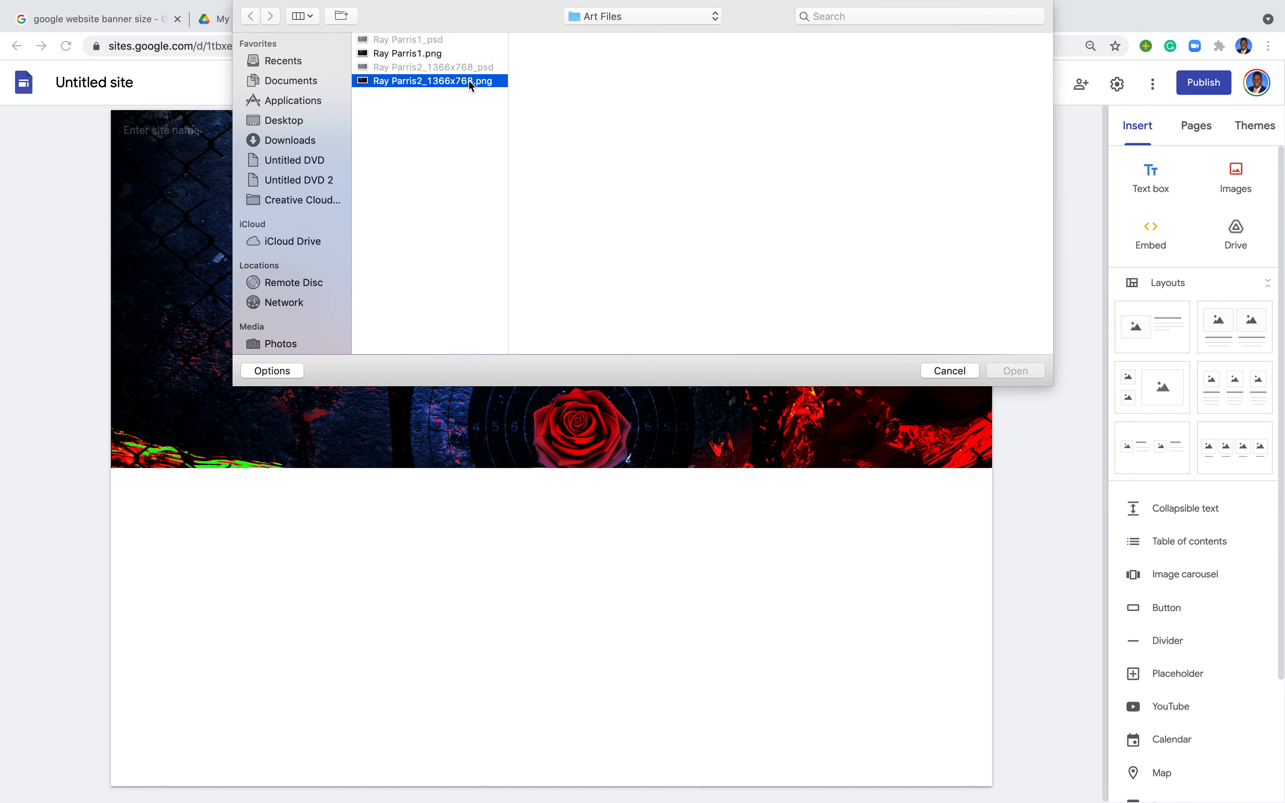
left_click(1016, 370)
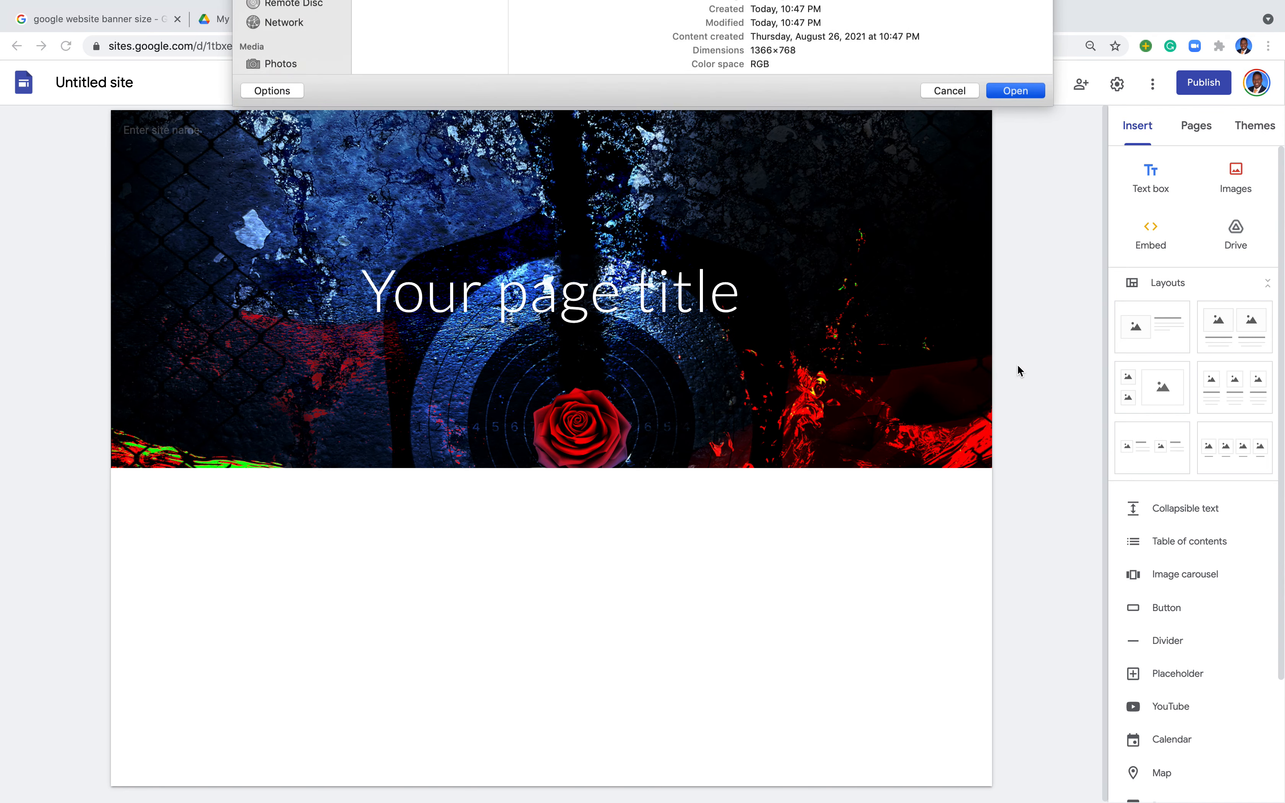
mouse_move(979, 327)
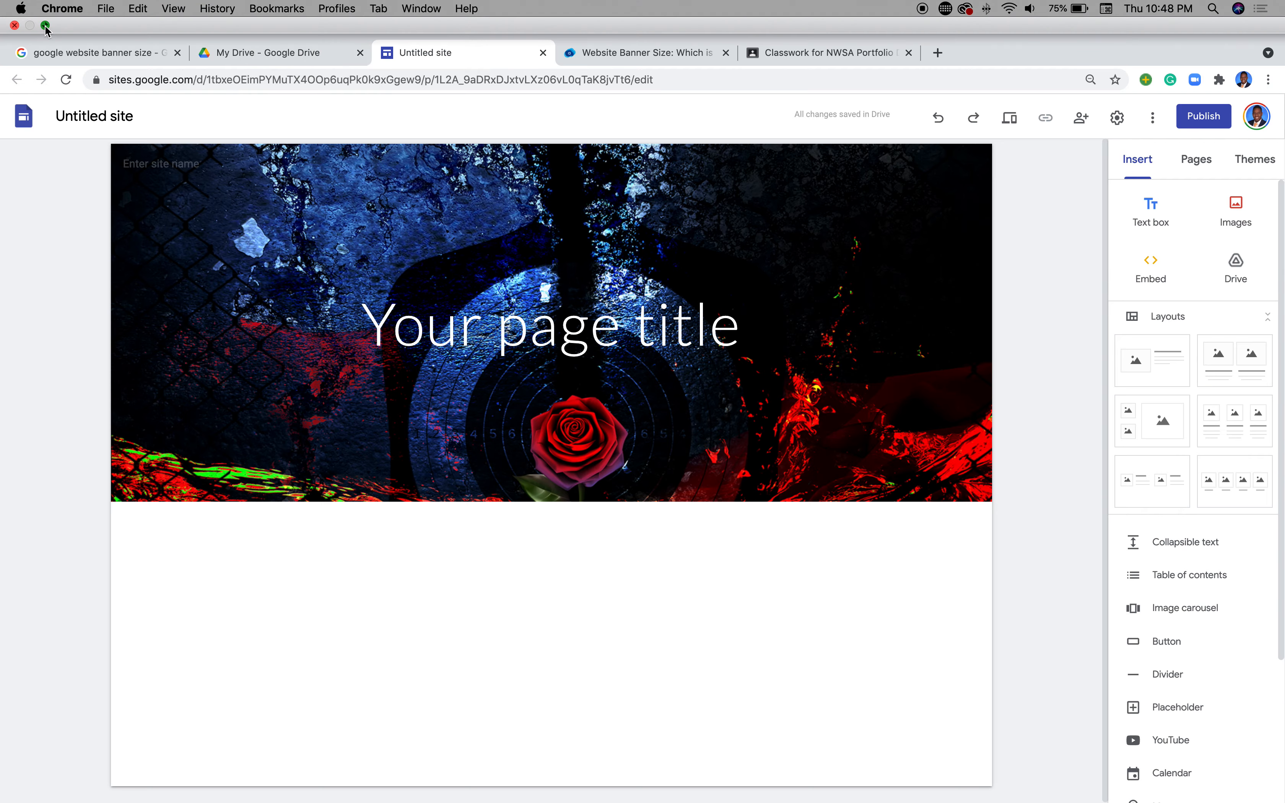
left_click(46, 29)
Step: Bring Photoshop back in front and check the banner size notes
left_click(186, 277)
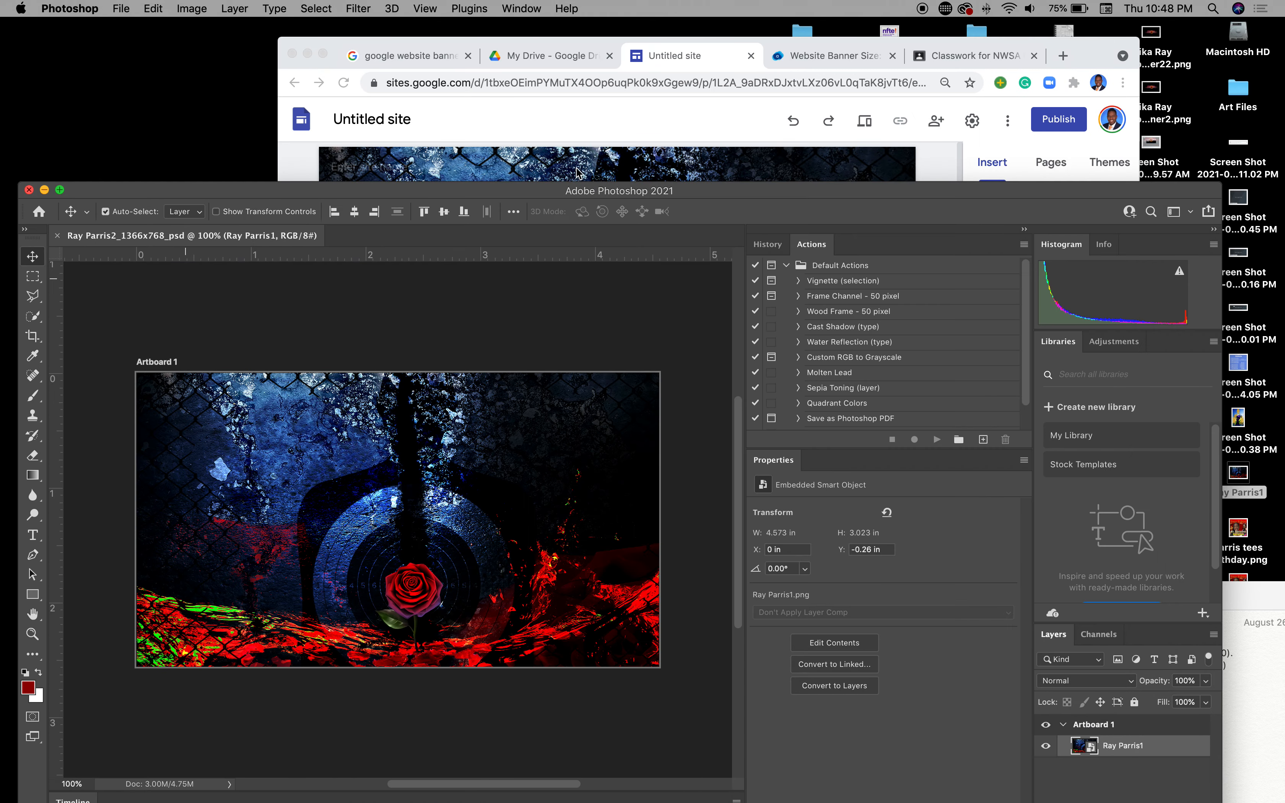
left_click_drag(685, 199, 697, 71)
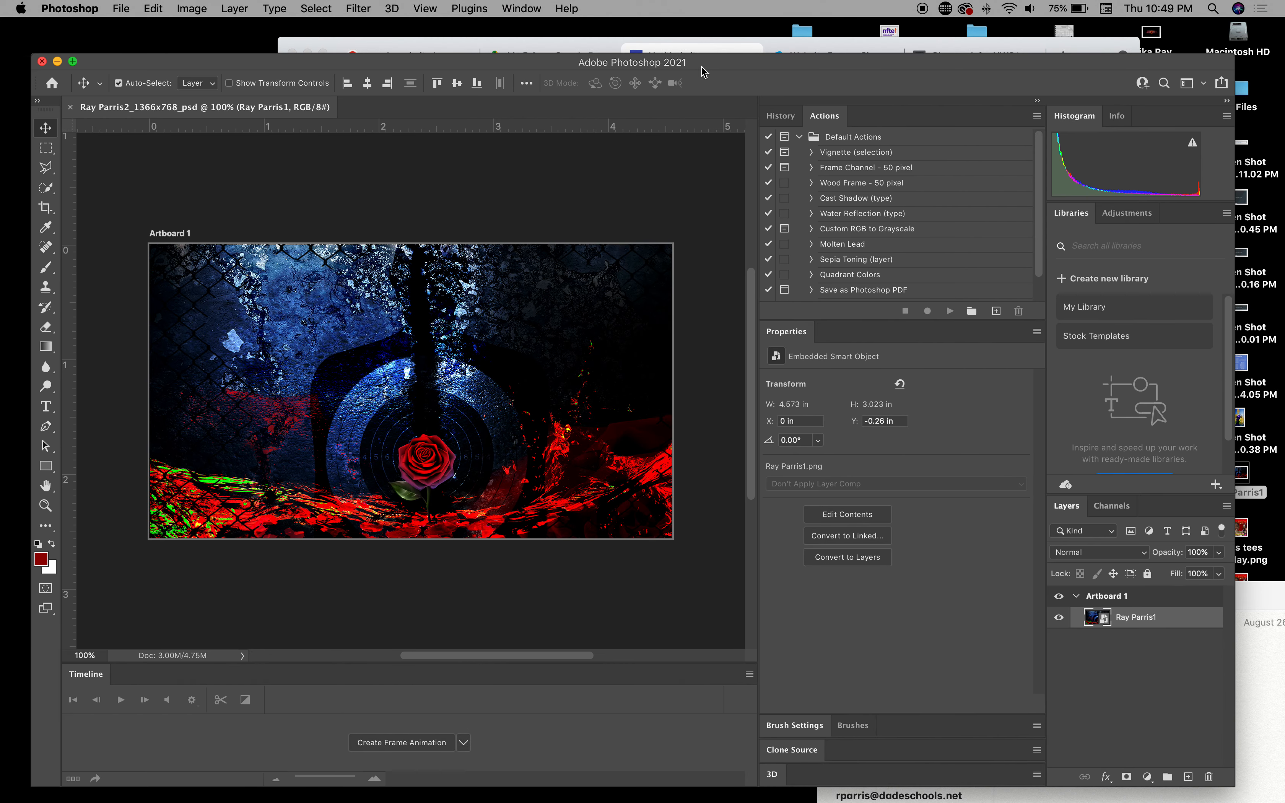
left_click(1267, 599)
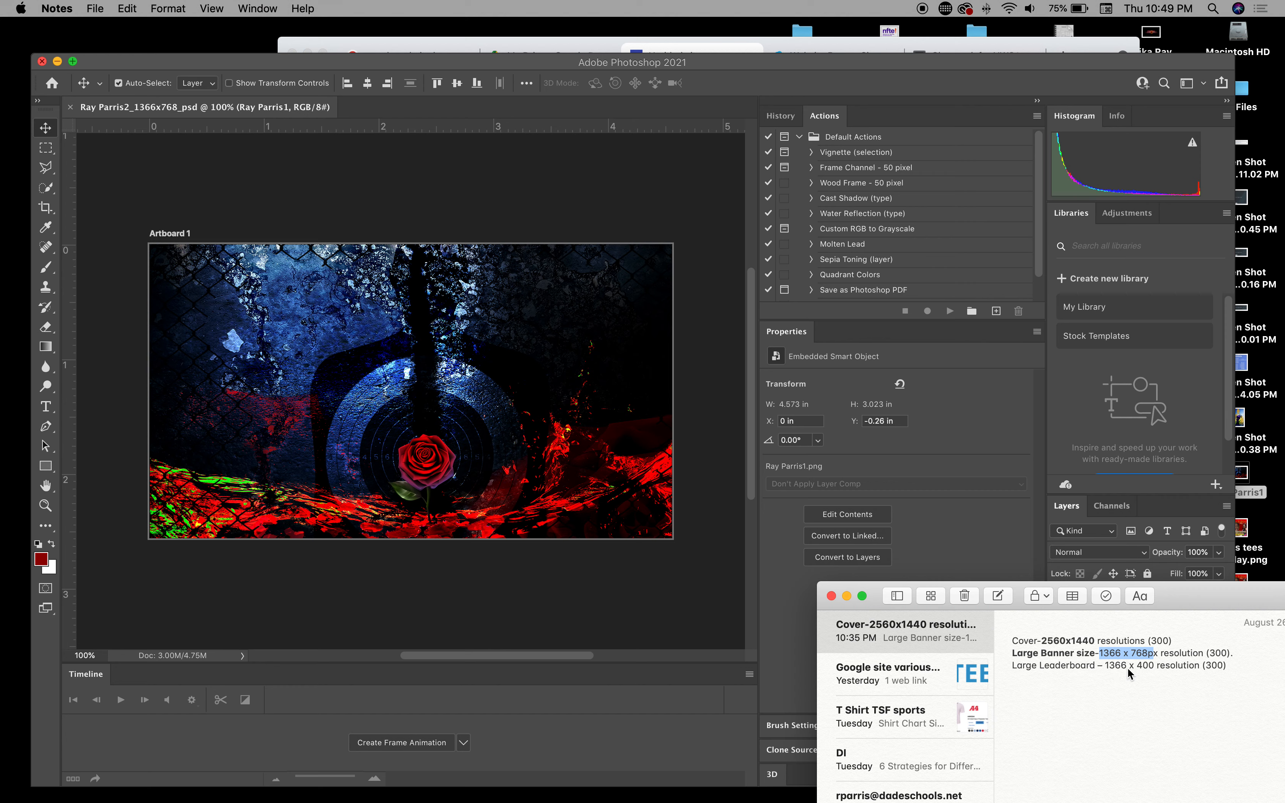
left_click(370, 336)
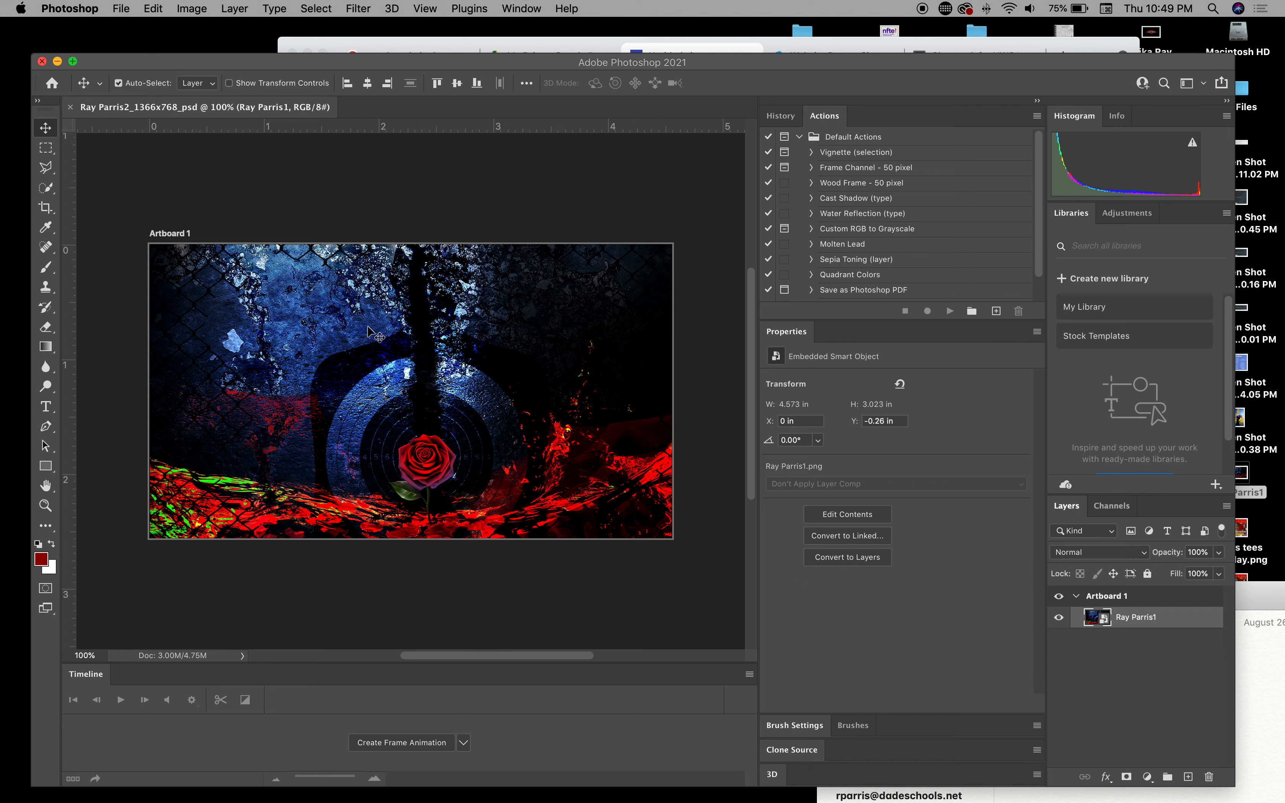
Step: Clip the canvas to 400 pixels high, then close the document without saving
left_click(192, 8)
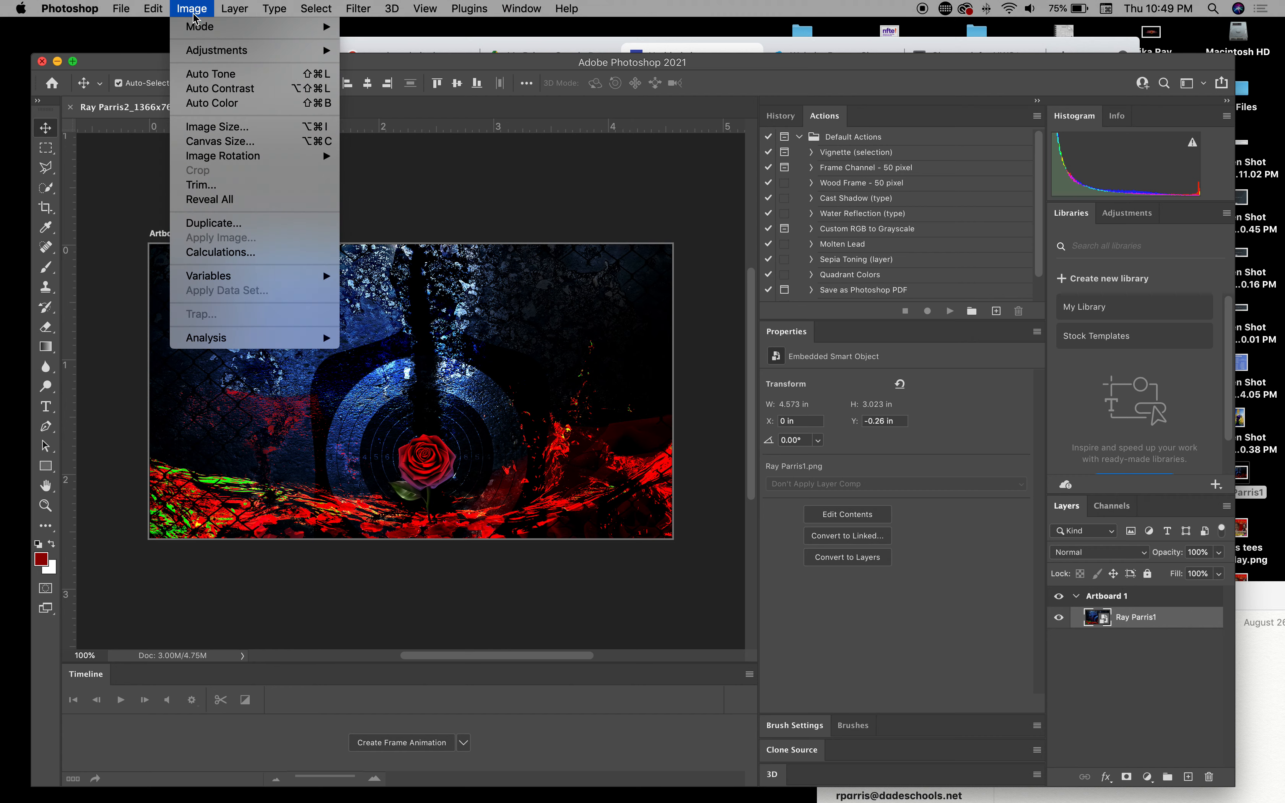
left_click(195, 143)
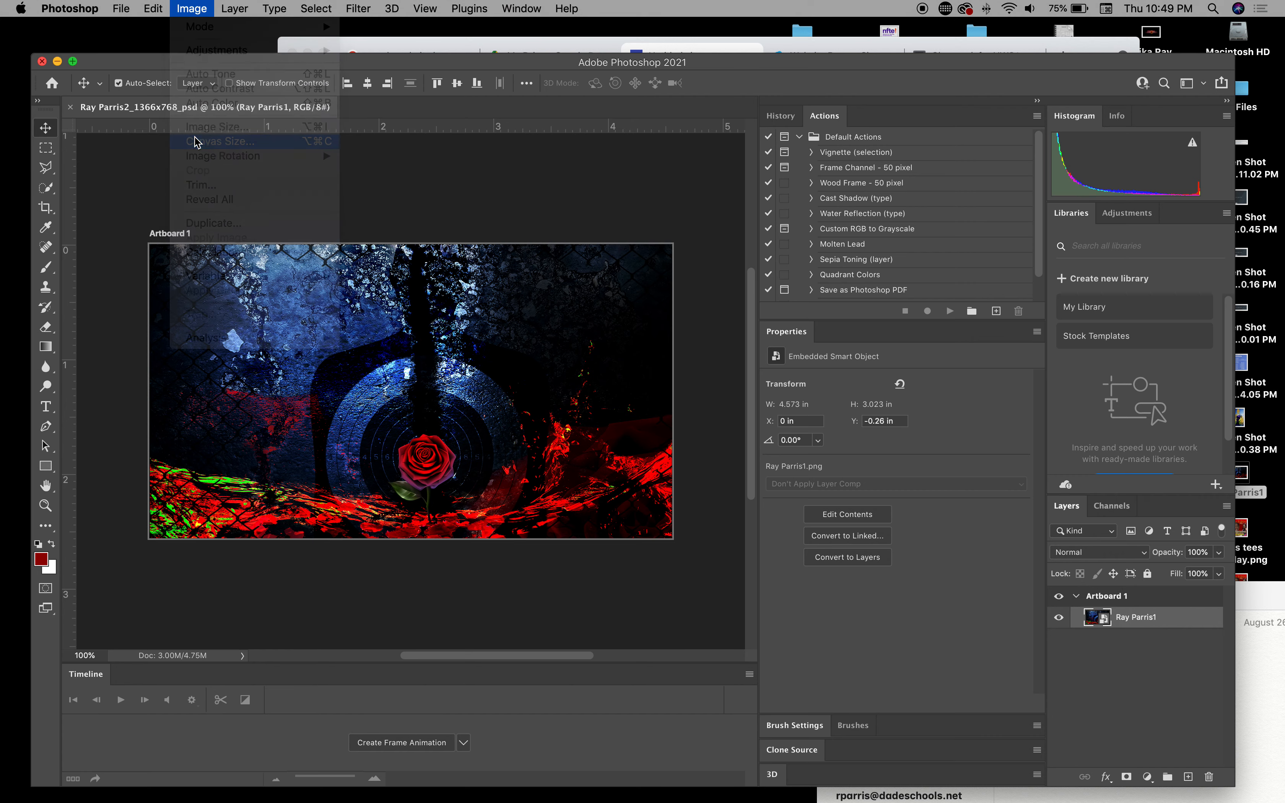
left_click(673, 361)
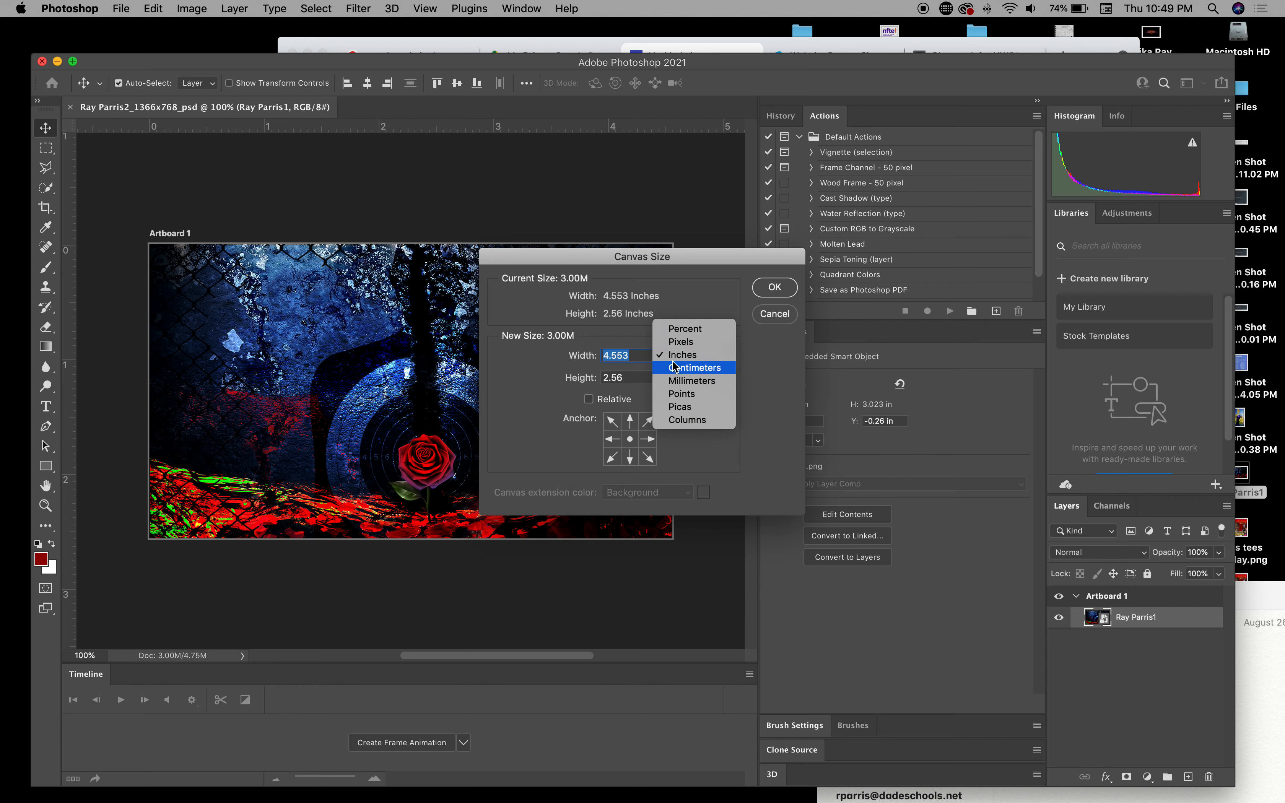
left_click(678, 344)
double_click(636, 377)
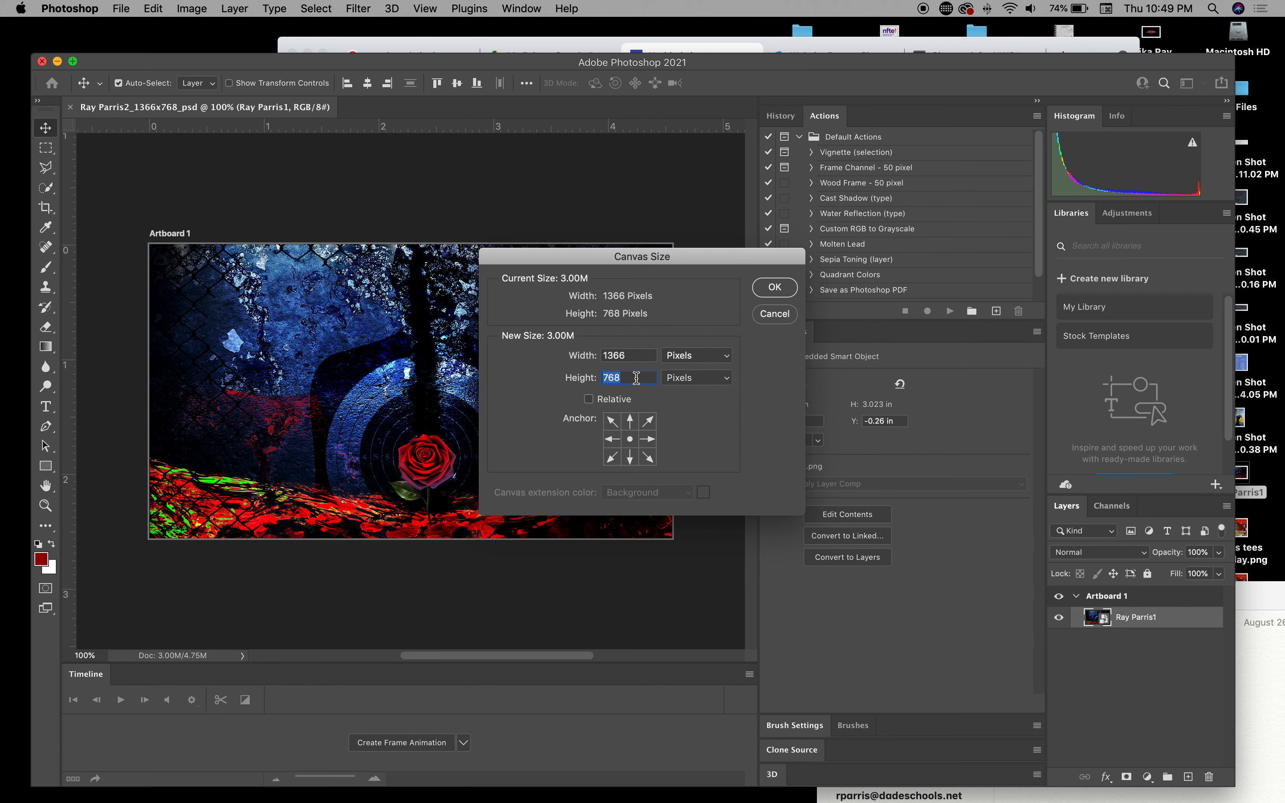
type("400")
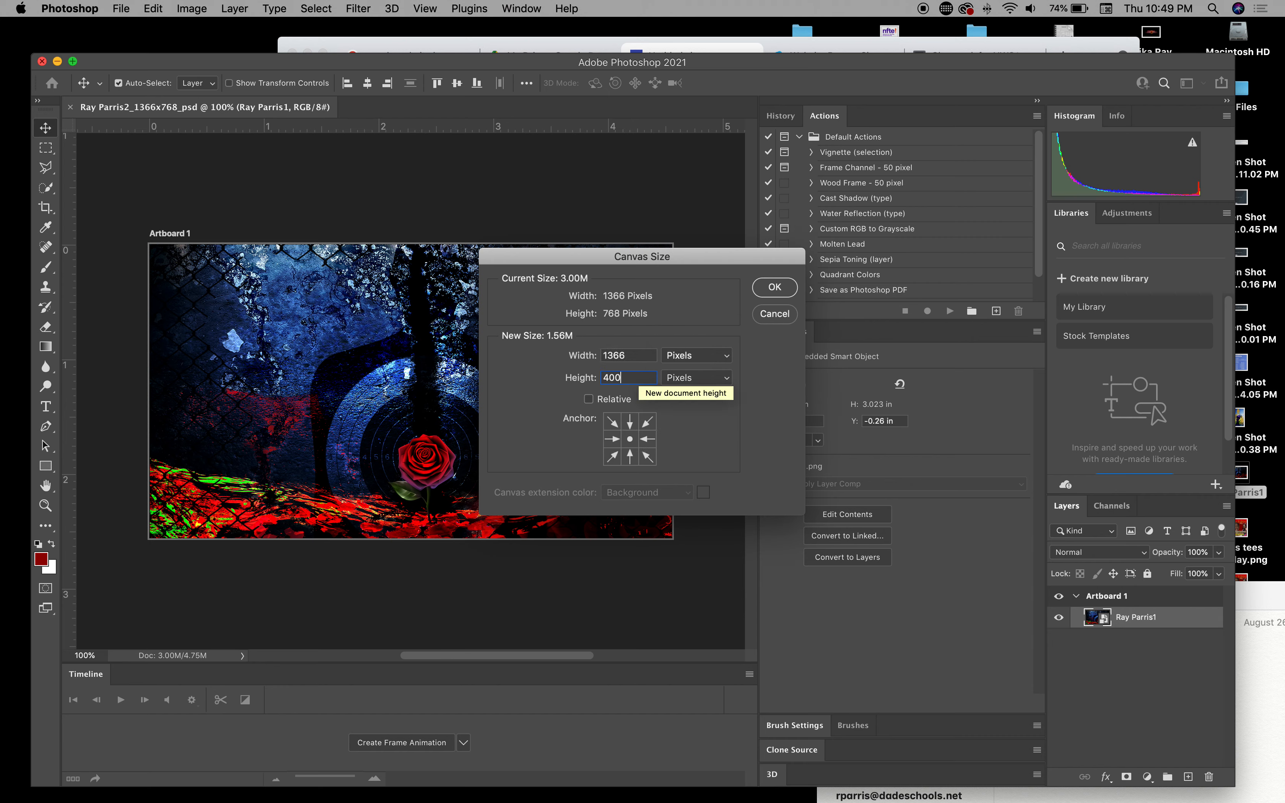
key("Return")
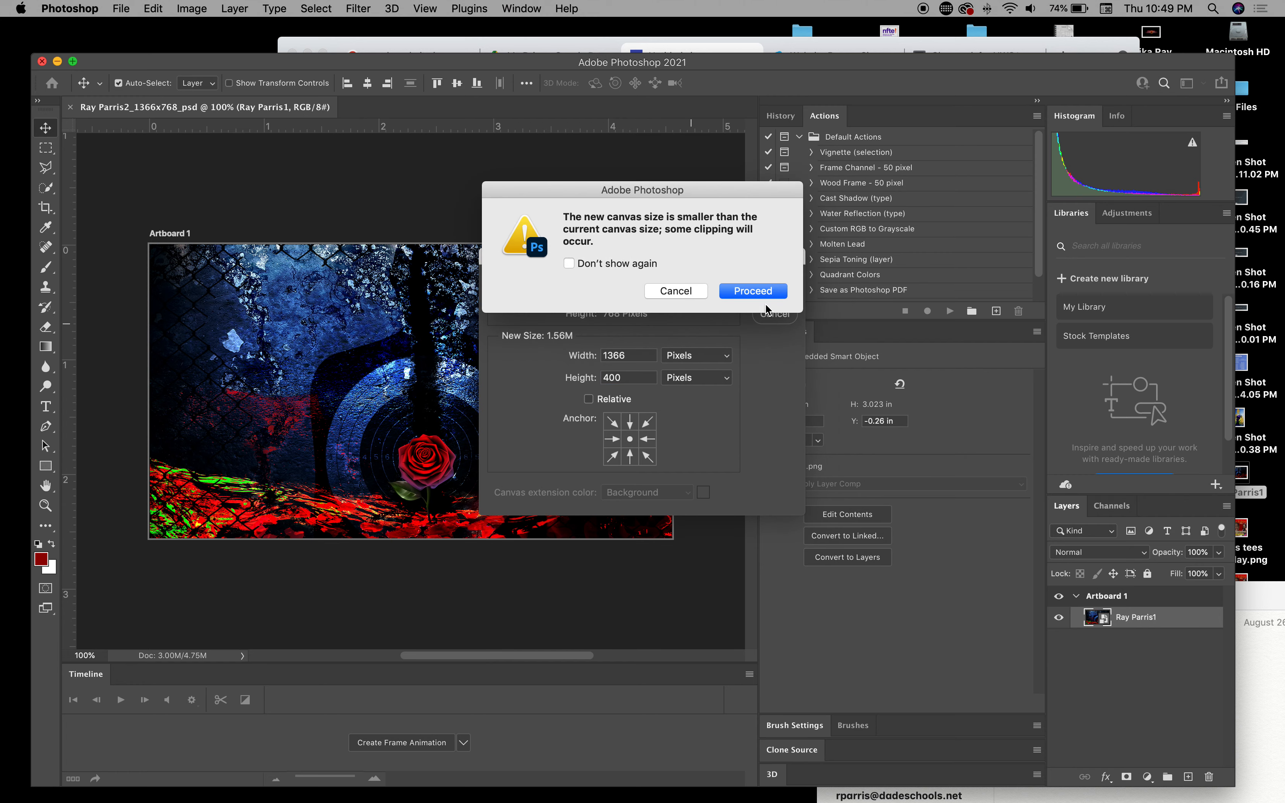
left_click(774, 292)
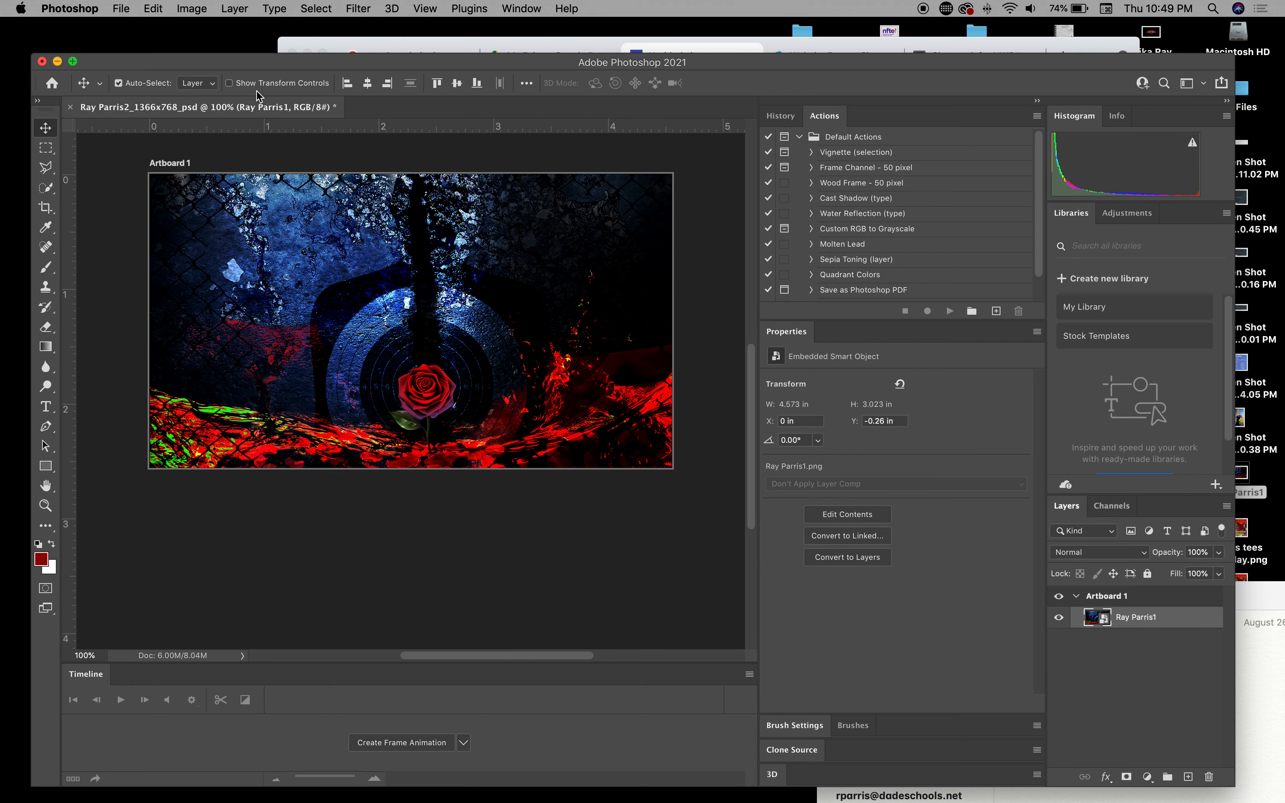
left_click(69, 106)
left_click(605, 282)
Step: Create a new 1366 × 400 pixel document
left_click(120, 8)
left_click(126, 27)
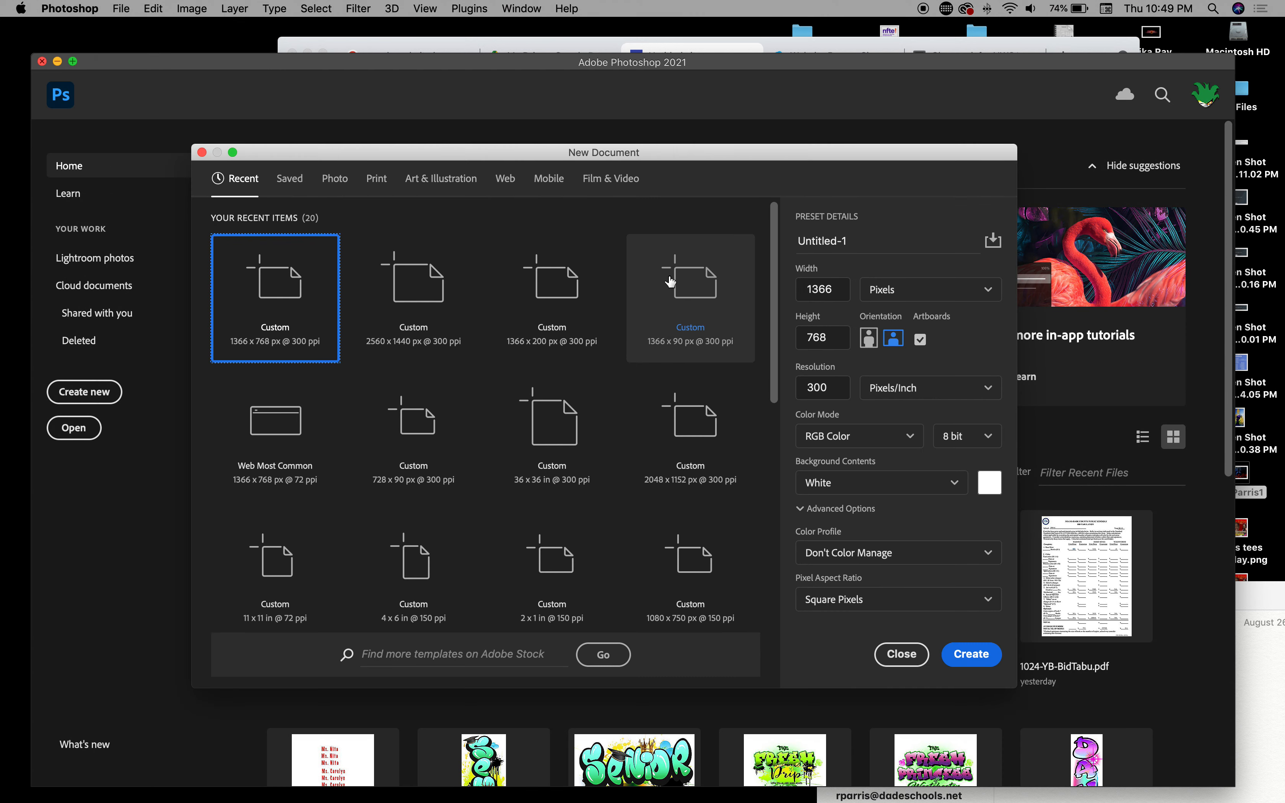
double_click(823, 338)
type("400")
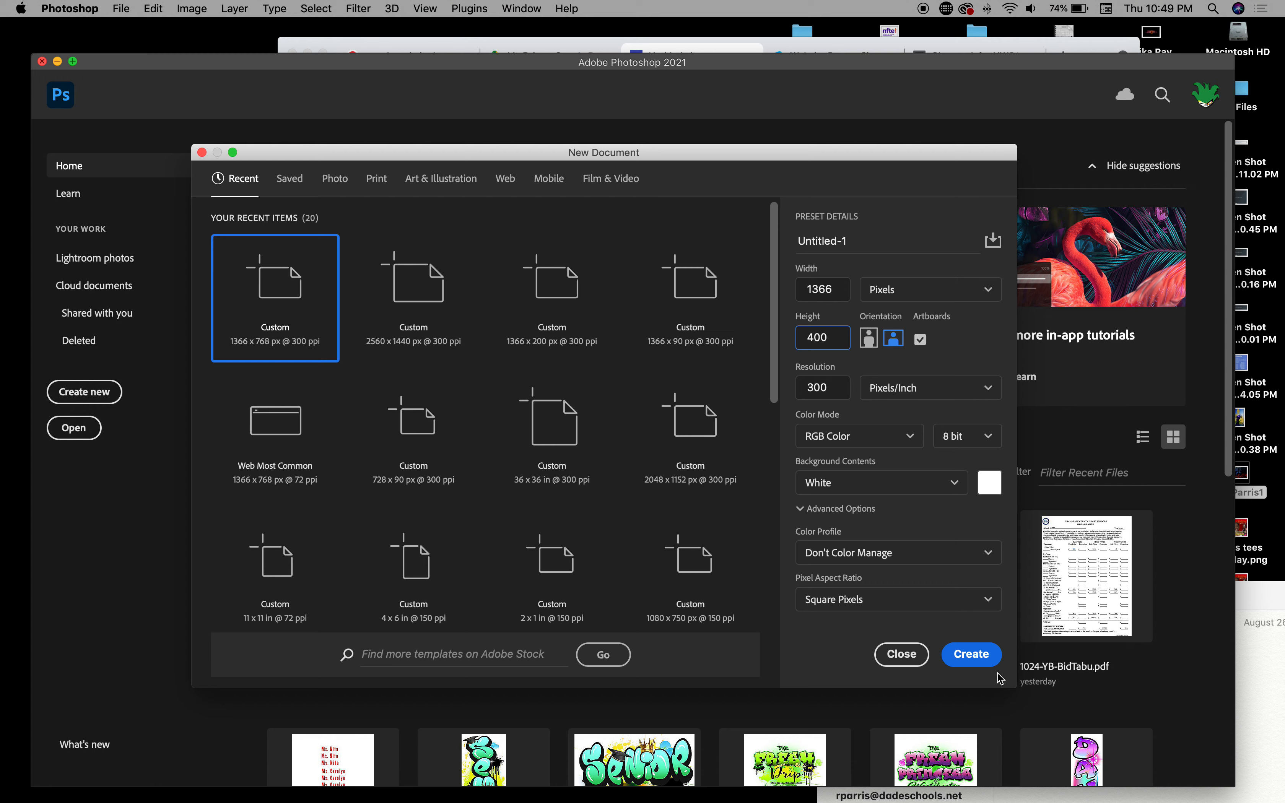
left_click(974, 661)
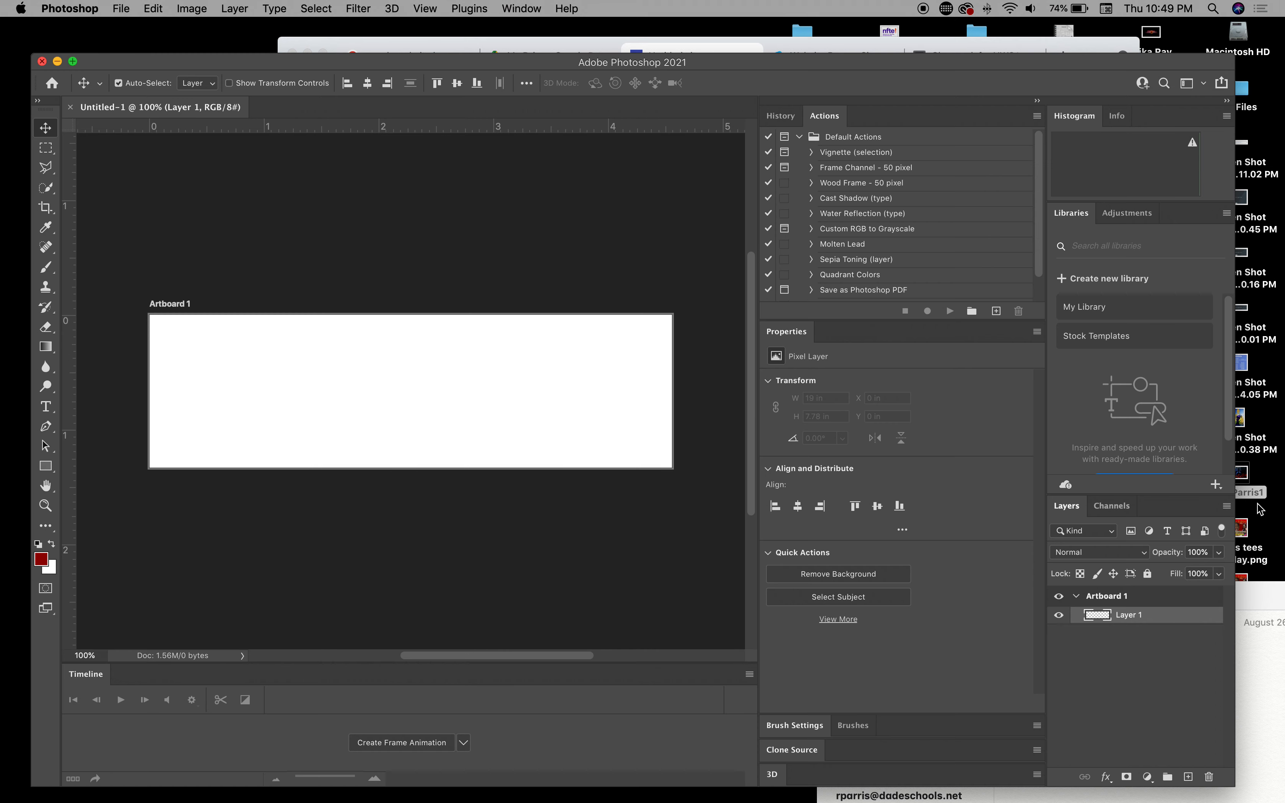
Step: Place the rose artwork on the artboard, enlarged and moved up so the rose shows
left_click_drag(1246, 478, 420, 439)
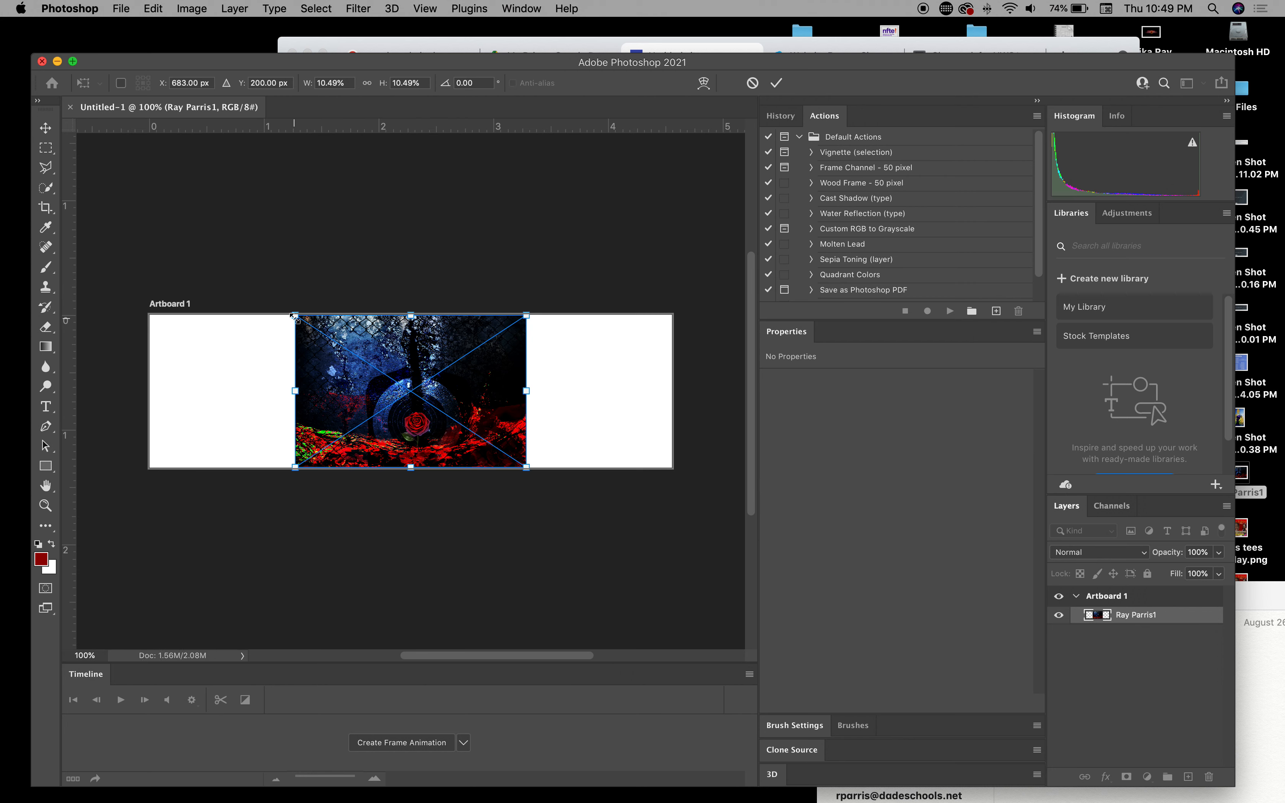
left_click_drag(294, 315, 121, 241)
left_click_drag(526, 469, 687, 575)
left_click_drag(529, 412, 529, 313)
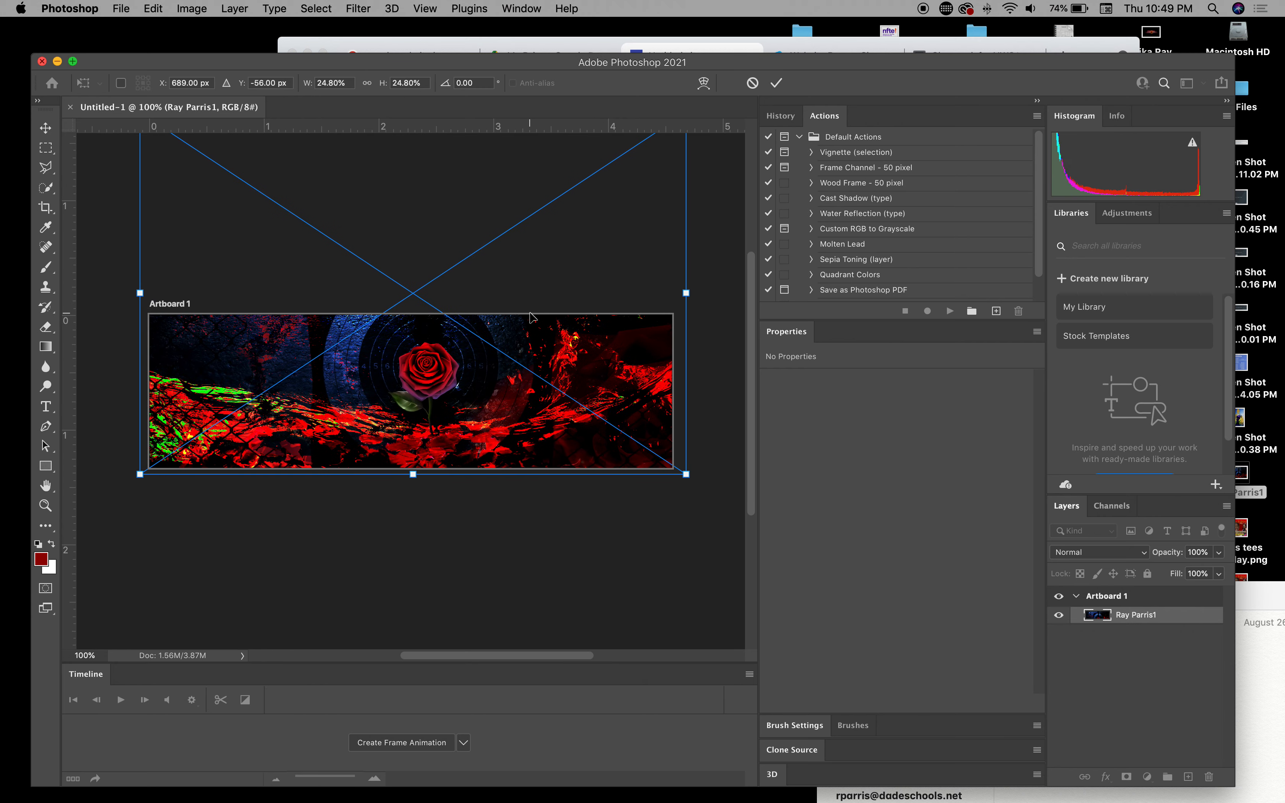
double_click(503, 382)
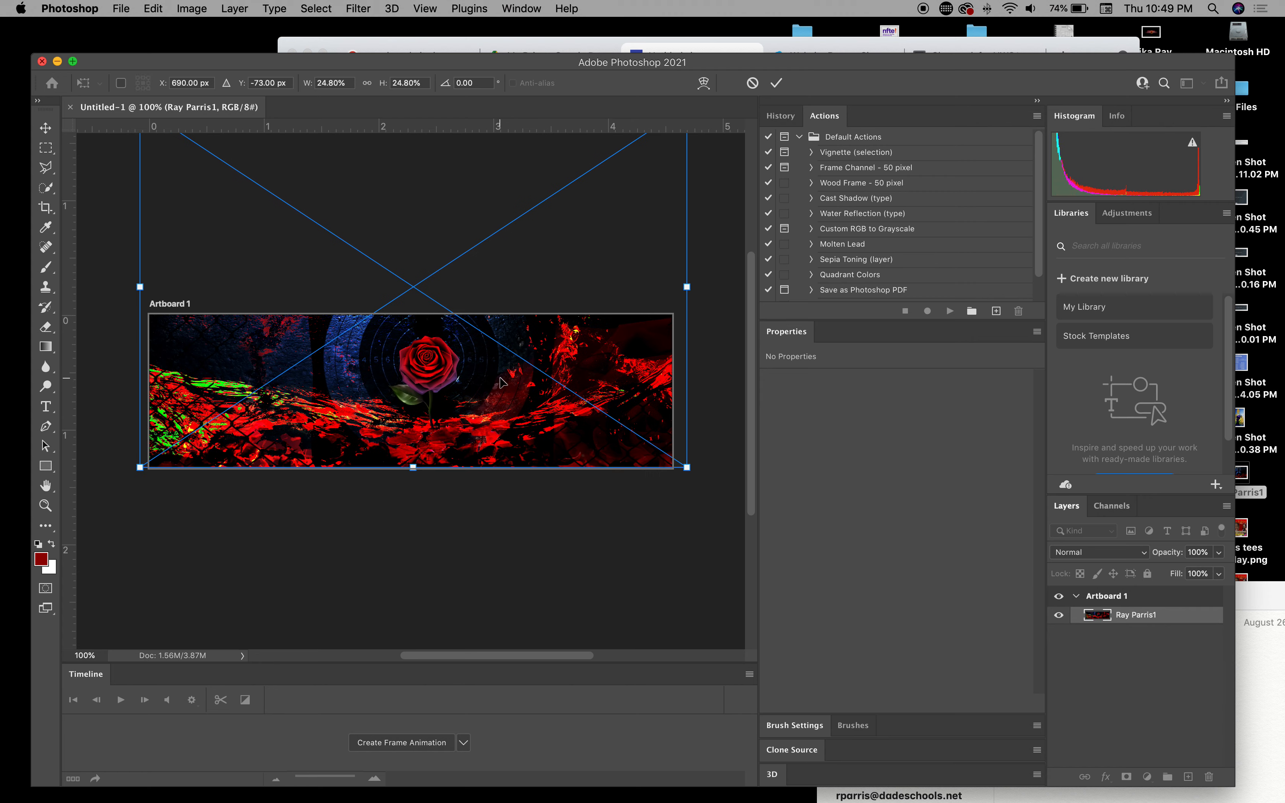
left_click(122, 9)
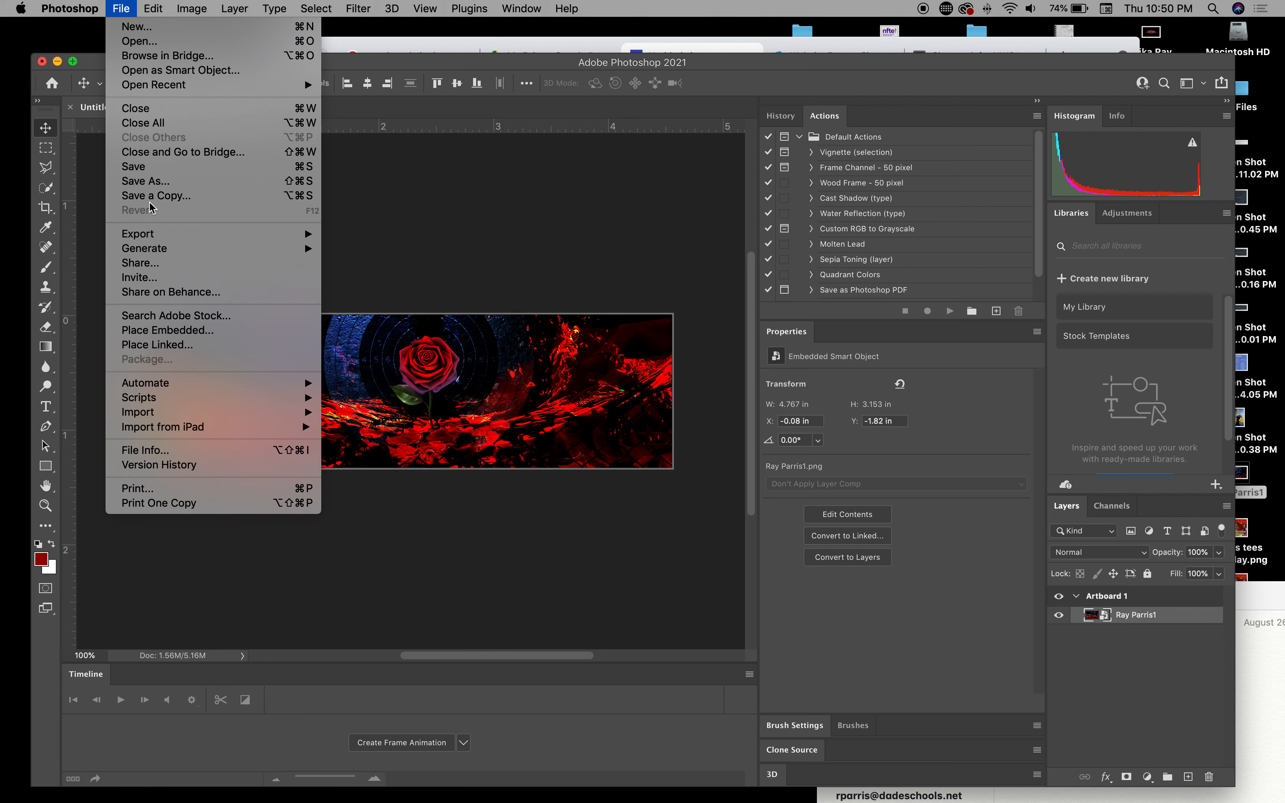
mouse_move(143, 235)
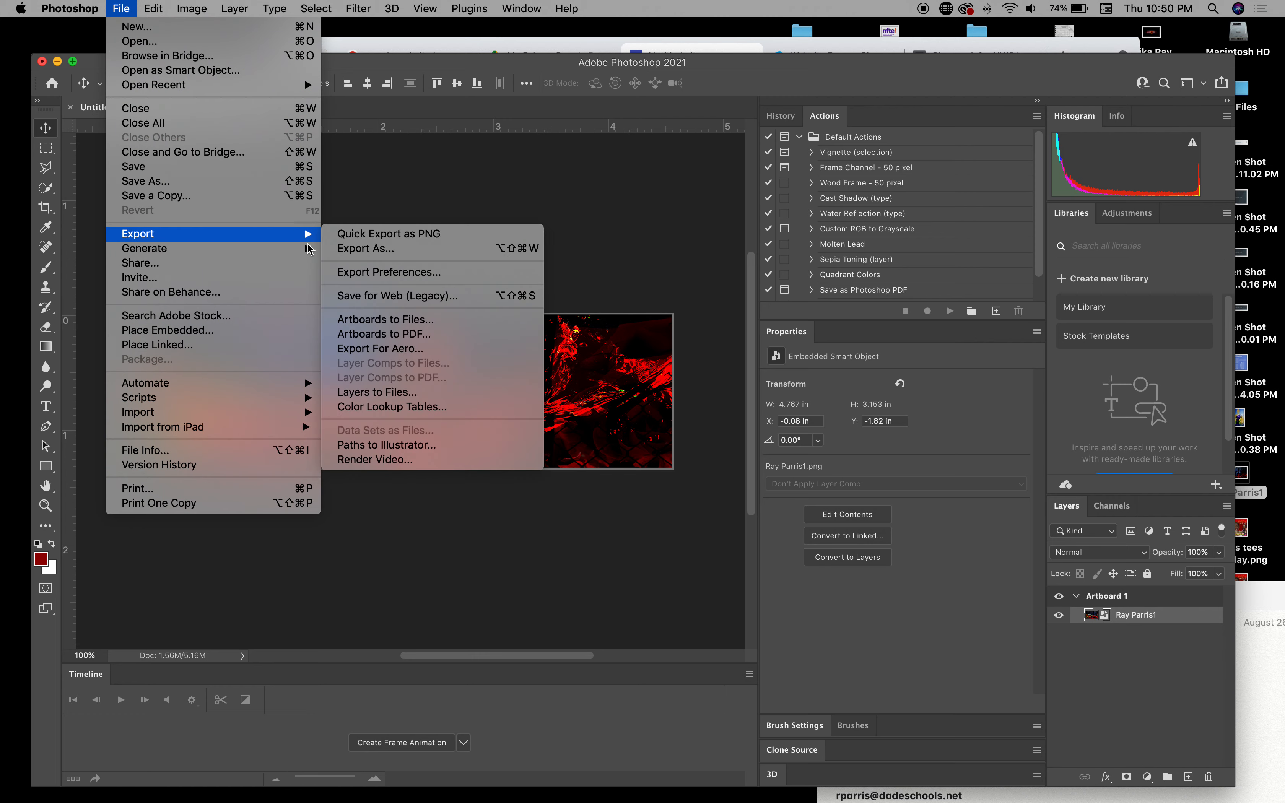
left_click(365, 248)
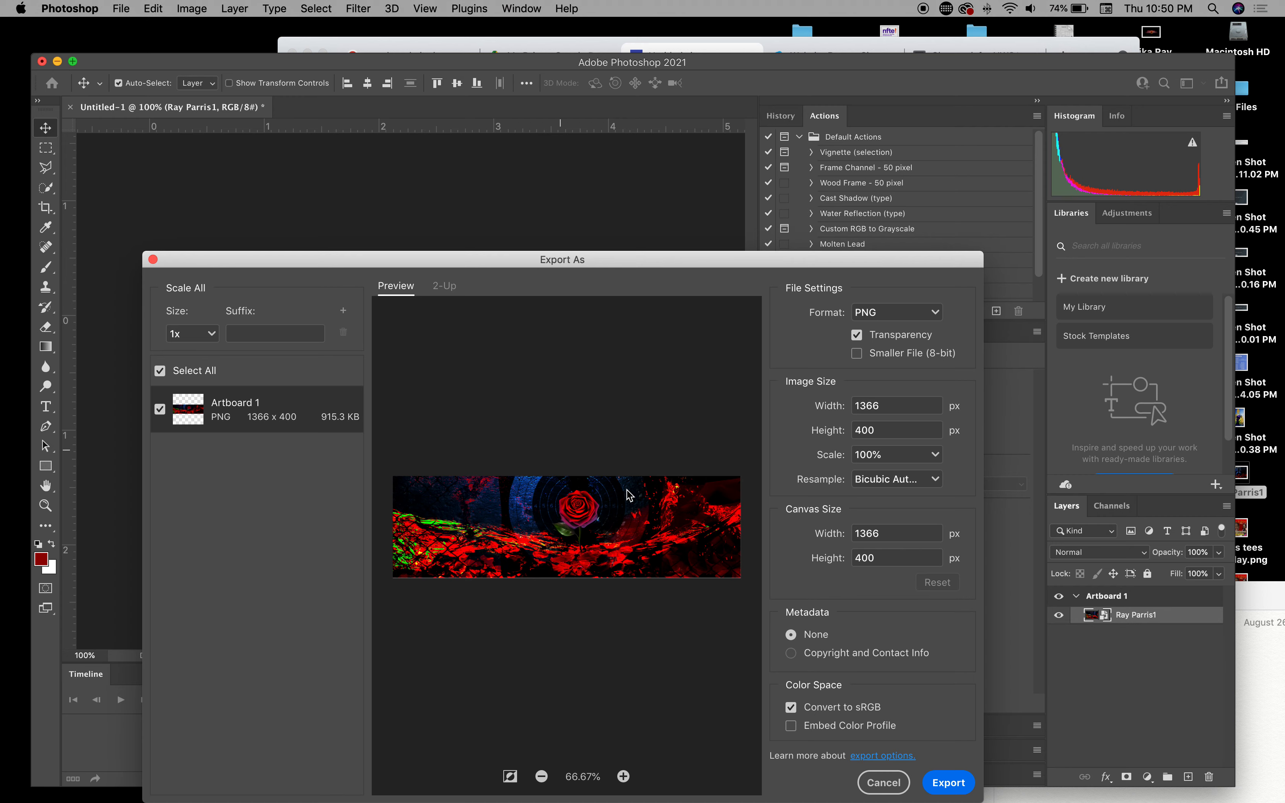
left_click(948, 782)
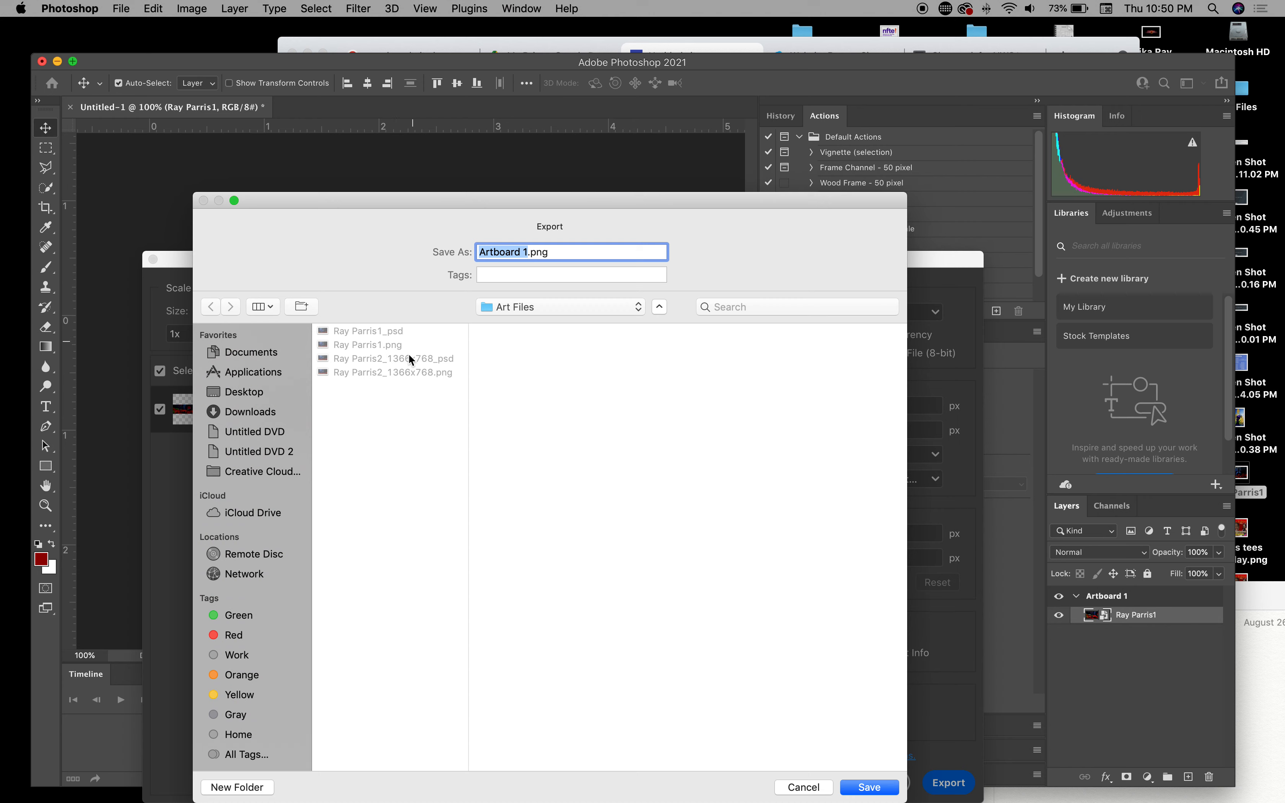
left_click(407, 373)
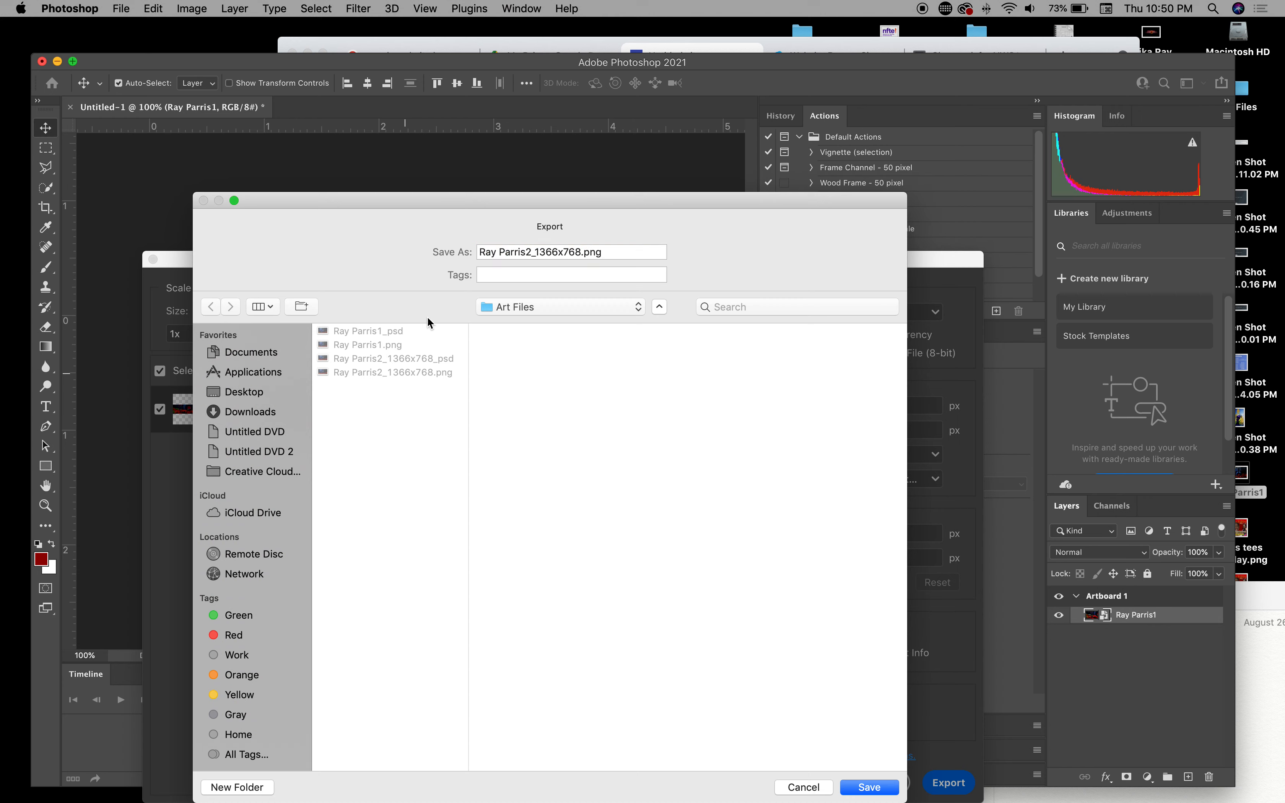
left_click(581, 251)
key("BackSpace")
key("BackSpace")
key("BackSpace")
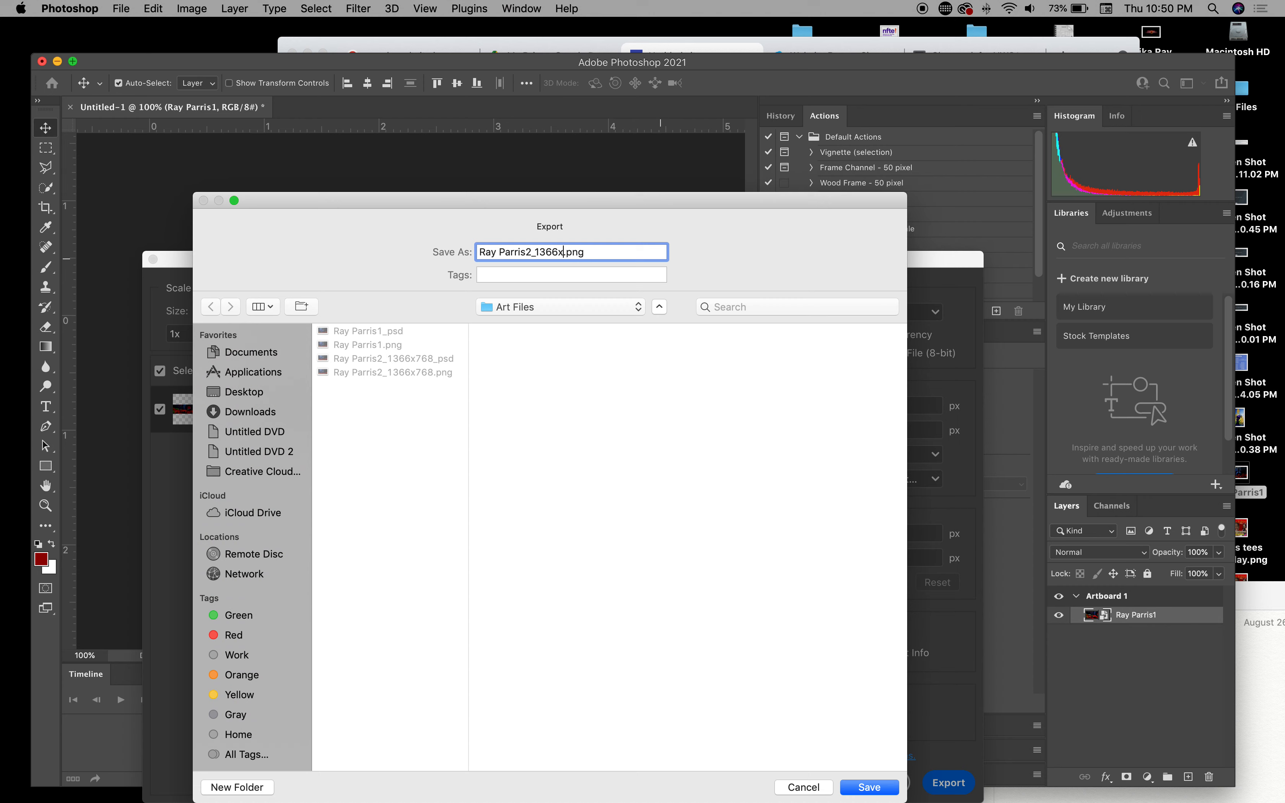
type("400")
left_click(869, 787)
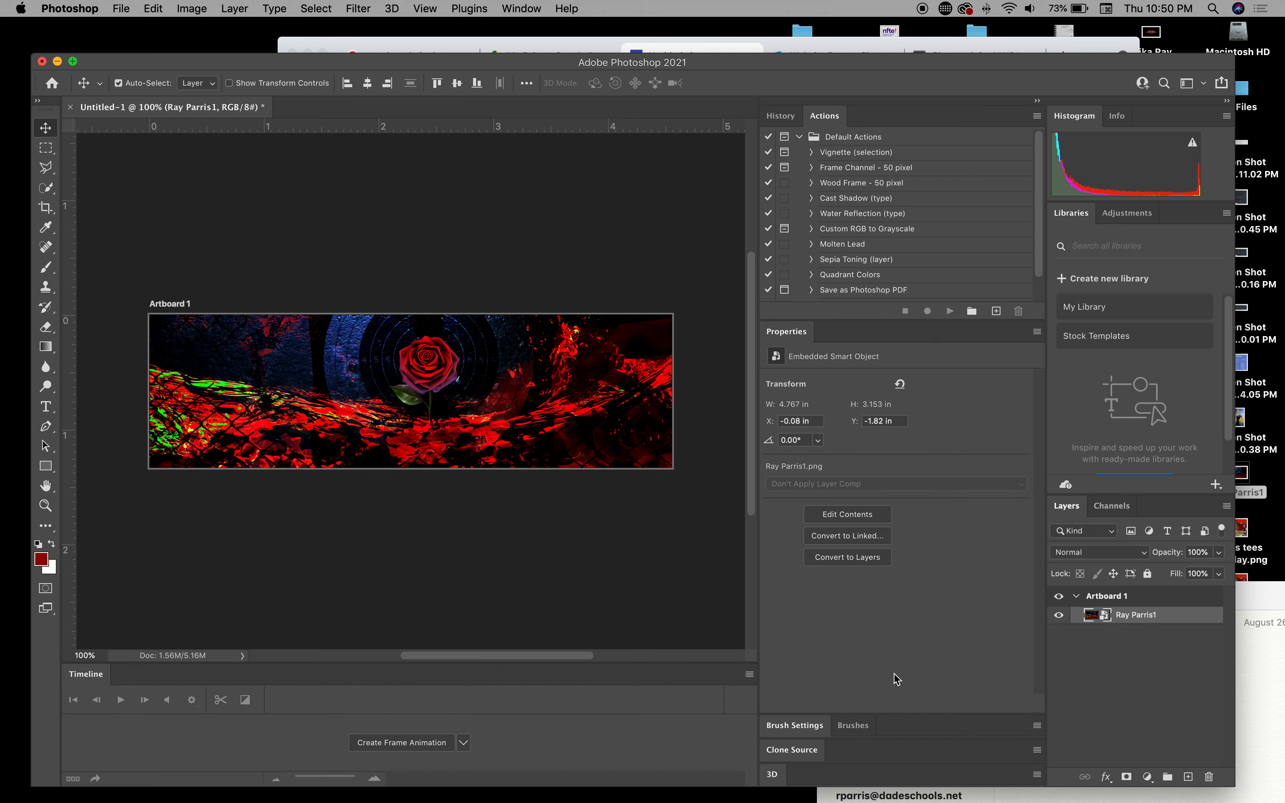
left_click(121, 8)
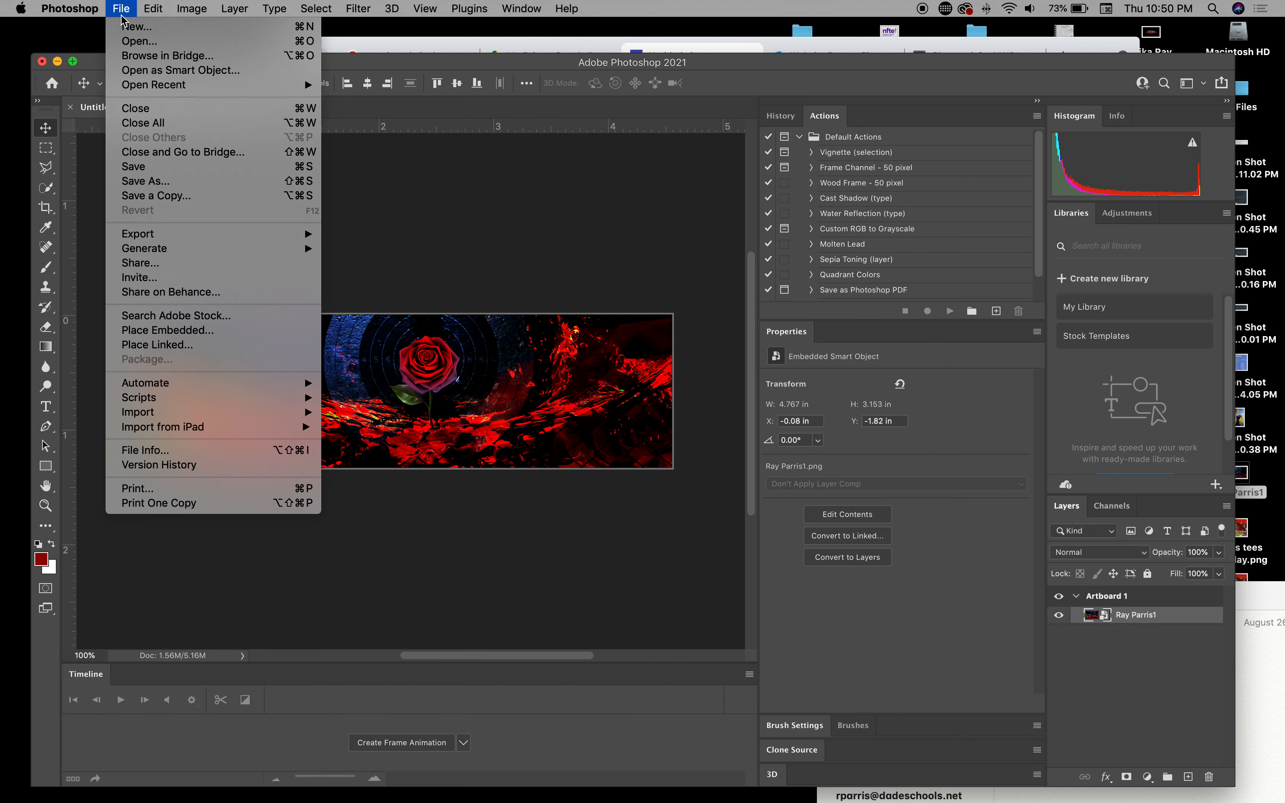
left_click(131, 181)
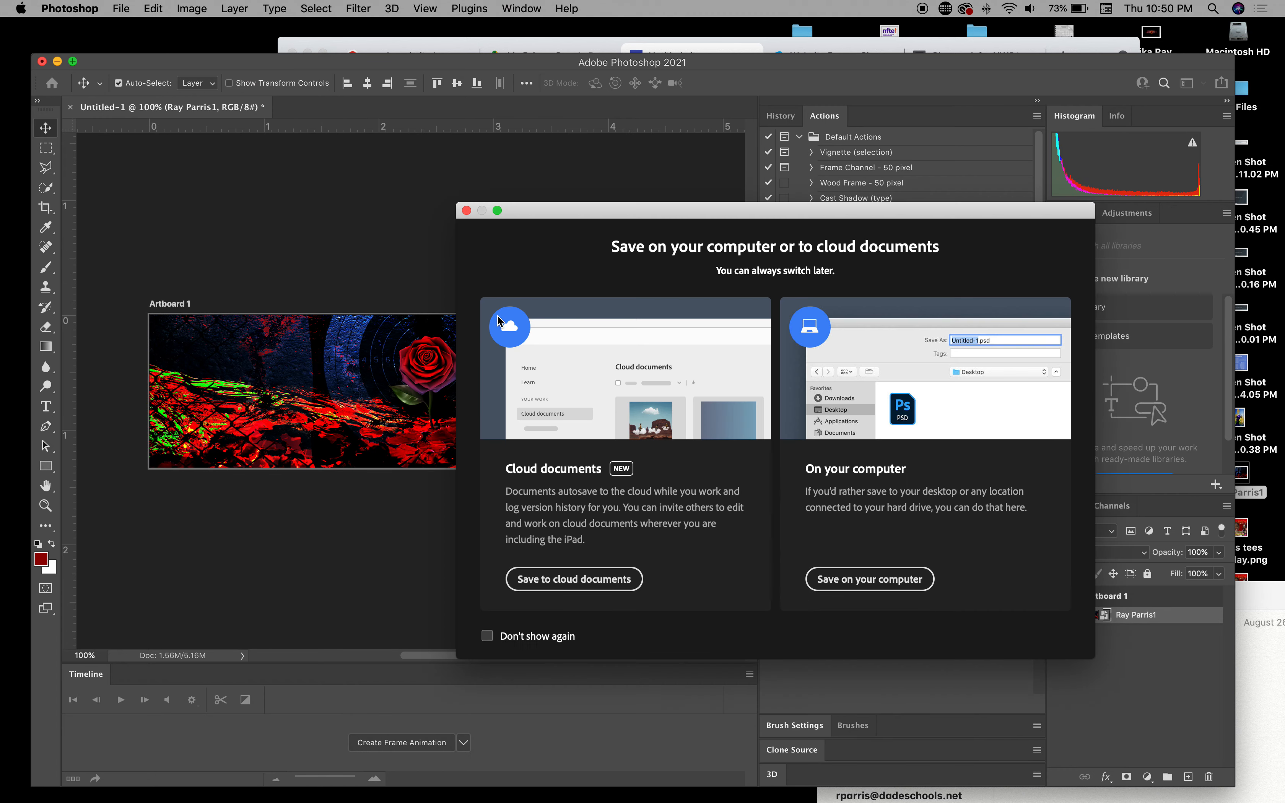
left_click(849, 587)
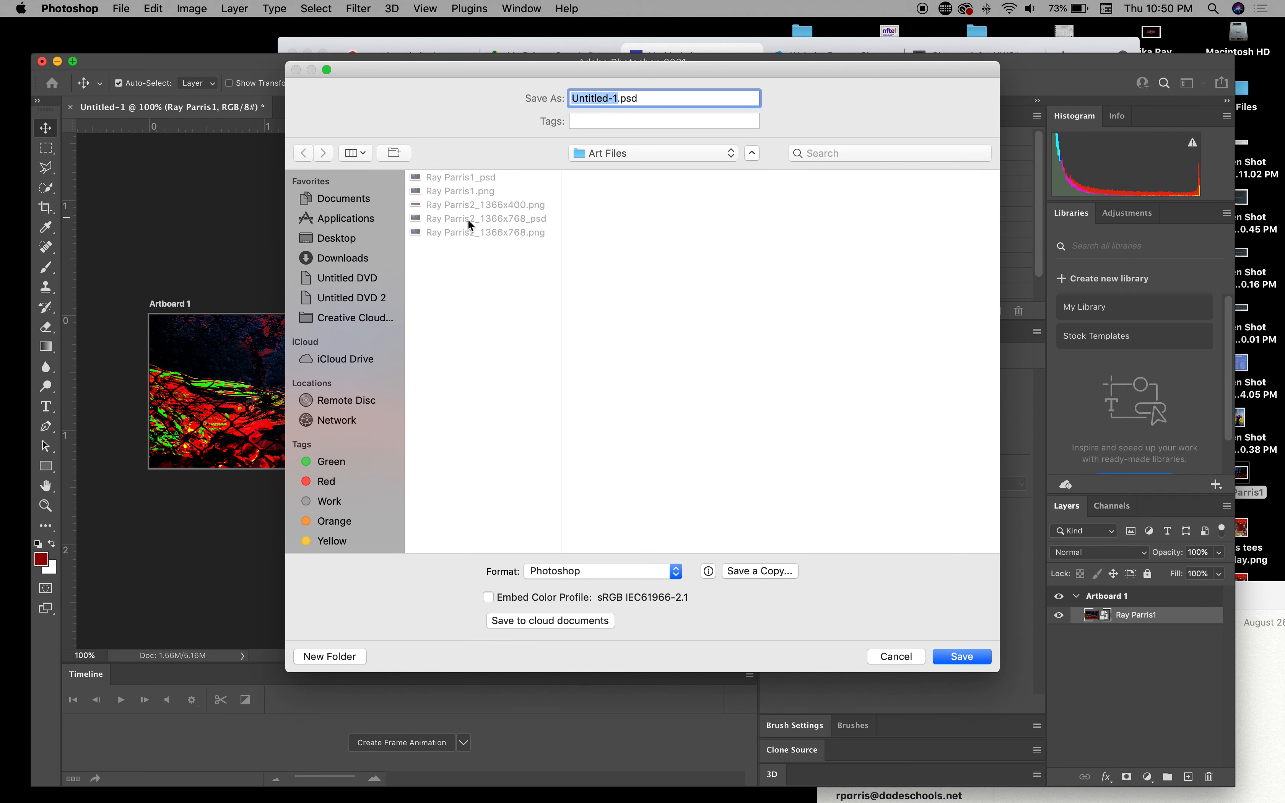
left_click(504, 208)
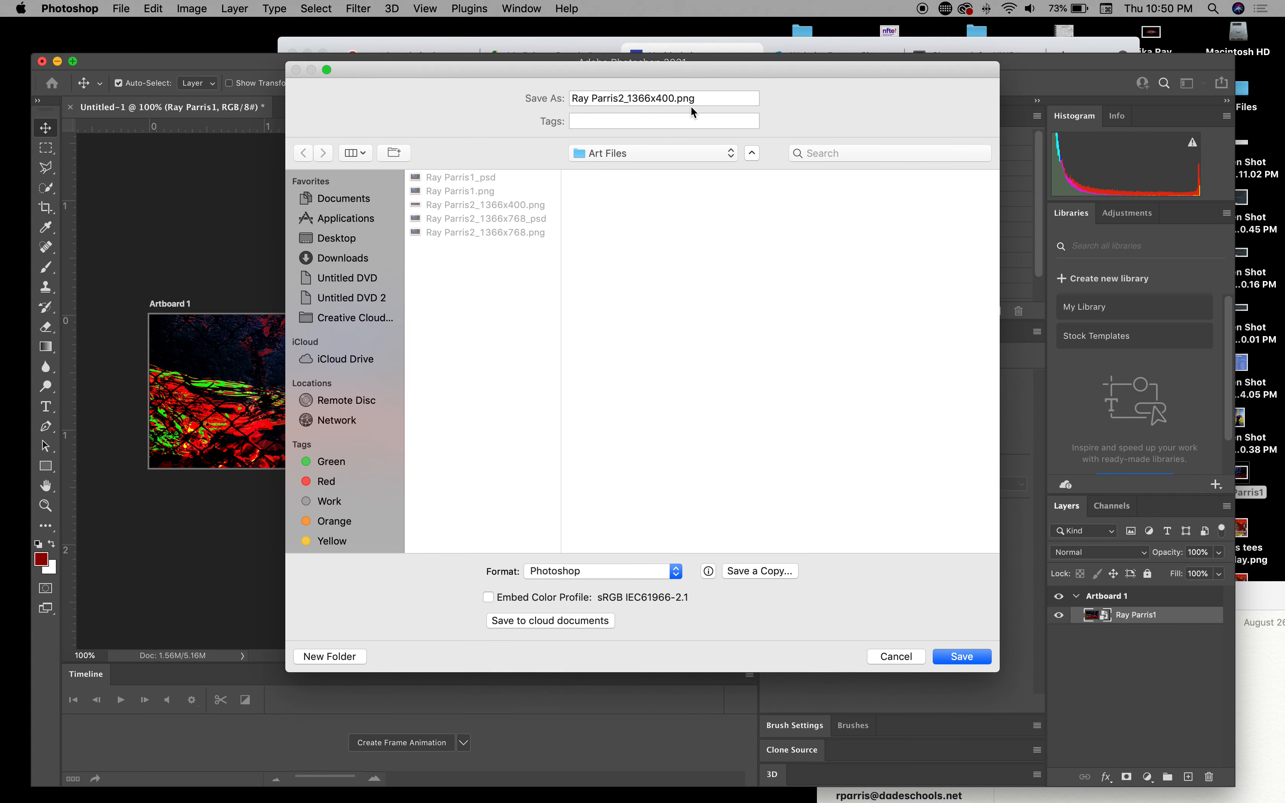
left_click(714, 101)
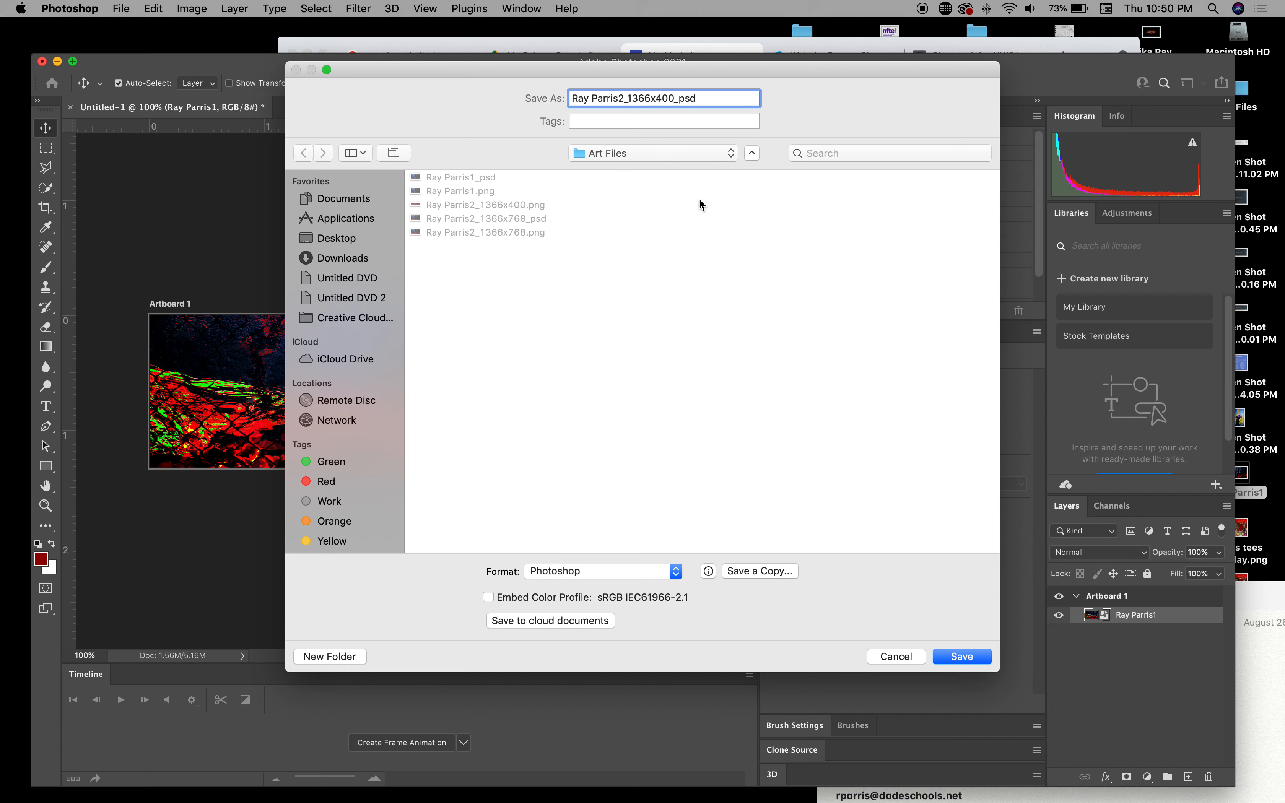
left_click(961, 657)
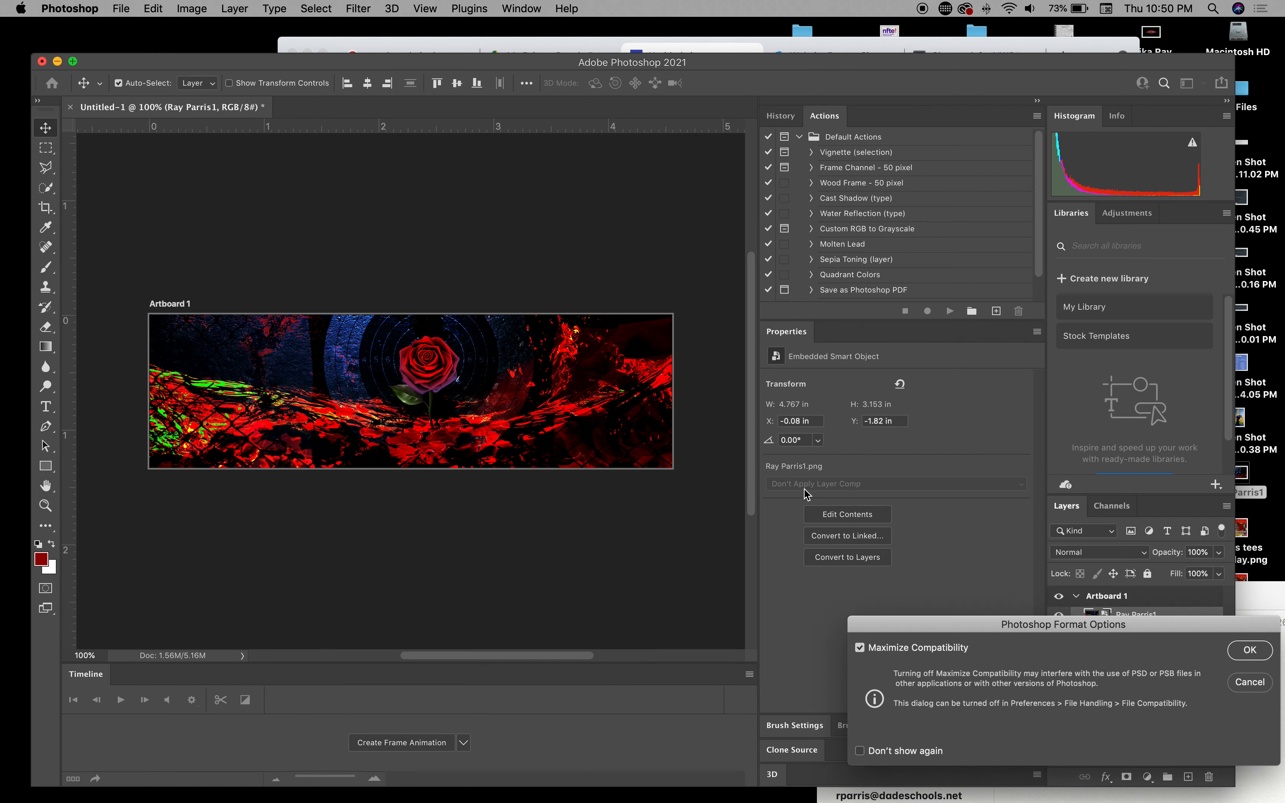
left_click(1250, 651)
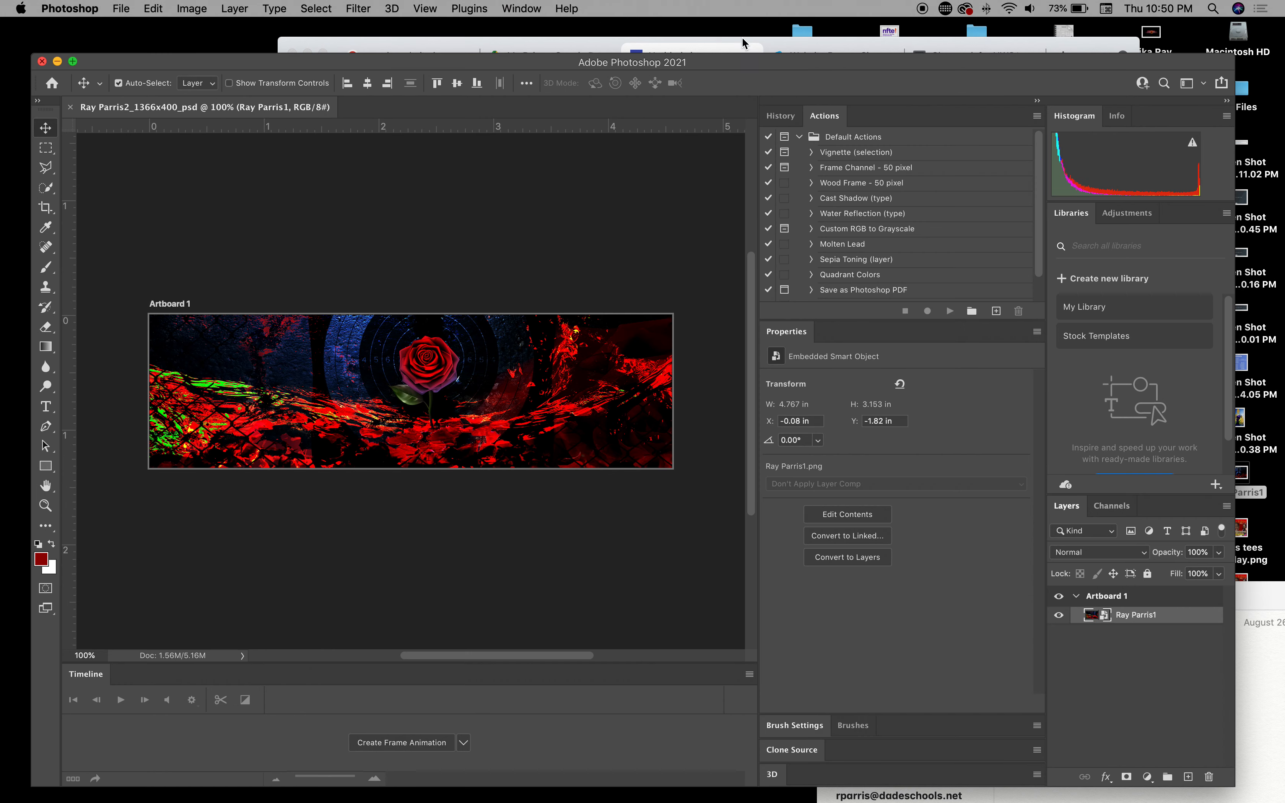
left_click_drag(743, 65, 731, 329)
Step: Switch the Google Sites header type from Large banner to Banner
left_click(637, 127)
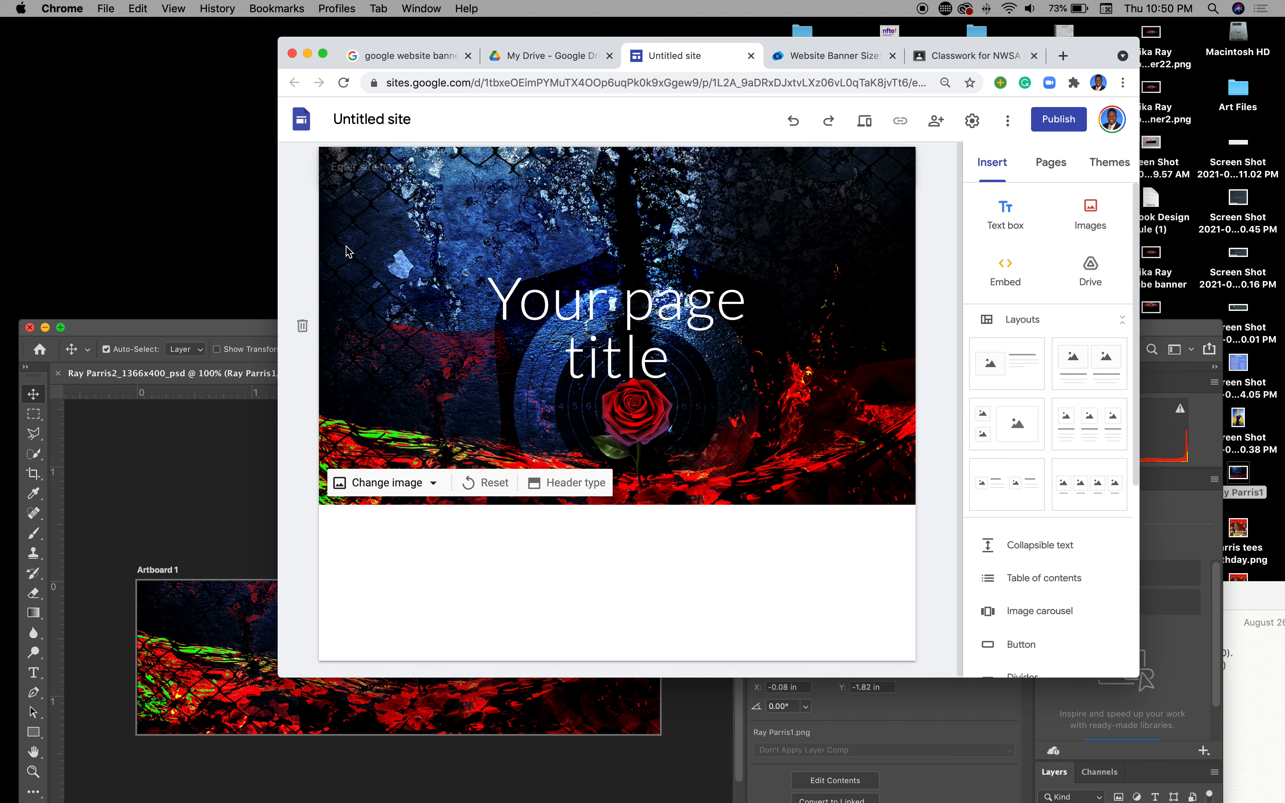
left_click(567, 483)
left_click(570, 478)
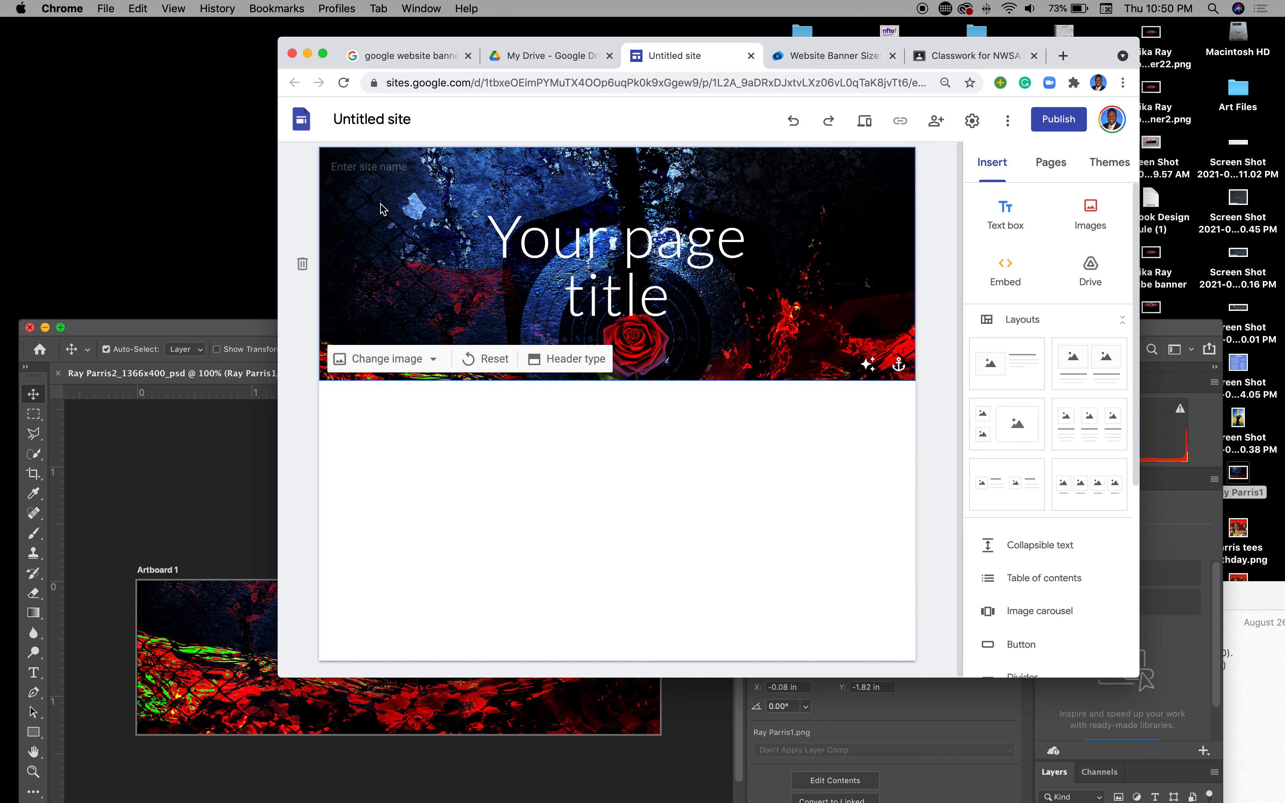
left_click(323, 54)
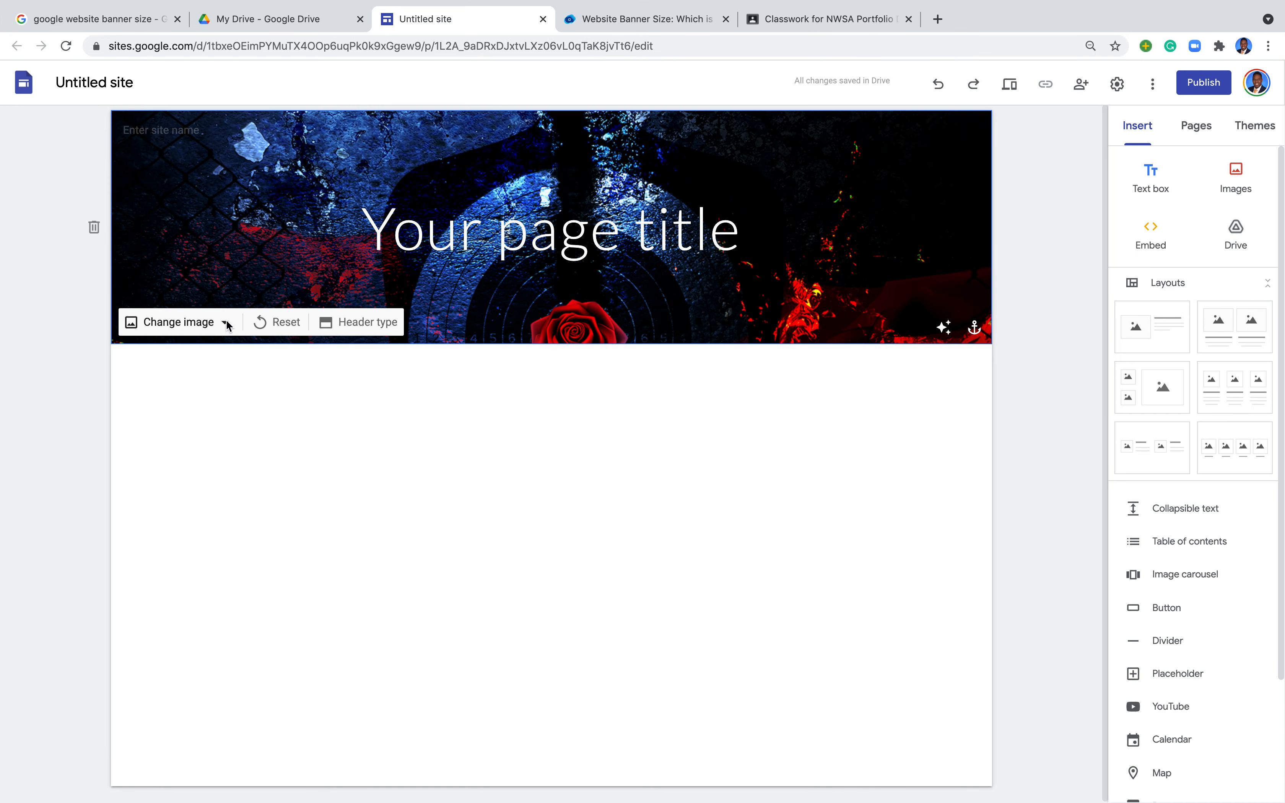
Step: Upload Ray Parris2_1366x400.png from Art Files as the header image
left_click(227, 324)
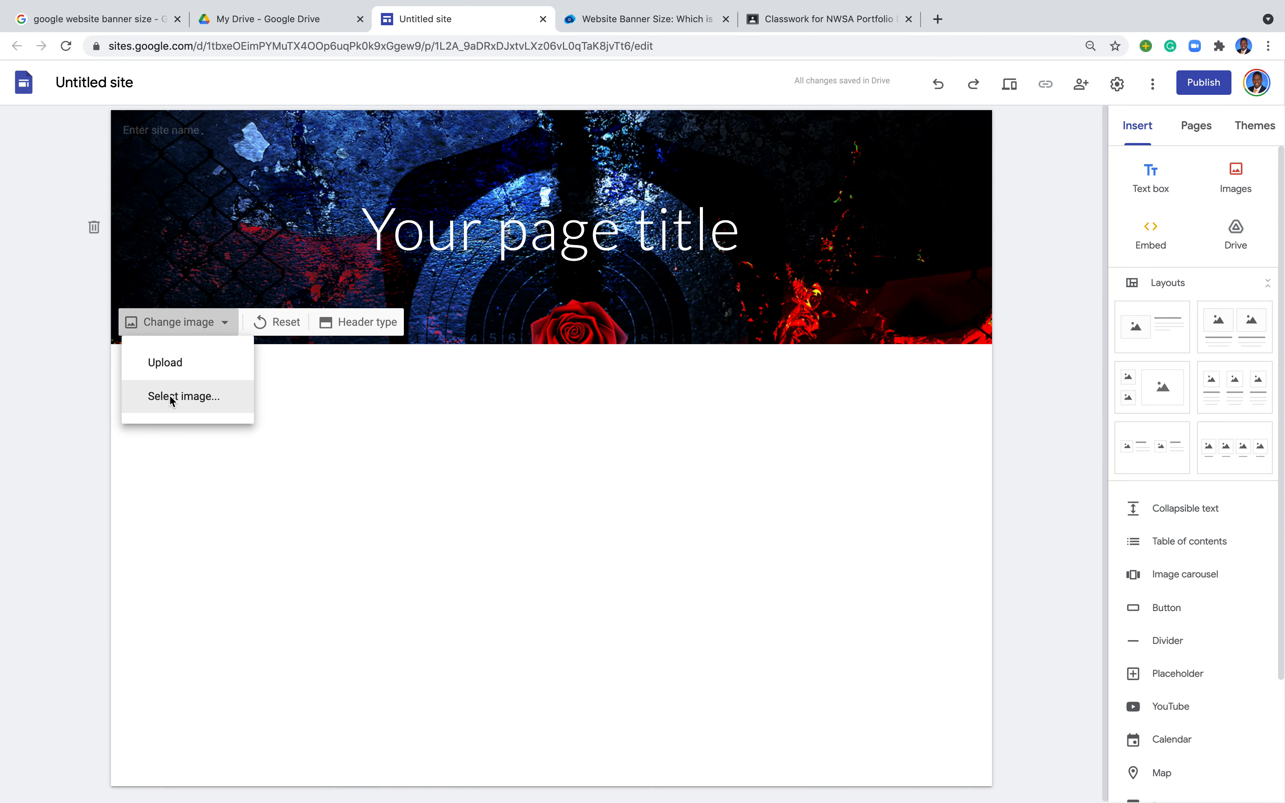
left_click(170, 367)
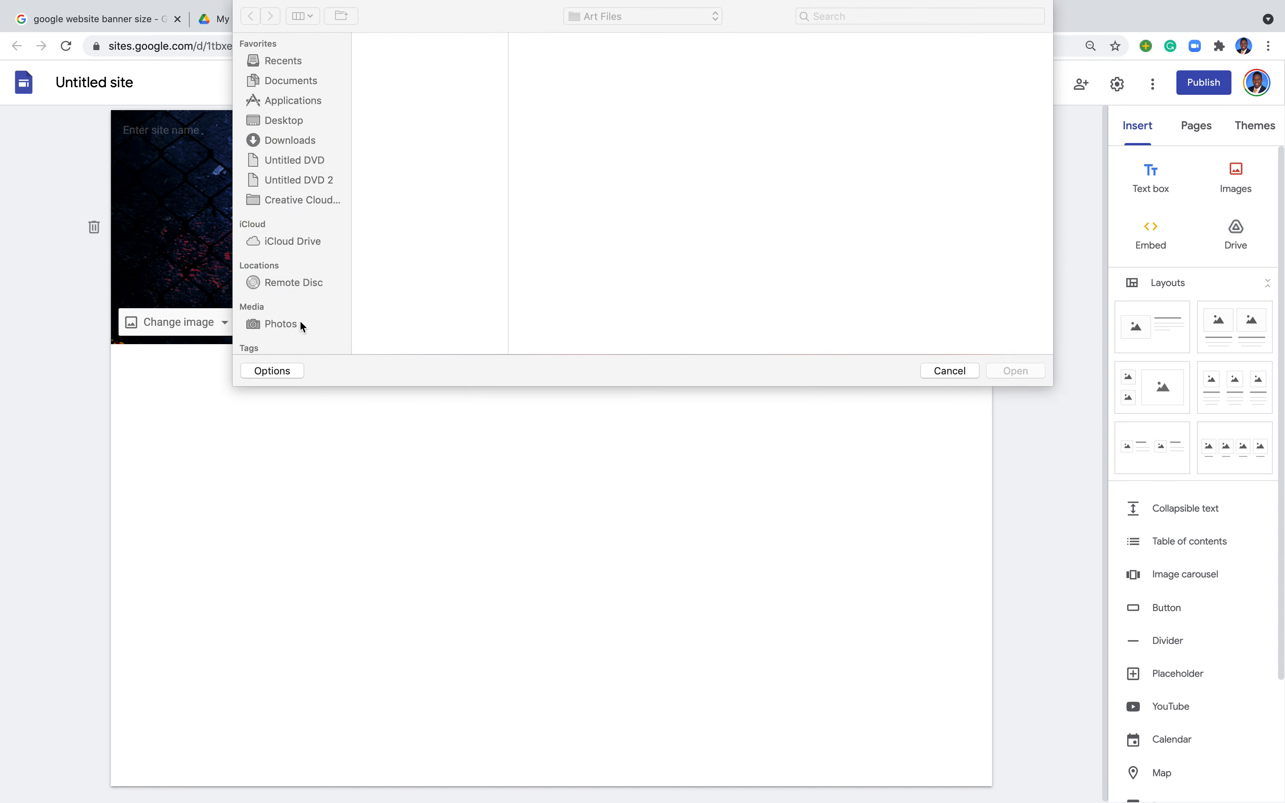
left_click(466, 82)
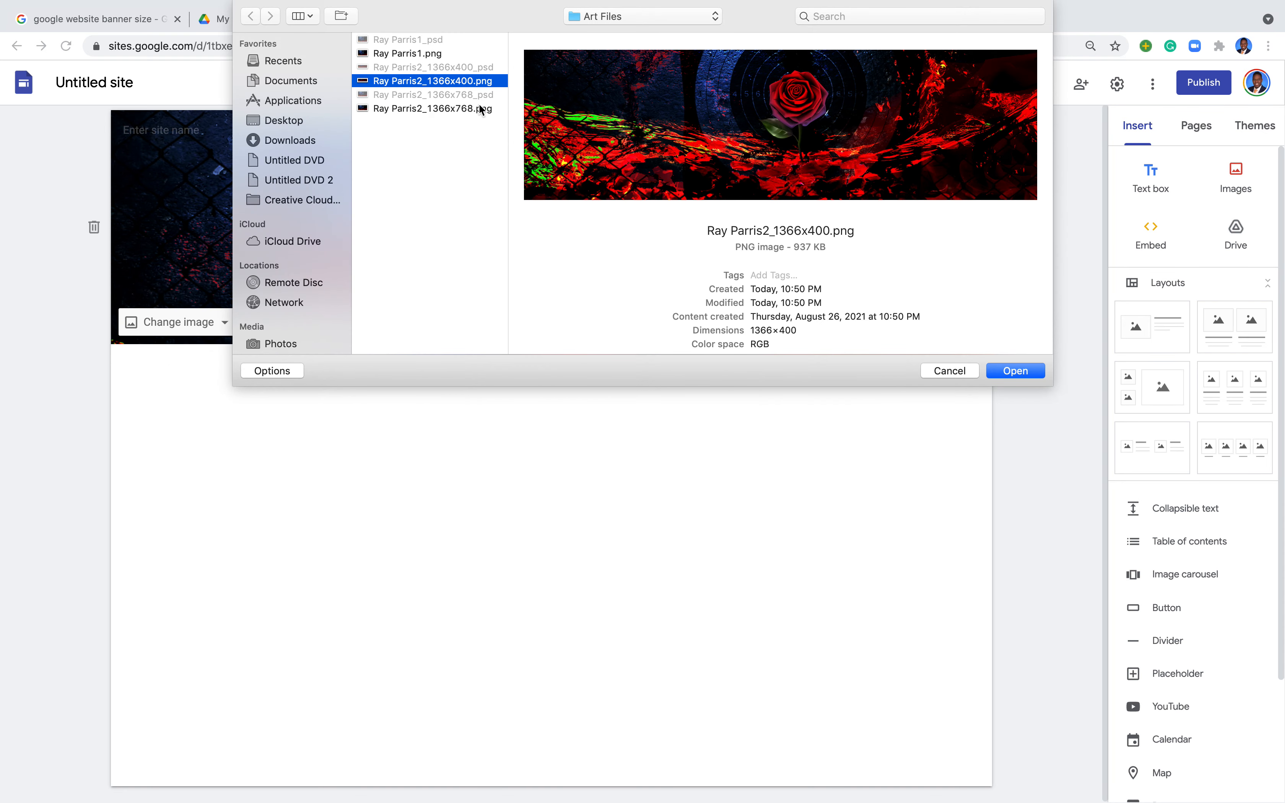
left_click(1017, 371)
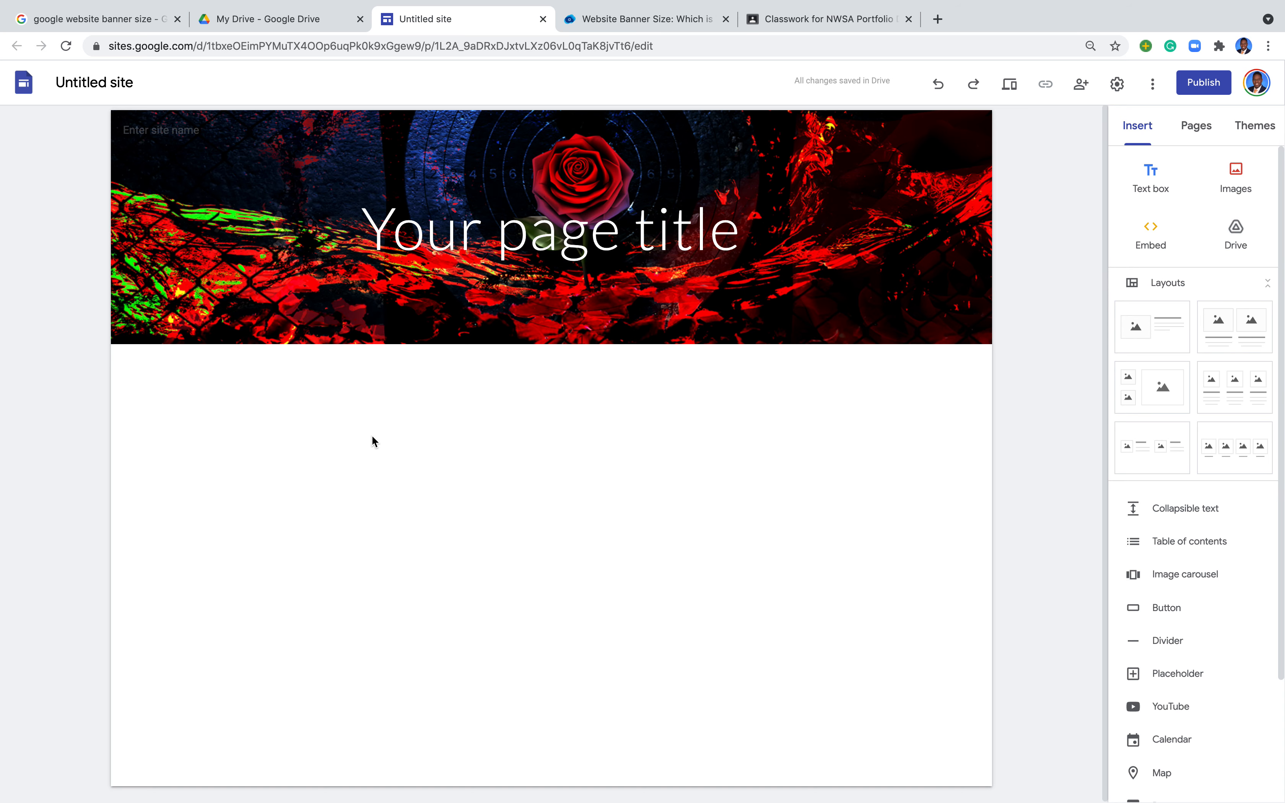
left_click(726, 230)
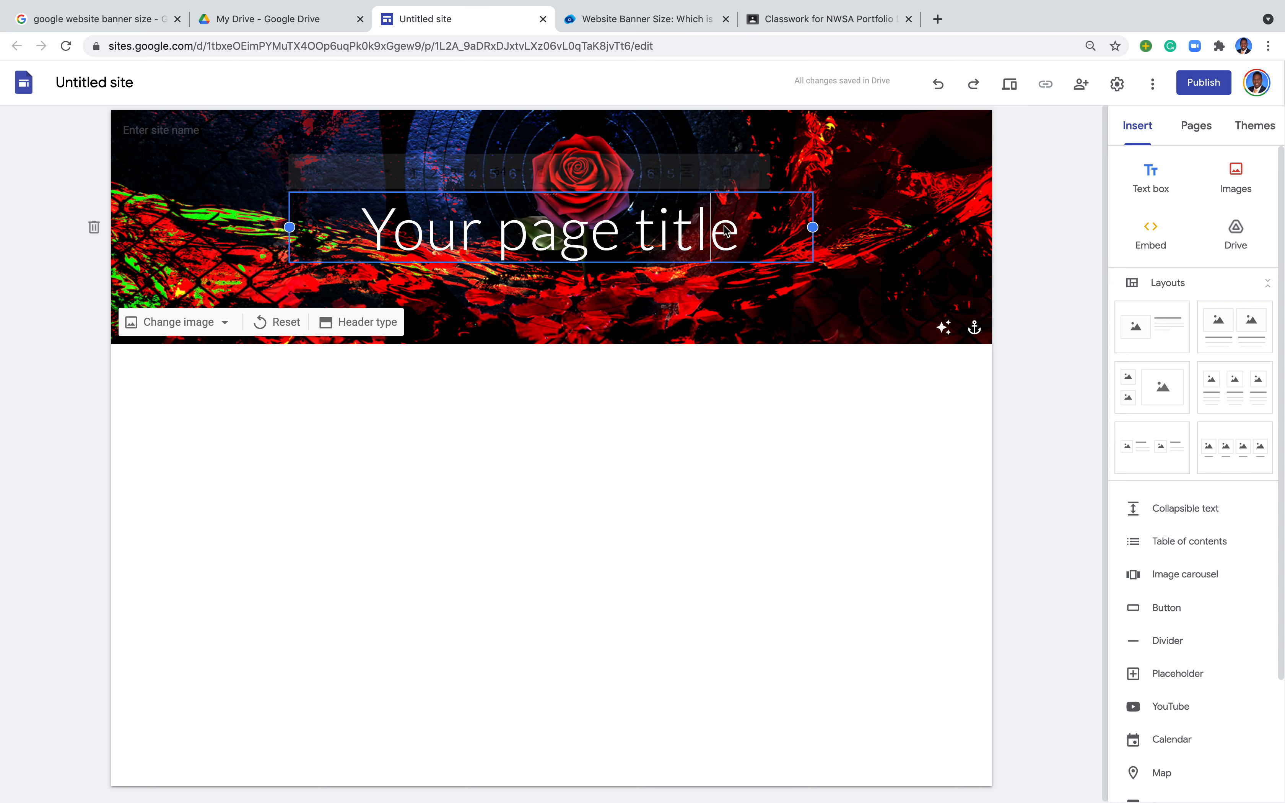
Step: Try right alignment on the page title, settle on centred, and set its font to Permanent Marker
left_click(742, 239)
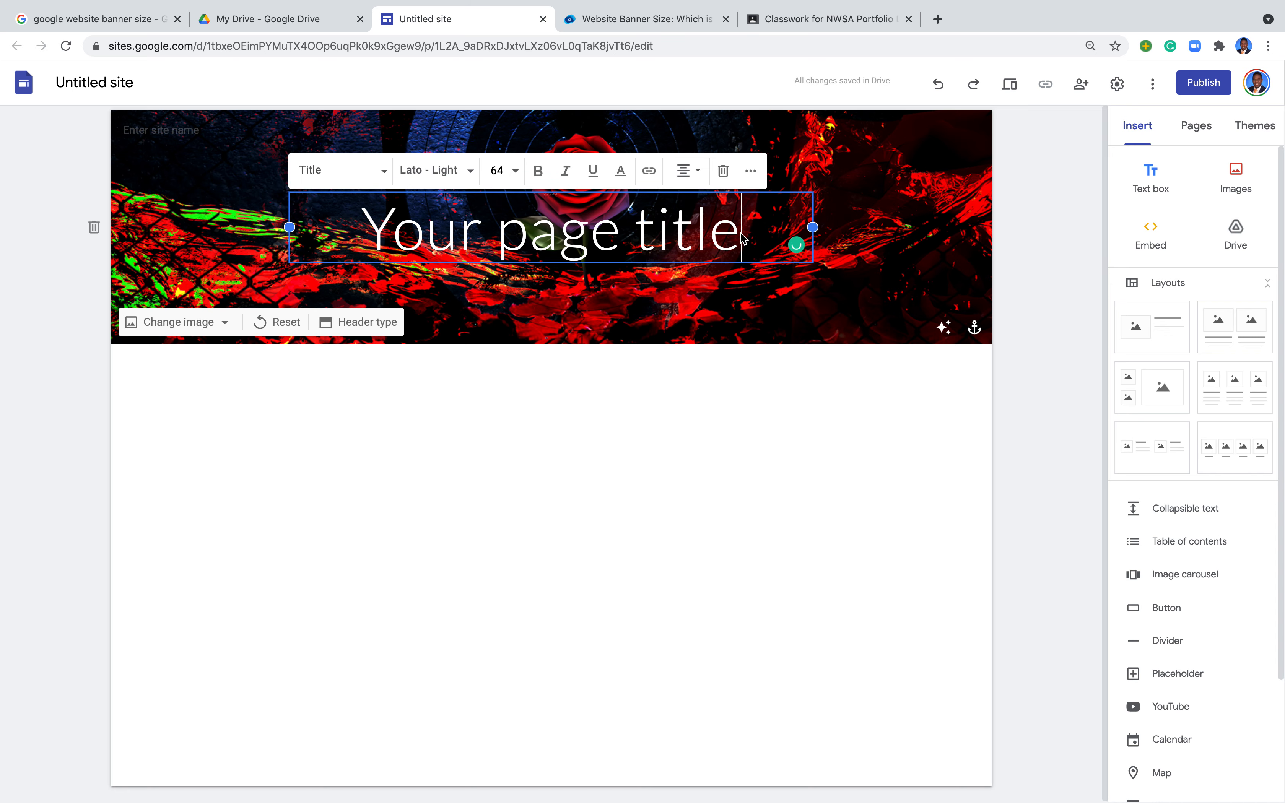
left_click(689, 171)
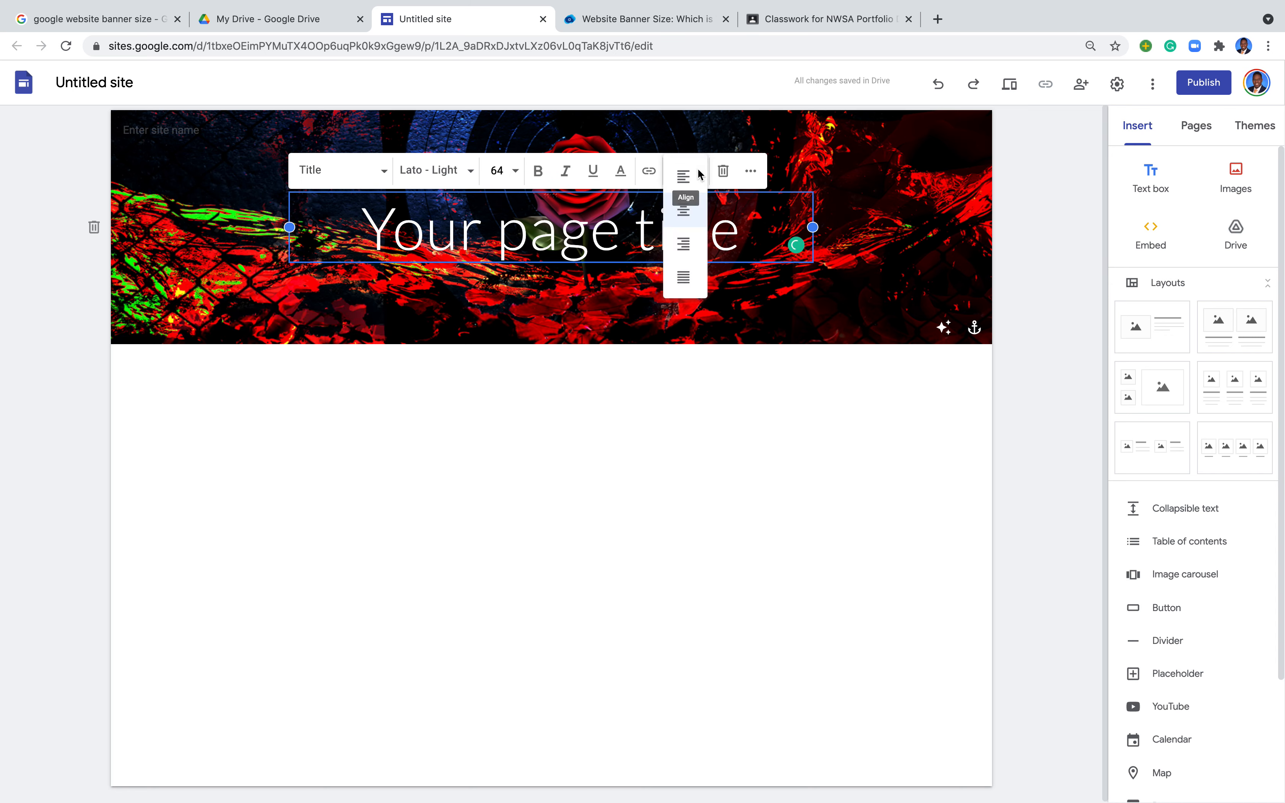
left_click(683, 244)
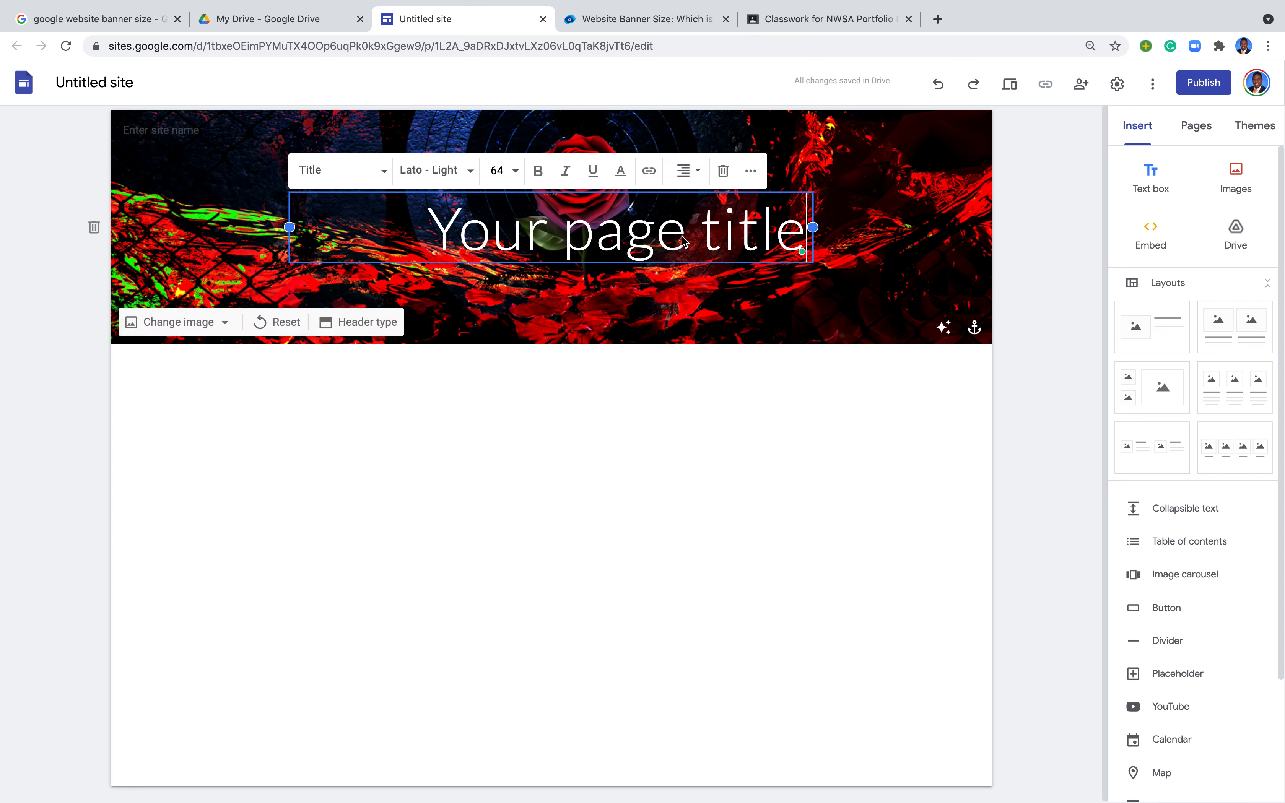
left_click(684, 172)
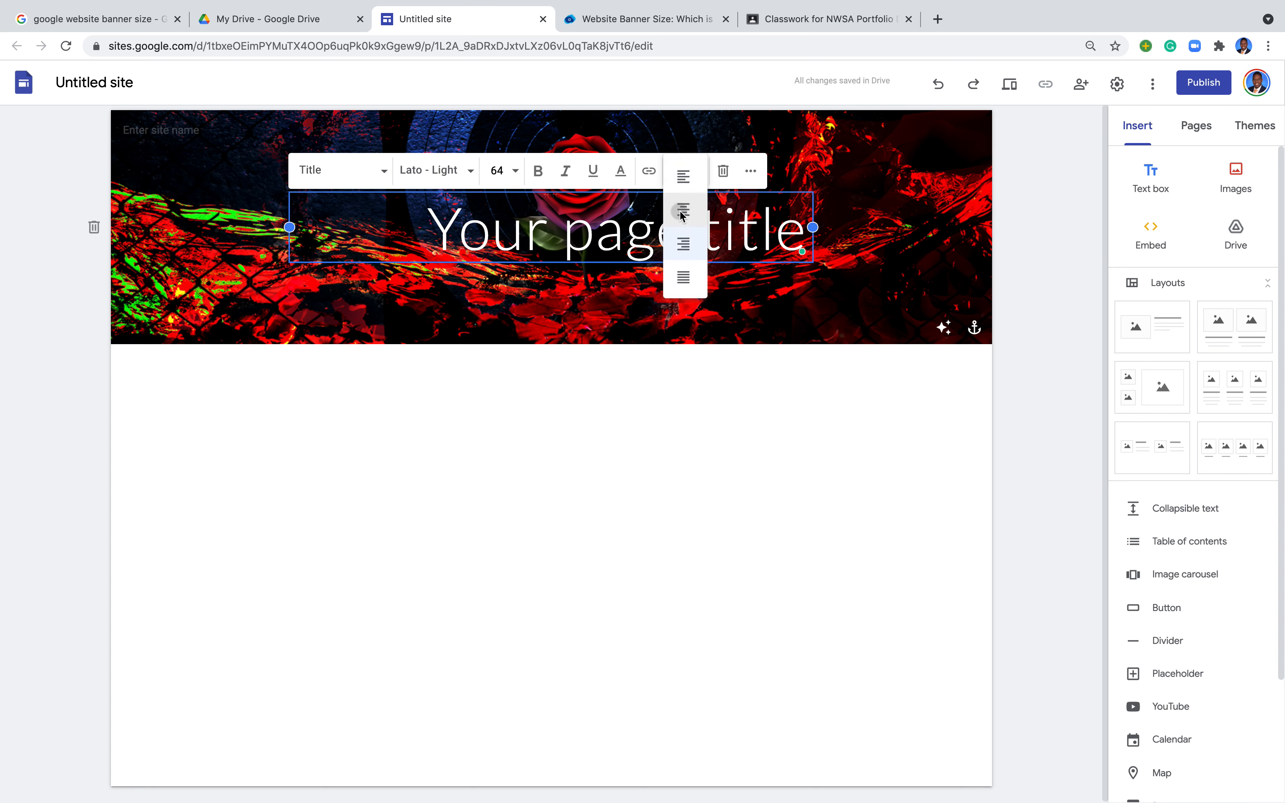
left_click(672, 209)
left_click(499, 170)
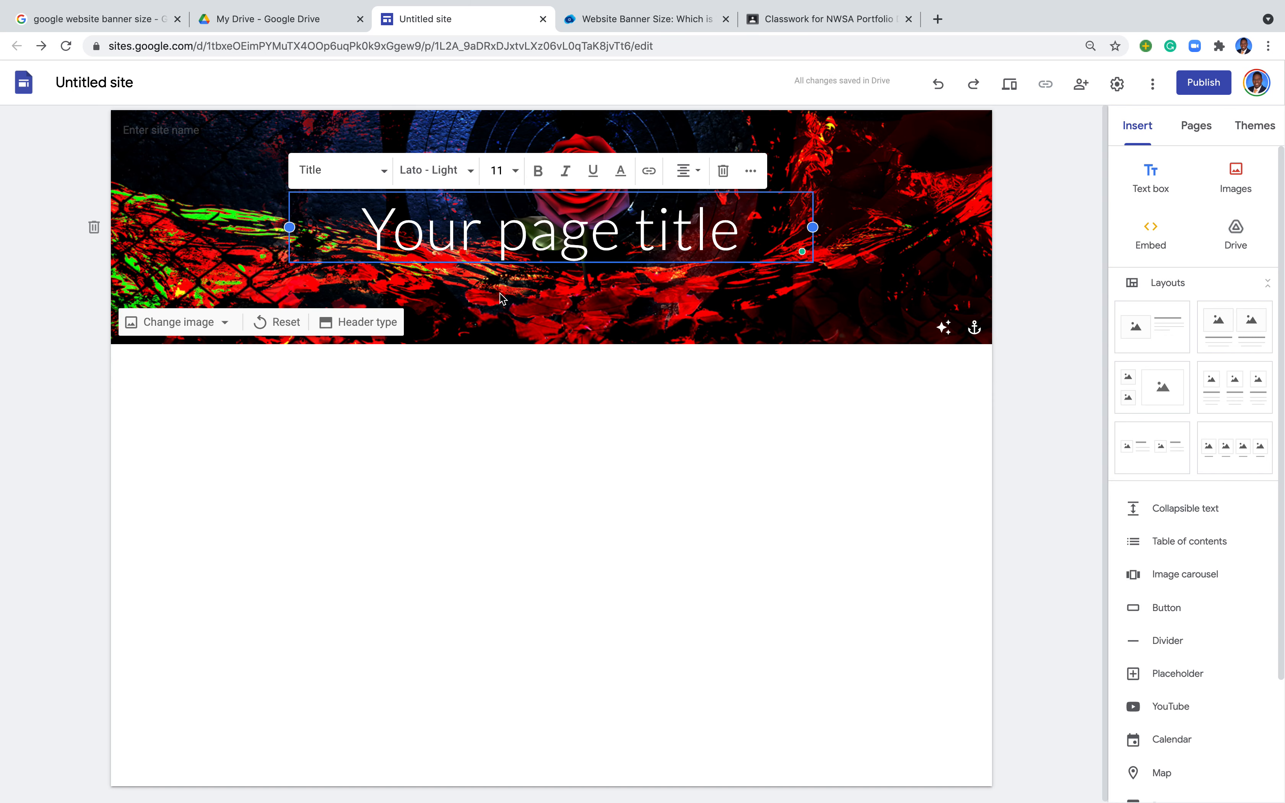
left_click(468, 171)
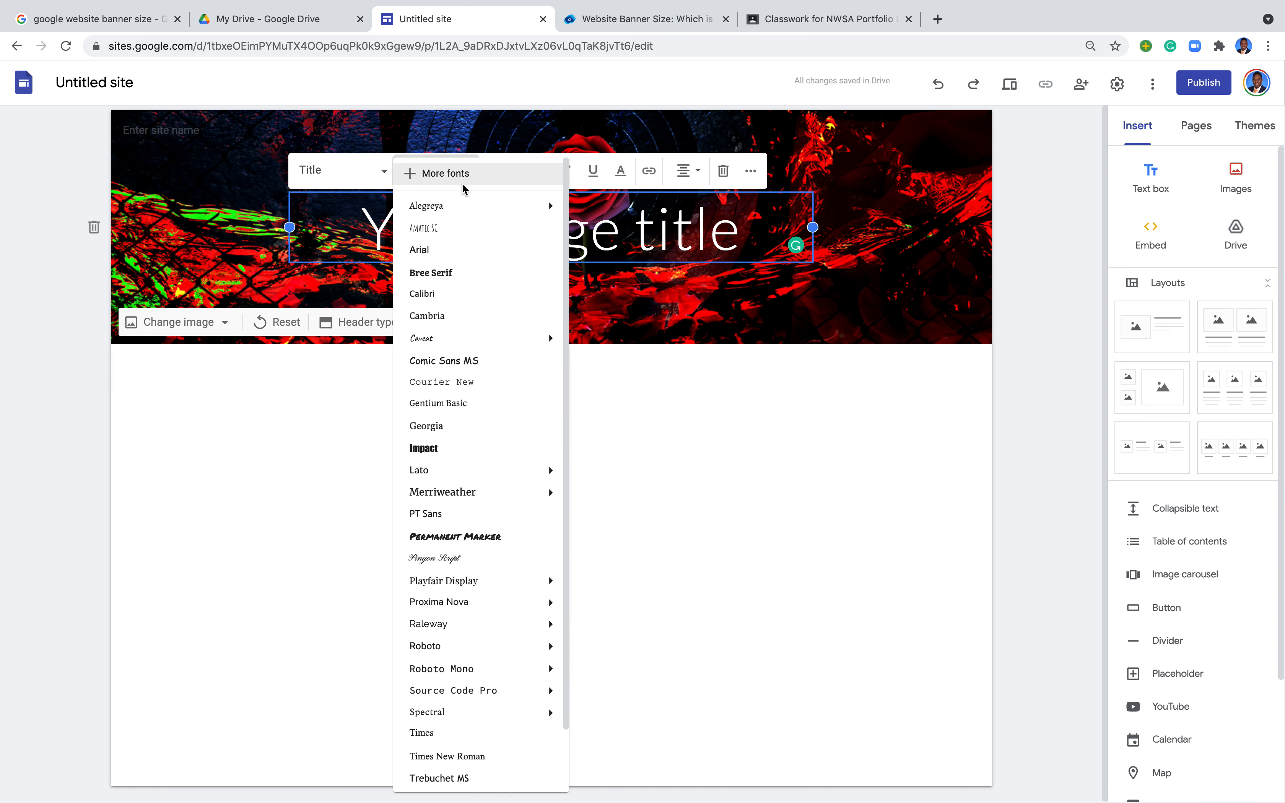
left_click(501, 538)
left_click_drag(742, 245, 336, 238)
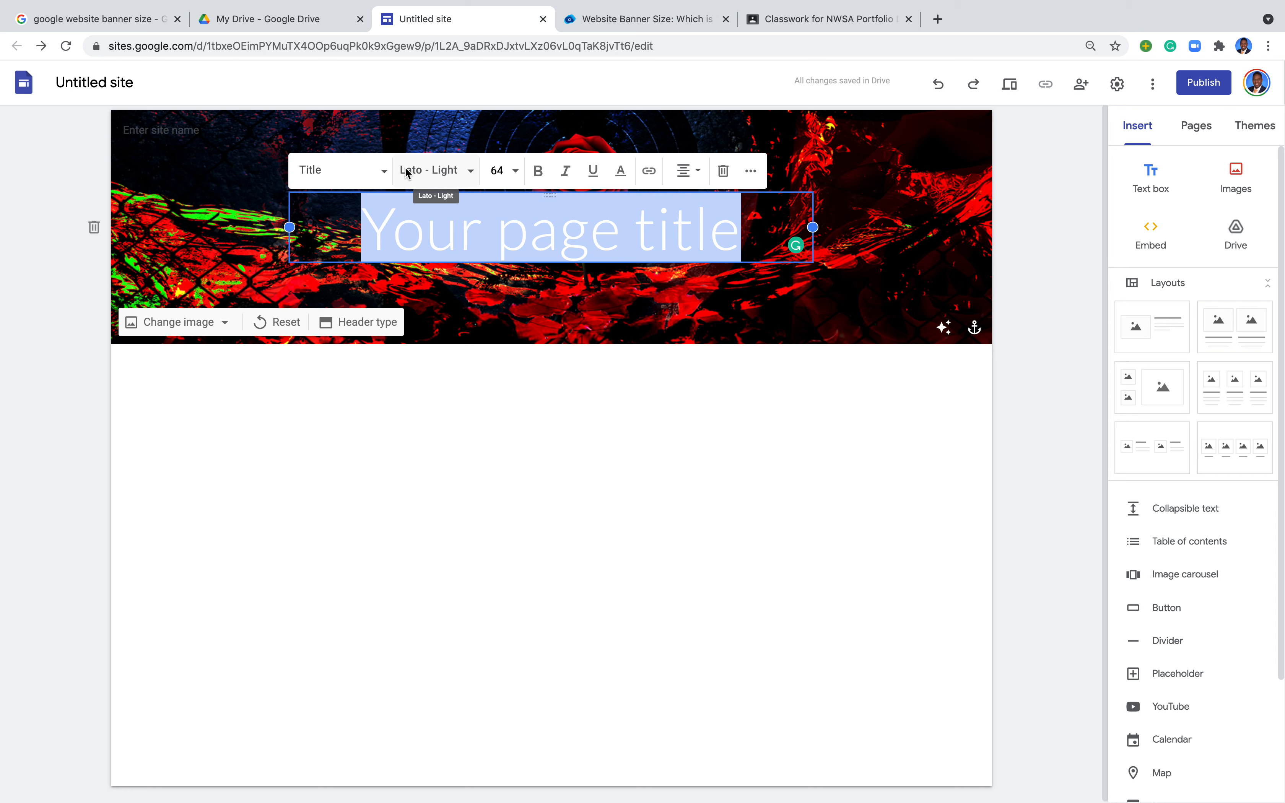
left_click(1003, 274)
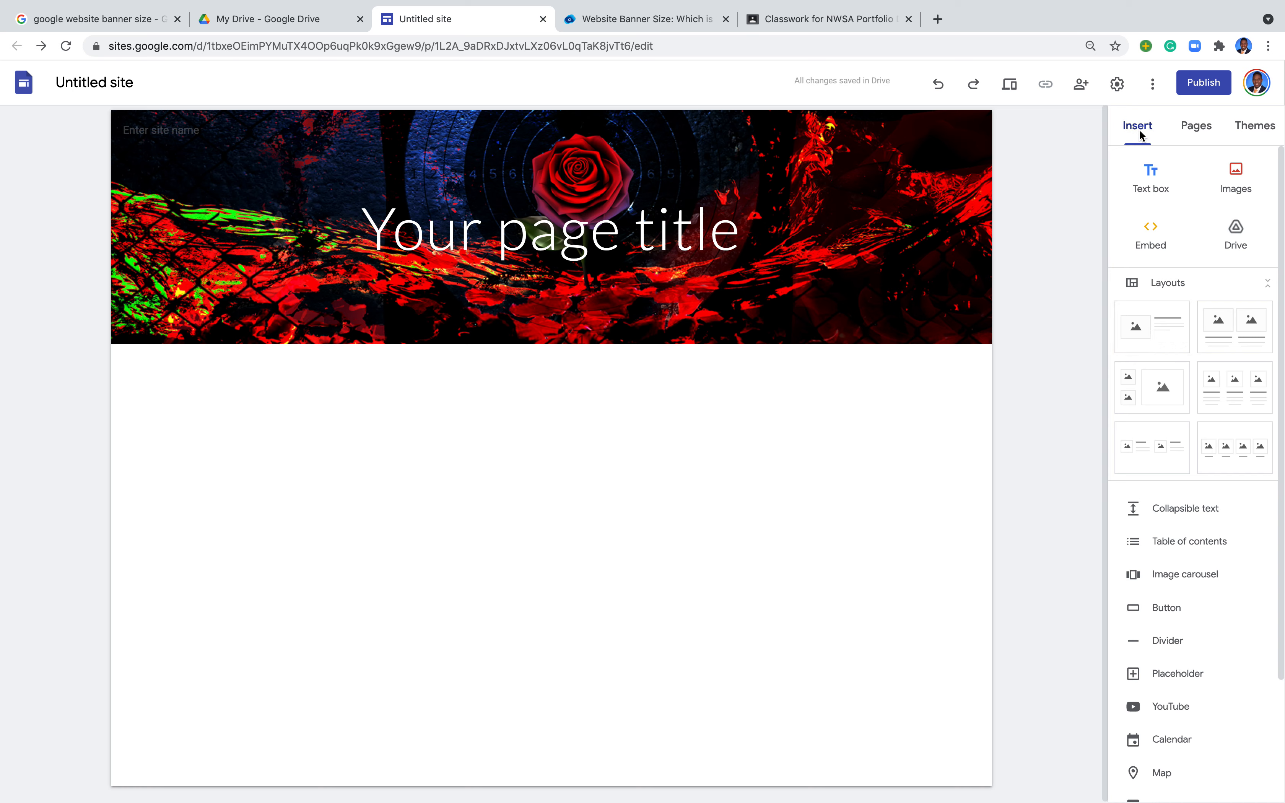
Step: Add an image-beside-text layout section below the banner header
left_click(1153, 325)
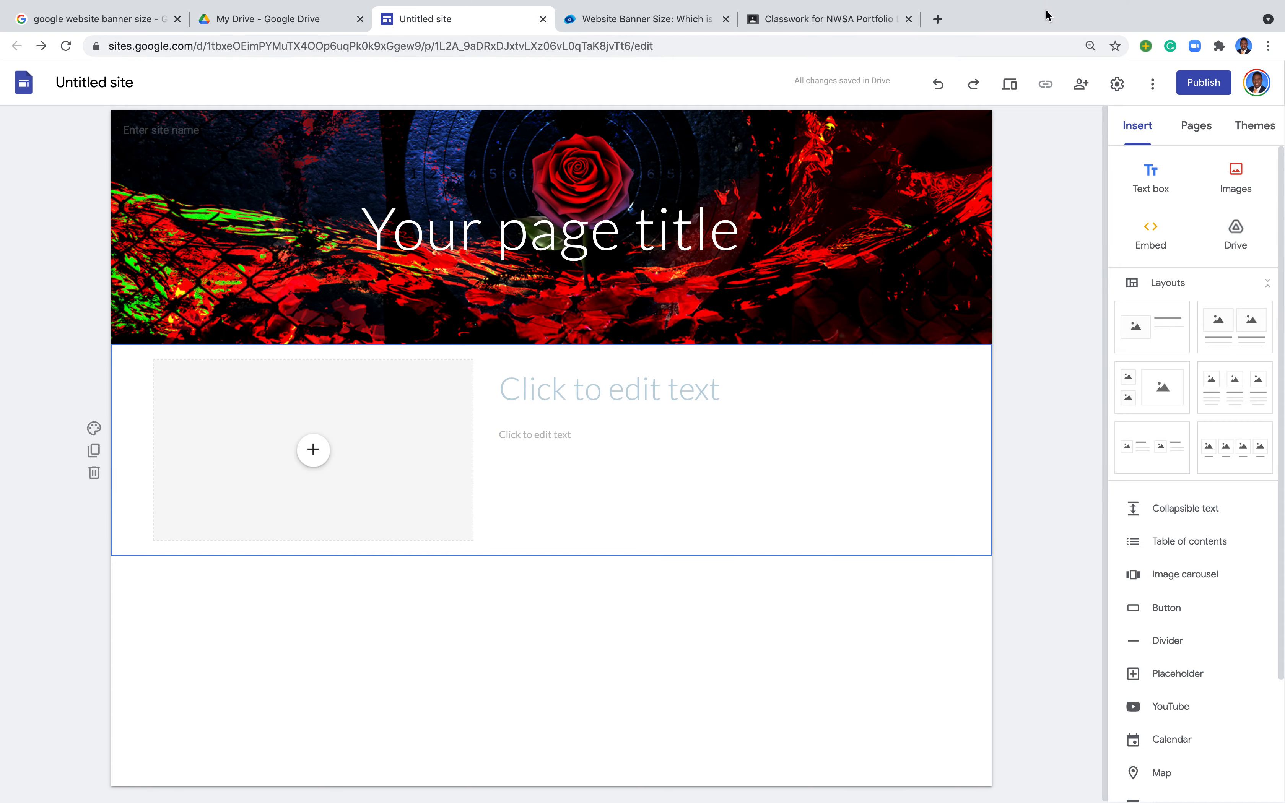
mouse_move(1, 1)
left_click(45, 26)
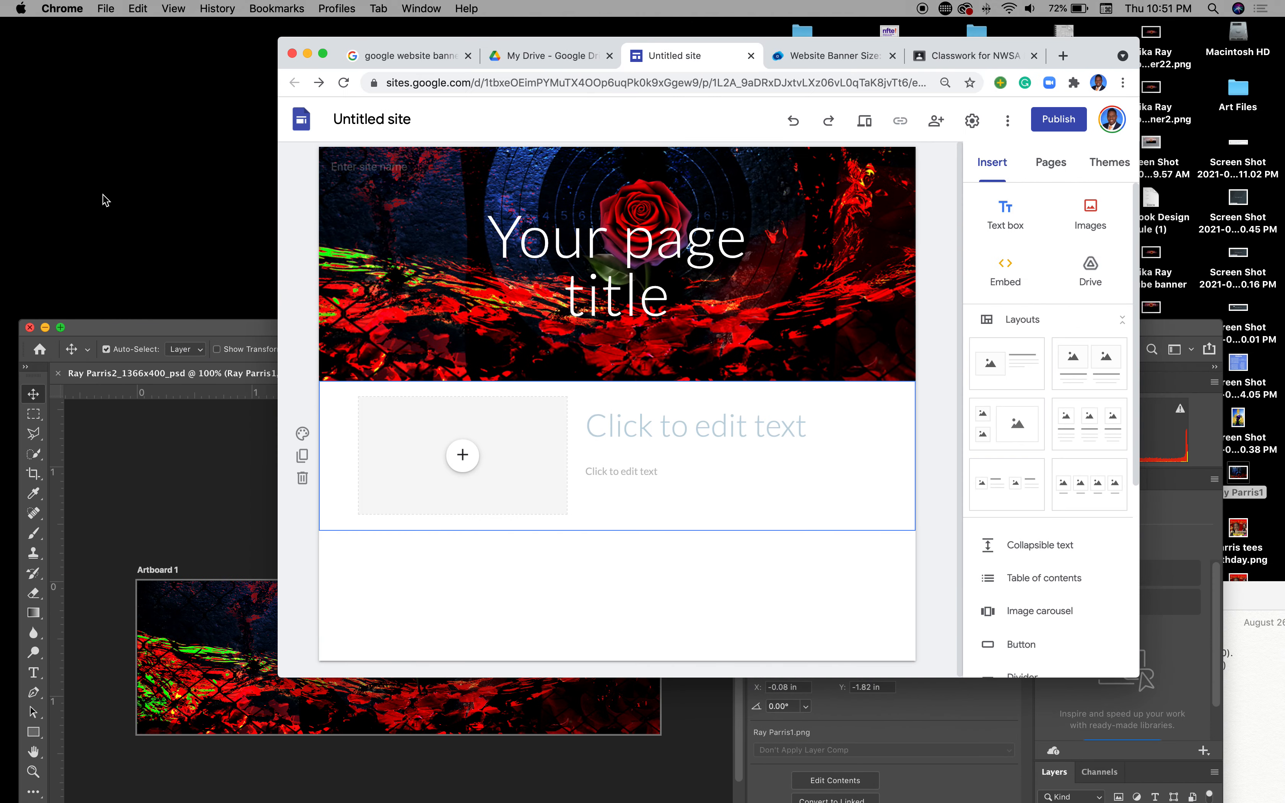
Step: Create a new 1366 × 1234 px, 300 ppi artboard document with a black background
left_click(160, 473)
left_click_drag(221, 332, 195, 127)
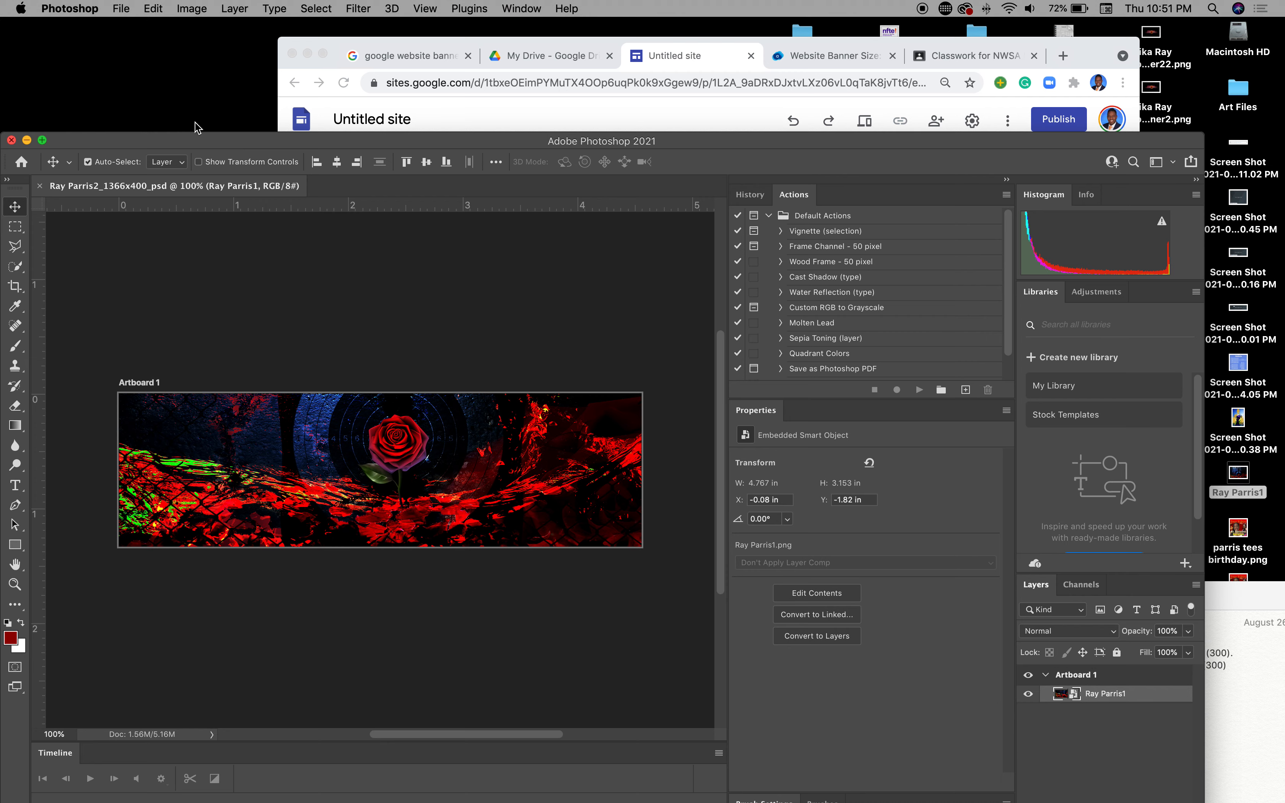
left_click(120, 9)
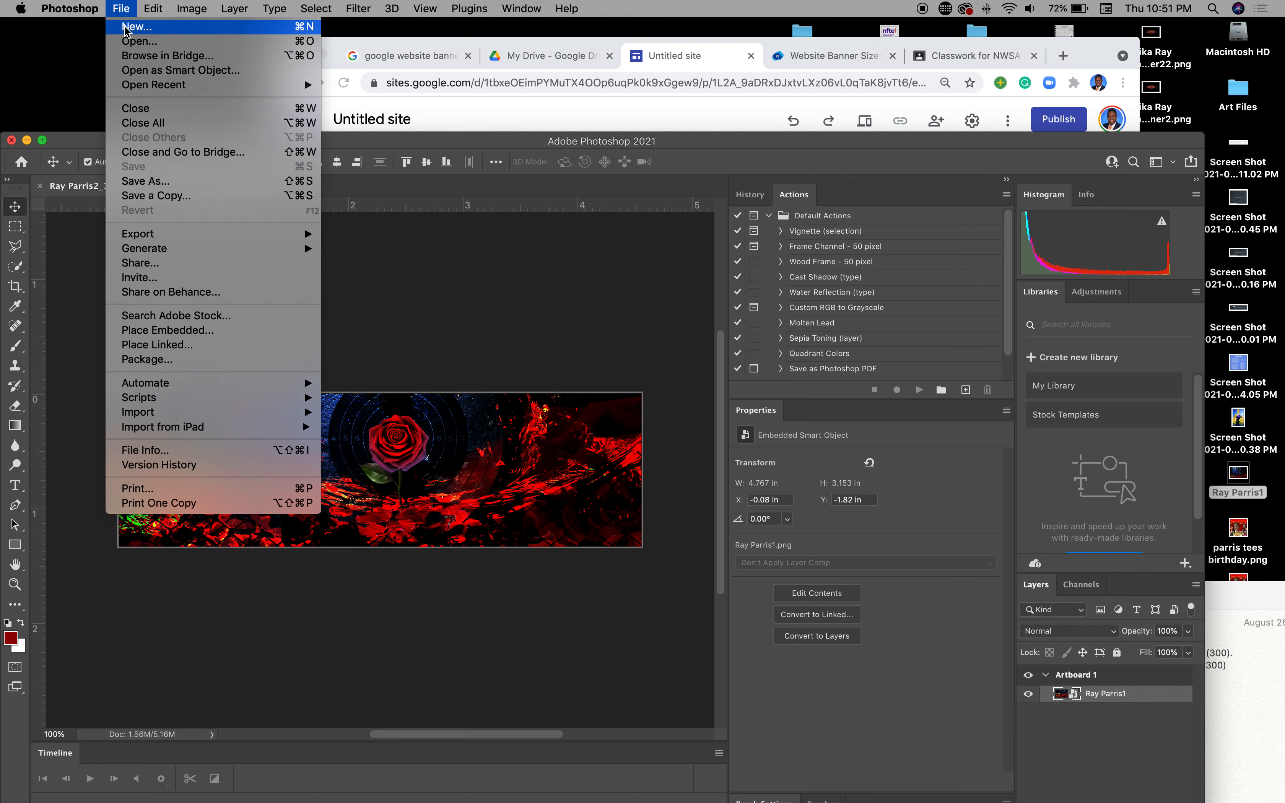
left_click(130, 22)
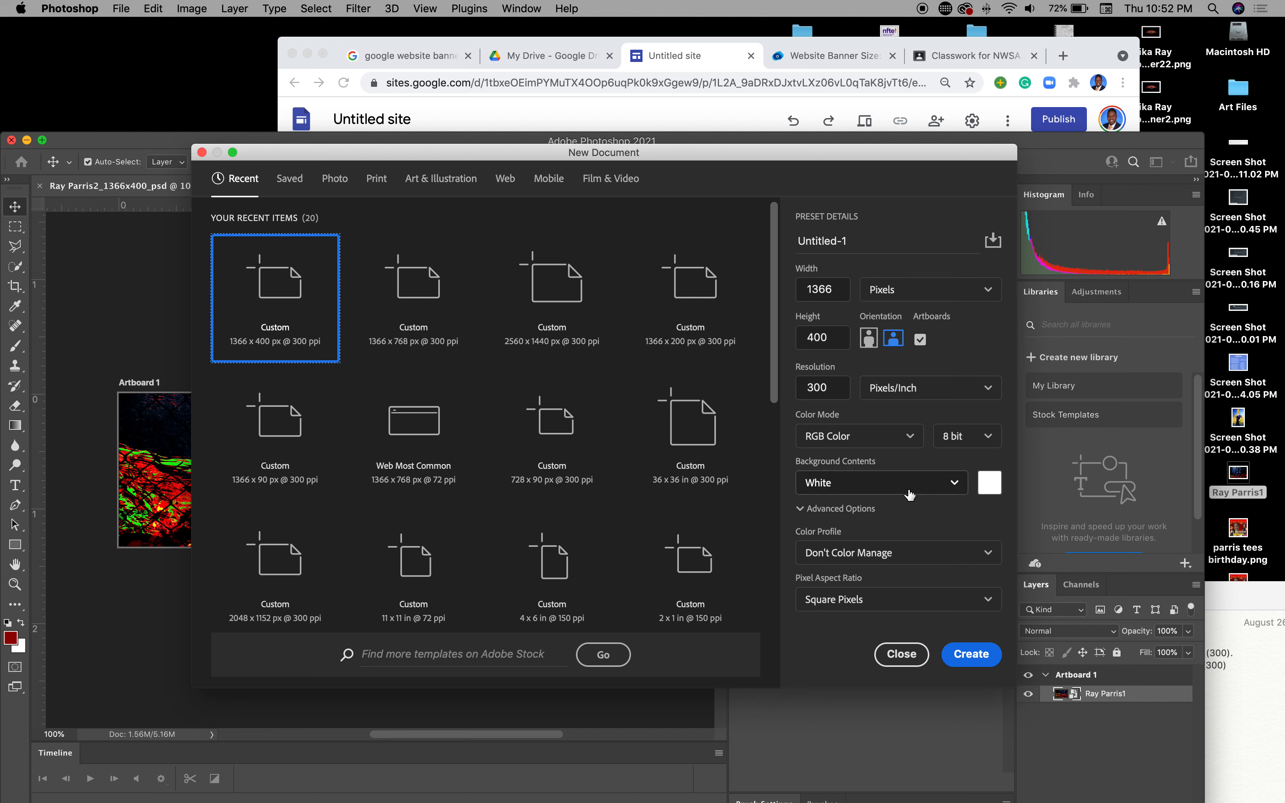
left_click(954, 484)
left_click(816, 538)
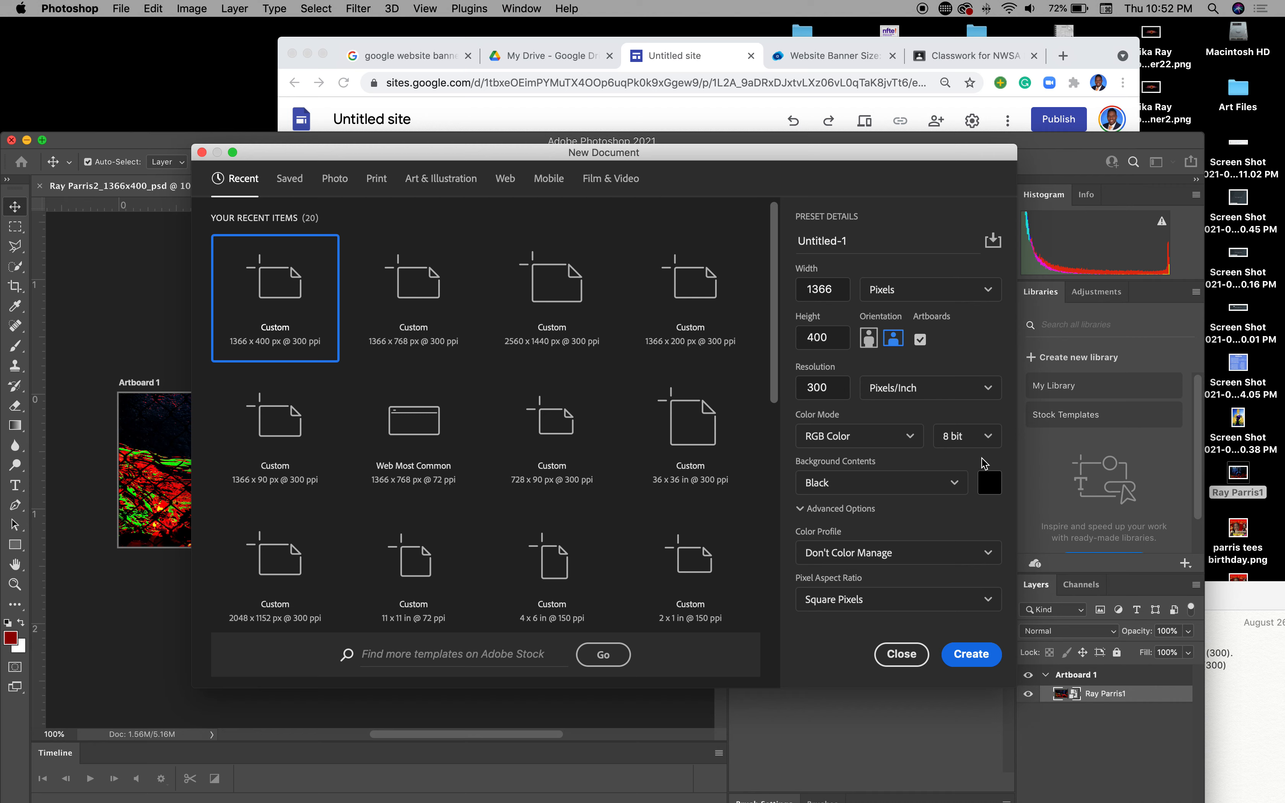
double_click(837, 339)
type("1234")
left_click(971, 653)
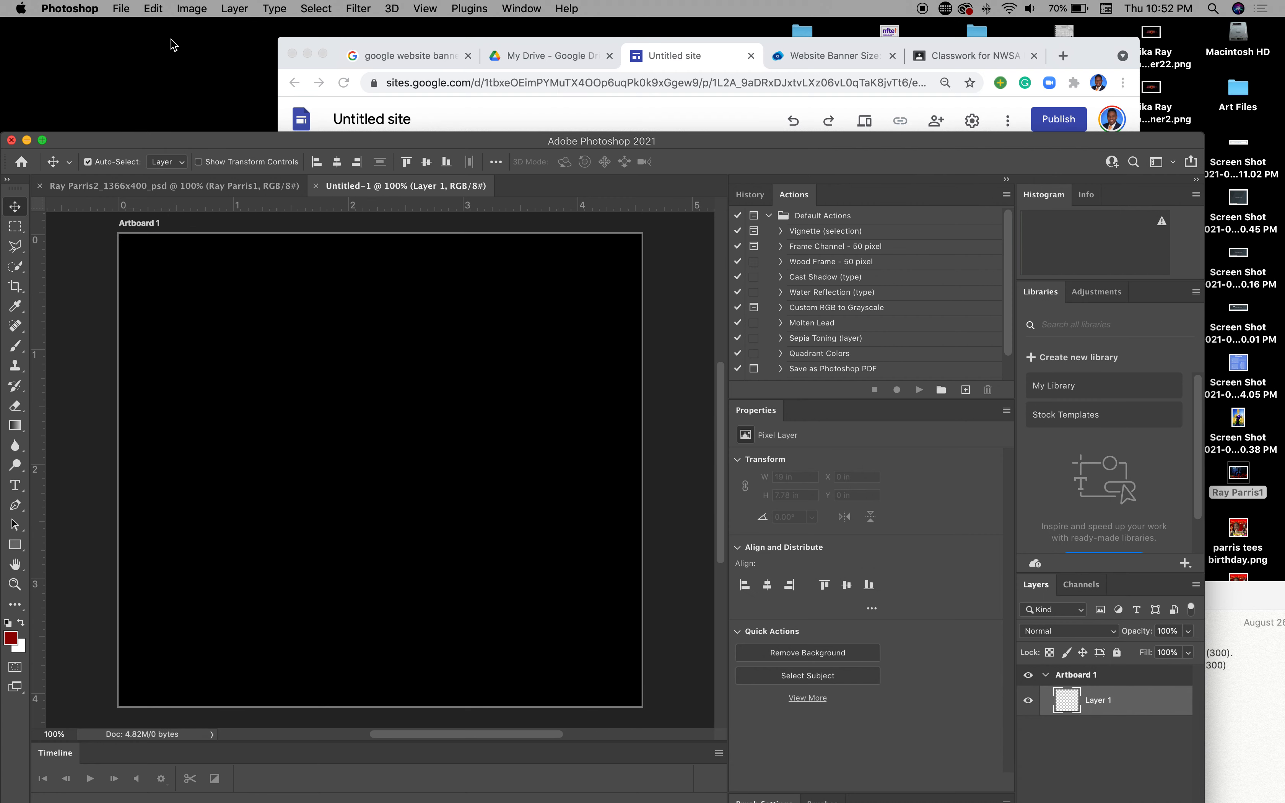
left_click(122, 9)
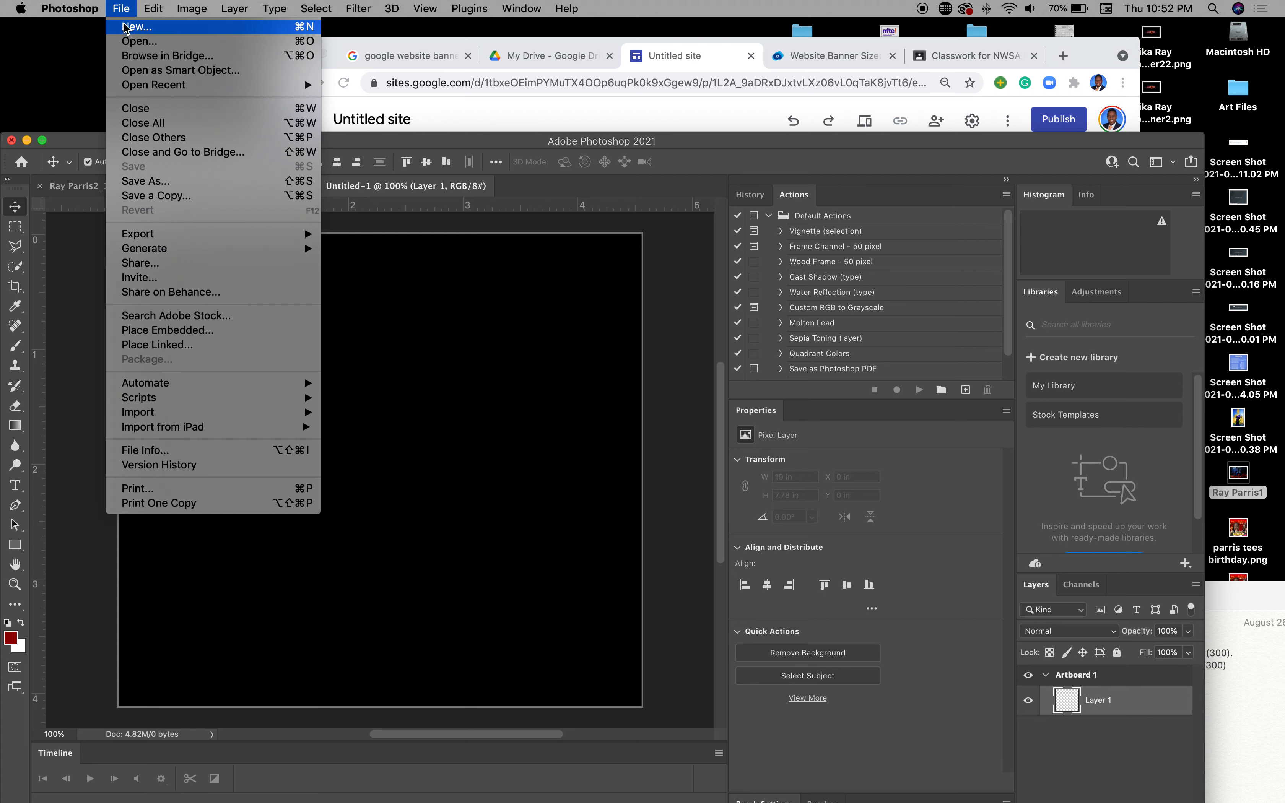
left_click(133, 182)
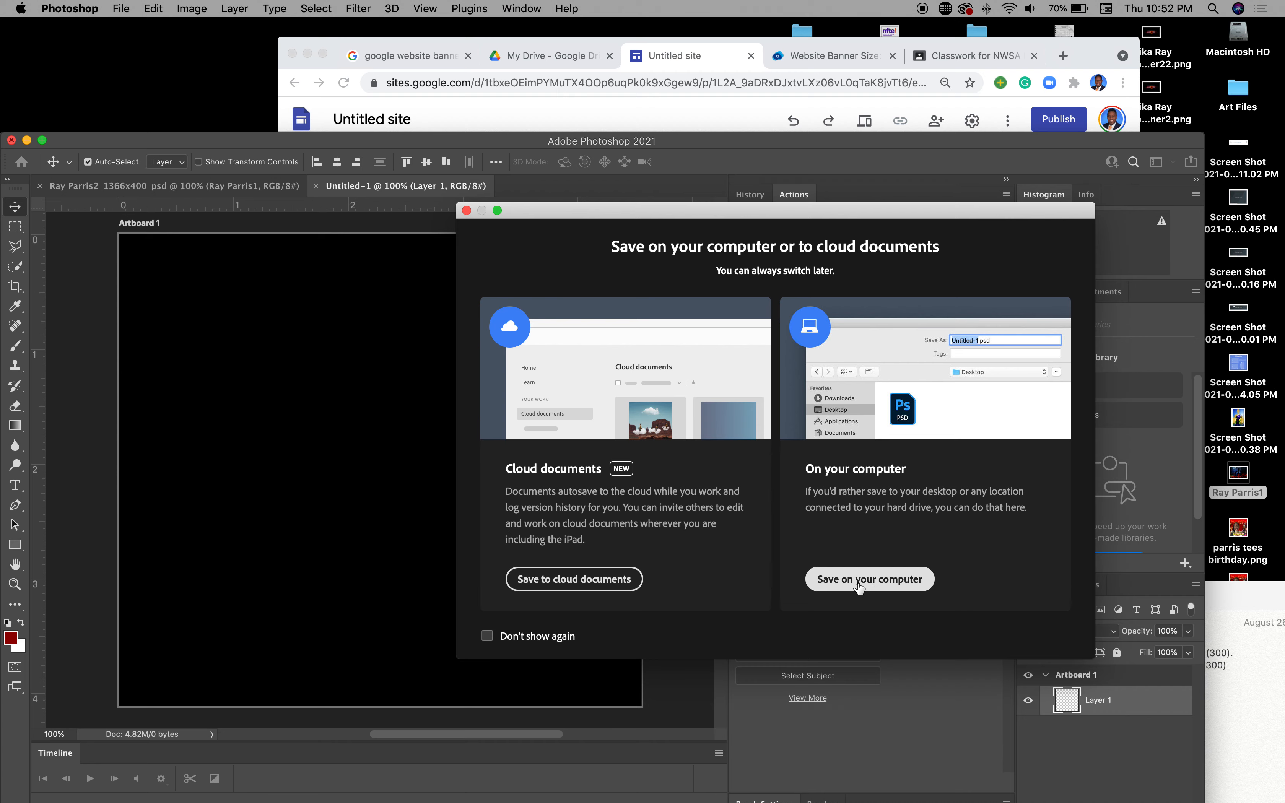
left_click(466, 211)
left_click(117, 8)
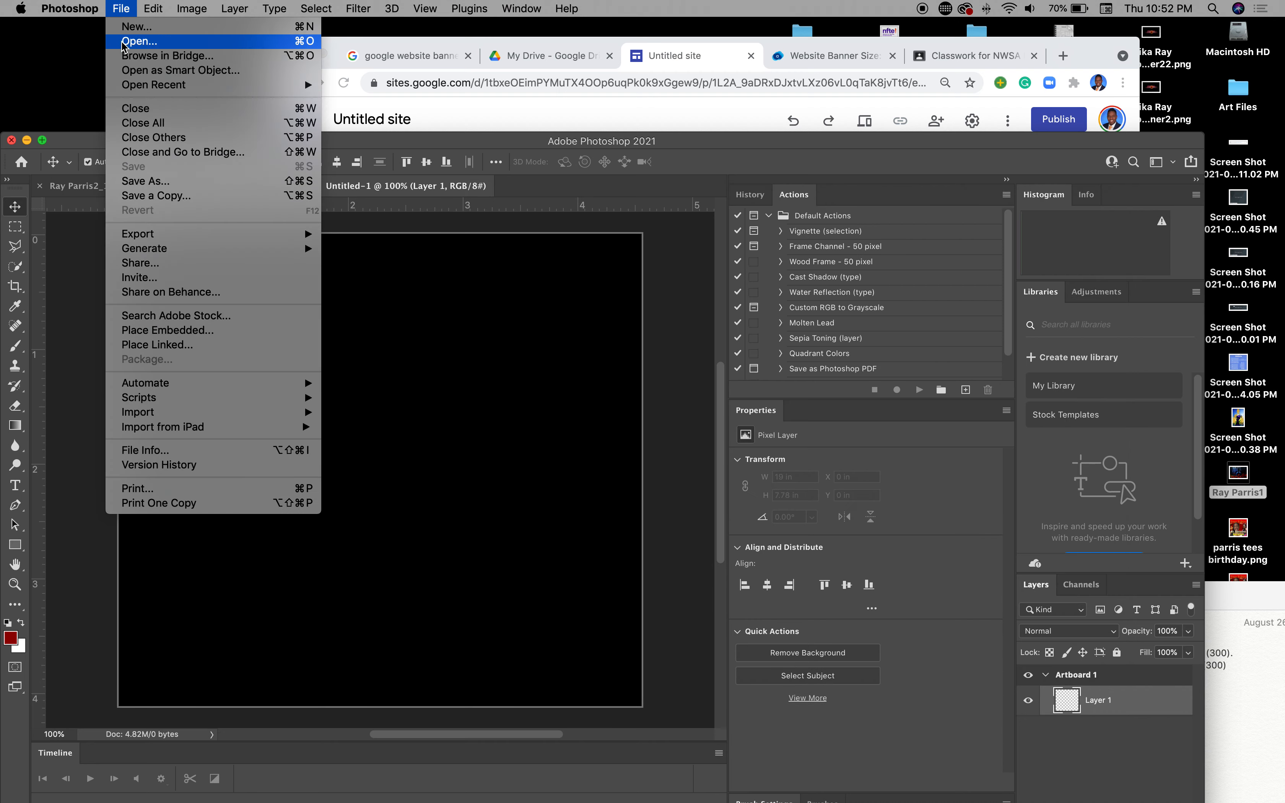
mouse_move(162, 233)
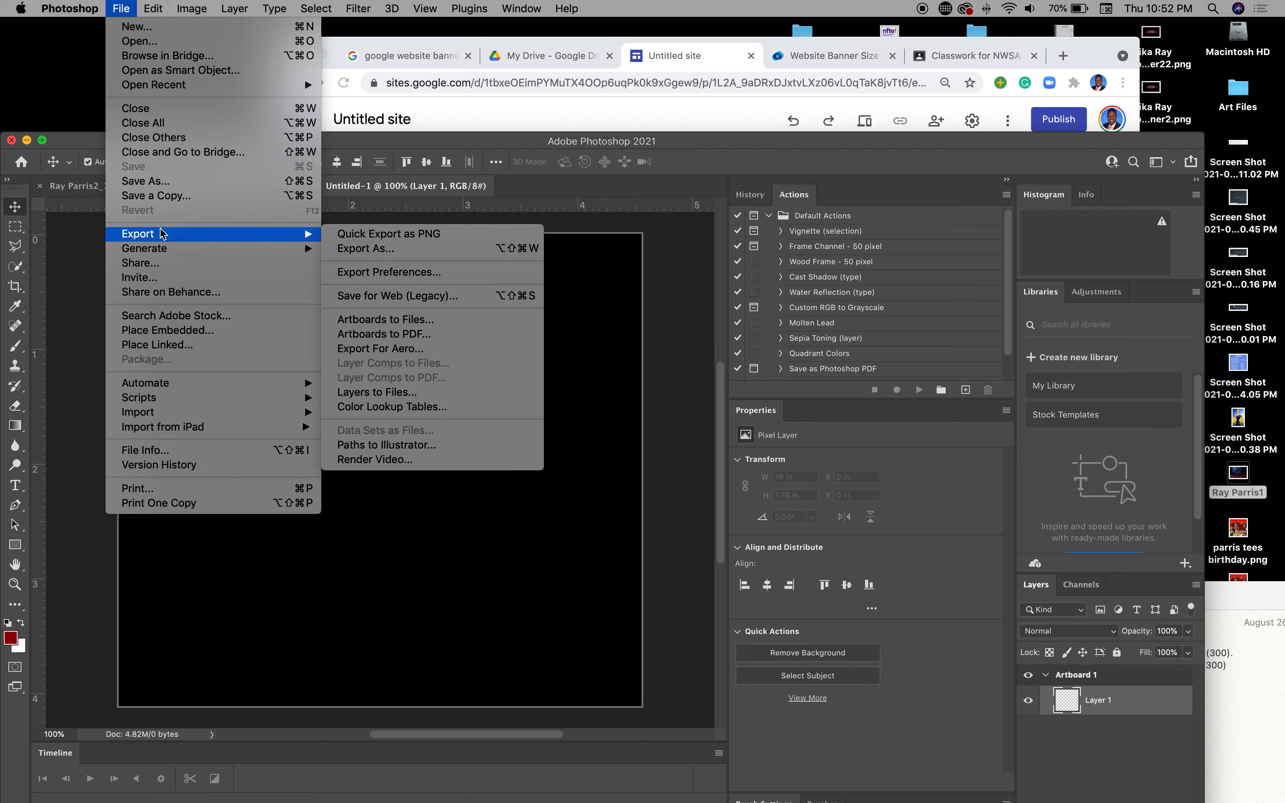
left_click(374, 249)
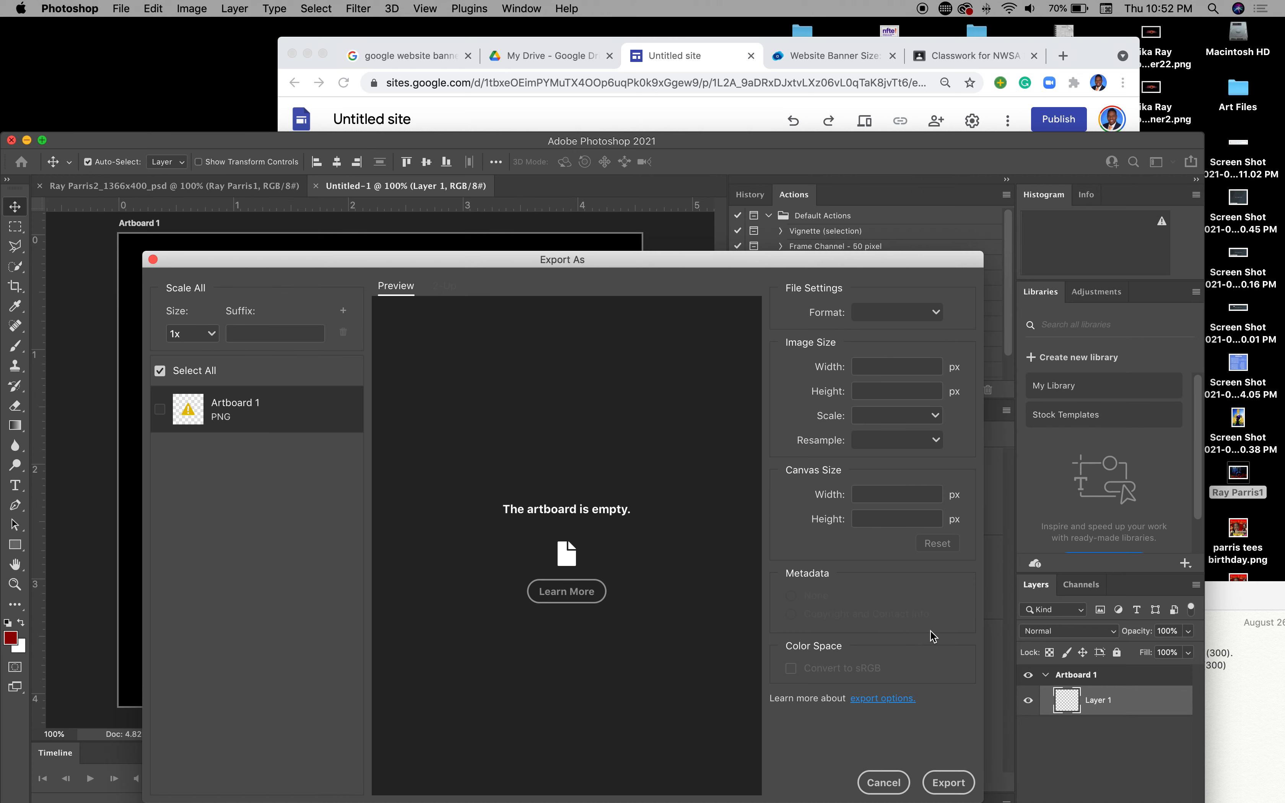
left_click(955, 787)
left_click(890, 785)
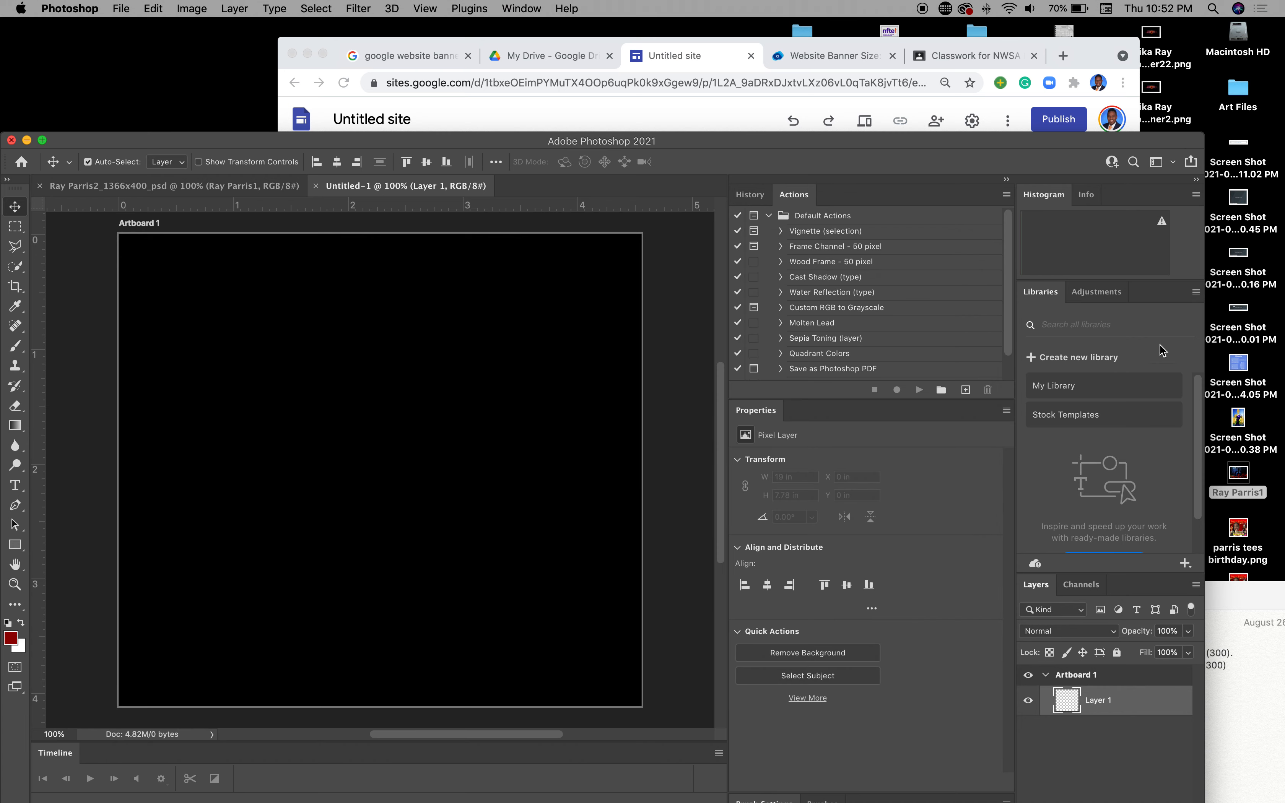
left_click_drag(1241, 311, 470, 343)
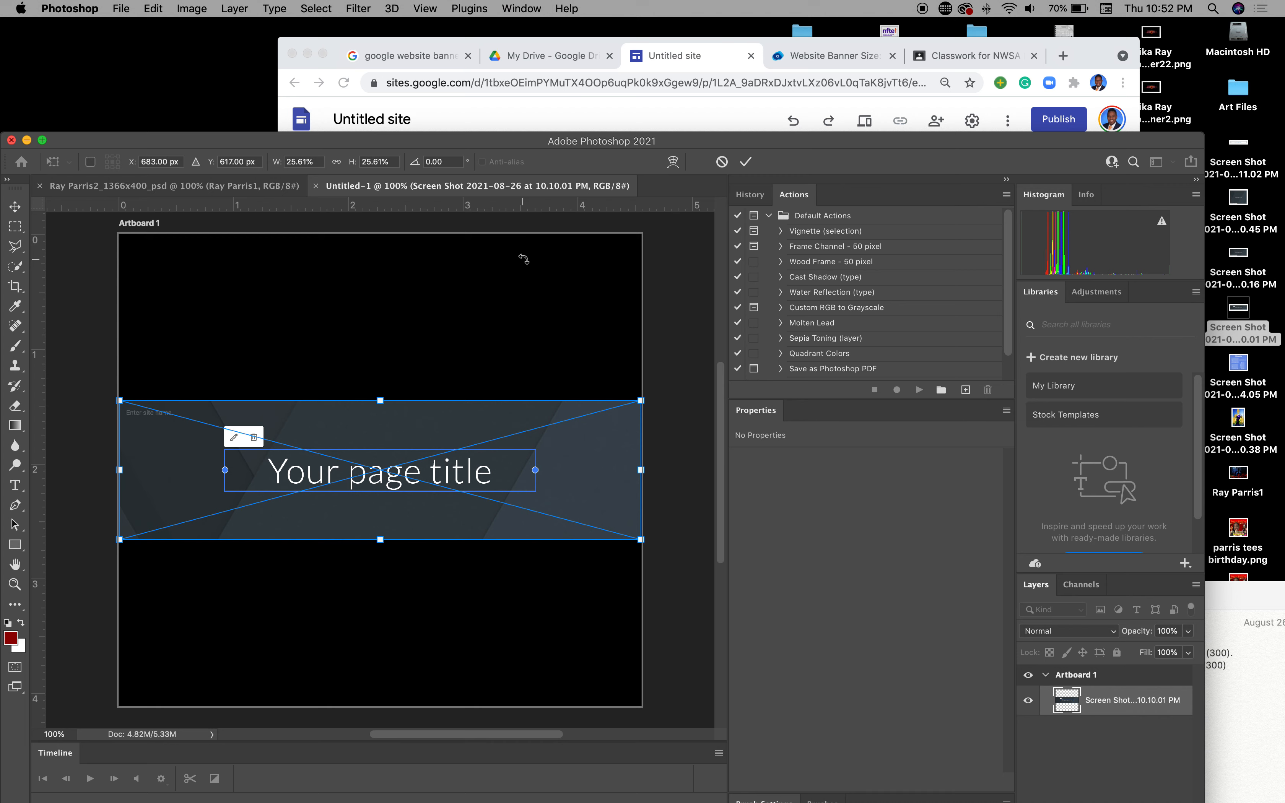
Step: Commit the placed screenshot and select the entire artboard
key("Return")
key("super+a")
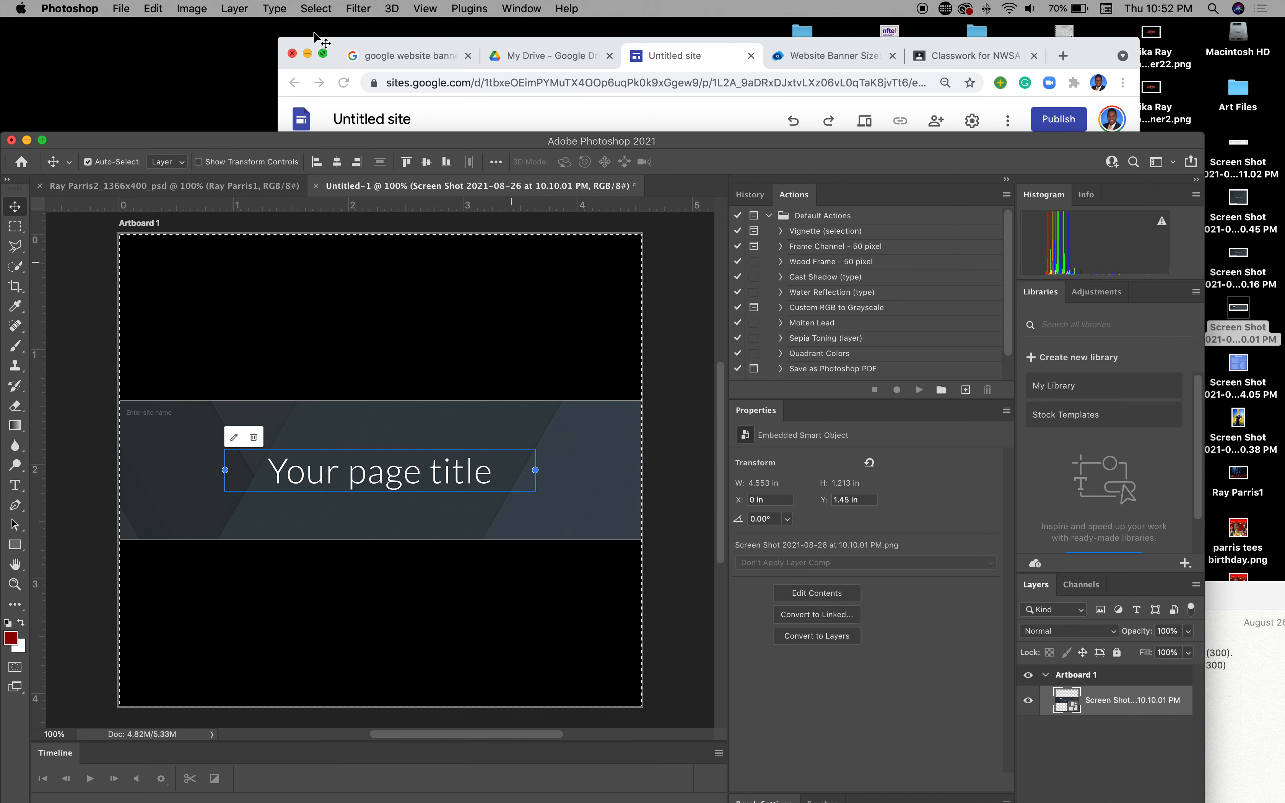
left_click(316, 8)
left_click(316, 27)
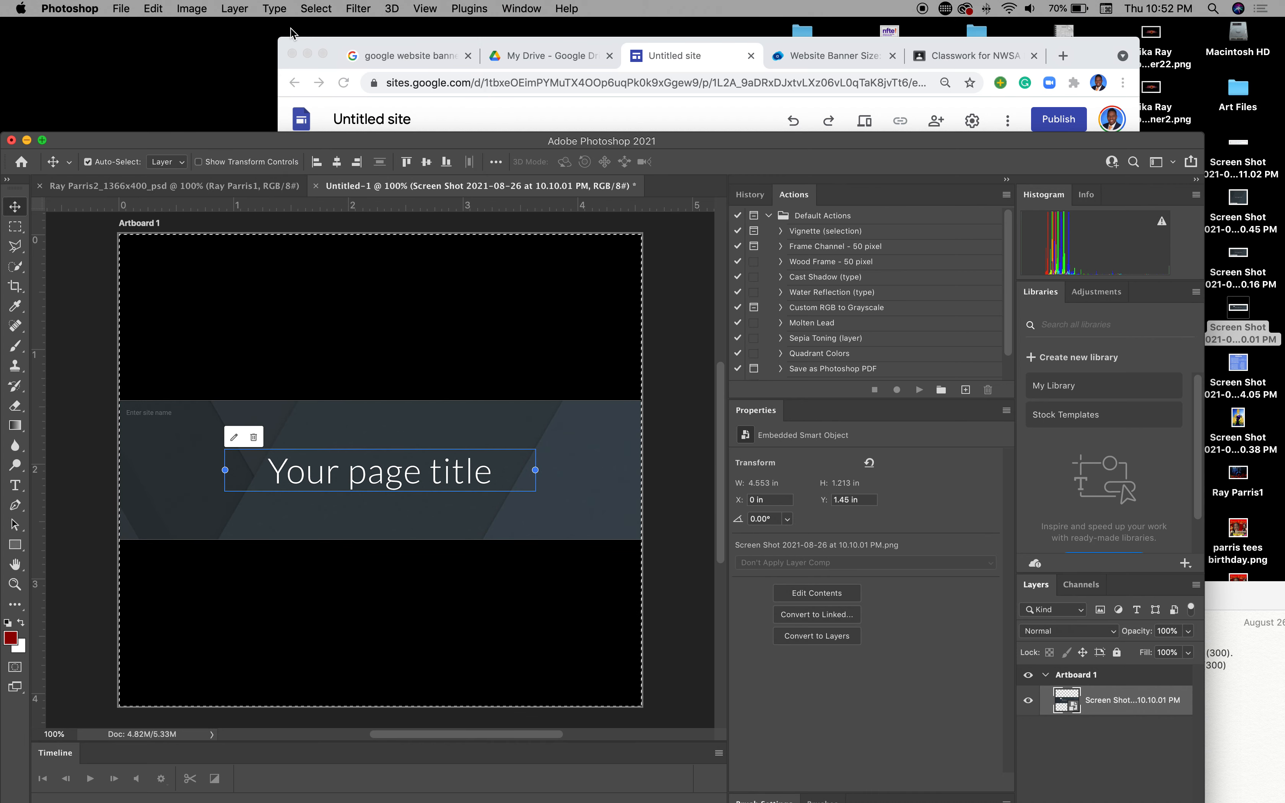
left_click(153, 9)
left_click(154, 118)
left_click(175, 8)
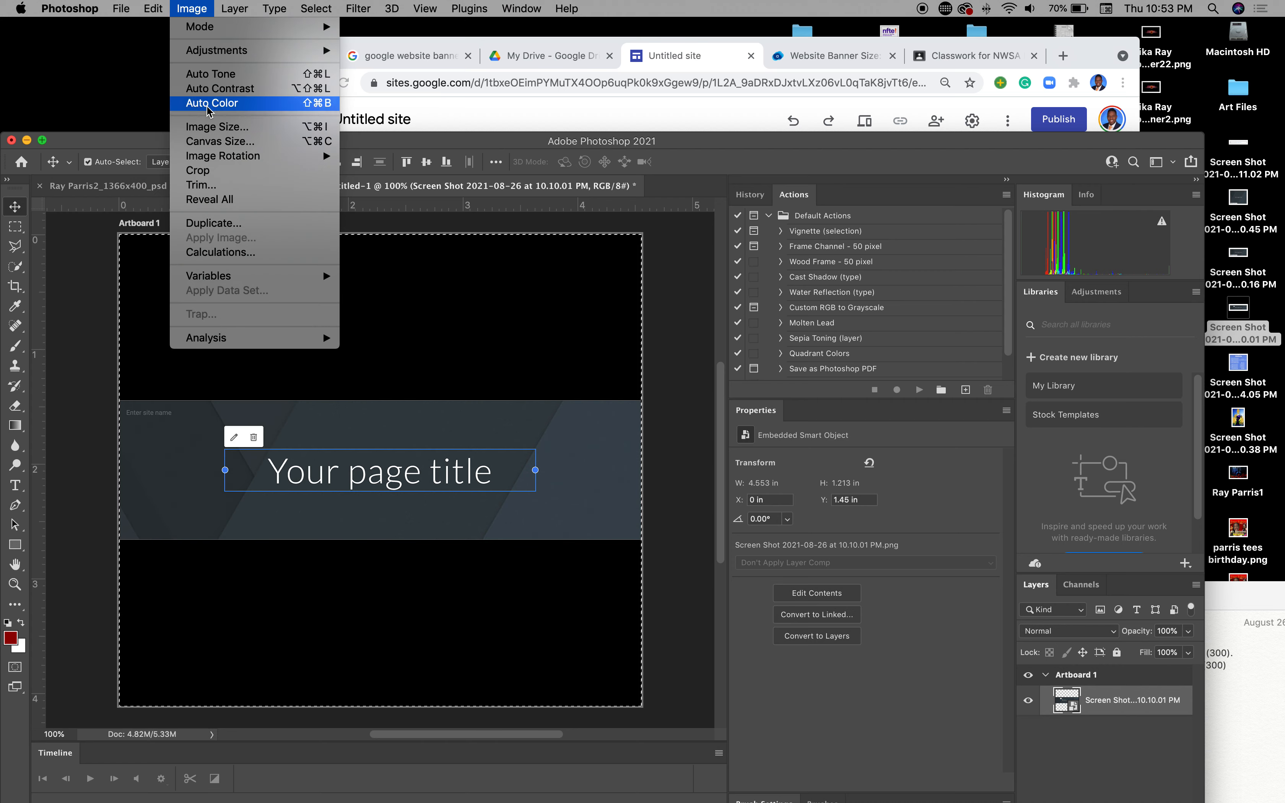
mouse_move(154, 8)
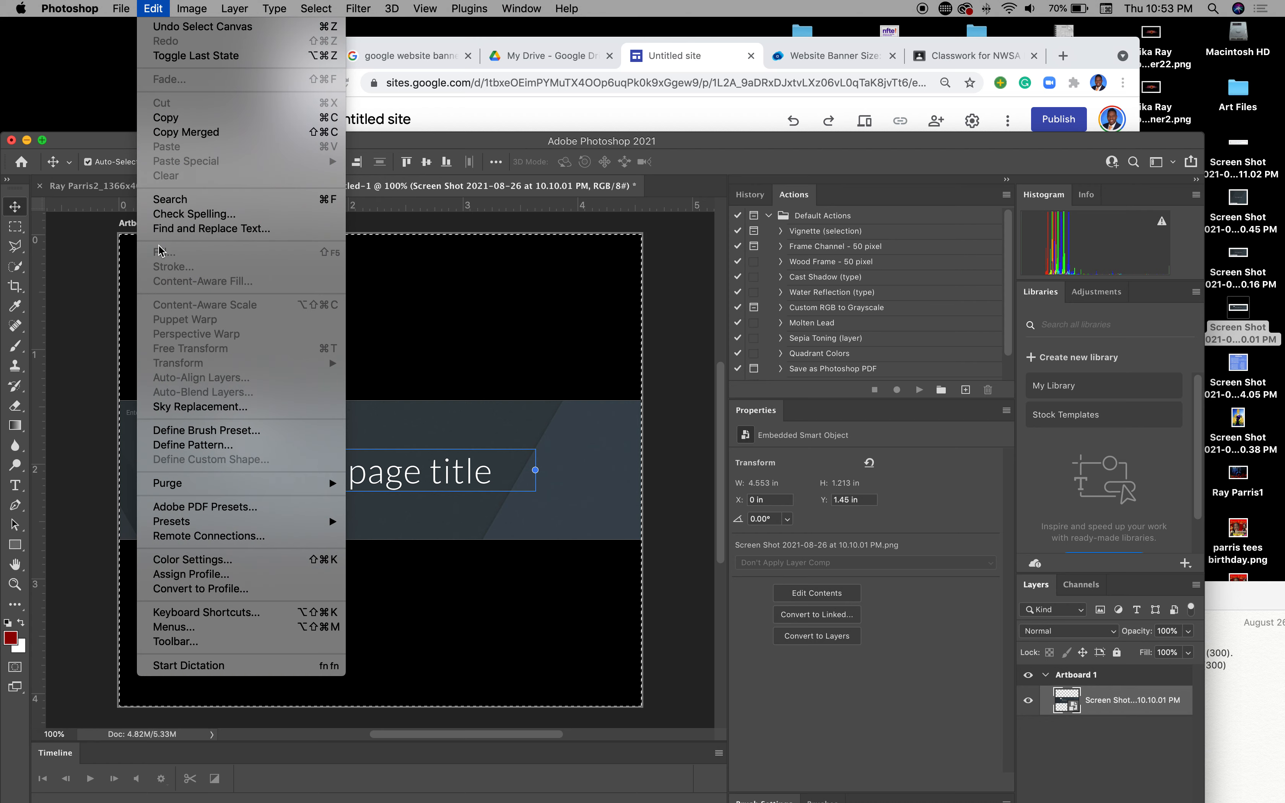
left_click(507, 323)
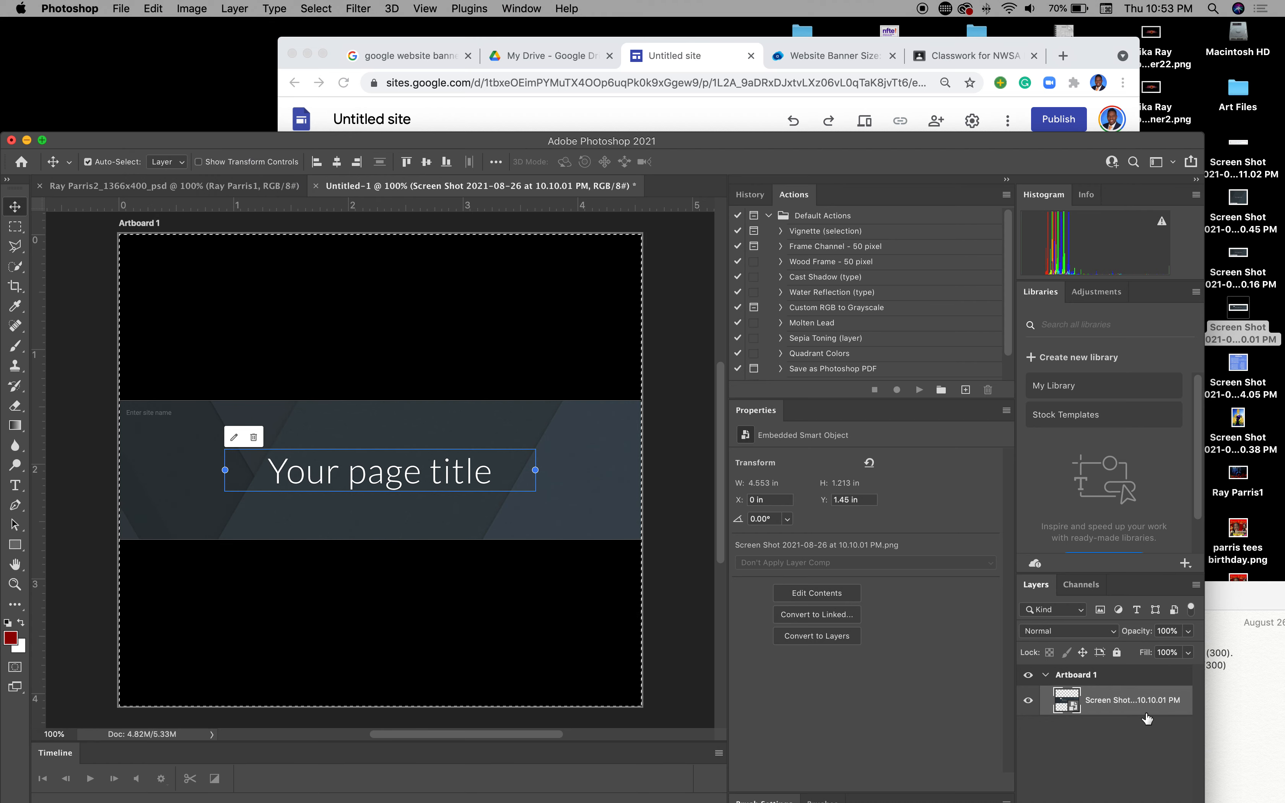
Step: Rasterize the screenshot layer into a plain pixel layer
right_click(1150, 709)
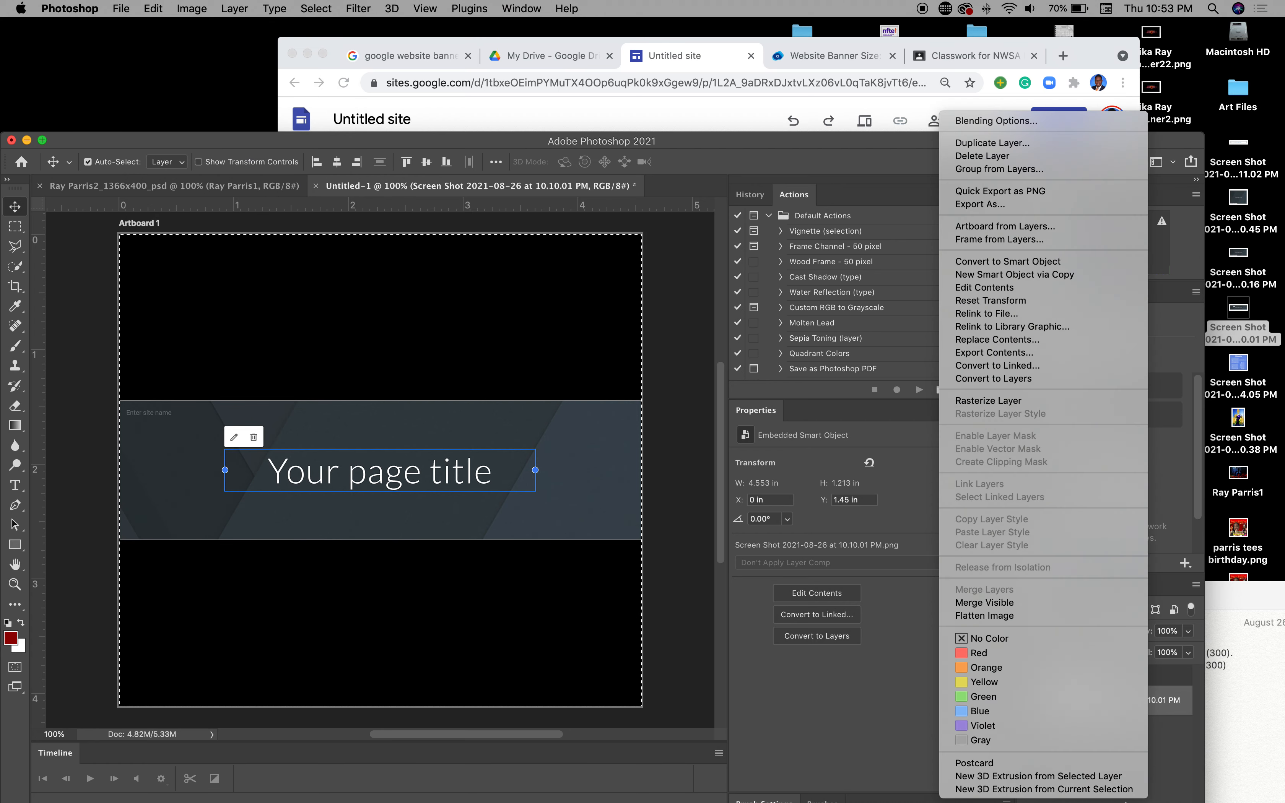
left_click(1194, 760)
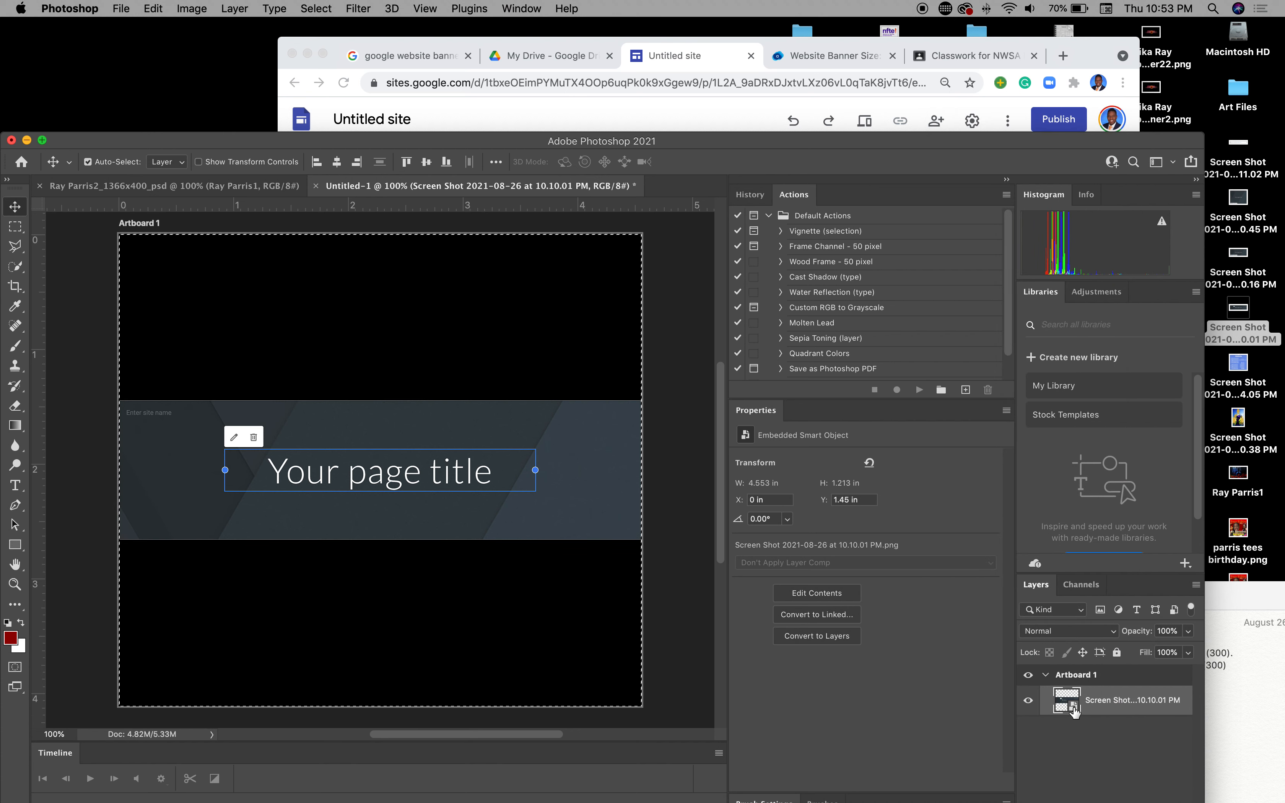
right_click(1118, 709)
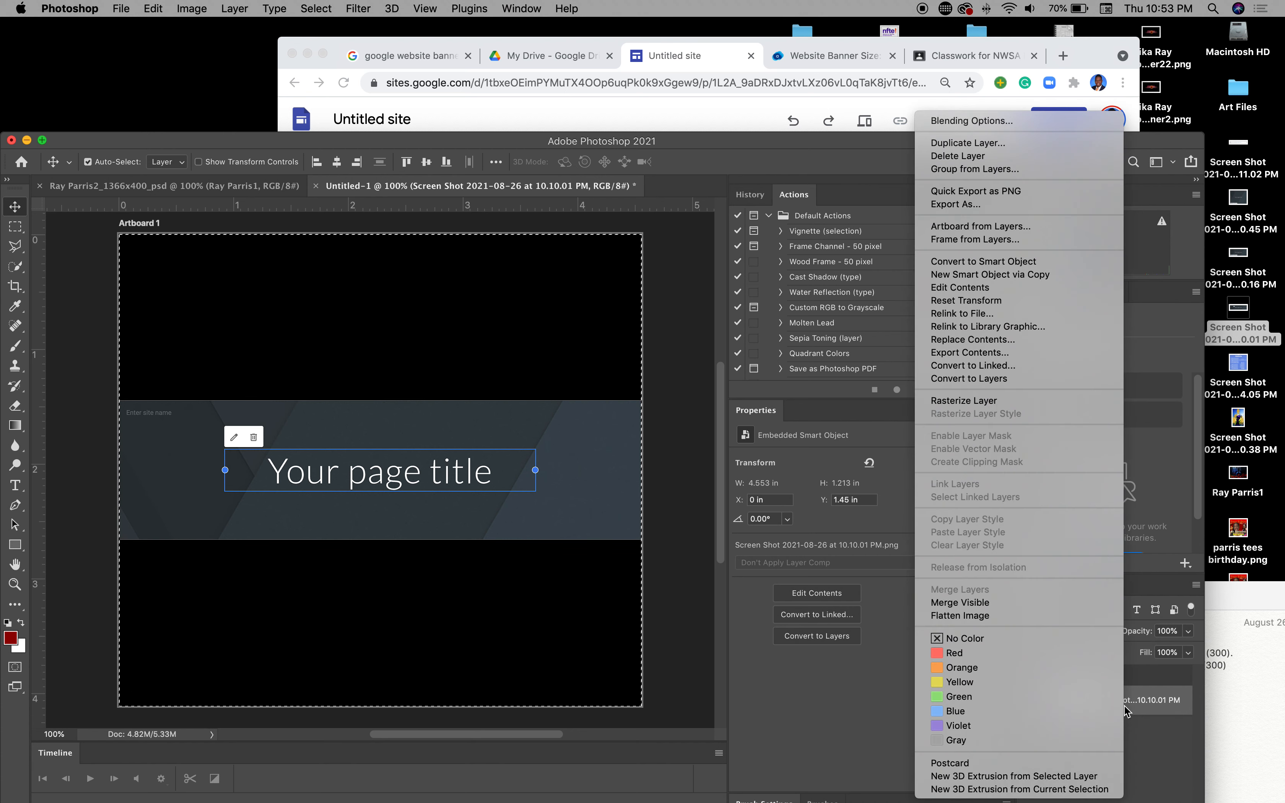
left_click(1035, 400)
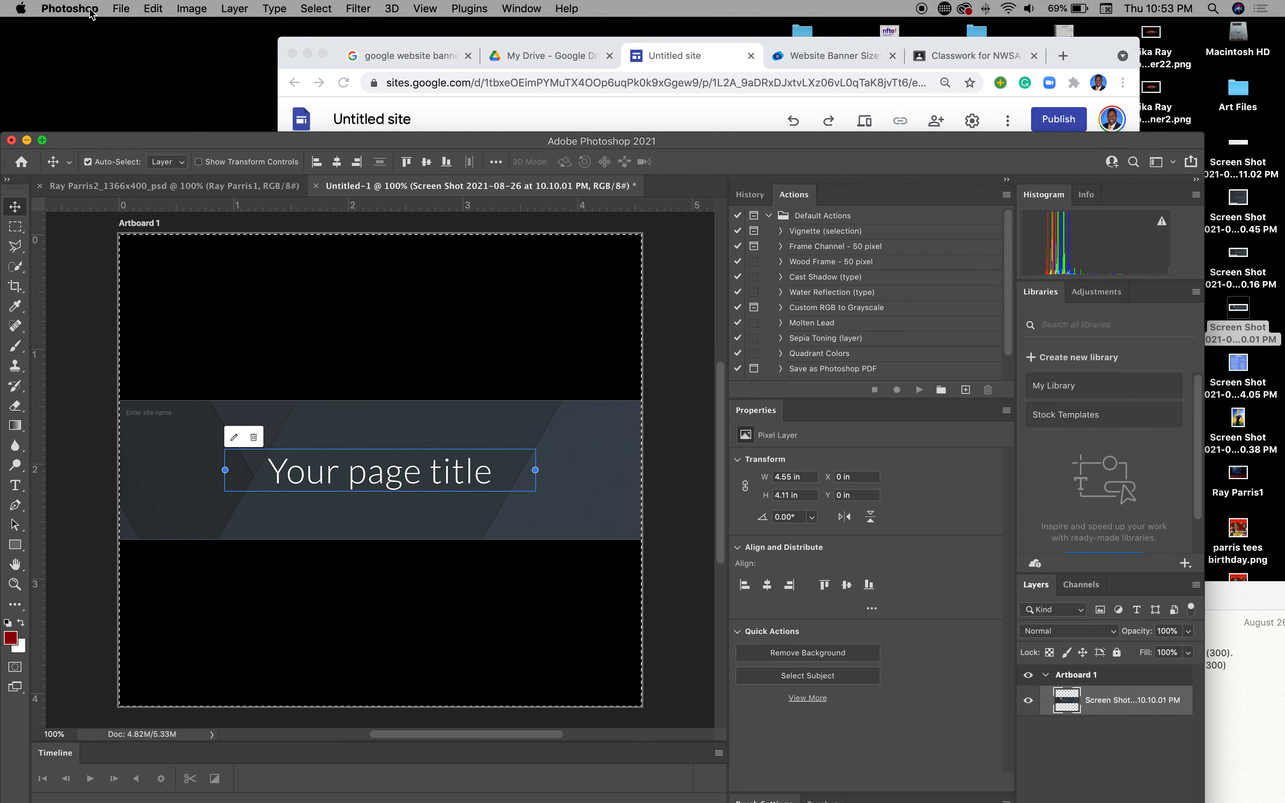
Step: Fill the whole artboard selection with solid black
left_click(151, 9)
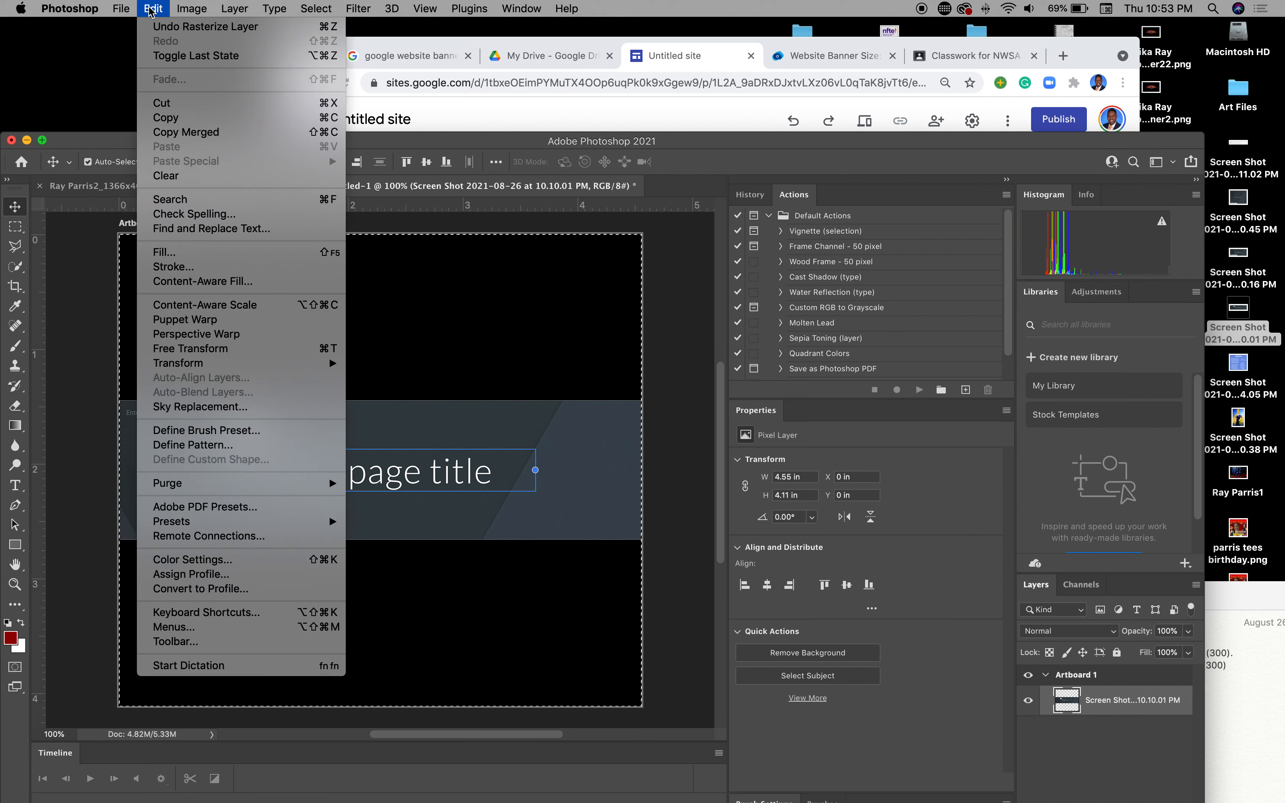
left_click(146, 254)
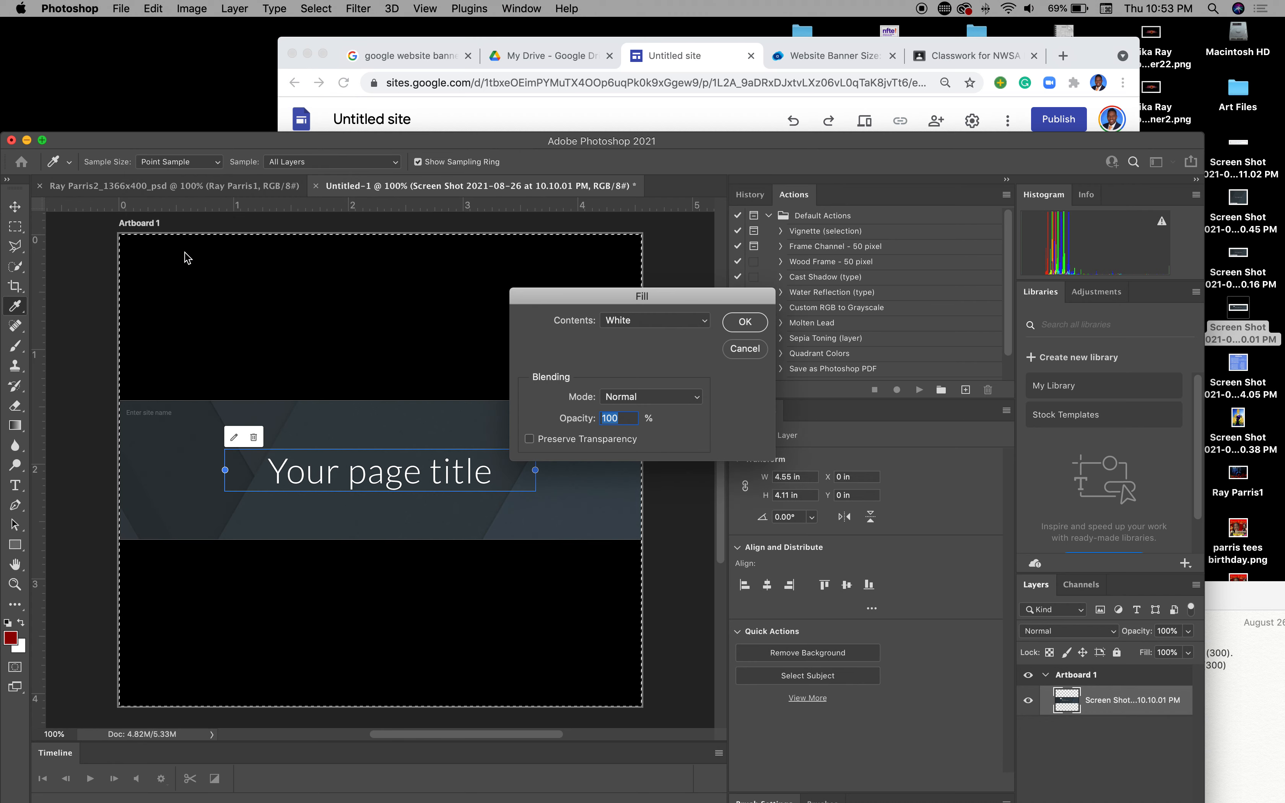
left_click(683, 323)
left_click(657, 290)
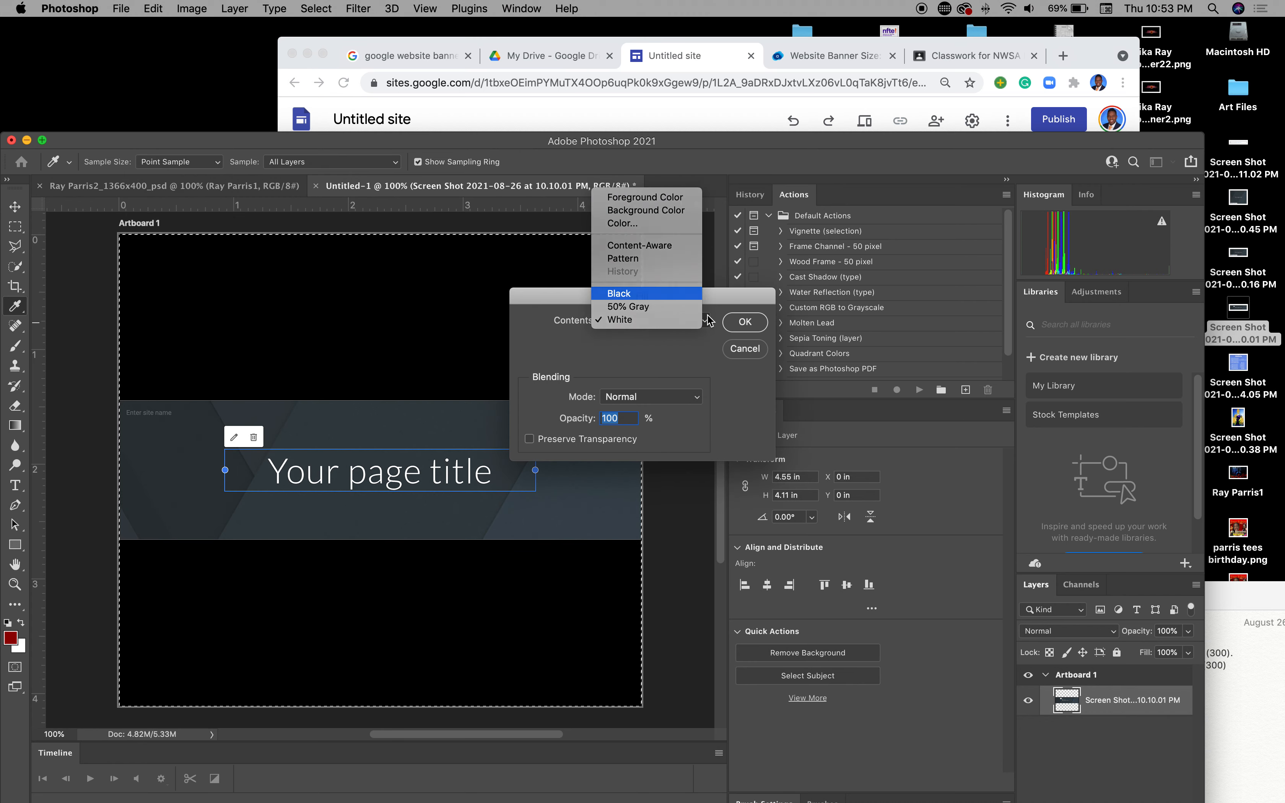
left_click(745, 322)
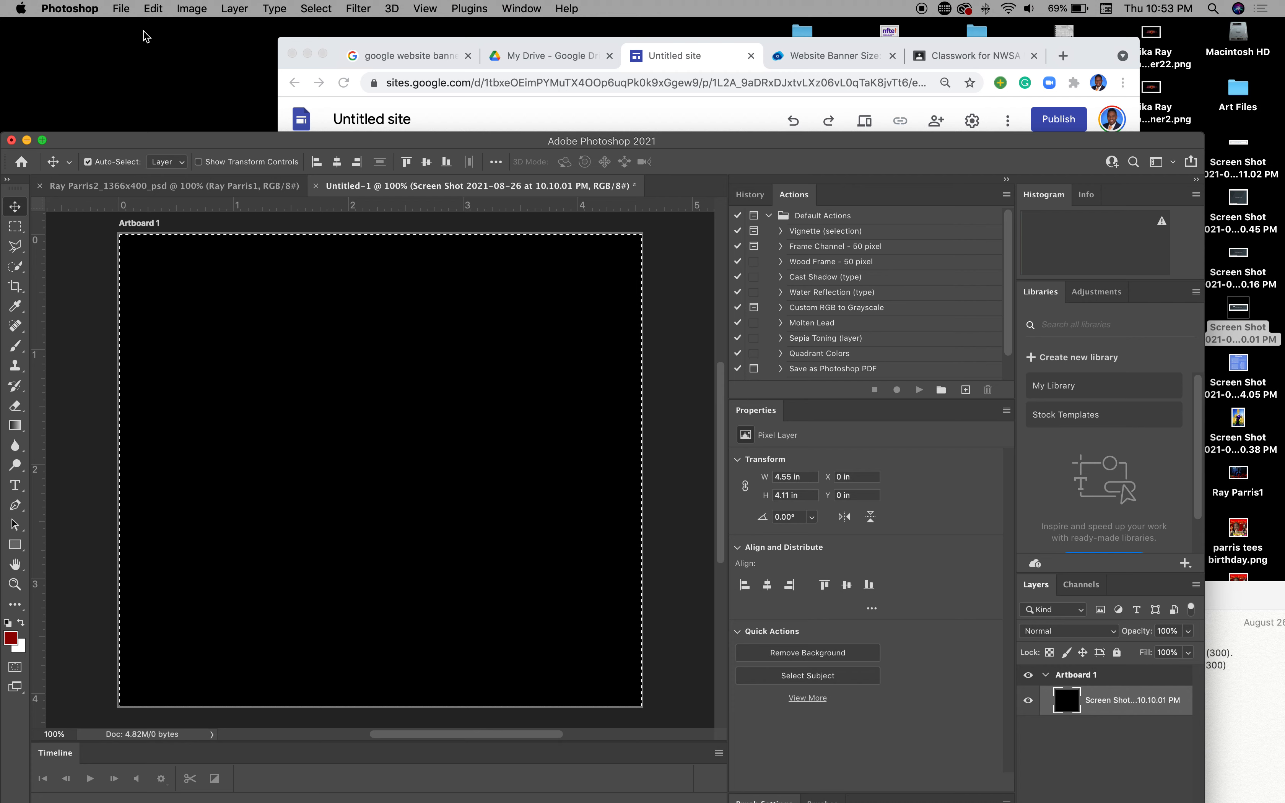
left_click(121, 8)
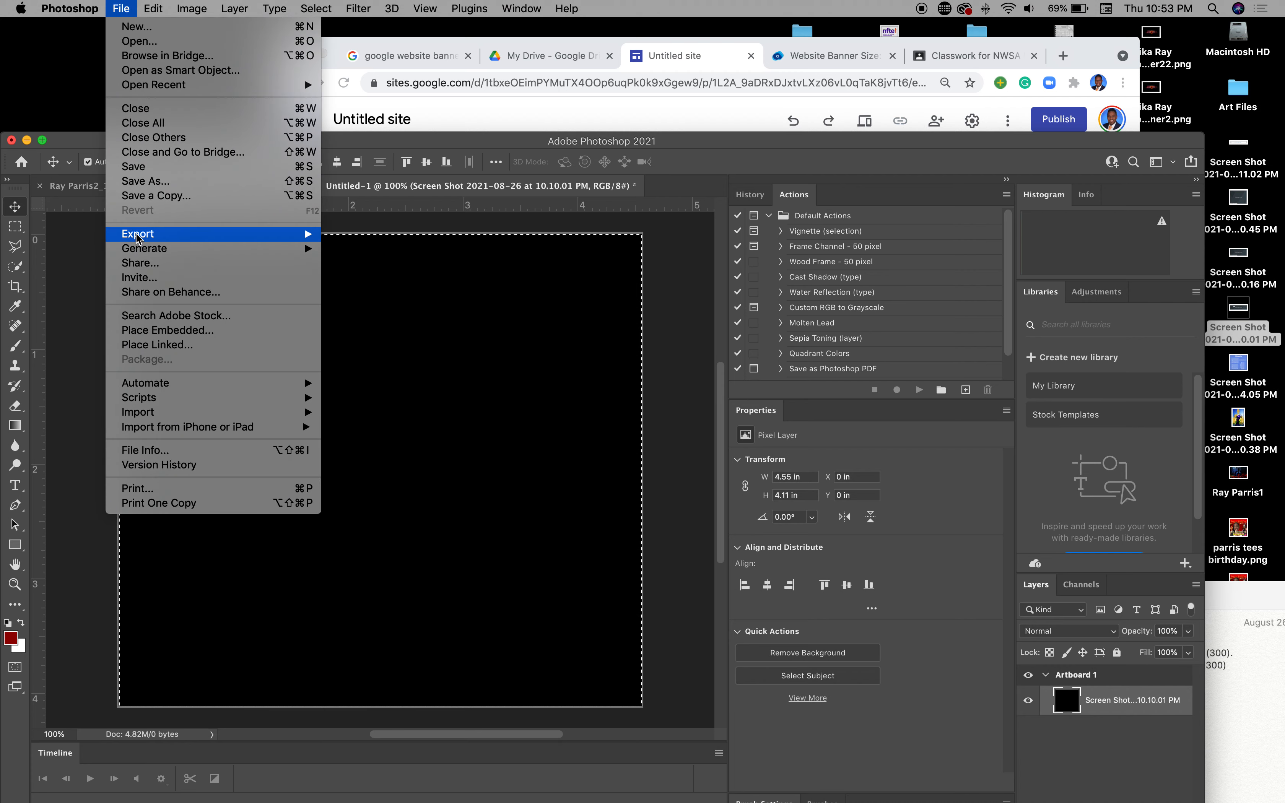
Step: Export the black artboard as a PNG named Black.png into Art Files
mouse_move(239, 234)
left_click(383, 249)
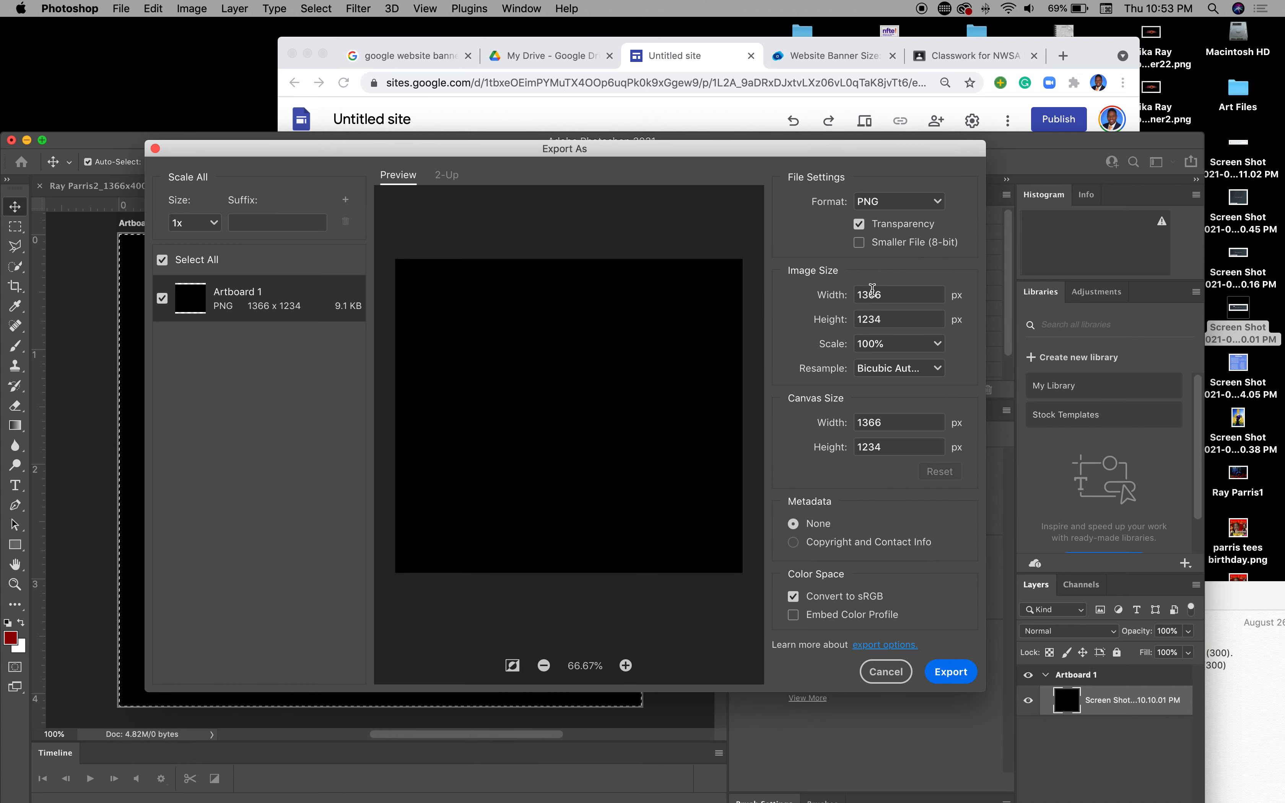
left_click(951, 672)
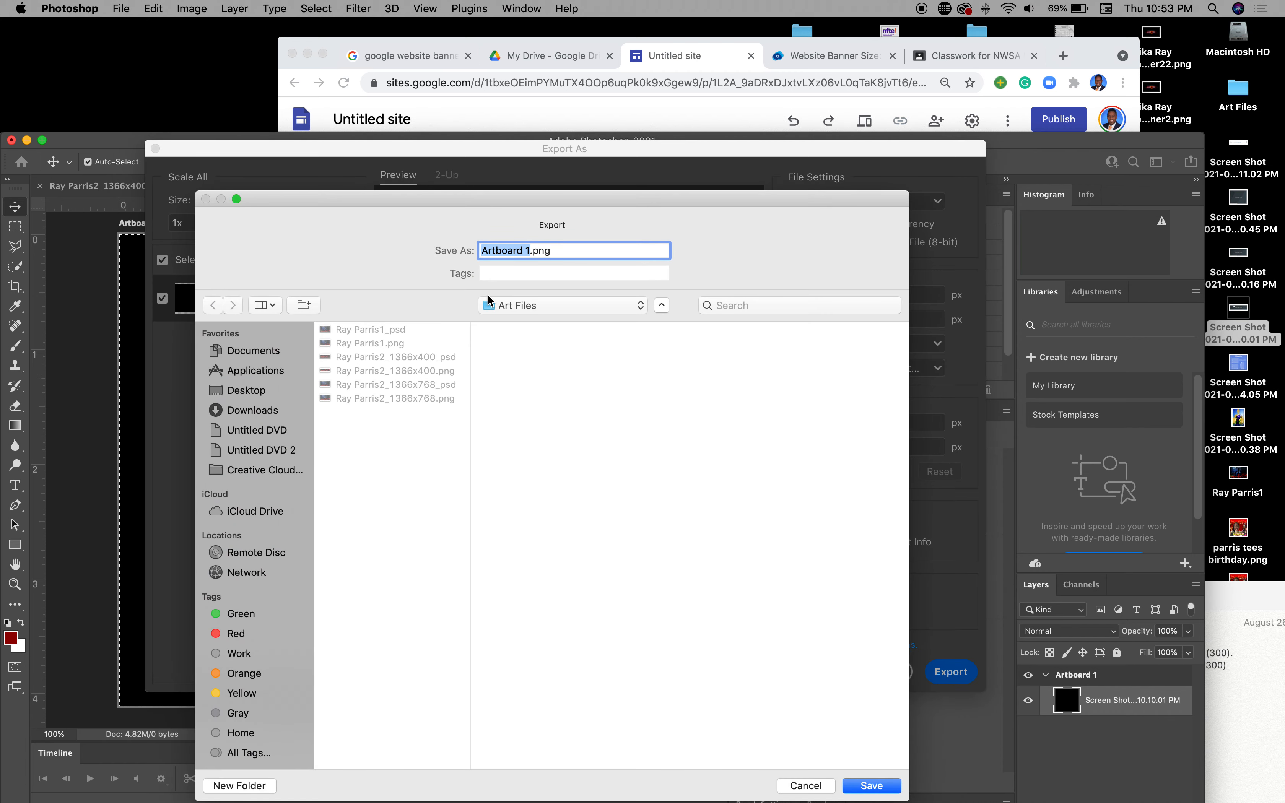
type("Black")
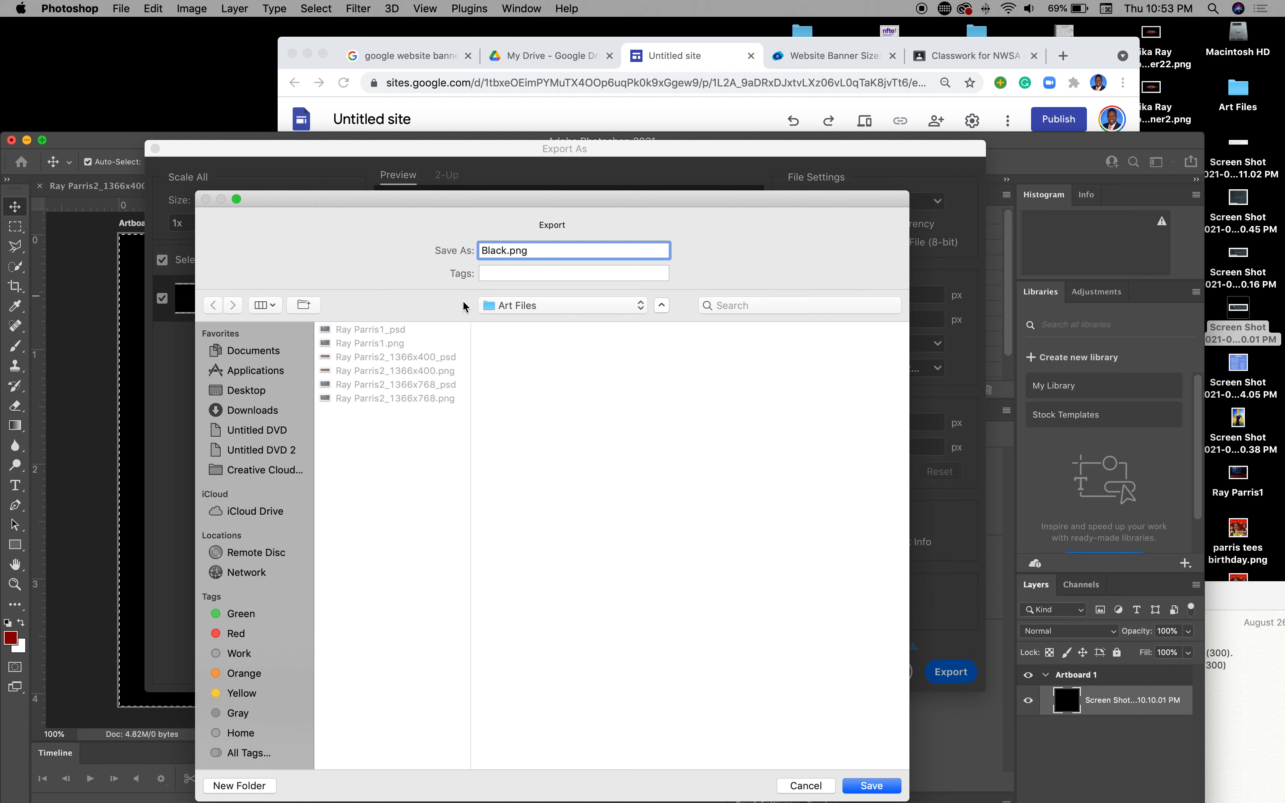
left_click(870, 785)
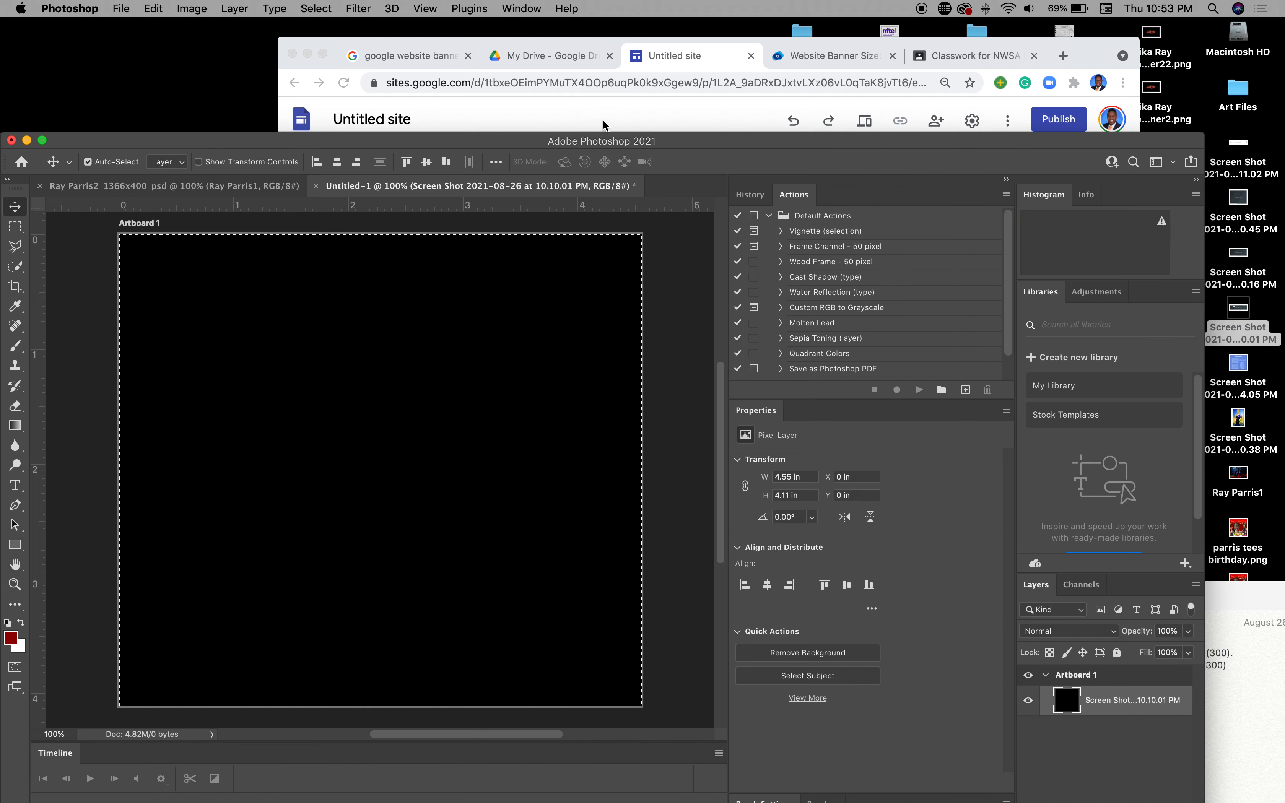
left_click(626, 110)
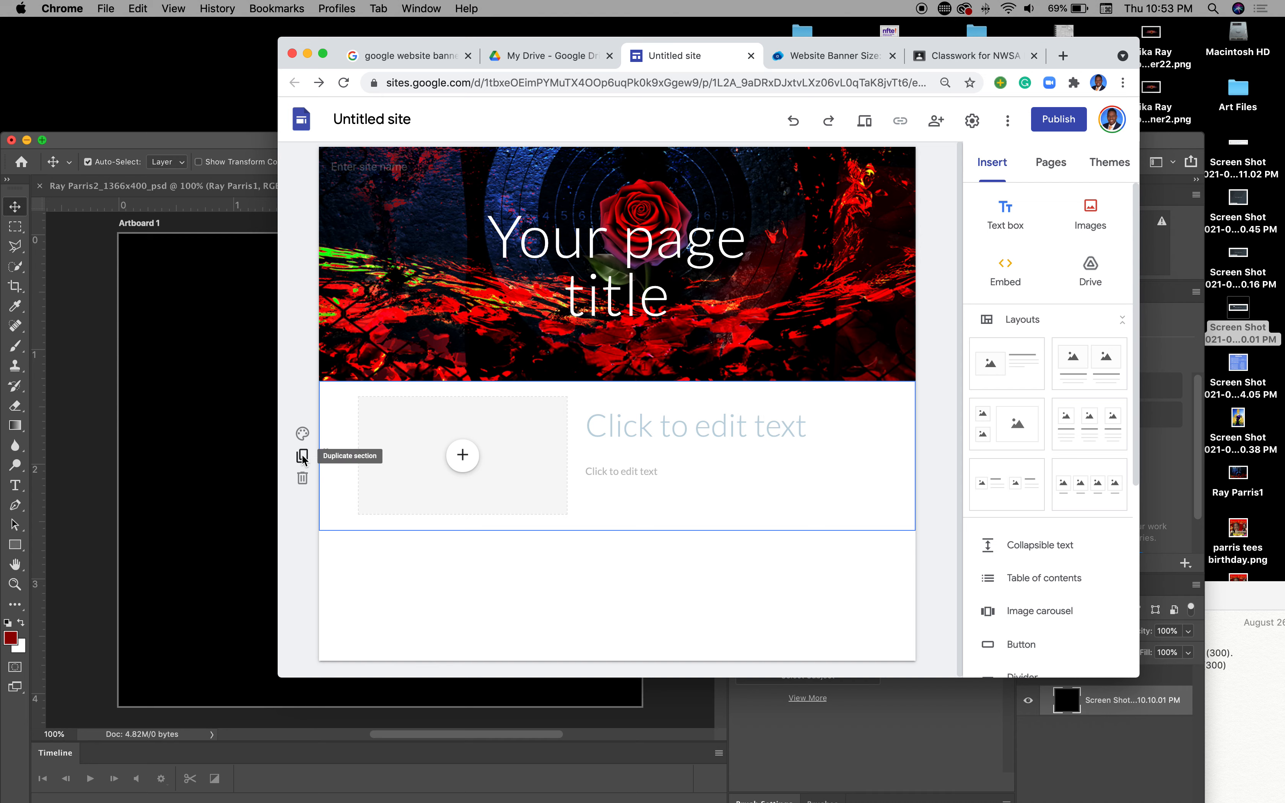
Step: Upload Black.png as the background image of the section below the banner
left_click(302, 433)
mouse_move(410, 543)
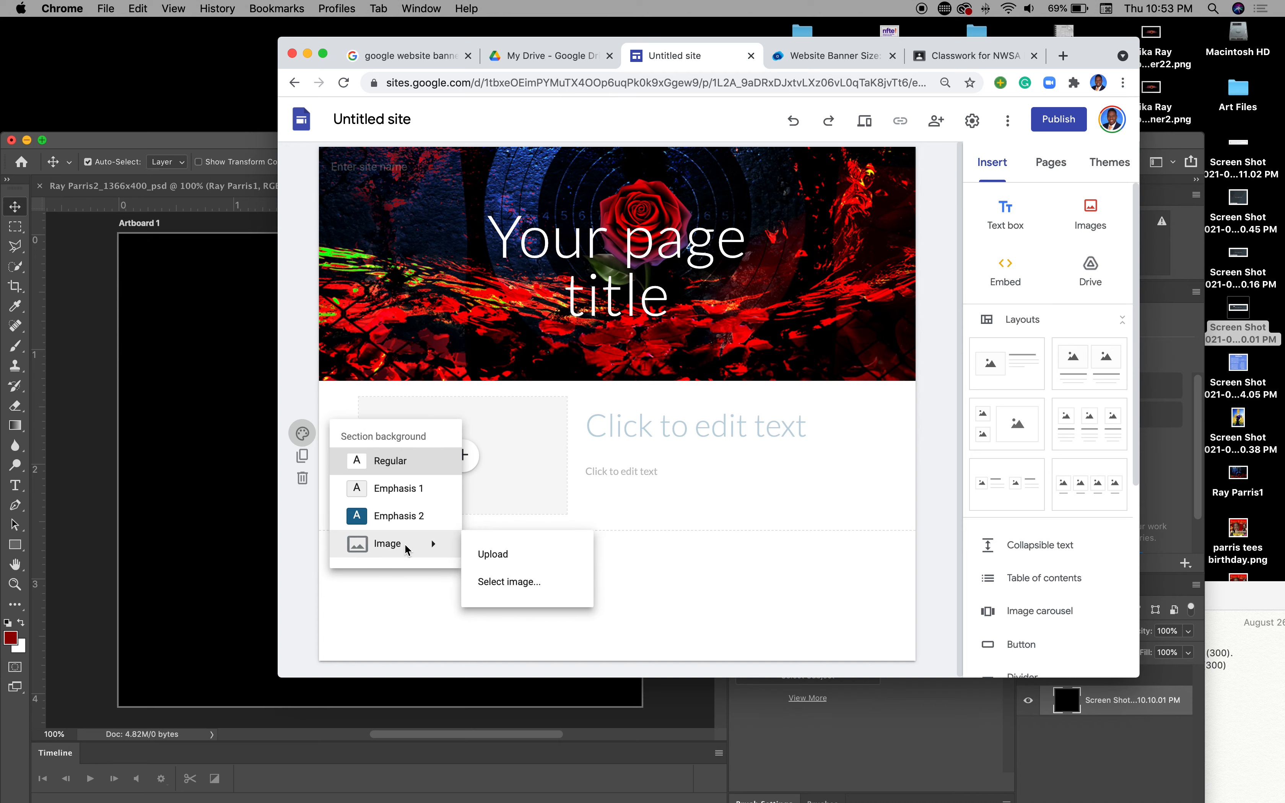
left_click(492, 554)
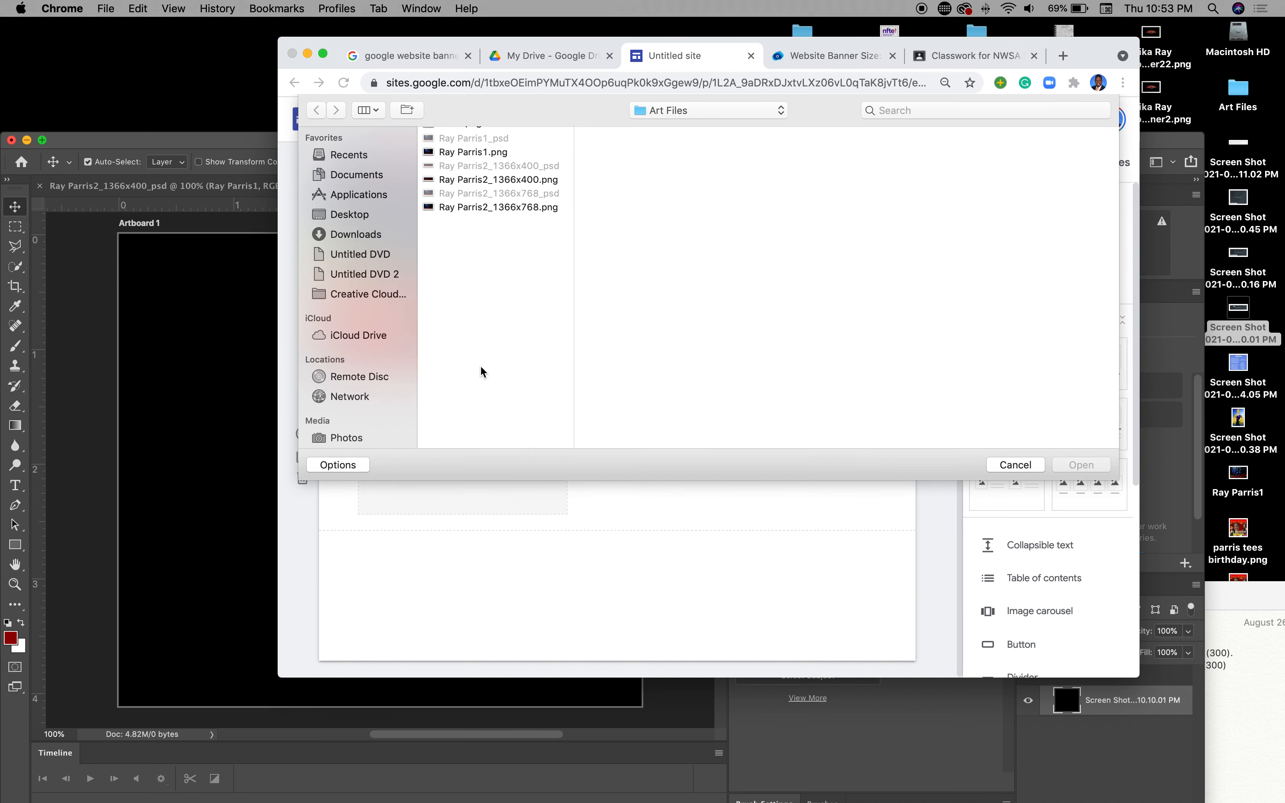
left_click(500, 137)
left_click(1078, 464)
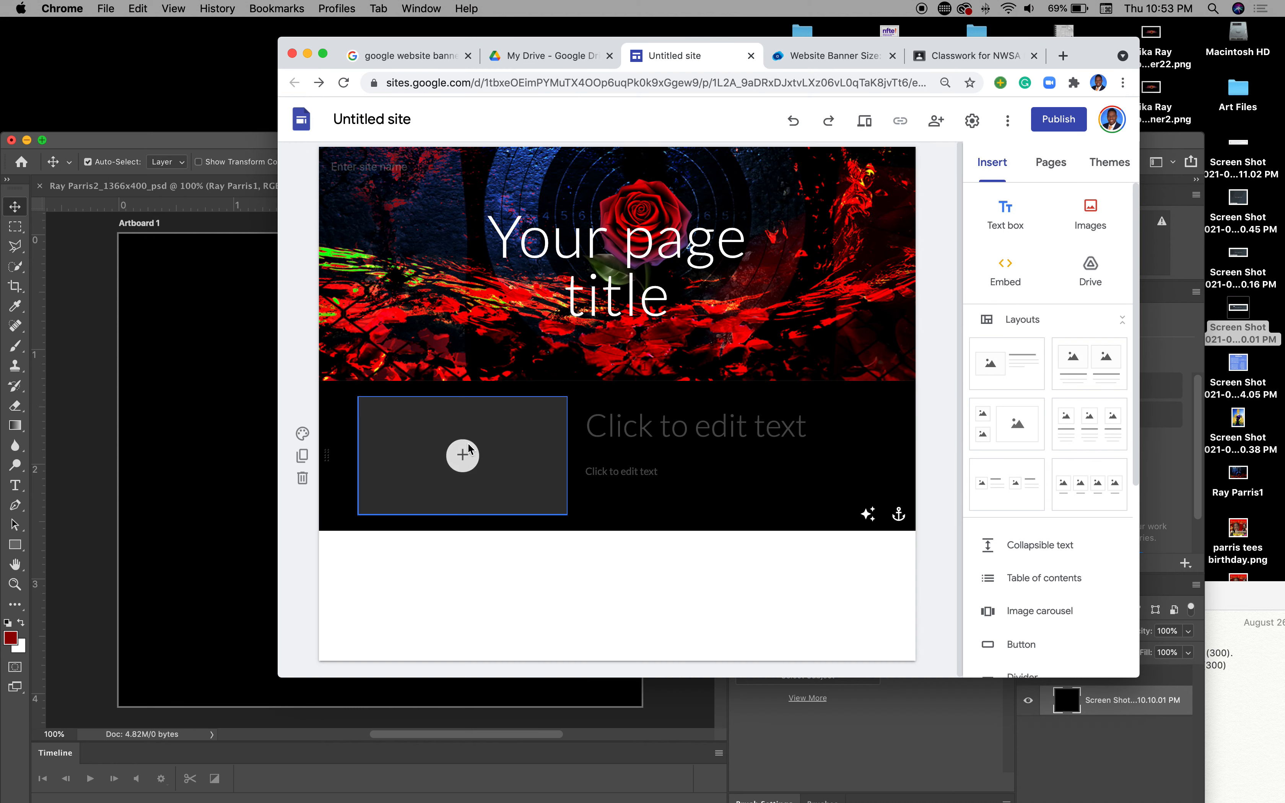
Step: Try the image placeholder and title text beside it, then return to Photoshop
left_click(463, 456)
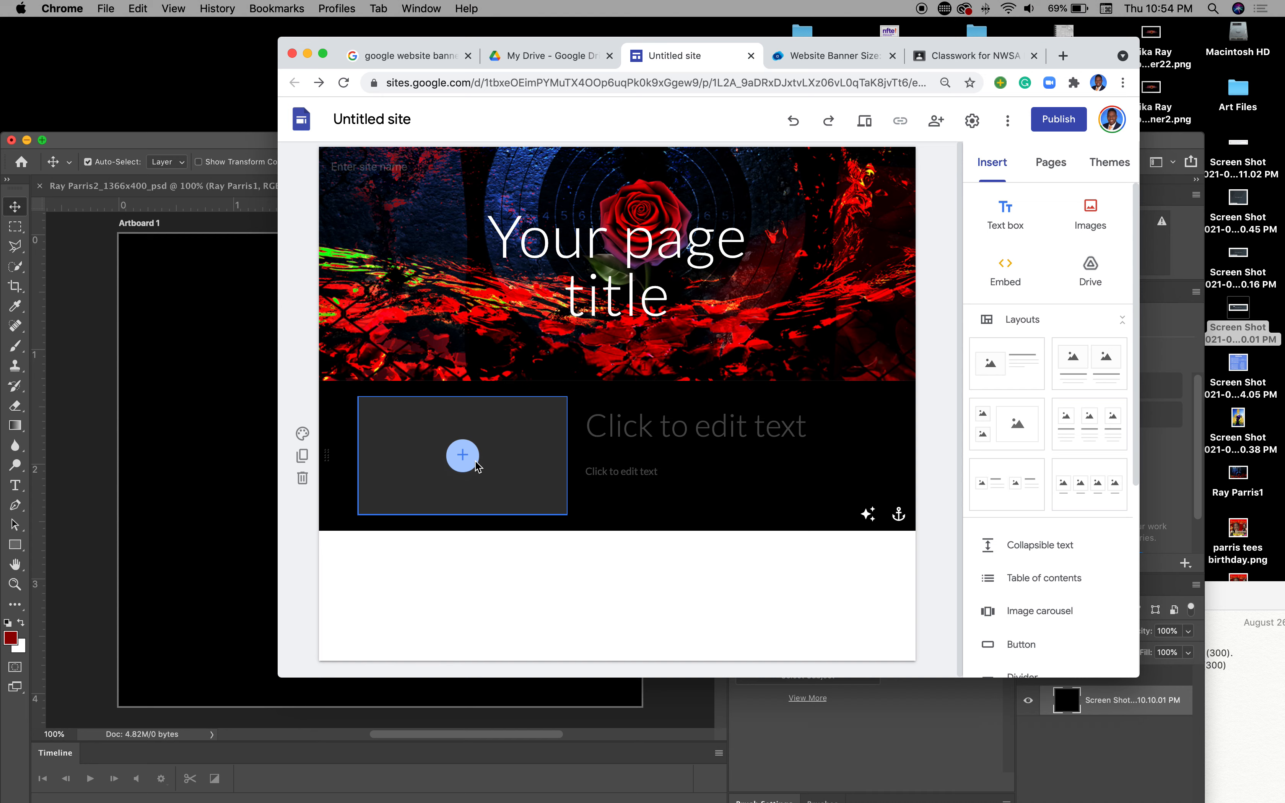
left_click(614, 437)
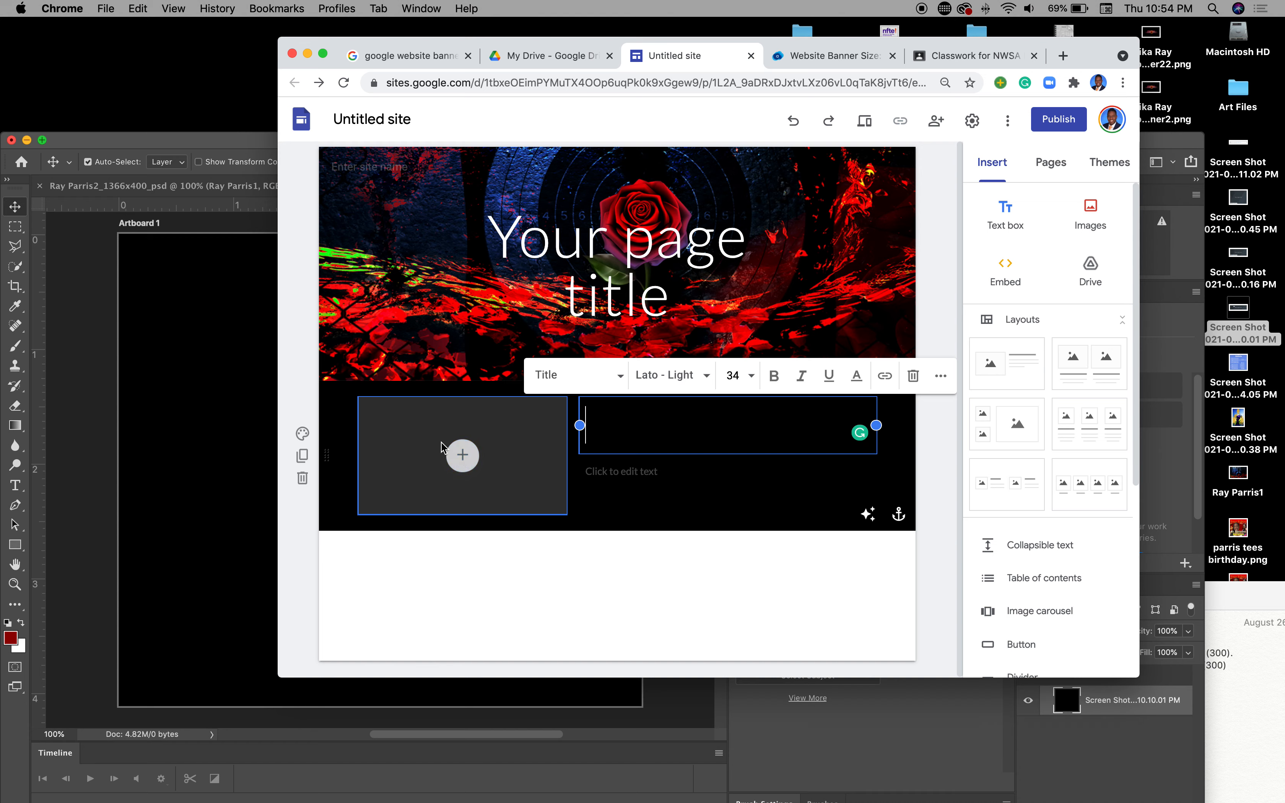
left_click(498, 576)
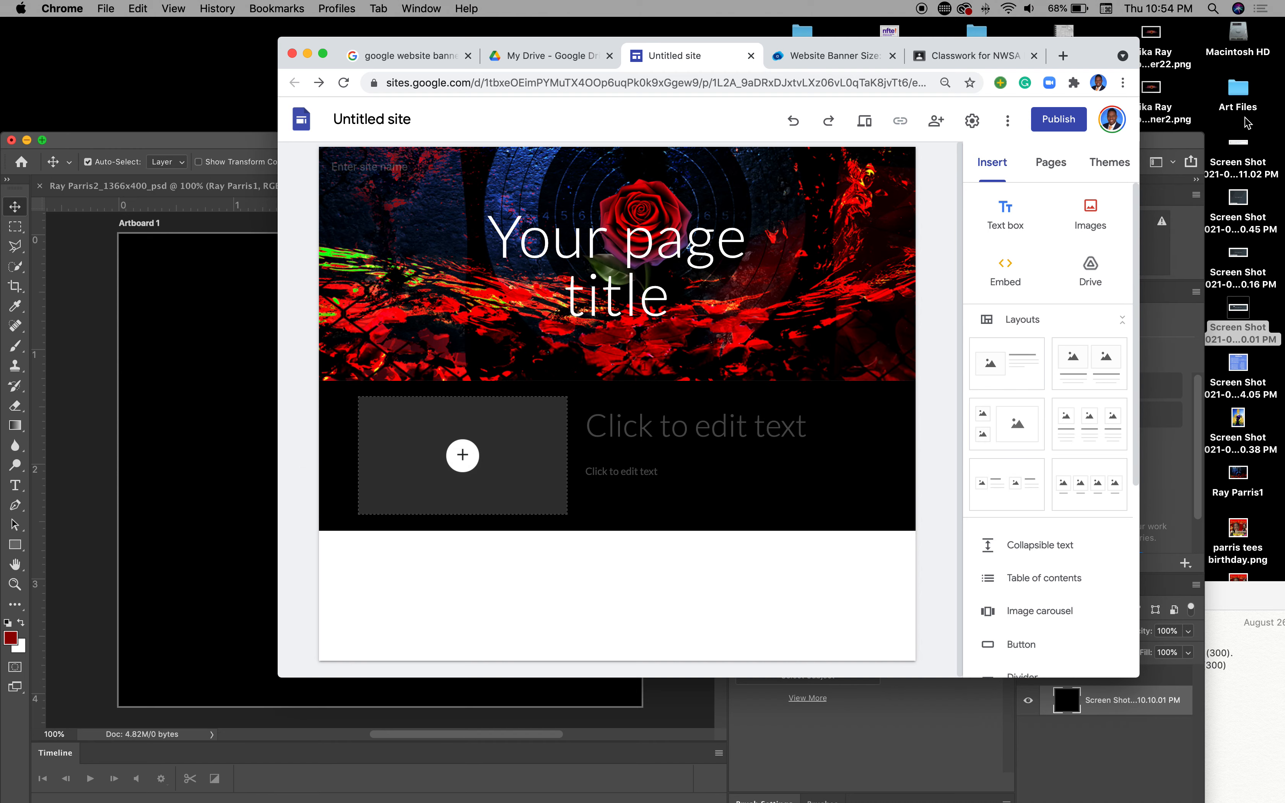
left_click(220, 299)
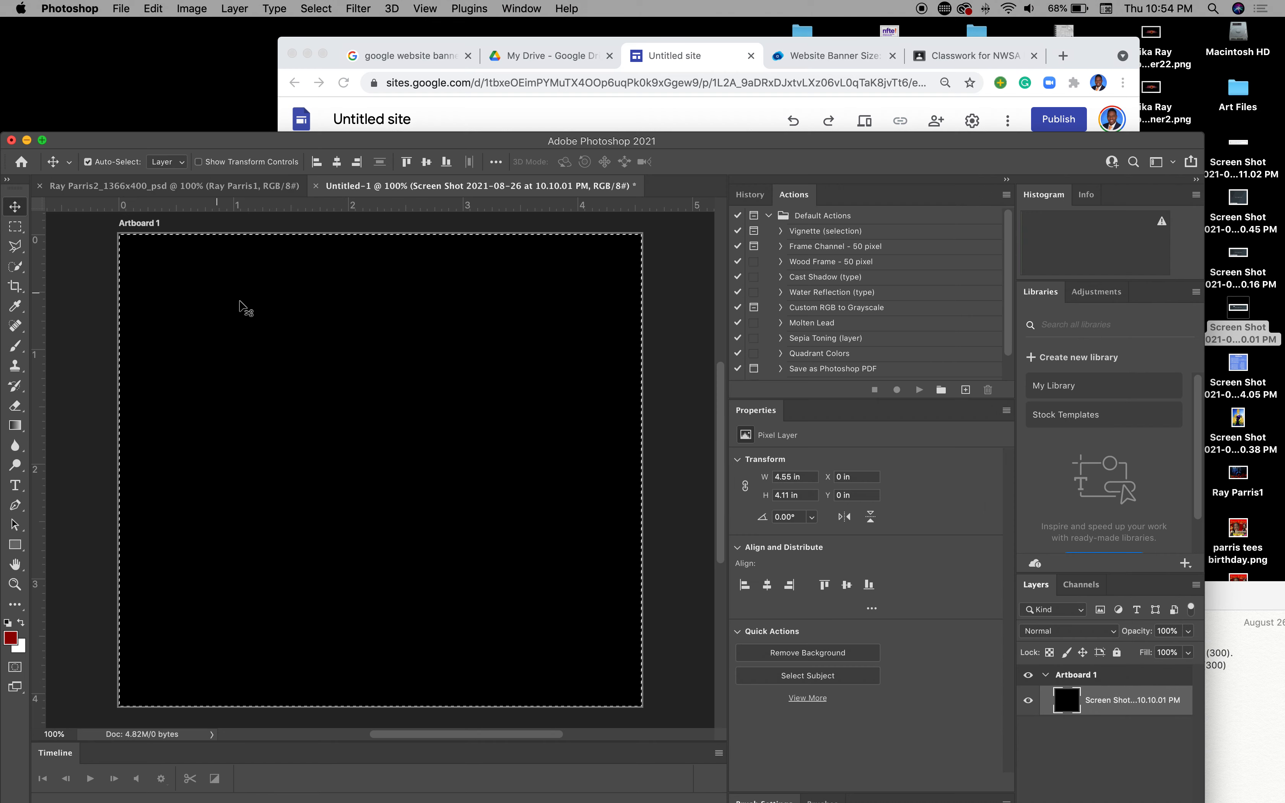
Step: In the Open dialog, navigate to Desktop > NWSA FILES CLASS 2021 > website folder
left_click(120, 9)
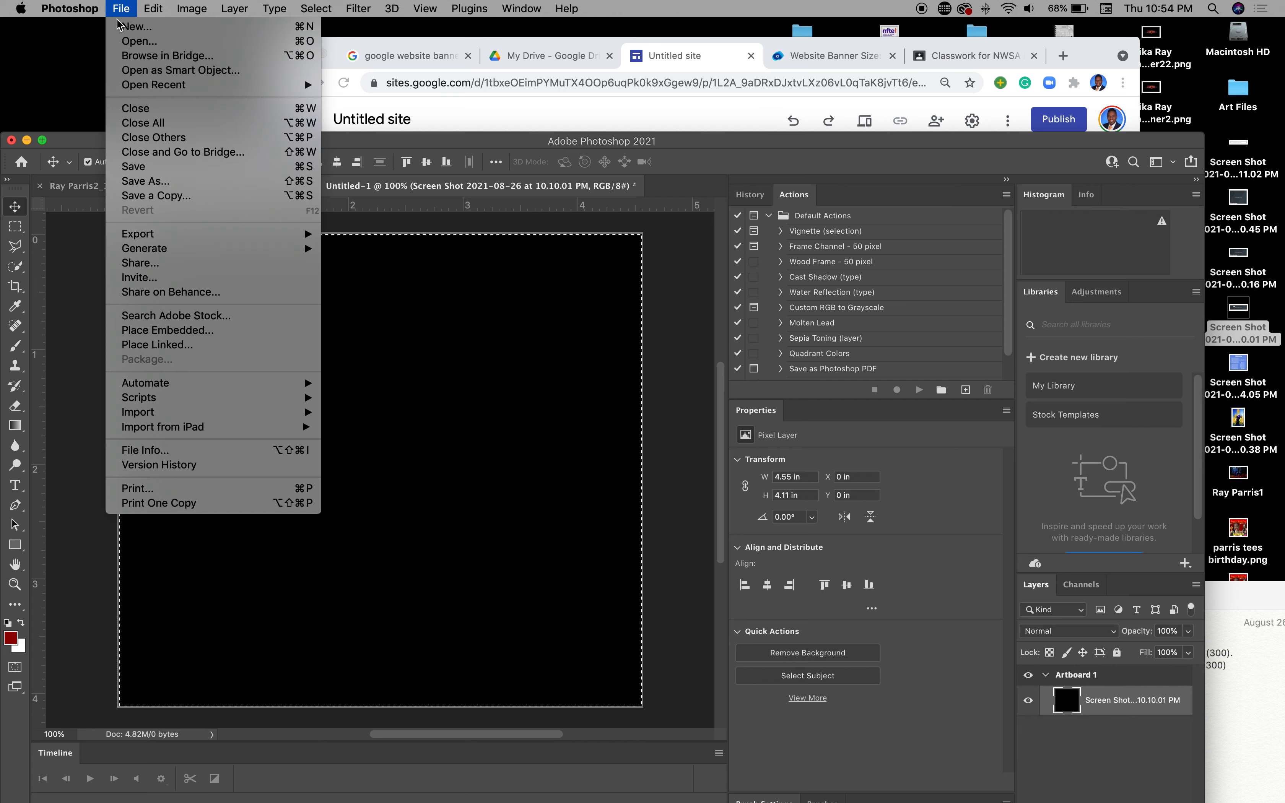
left_click(128, 42)
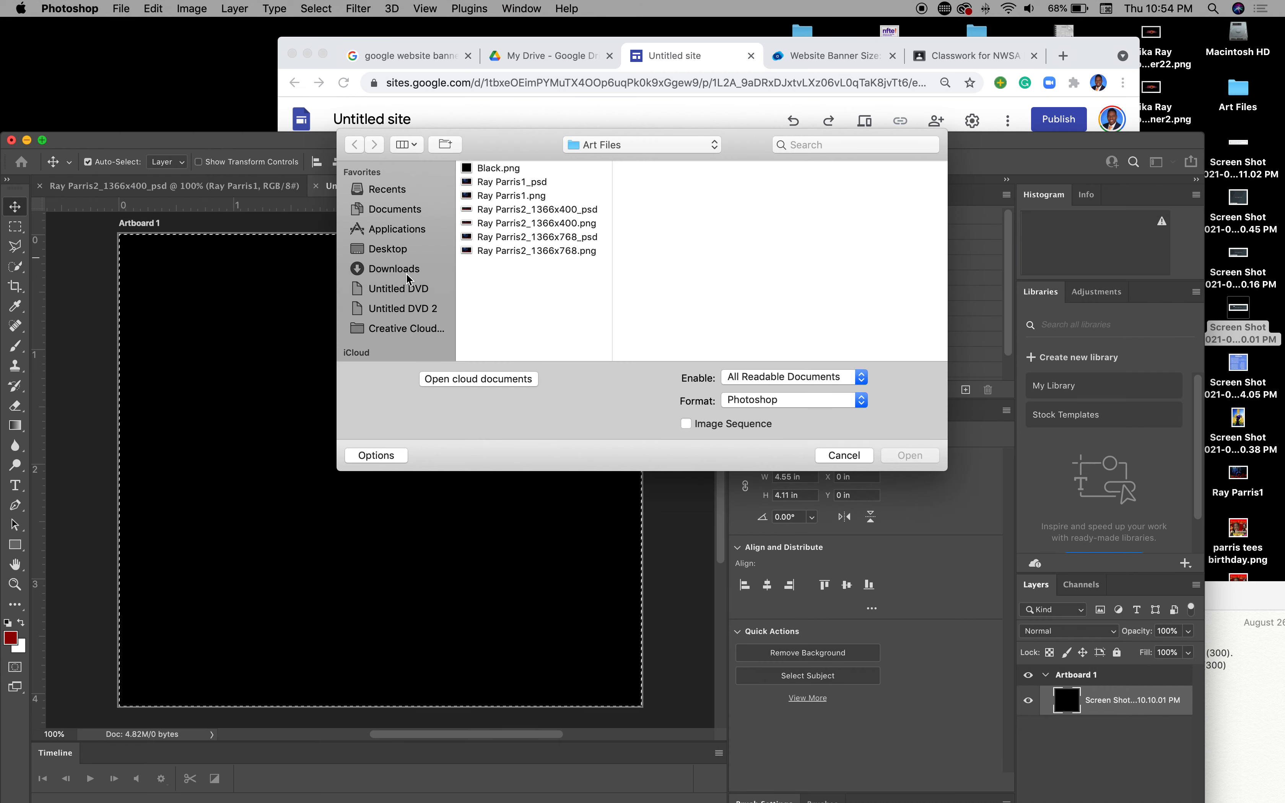
left_click(398, 250)
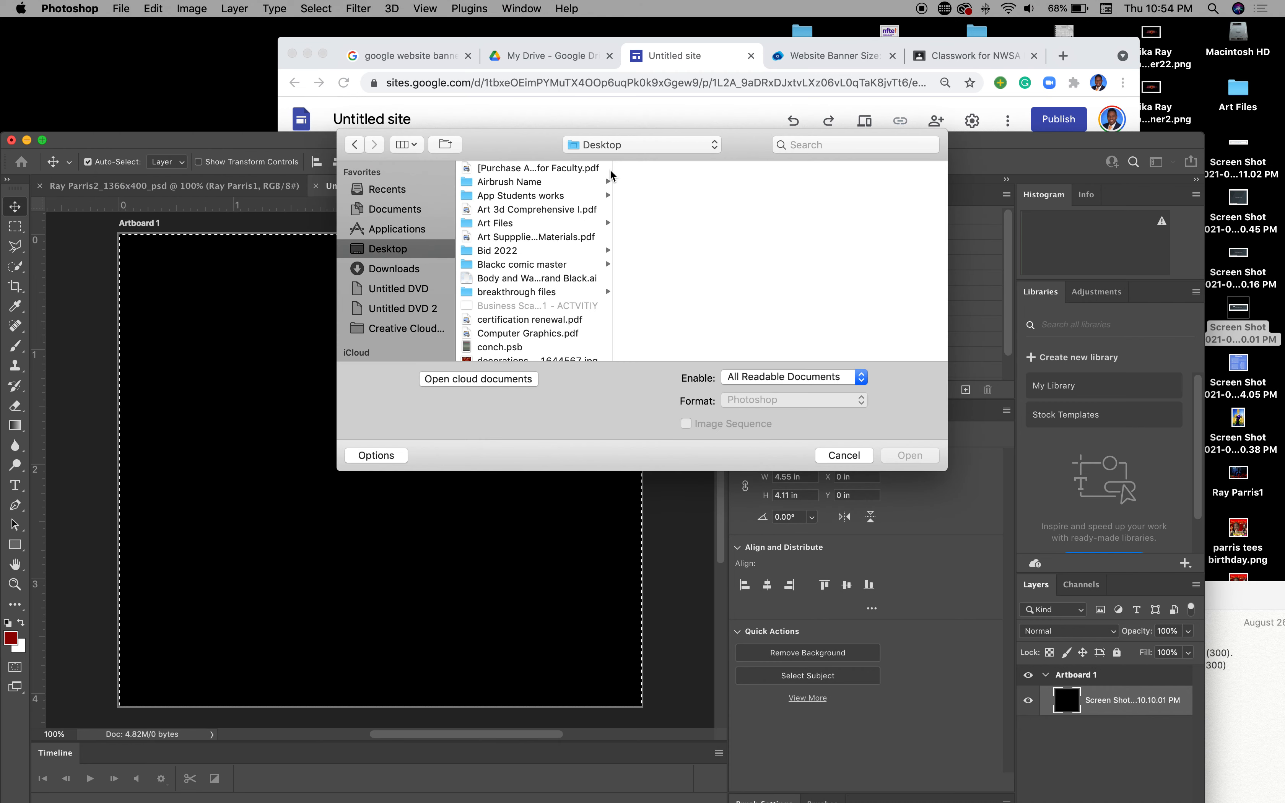
scroll(525, 247, "down", 5)
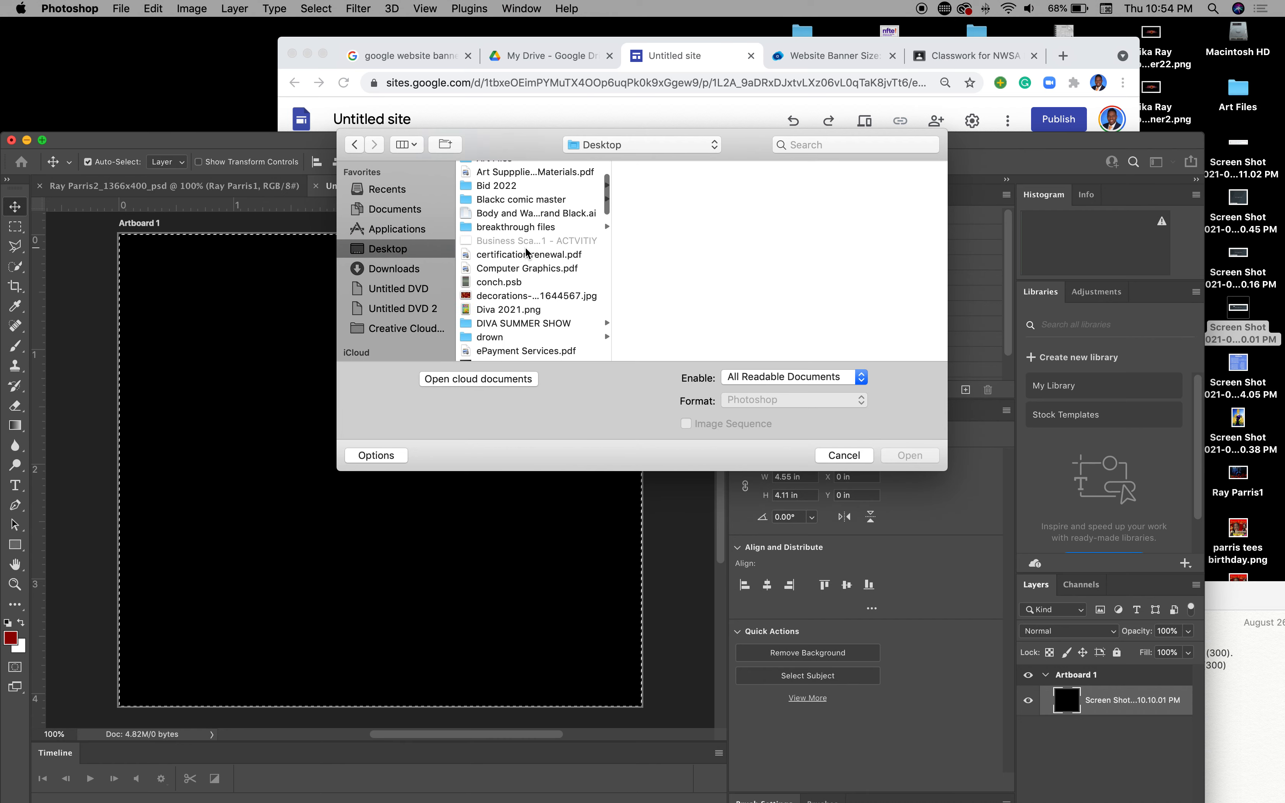
scroll(525, 247, "down", 10)
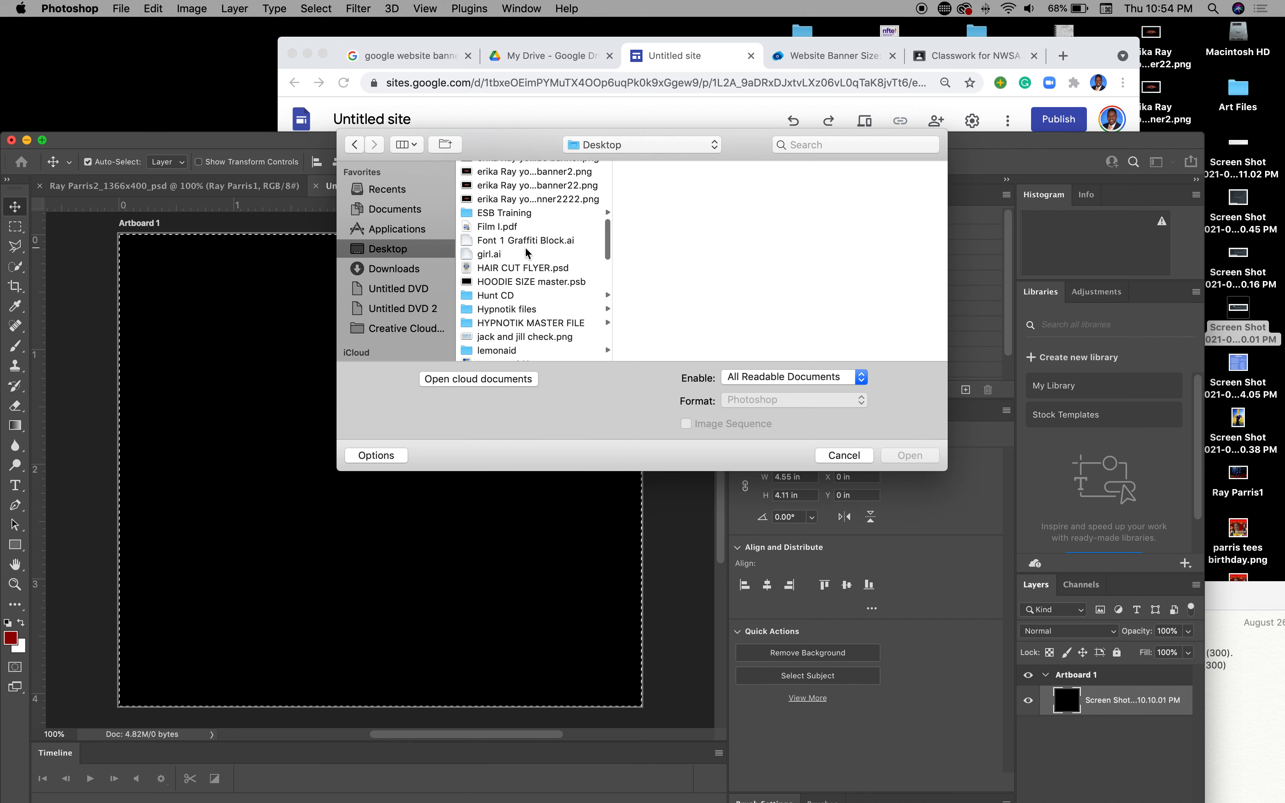
scroll(525, 247, "down", 1)
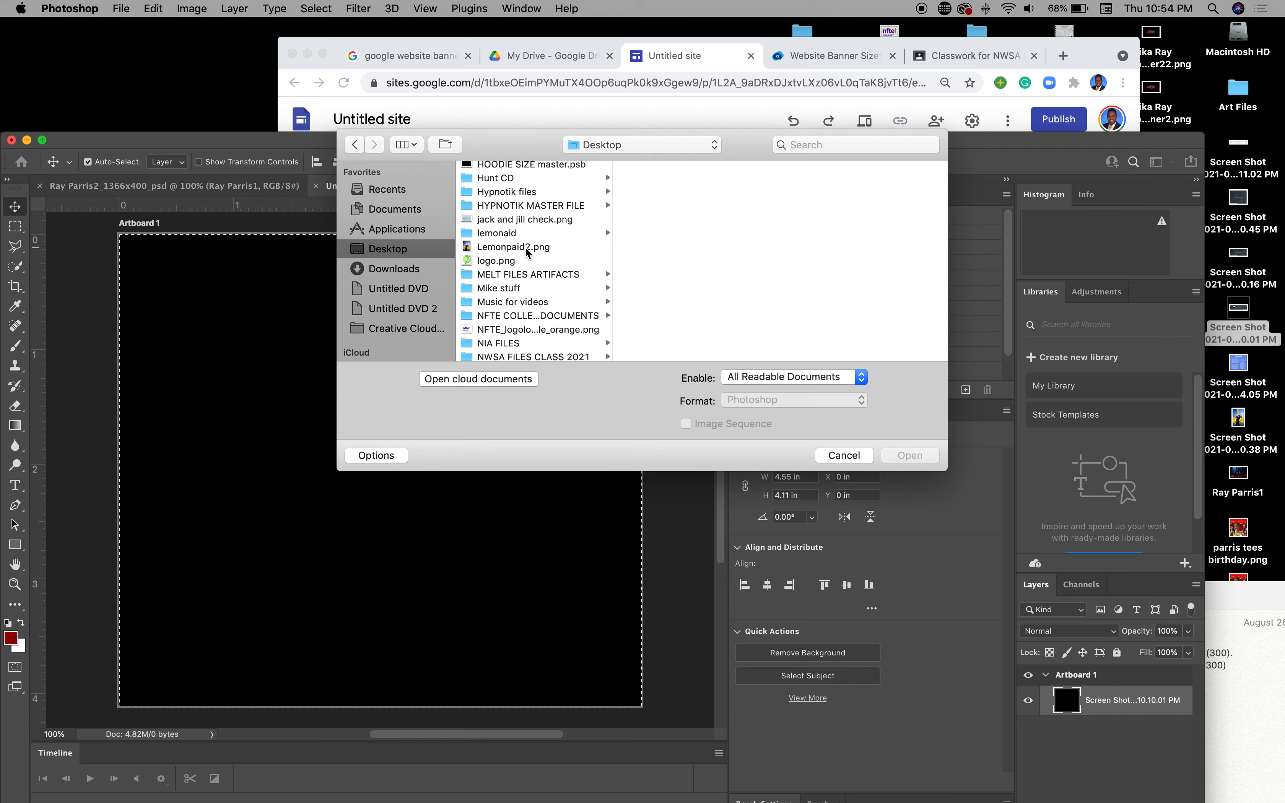
scroll(525, 247, "down", 6)
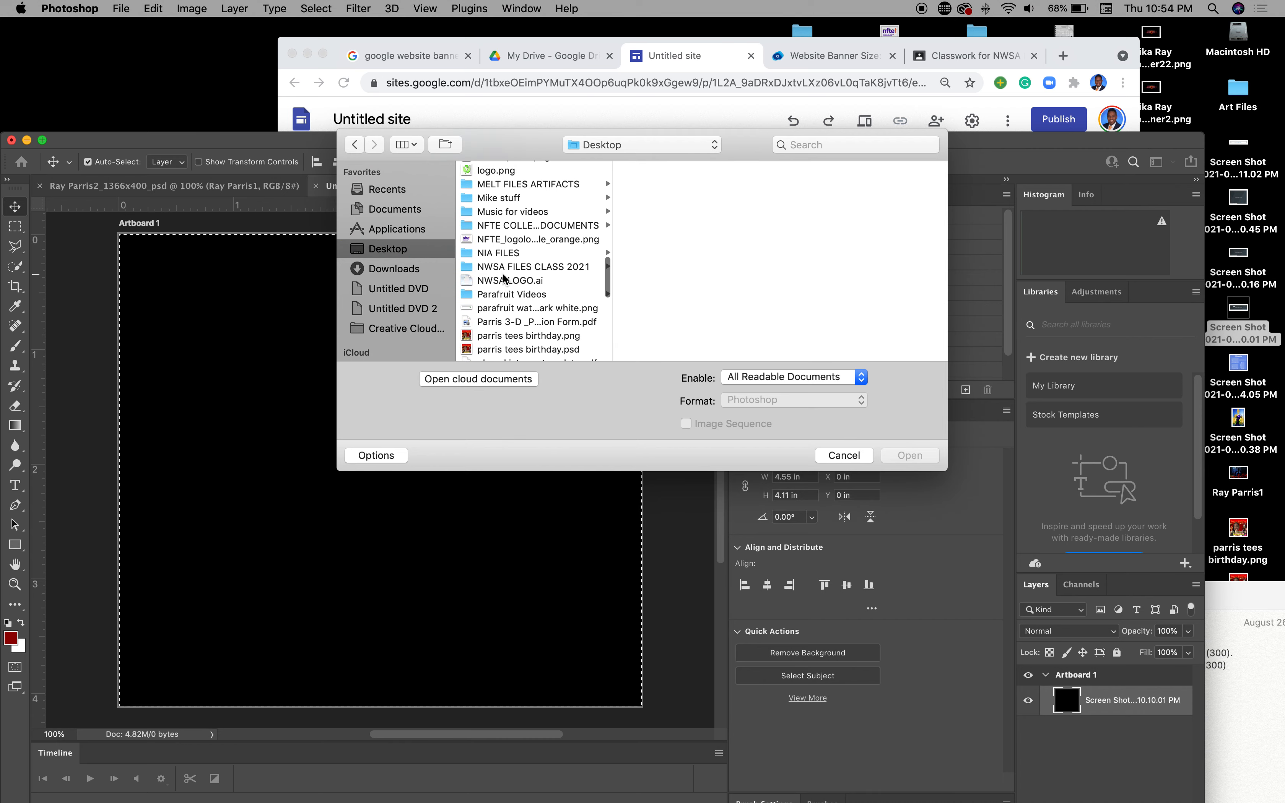
left_click(504, 266)
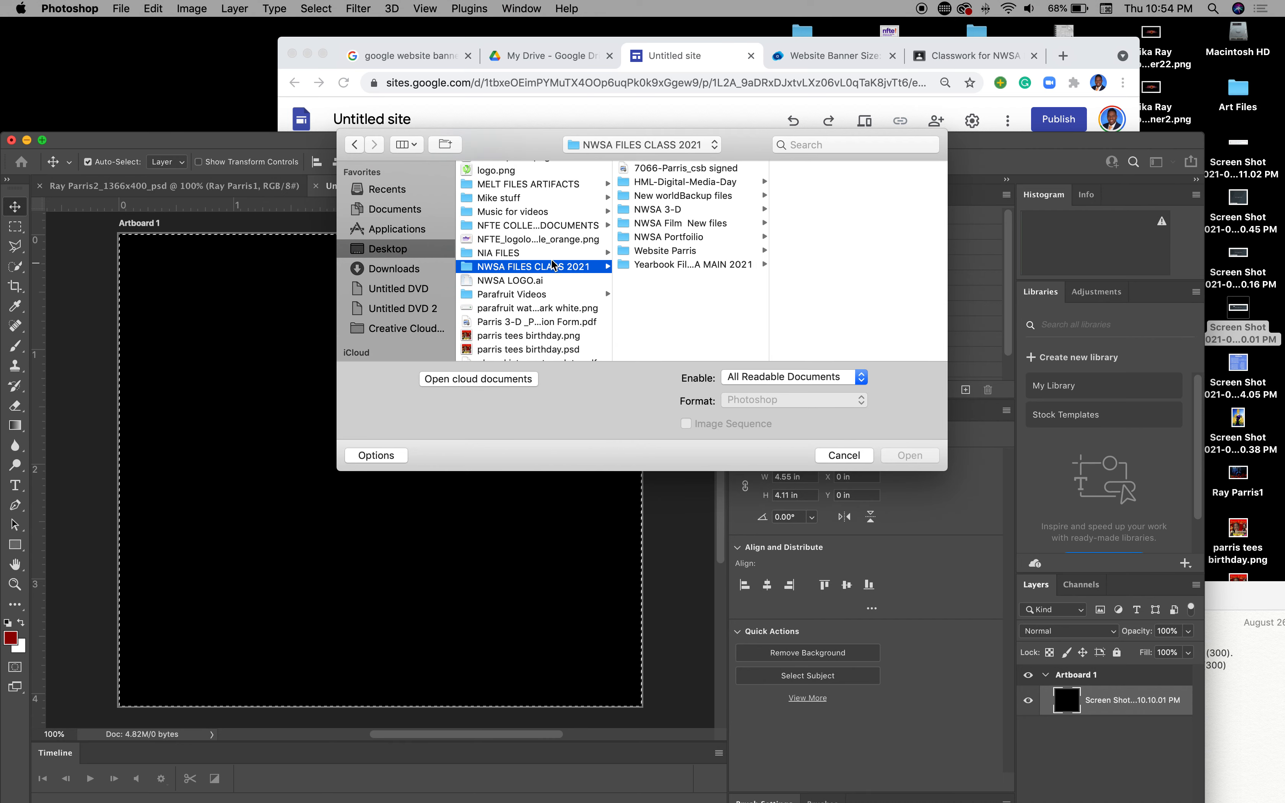
left_click(666, 251)
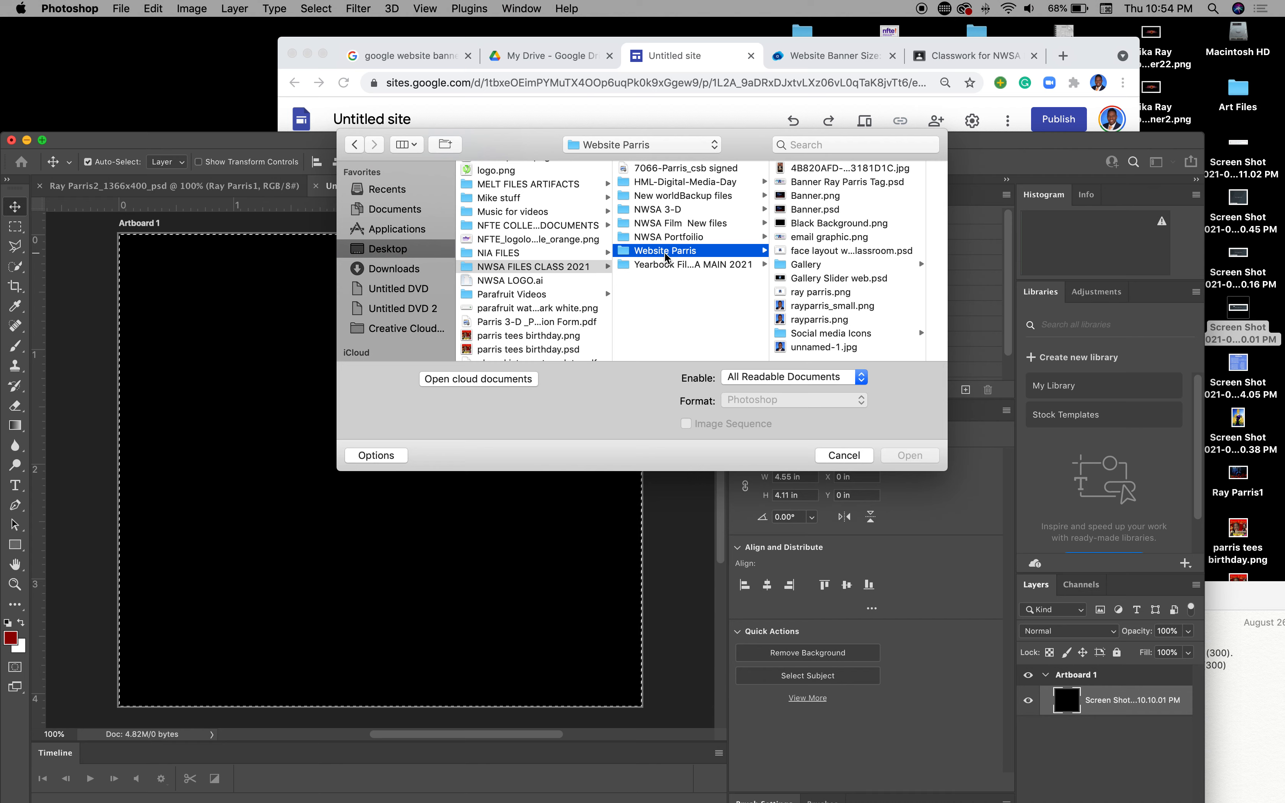
Step: Preview the folder's files, then open the headshot portrait PNG
left_click(819, 280)
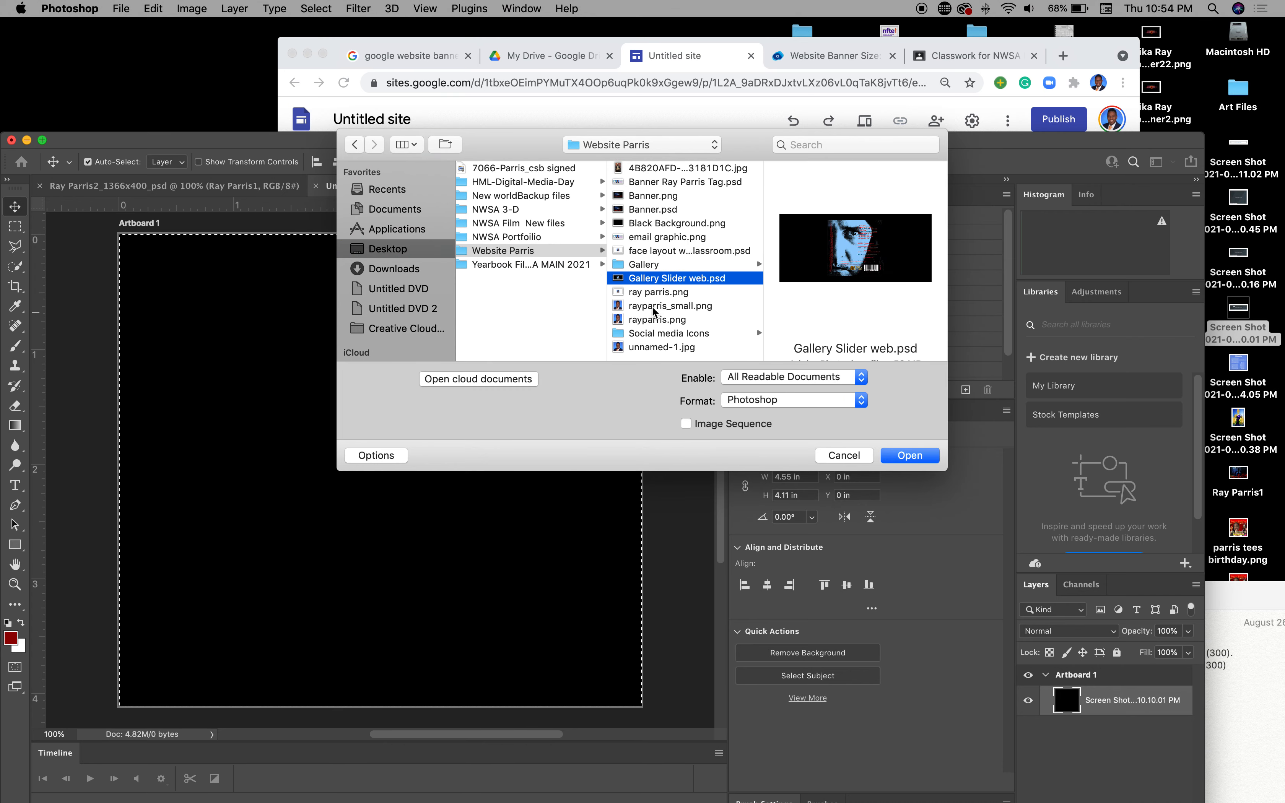
left_click(643, 226)
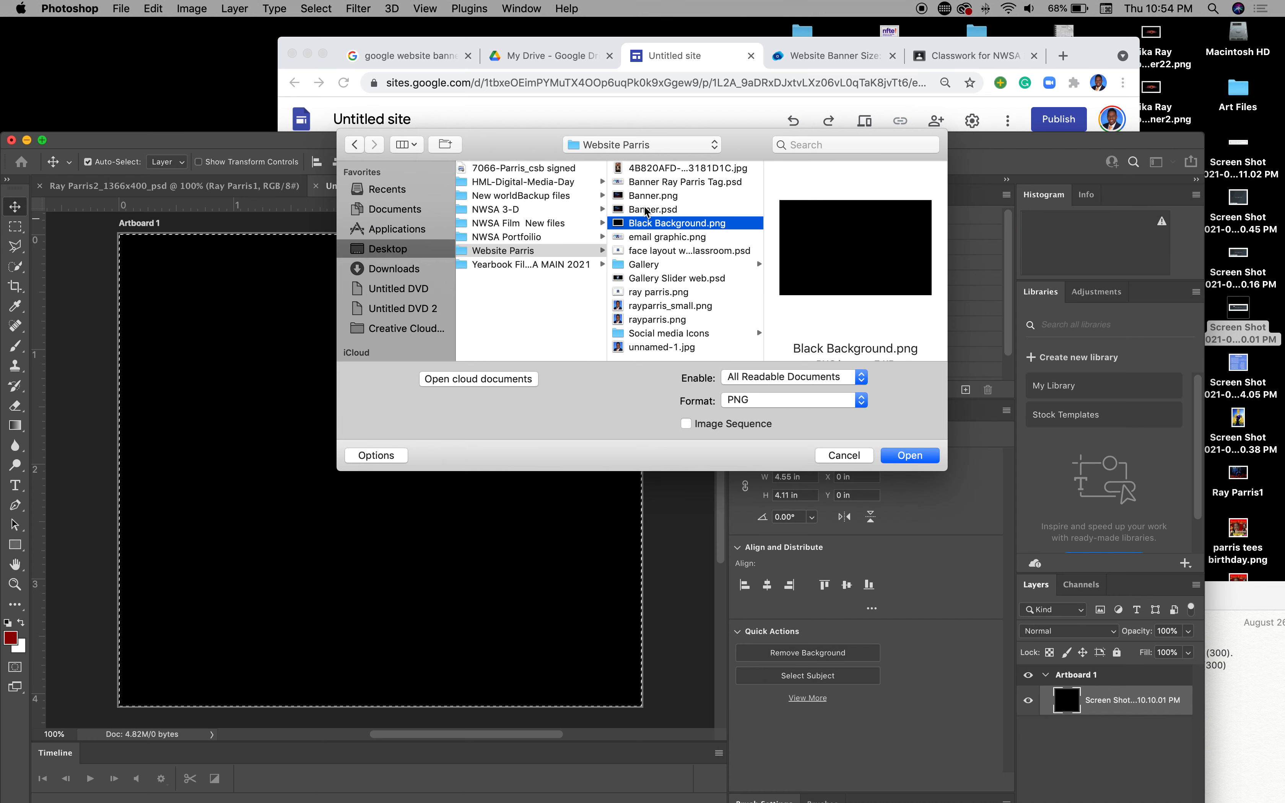
left_click(646, 211)
left_click(650, 200)
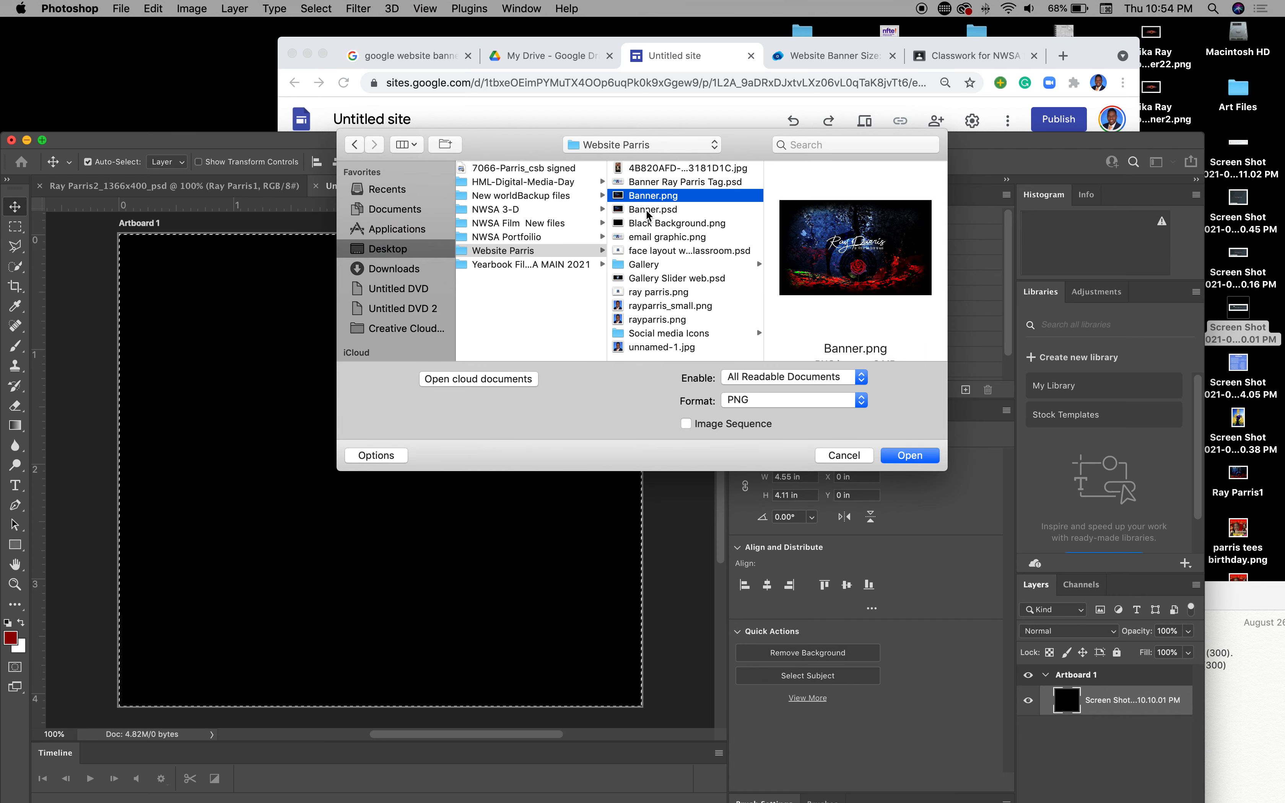
left_click(644, 280)
left_click(643, 292)
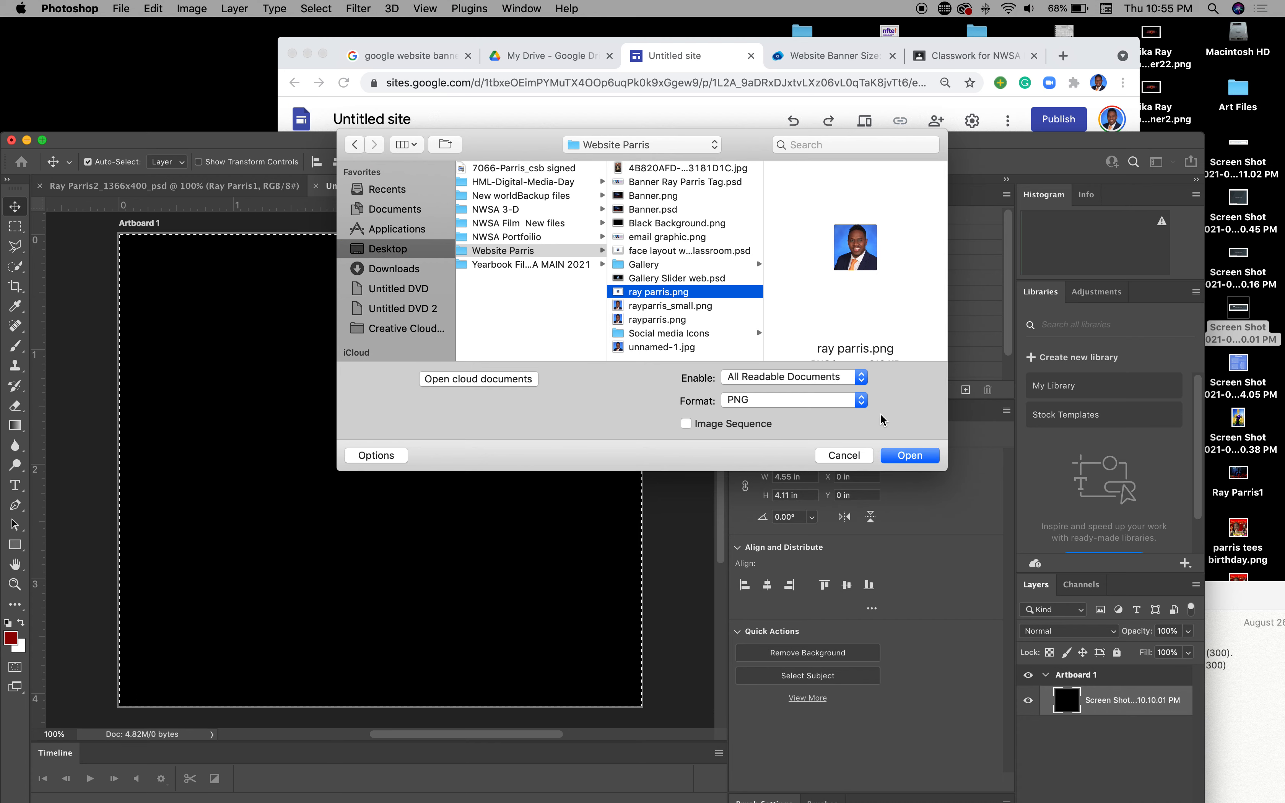
left_click(910, 455)
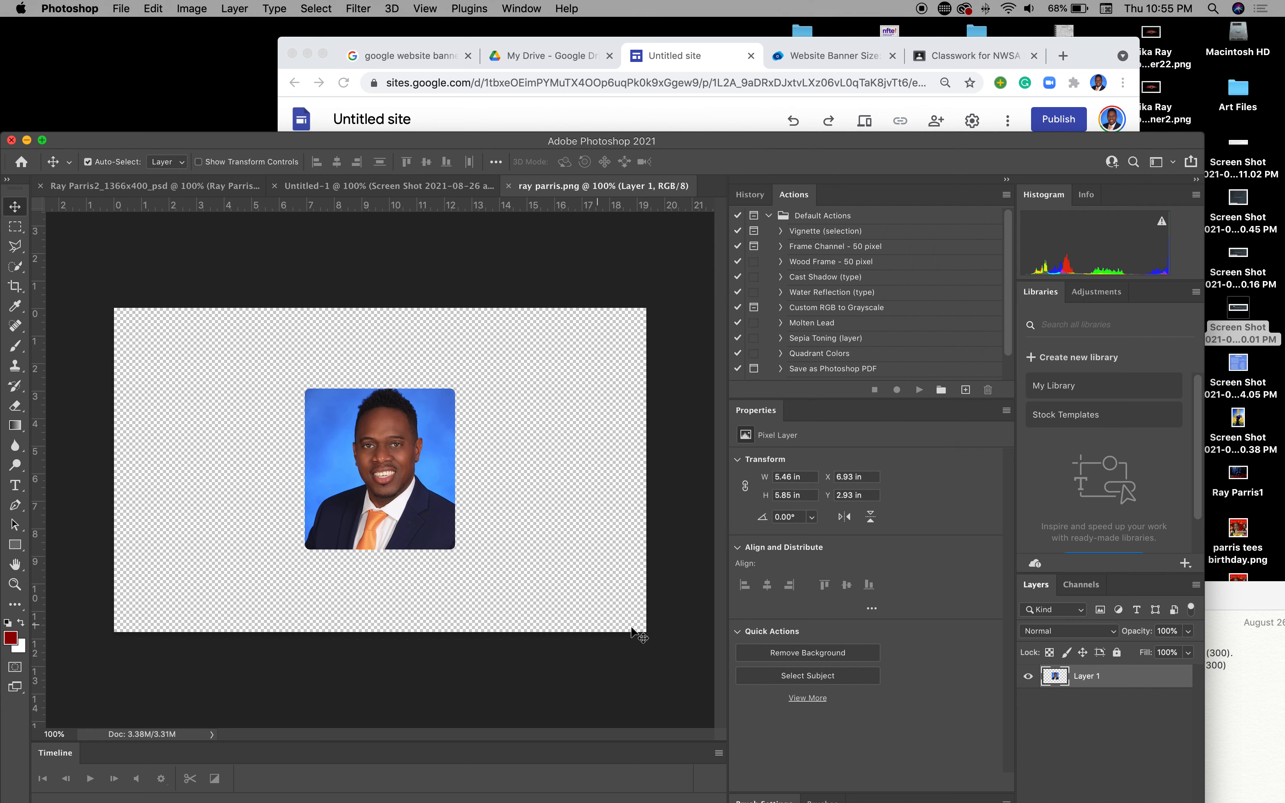
Step: Review the headshot's Image Size (1392 × 848 px) unchanged, then return to Google Sites
left_click(735, 115)
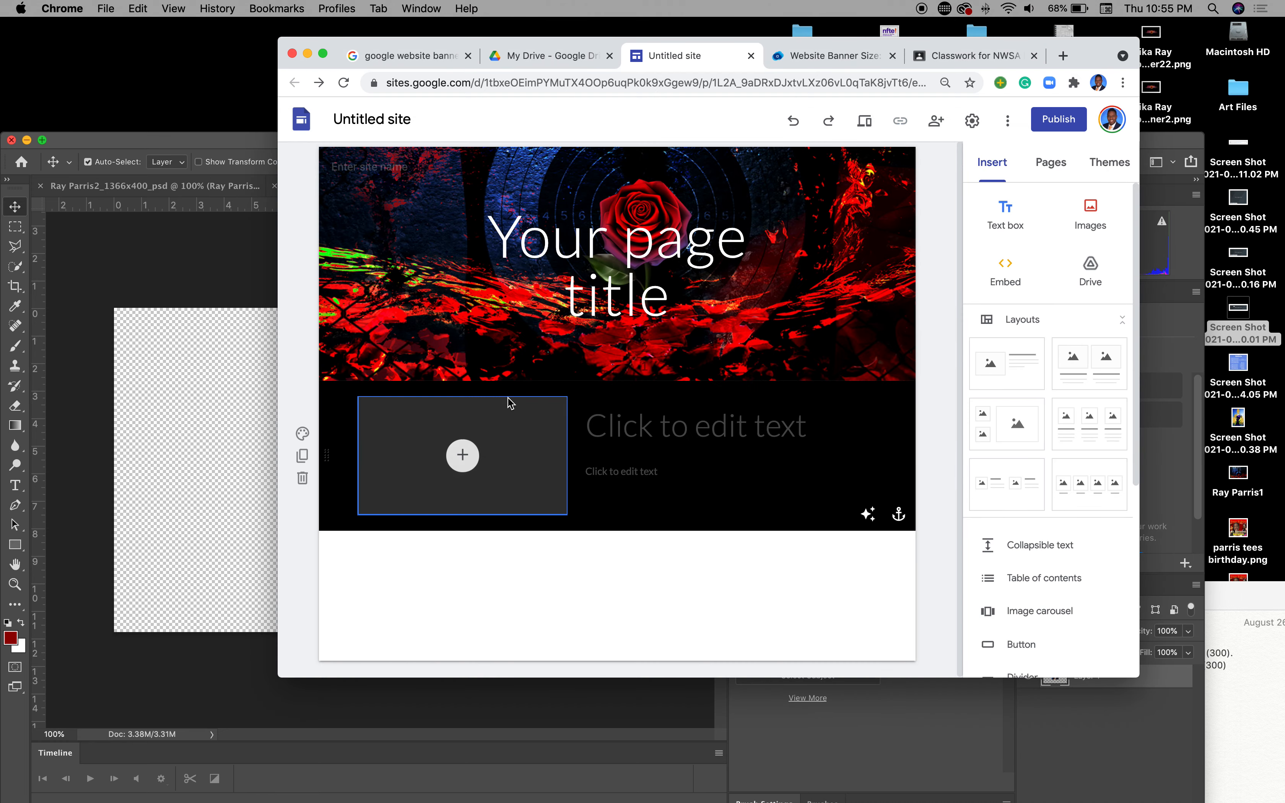
left_click(179, 431)
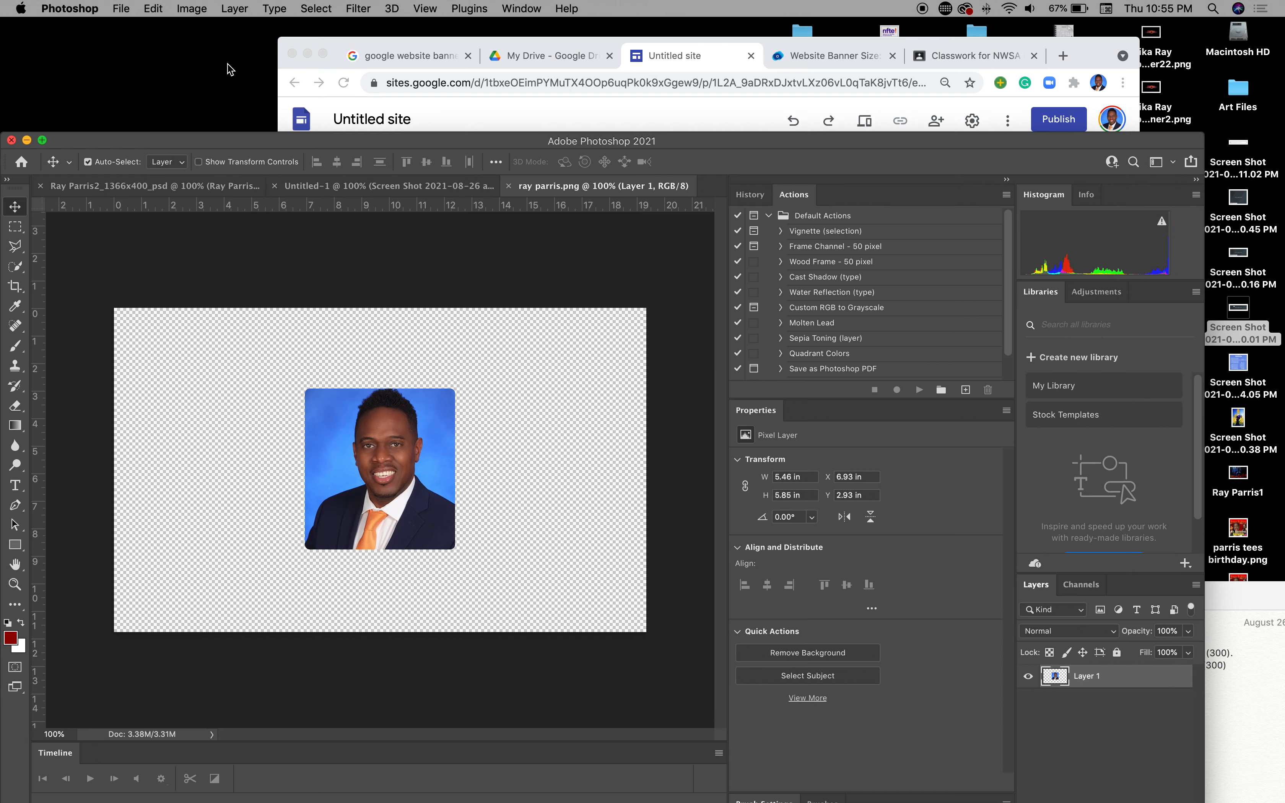
left_click(205, 12)
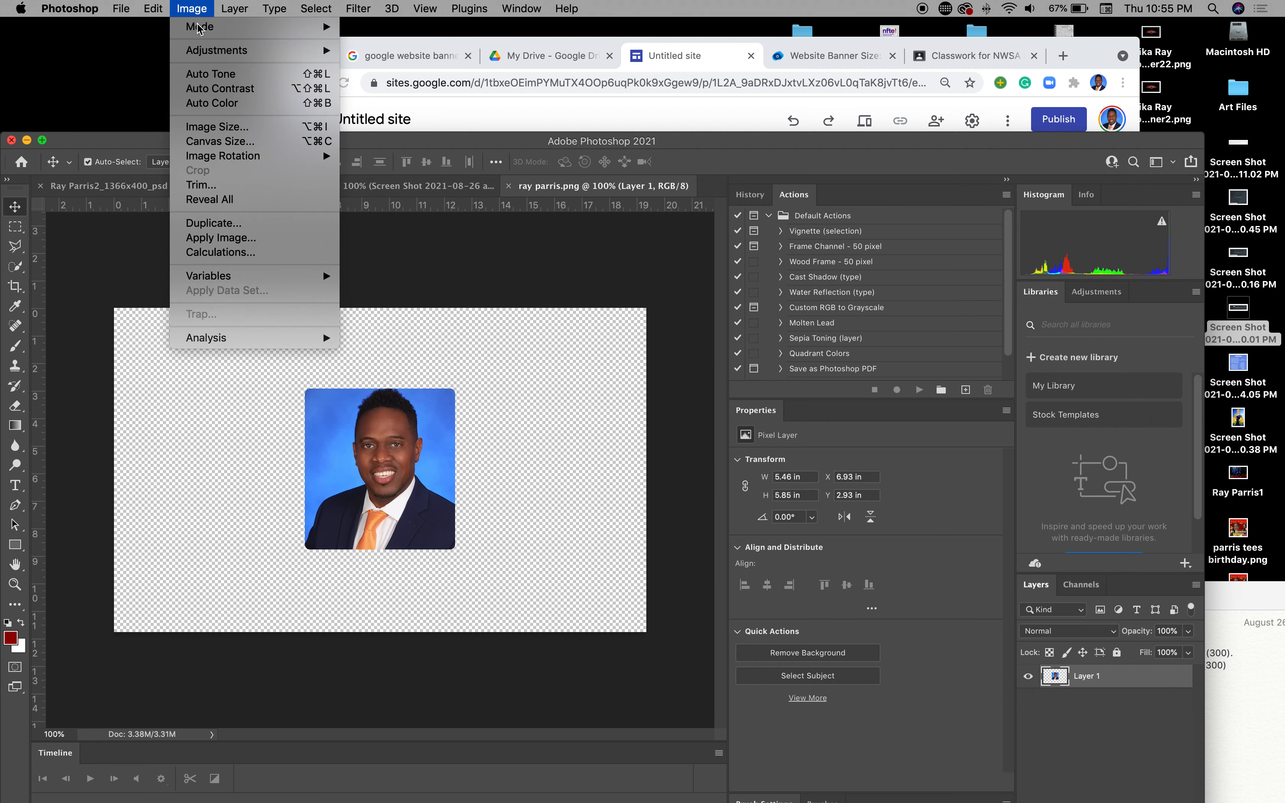
left_click(196, 127)
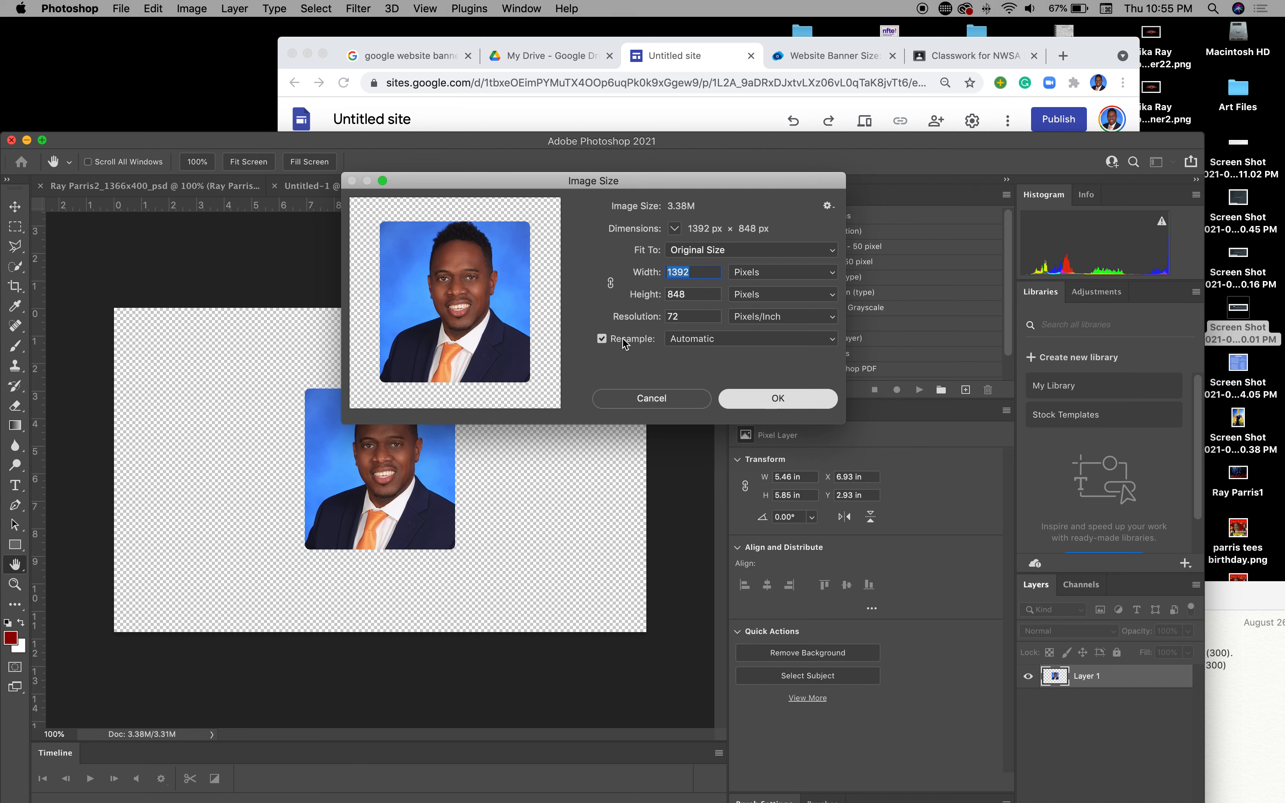
left_click(770, 408)
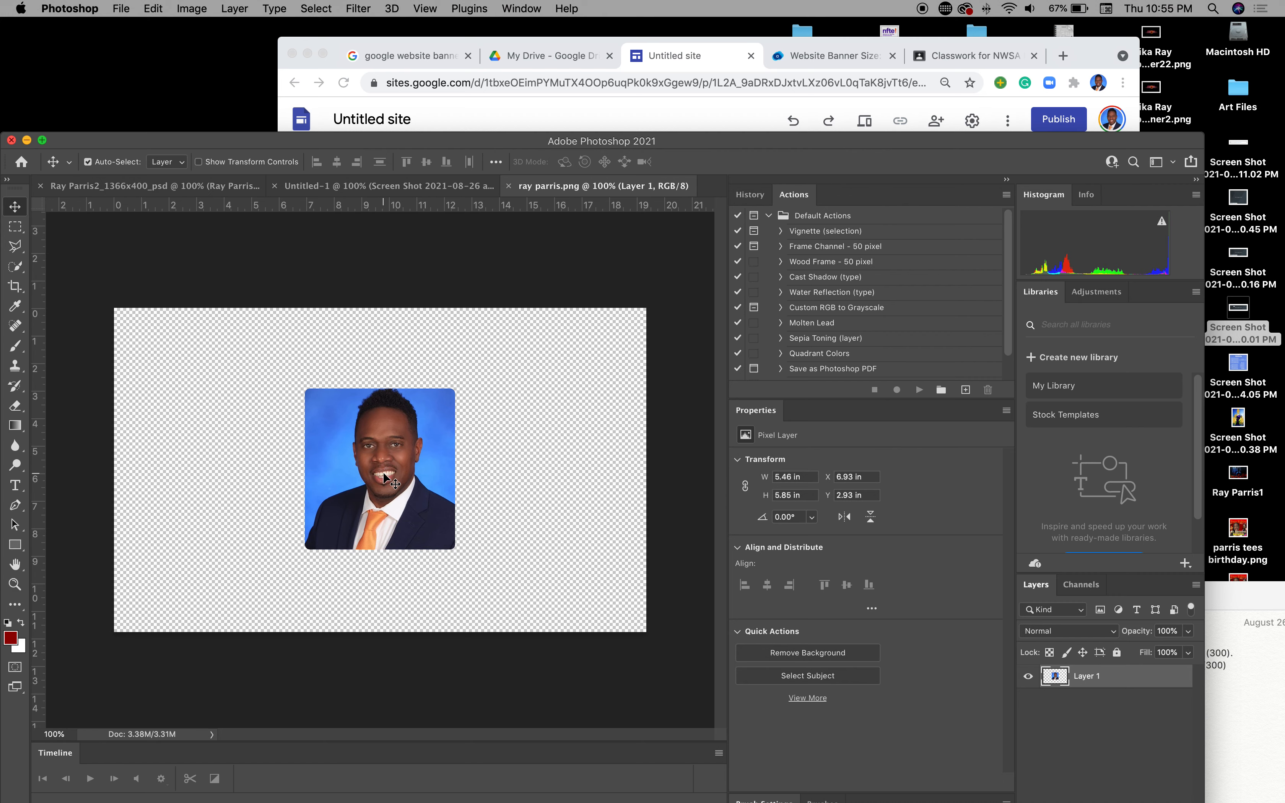
left_click(697, 112)
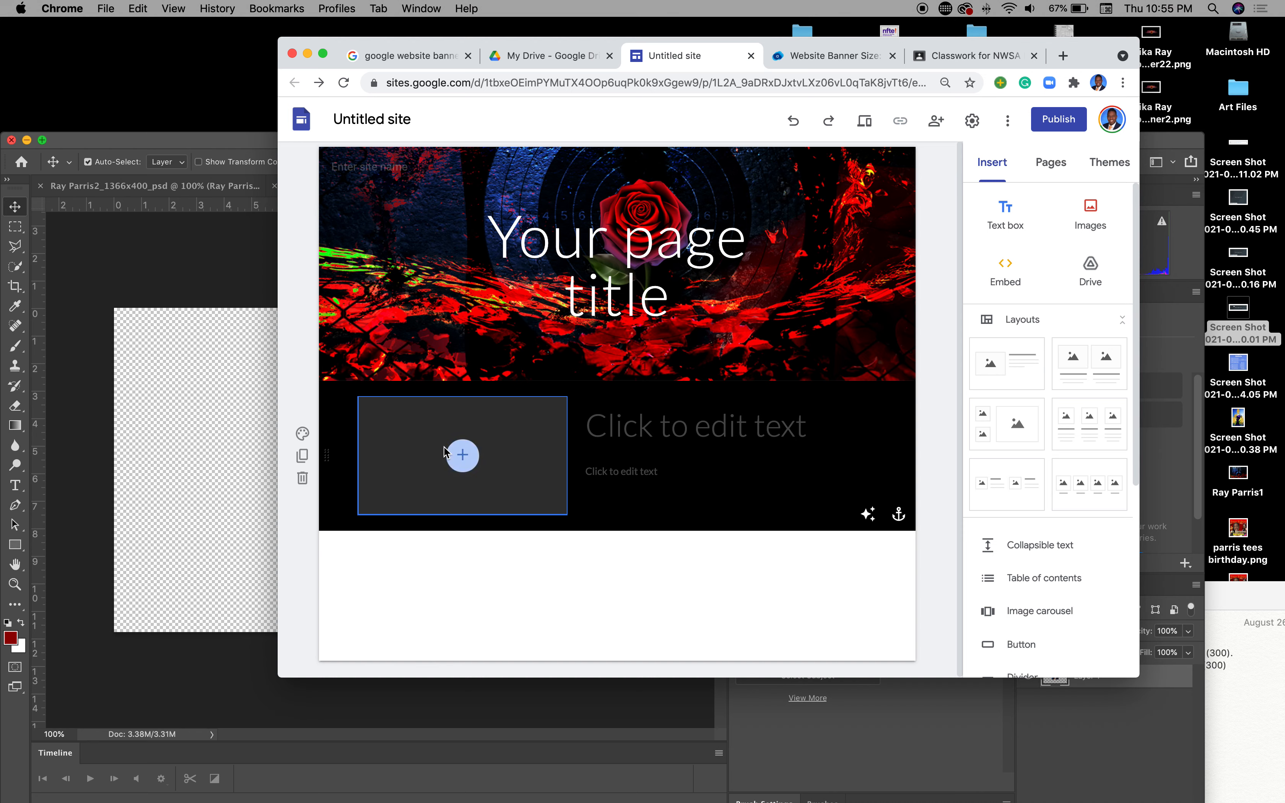
Step: Choose Upload for the empty image slot and browse the Desktop folder
left_click(459, 458)
left_click(496, 493)
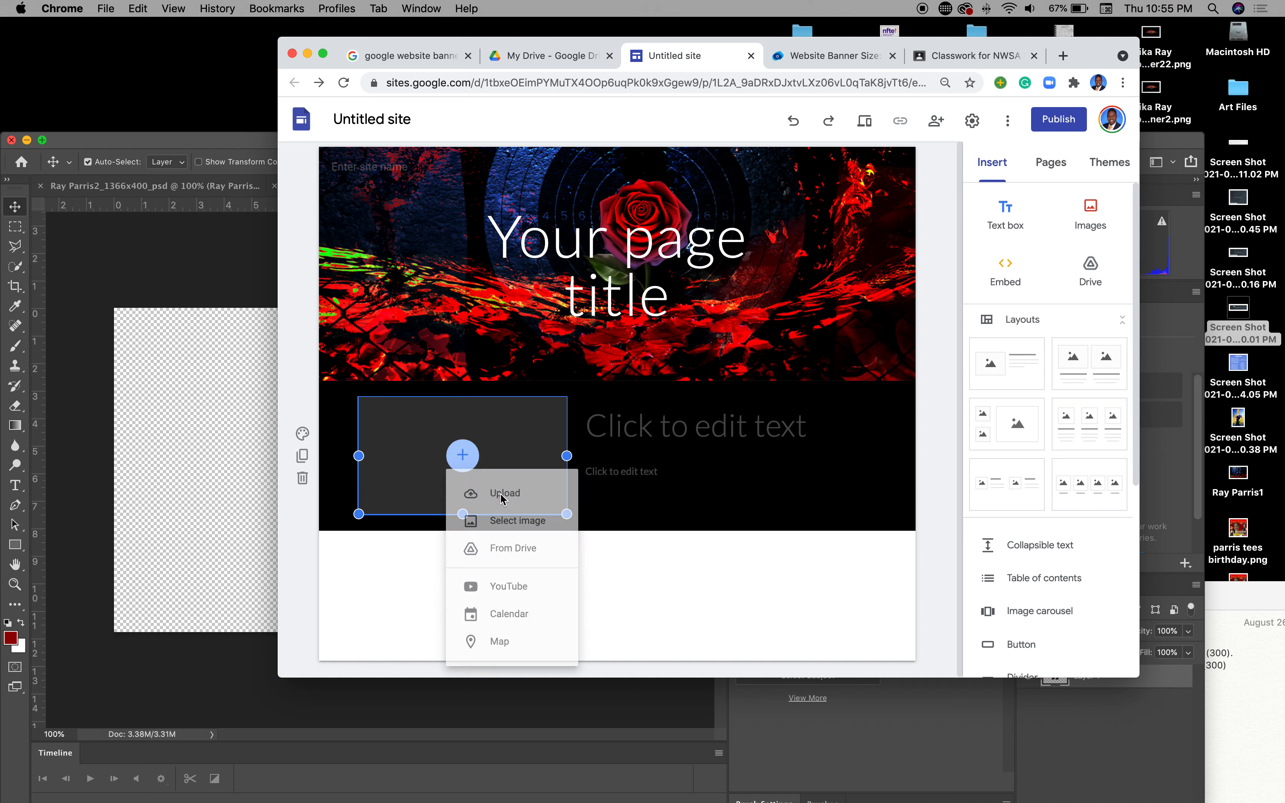
left_click(359, 215)
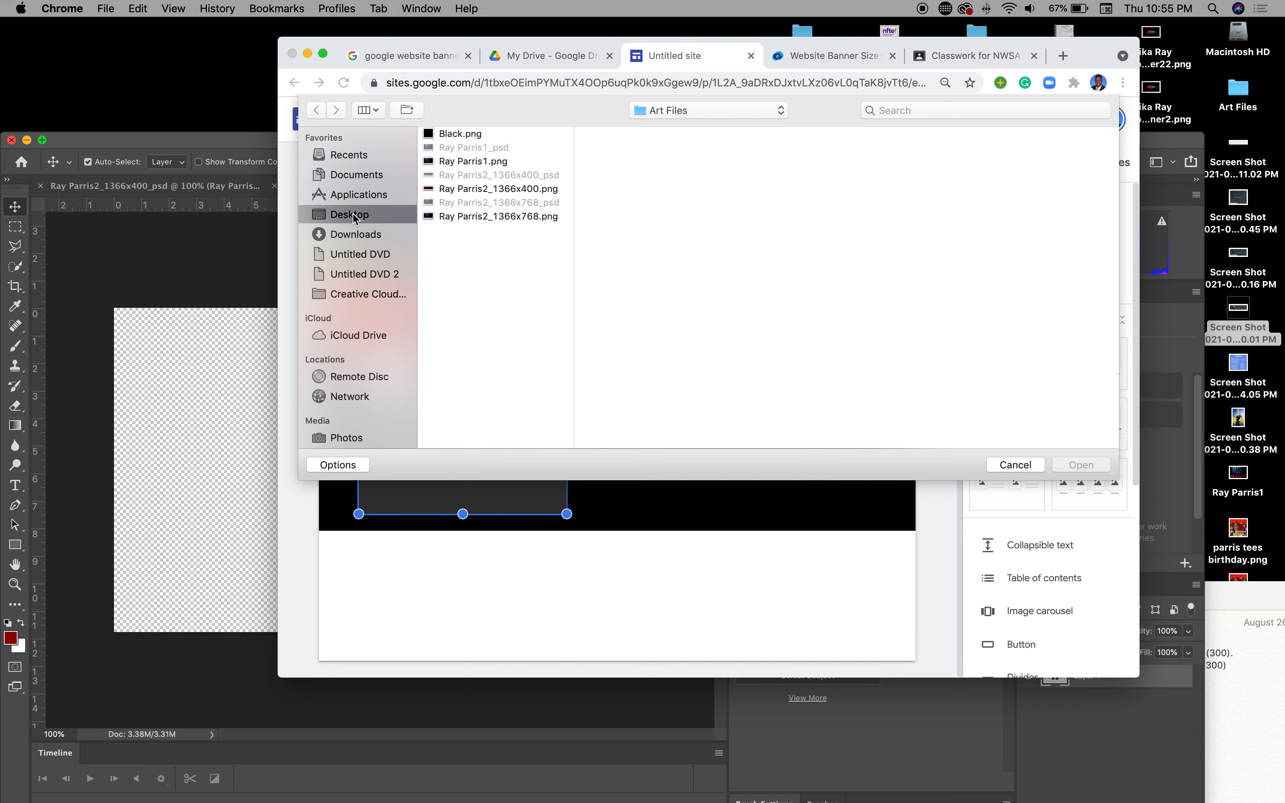
scroll(511, 272, "down", 10)
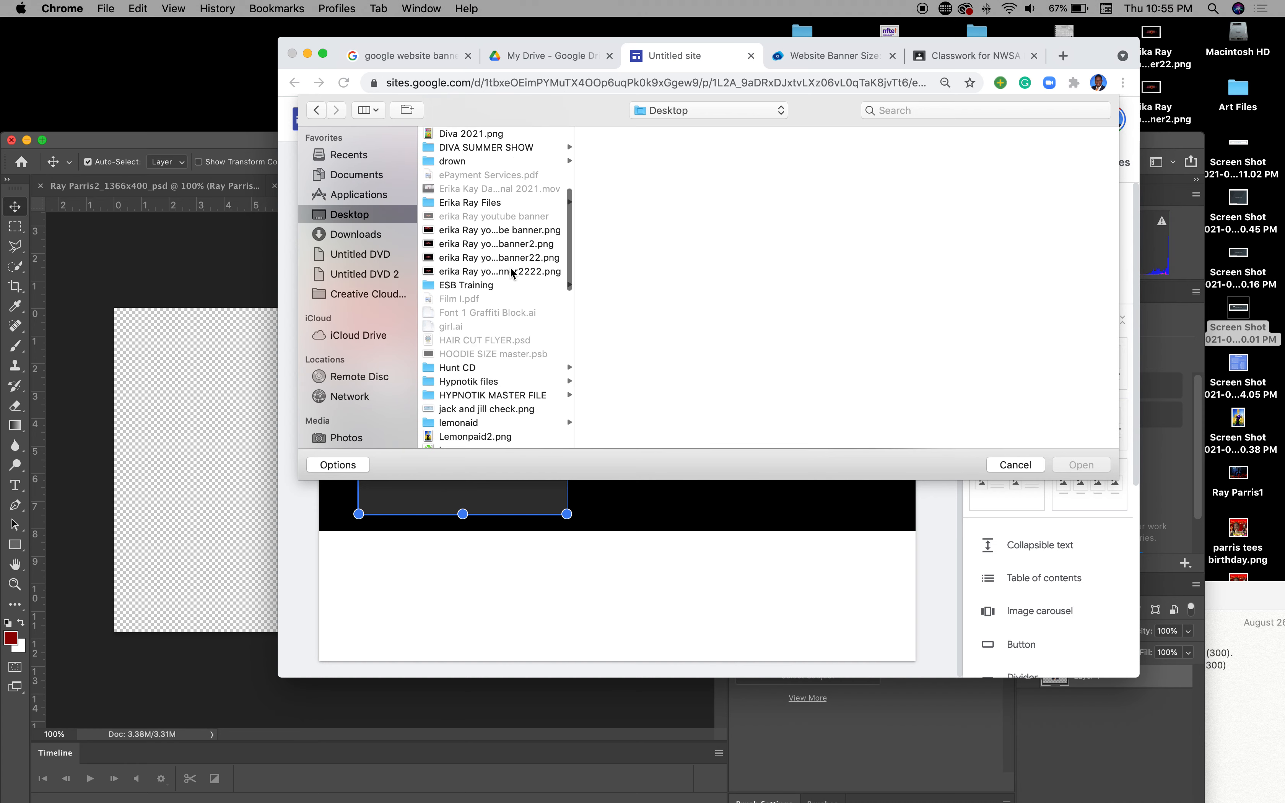
scroll(511, 272, "down", 6)
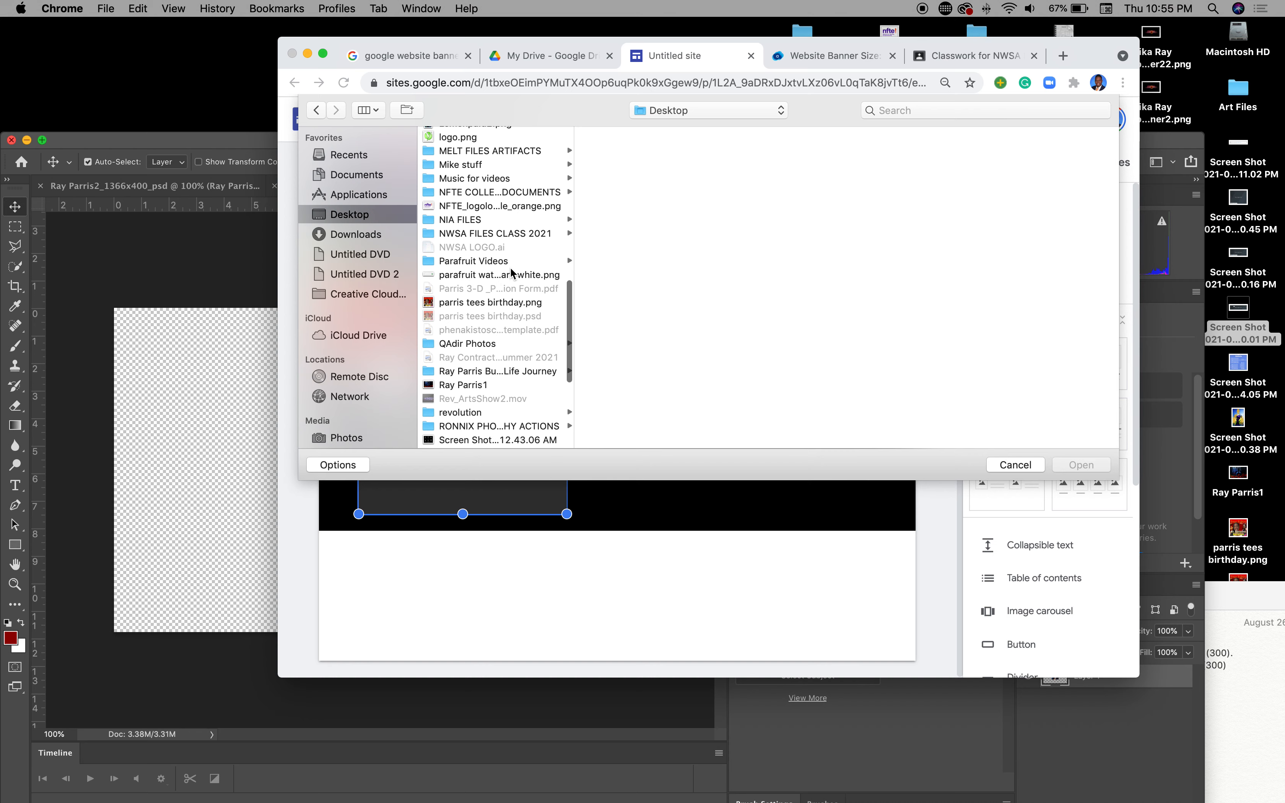
scroll(511, 271, "down", 5)
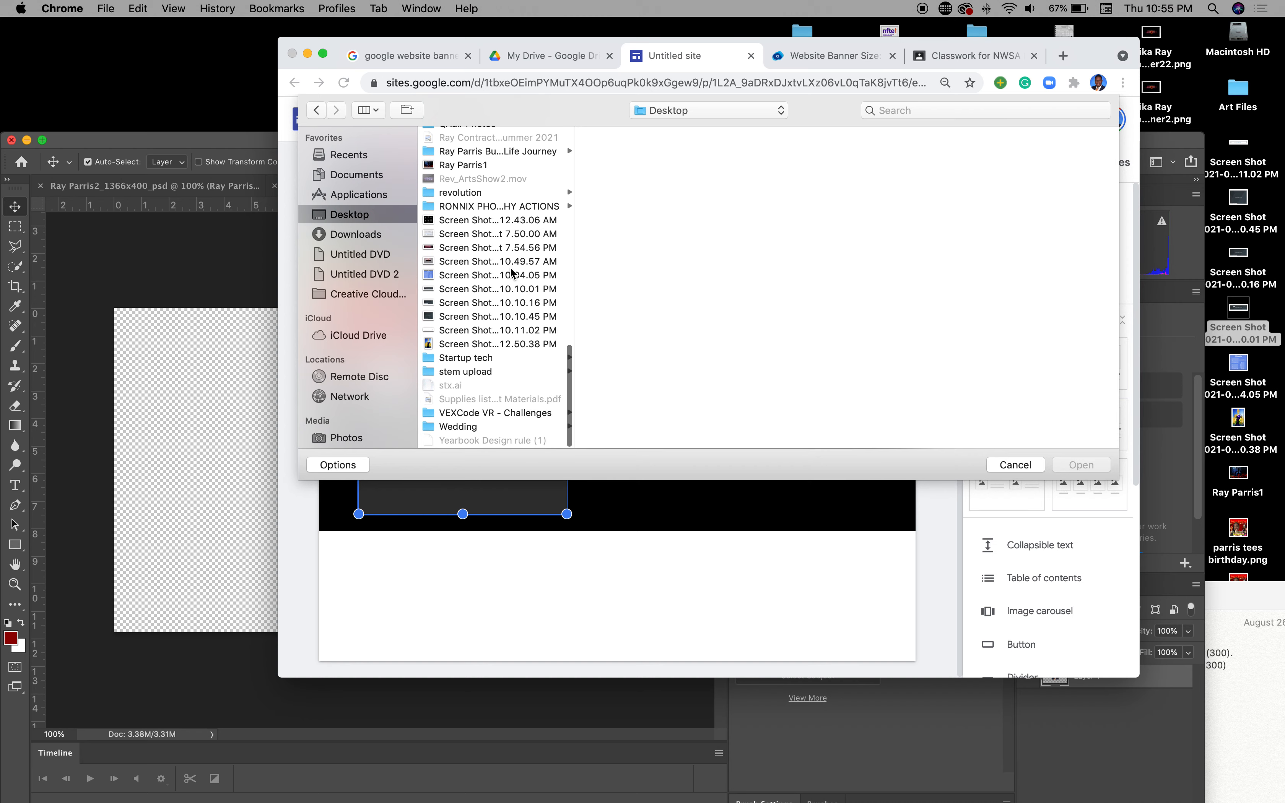
scroll(511, 272, "up", 3)
scroll(511, 272, "up", 5)
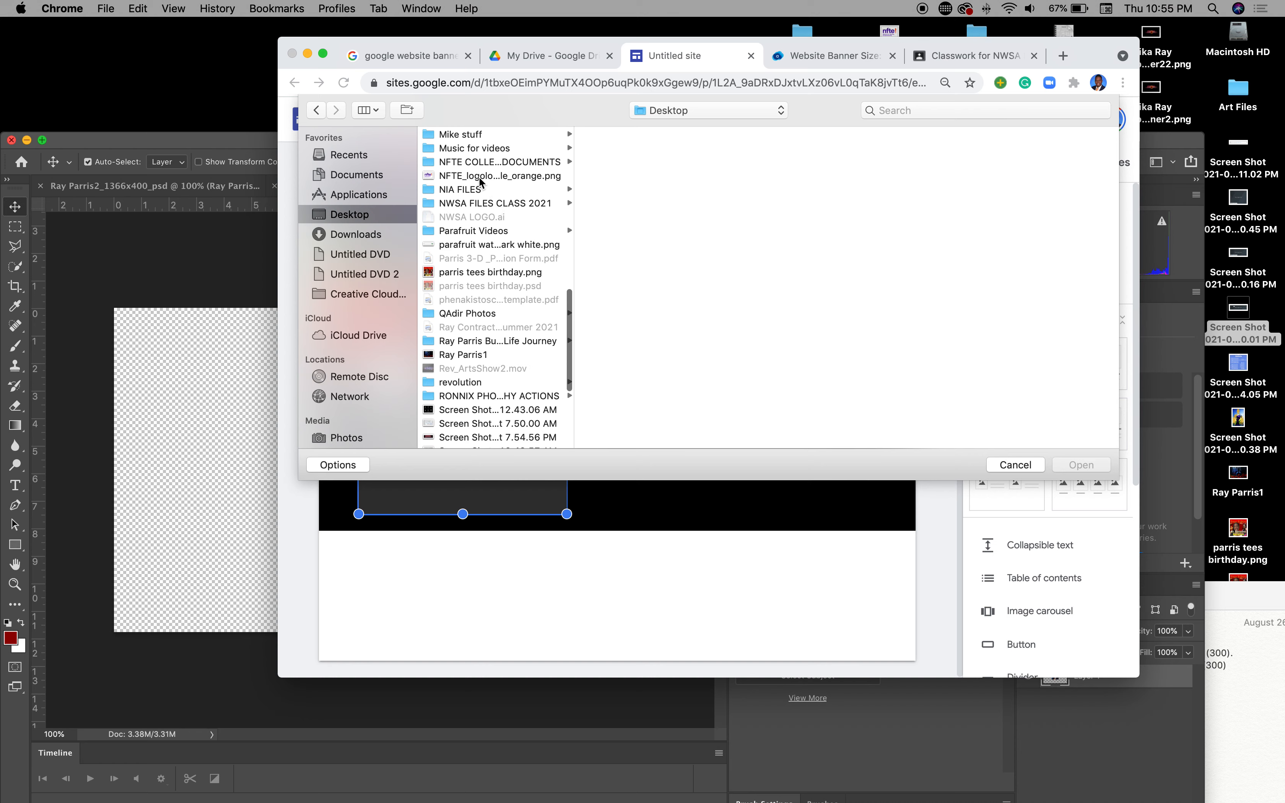
Step: Upload the headshot PNG from the website folder and shrink it slightly
left_click(488, 205)
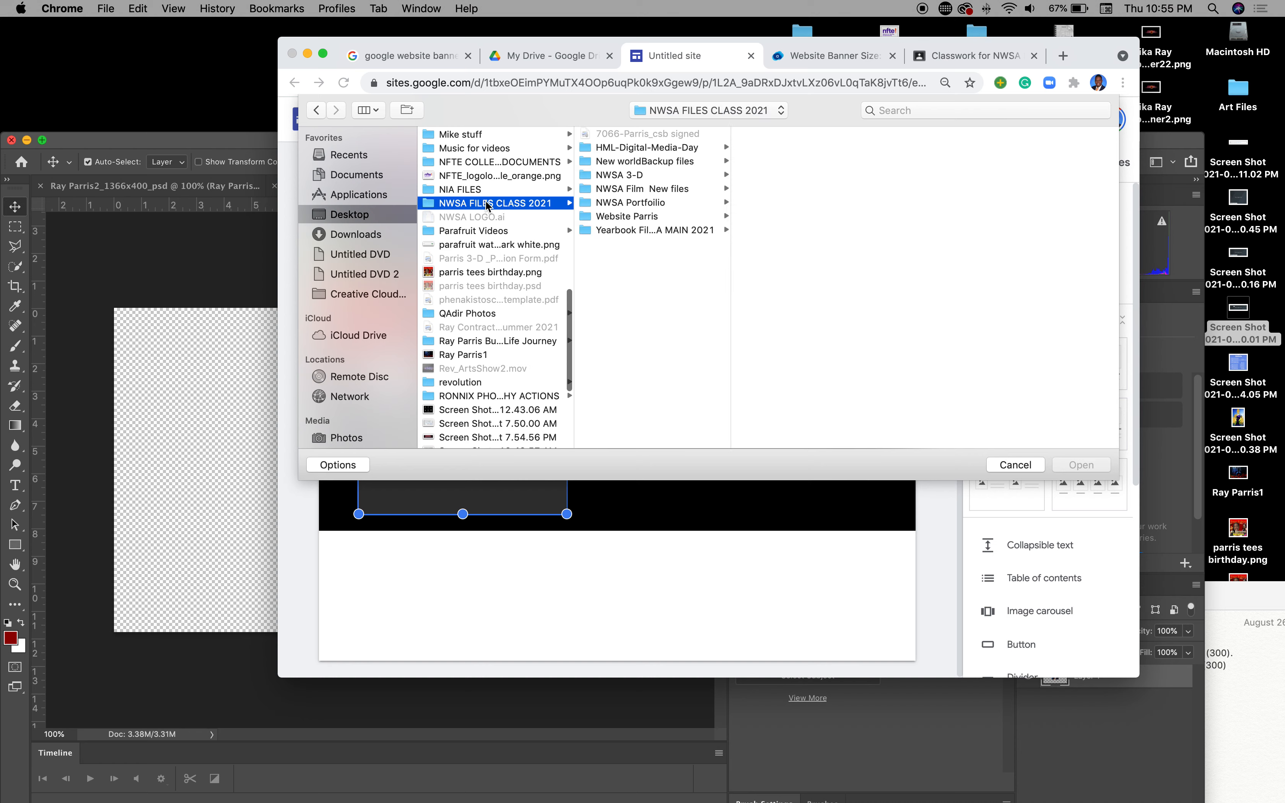
left_click(653, 217)
left_click(780, 285)
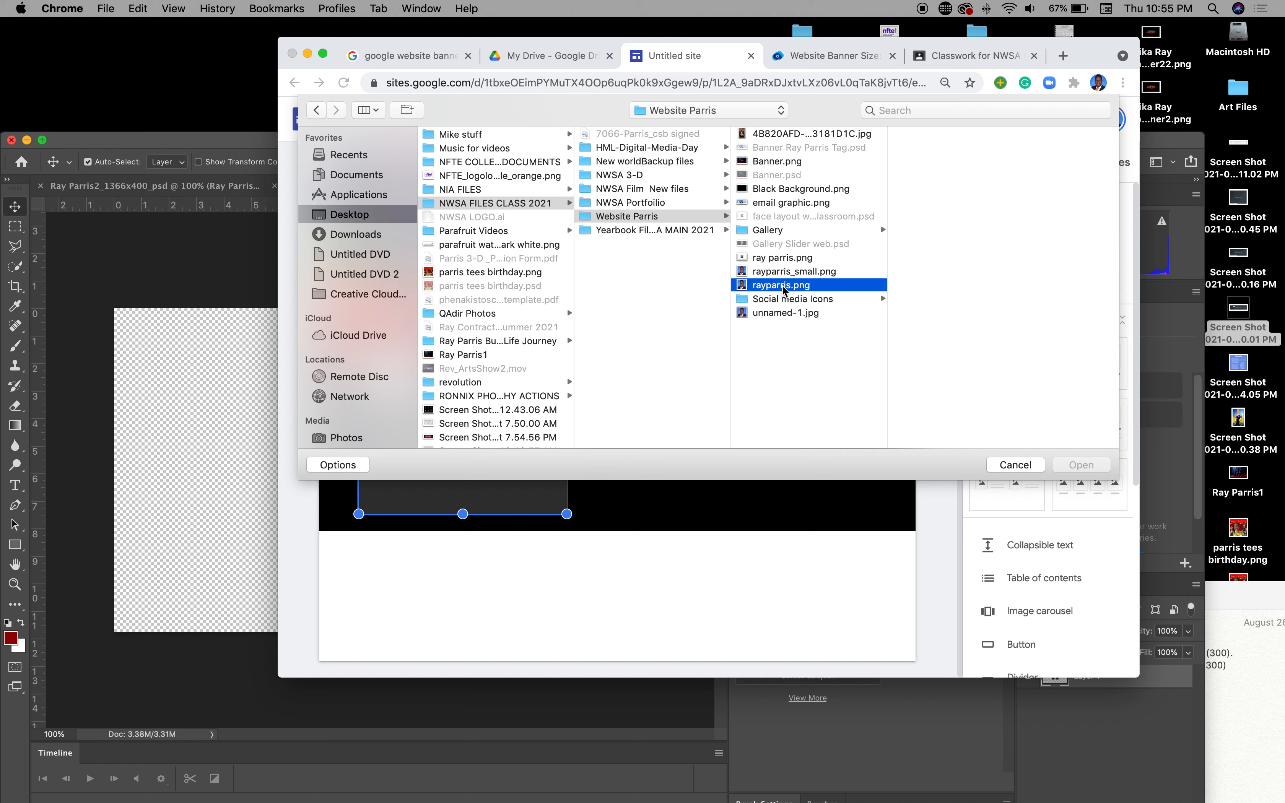
left_click(1080, 464)
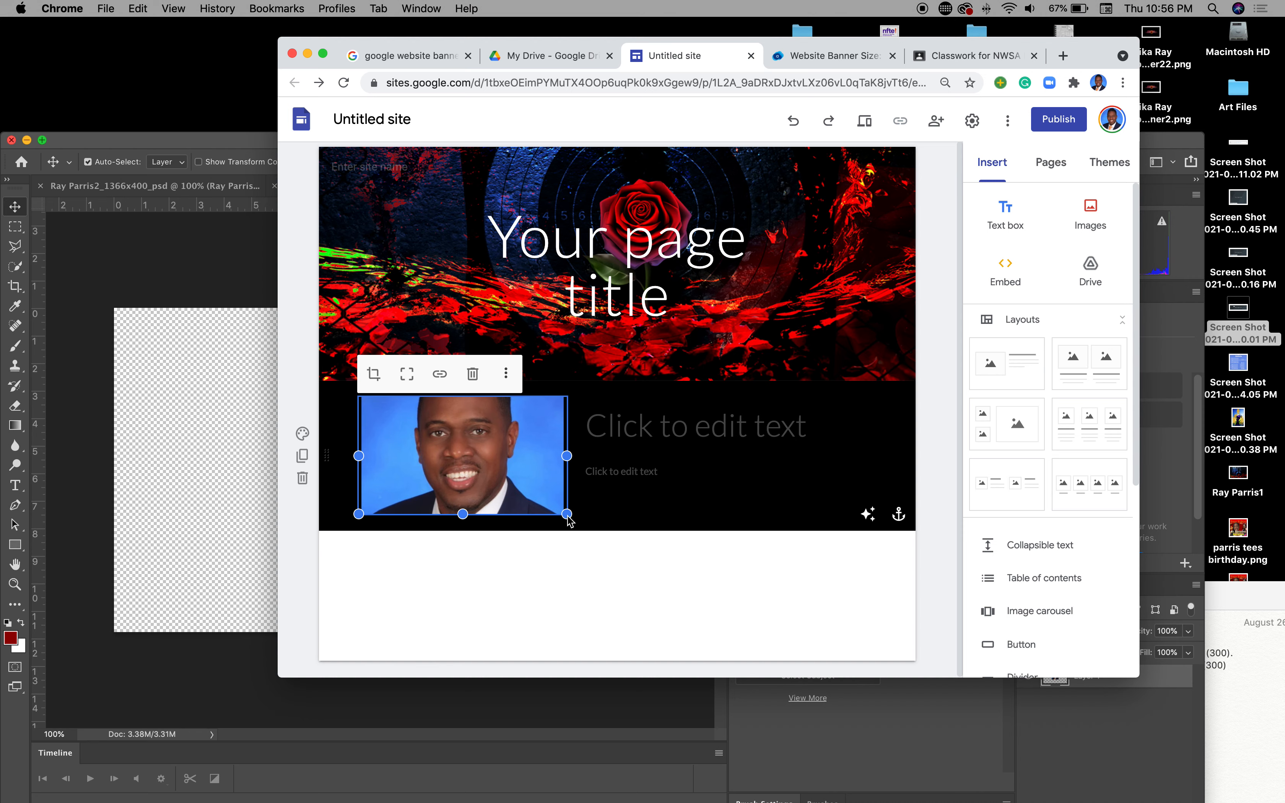
left_click_drag(567, 517, 525, 516)
left_click(175, 340)
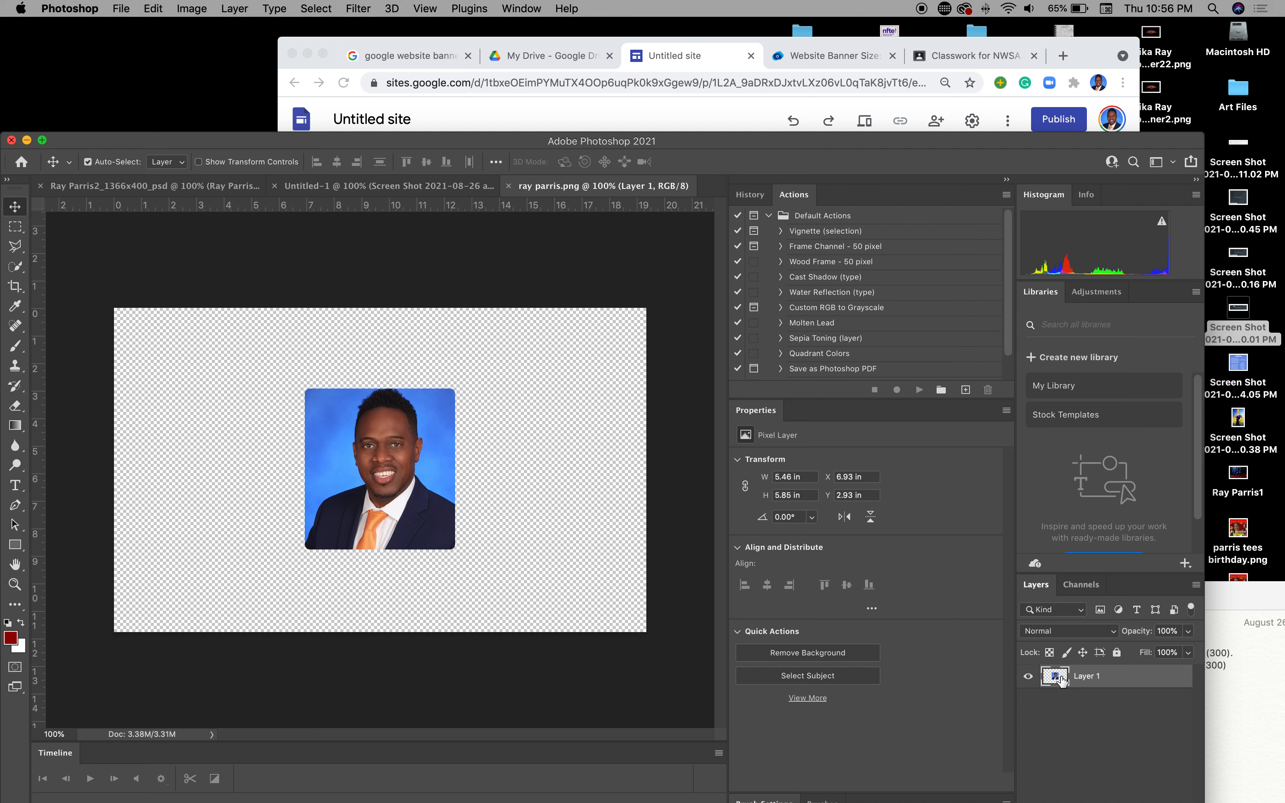
Step: Hide the portrait layer and open the Art Files folder on the desktop
left_click(1028, 676)
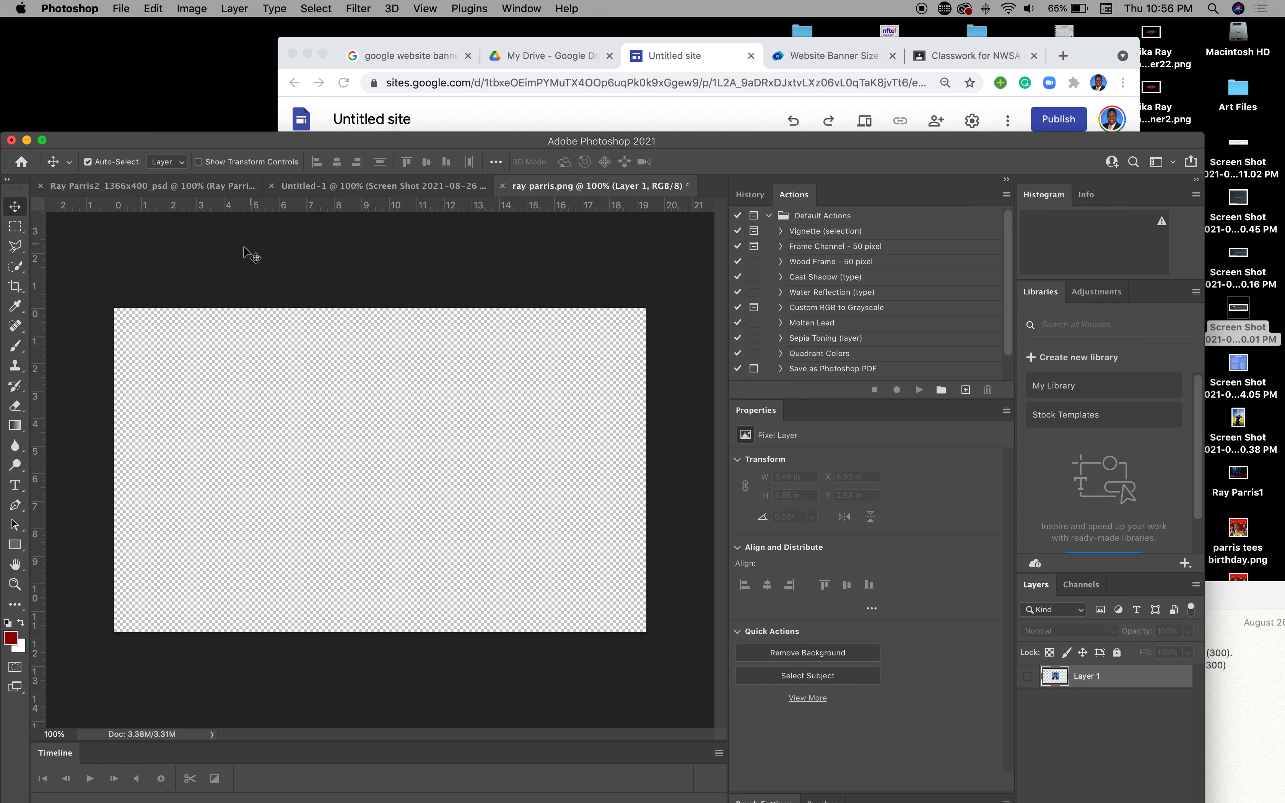
left_click_drag(155, 144, 148, 130)
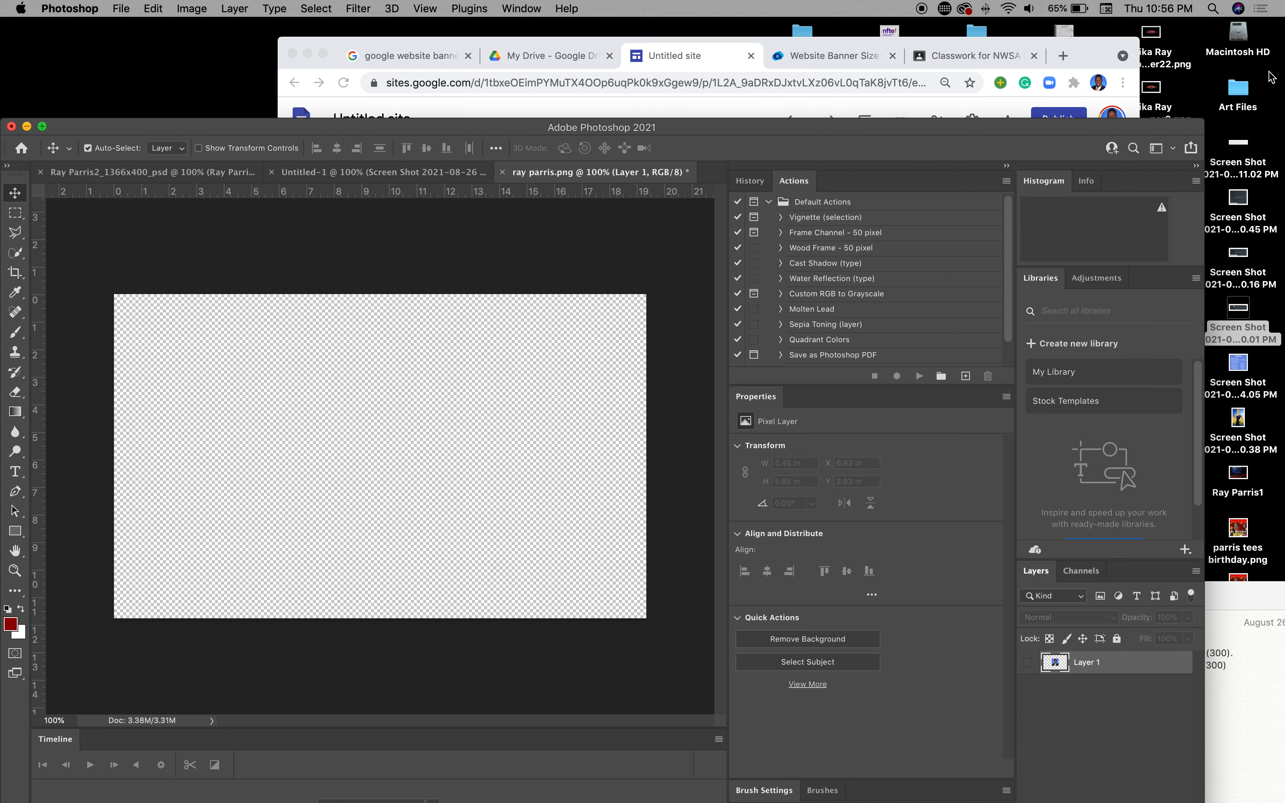
left_click(1250, 94)
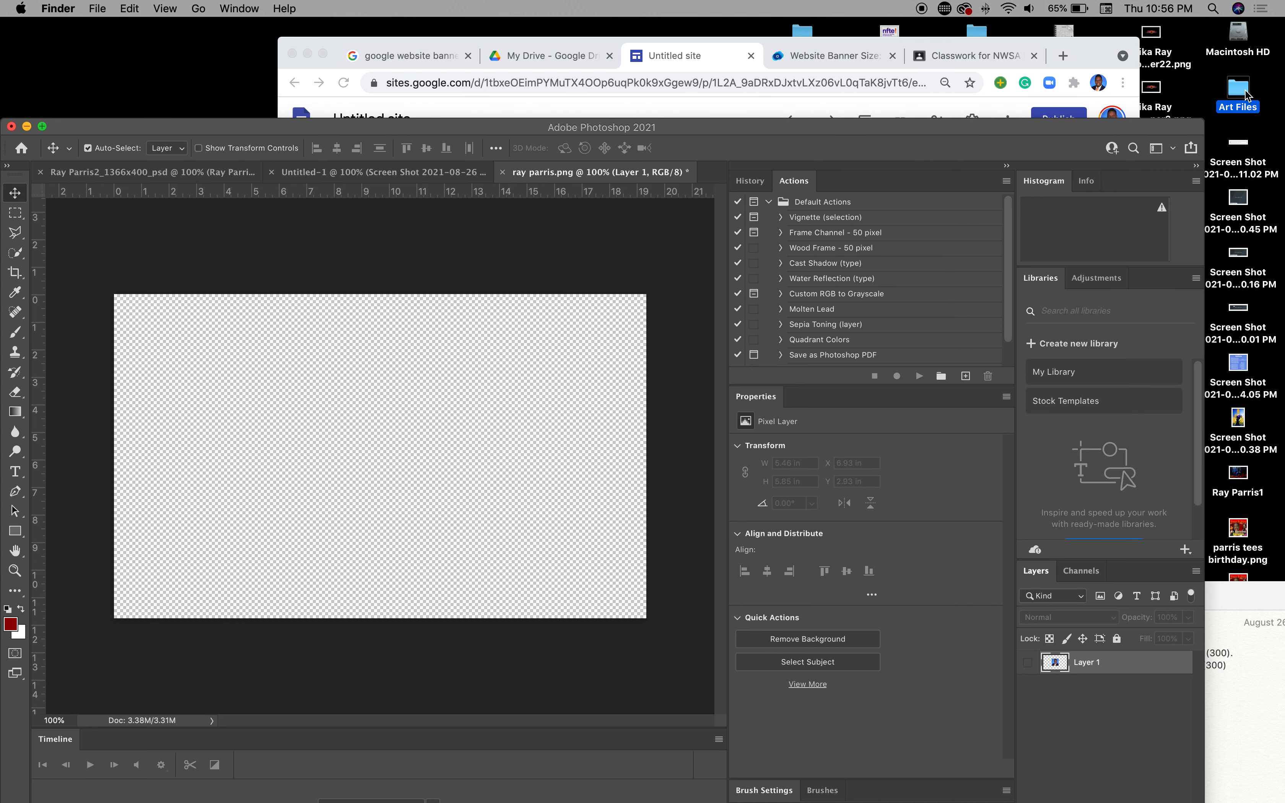
double_click(1246, 94)
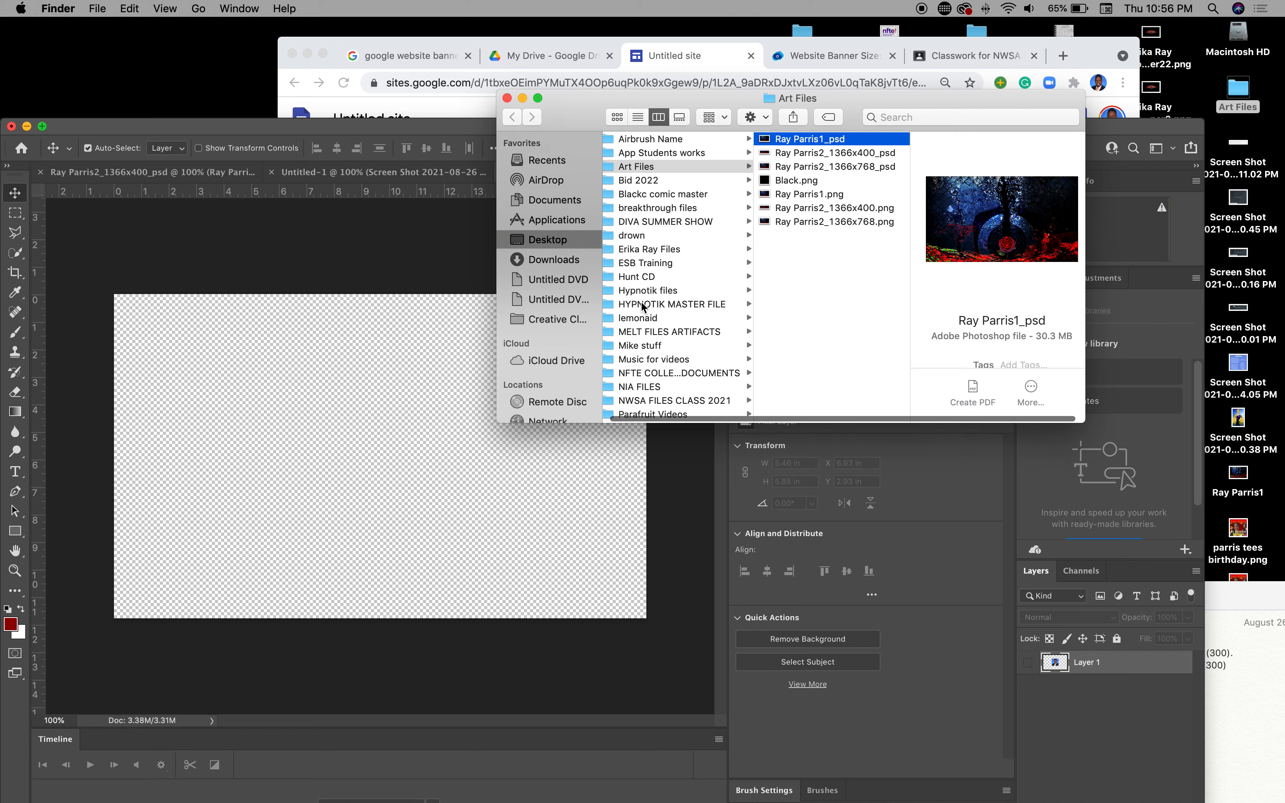
scroll(658, 367, "down", 3)
left_click(652, 358)
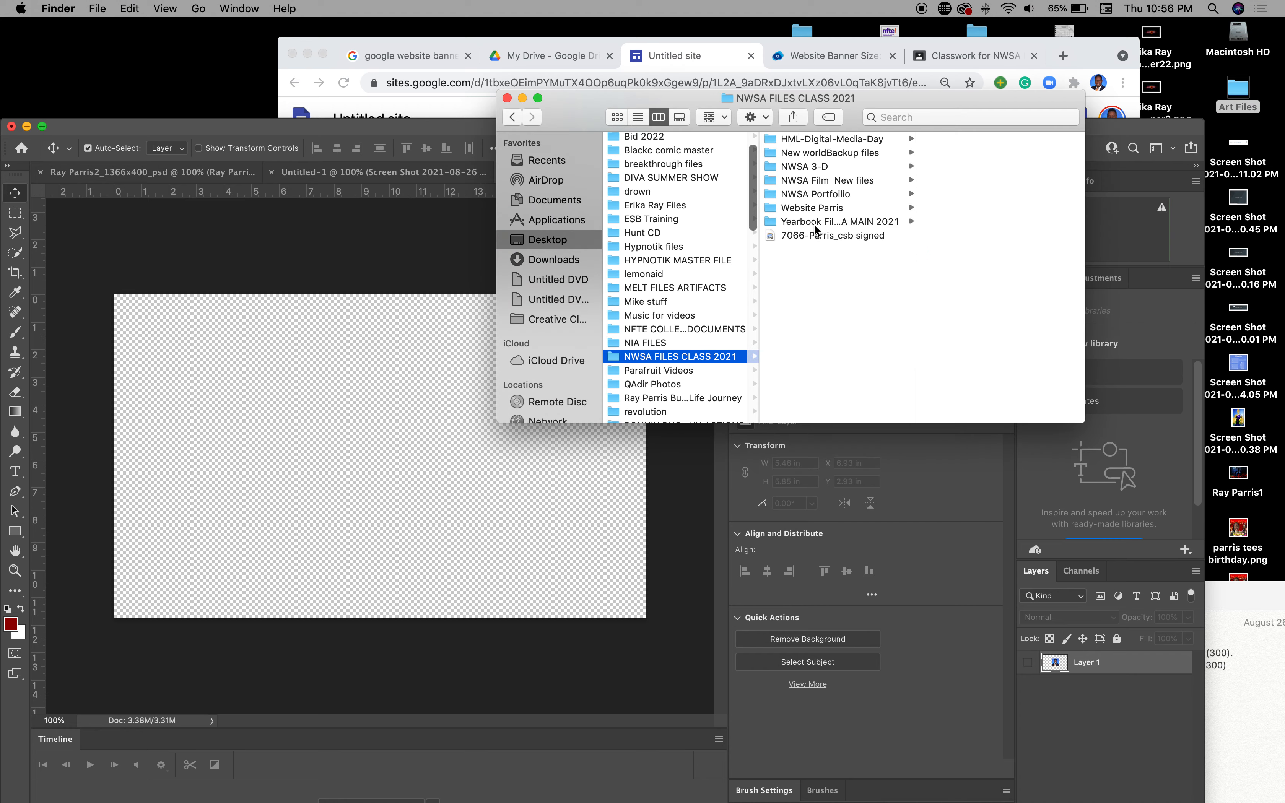
left_click(811, 208)
left_click(944, 236)
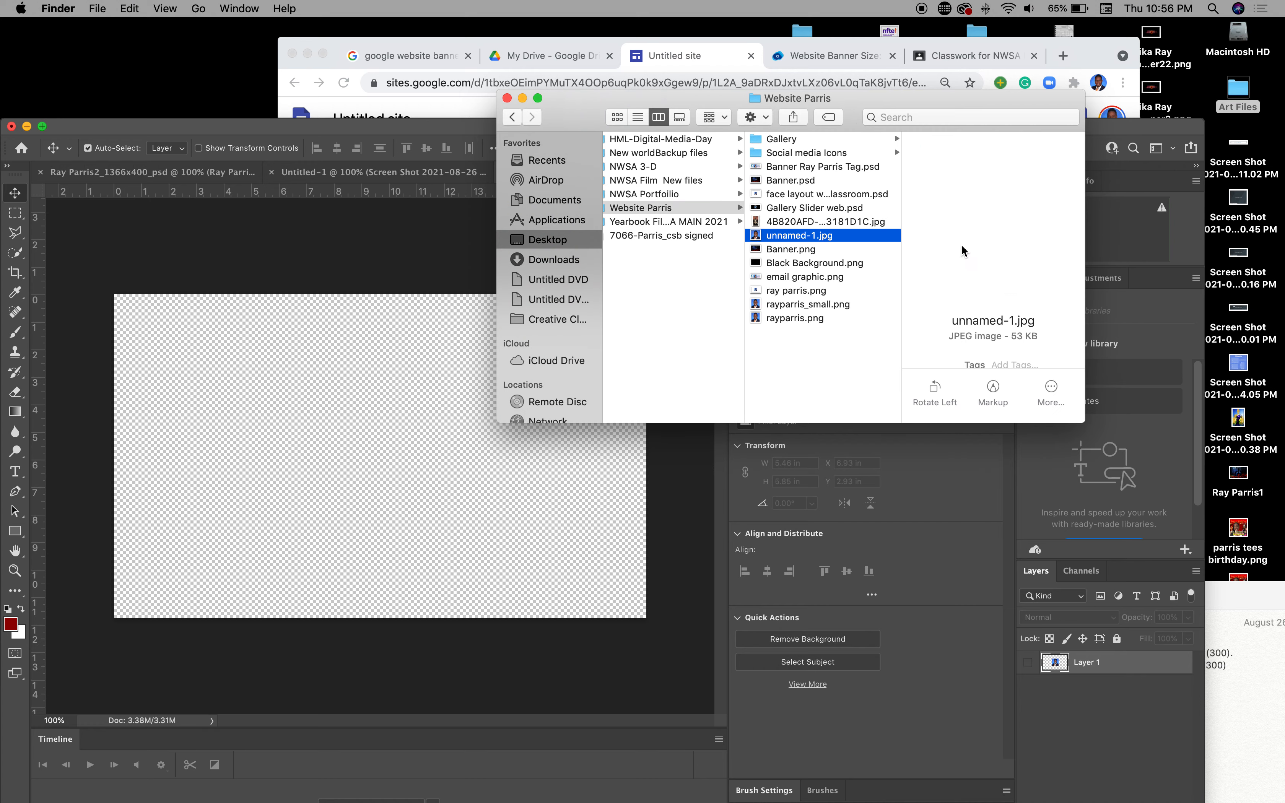
left_click_drag(763, 237, 381, 434)
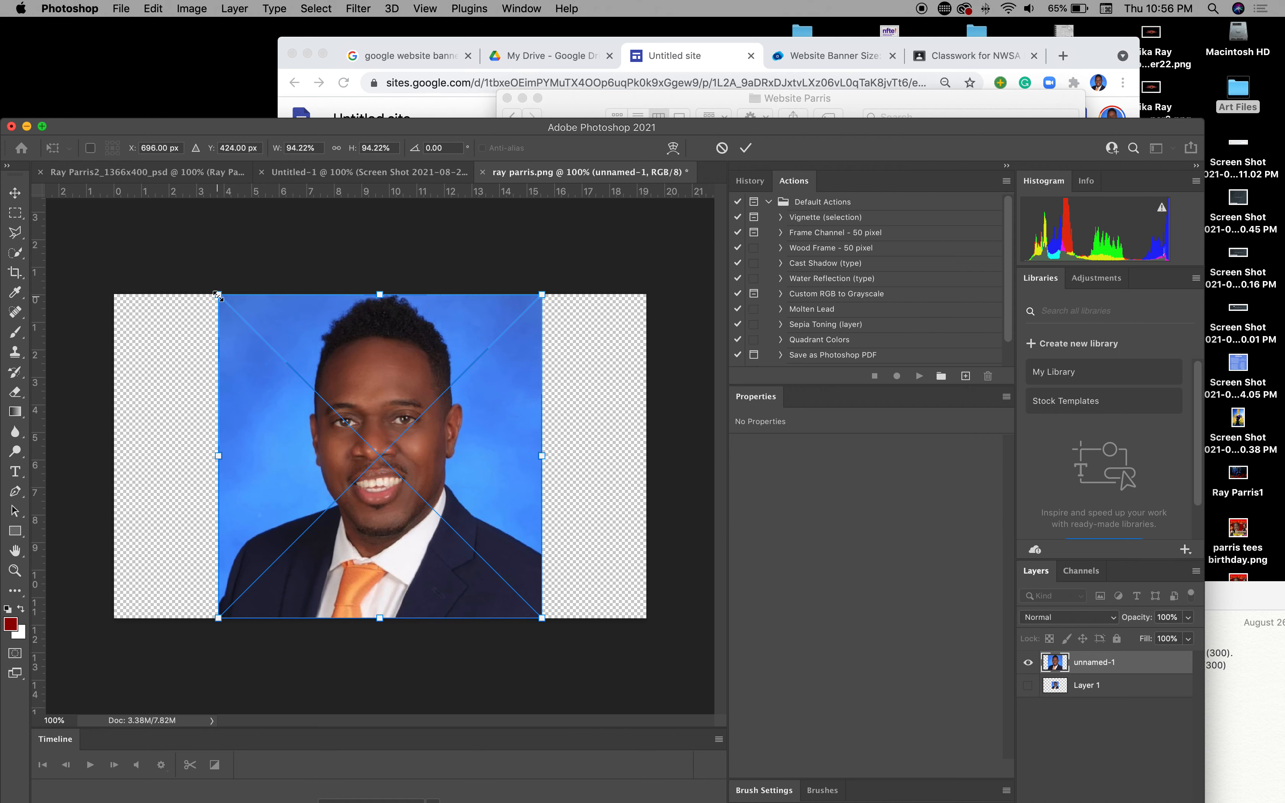
Step: Shrink the headshot to about 67%, centre it, commit, and rasterize the layer
left_click_drag(218, 294, 298, 375)
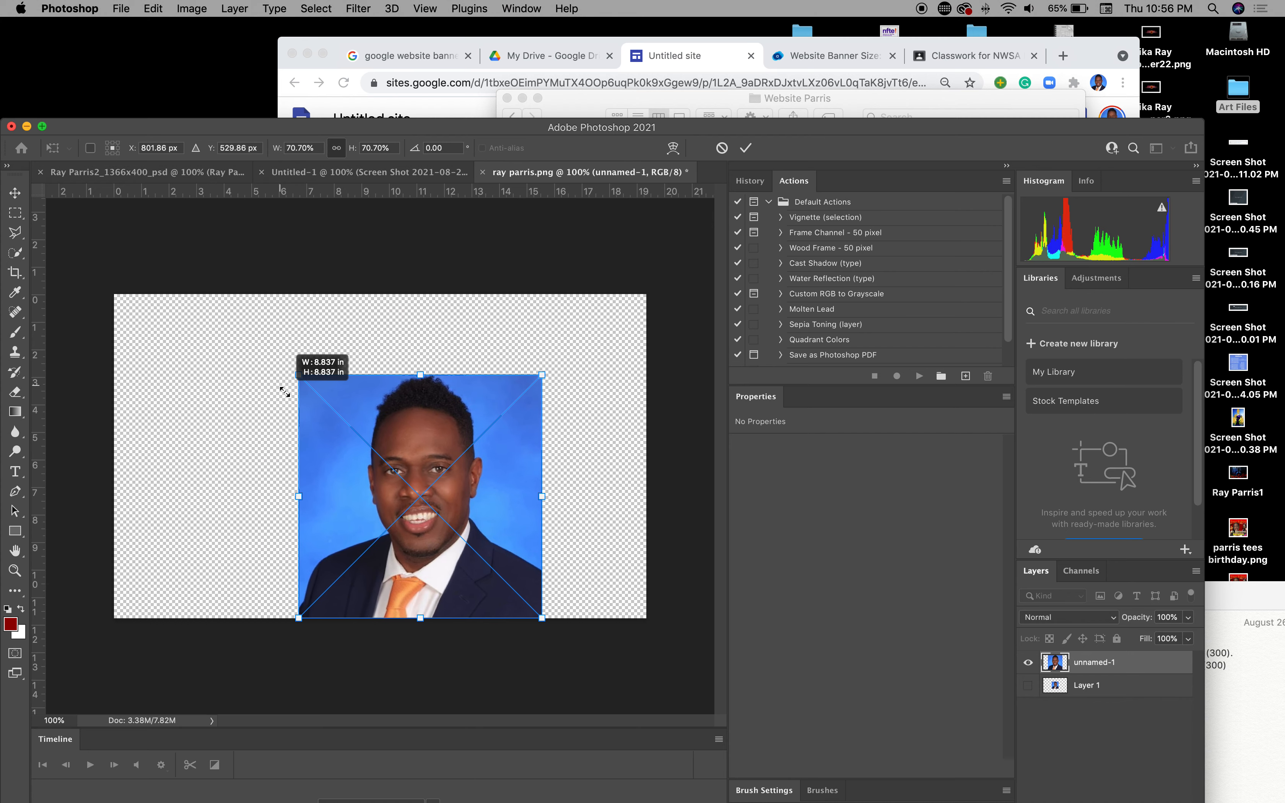
left_click_drag(473, 537, 449, 485)
mouse_move(501, 577)
left_mouse_down()
mouse_move(489, 569)
mouse_move(512, 591)
mouse_move(489, 565)
left_mouse_up()
key("Return")
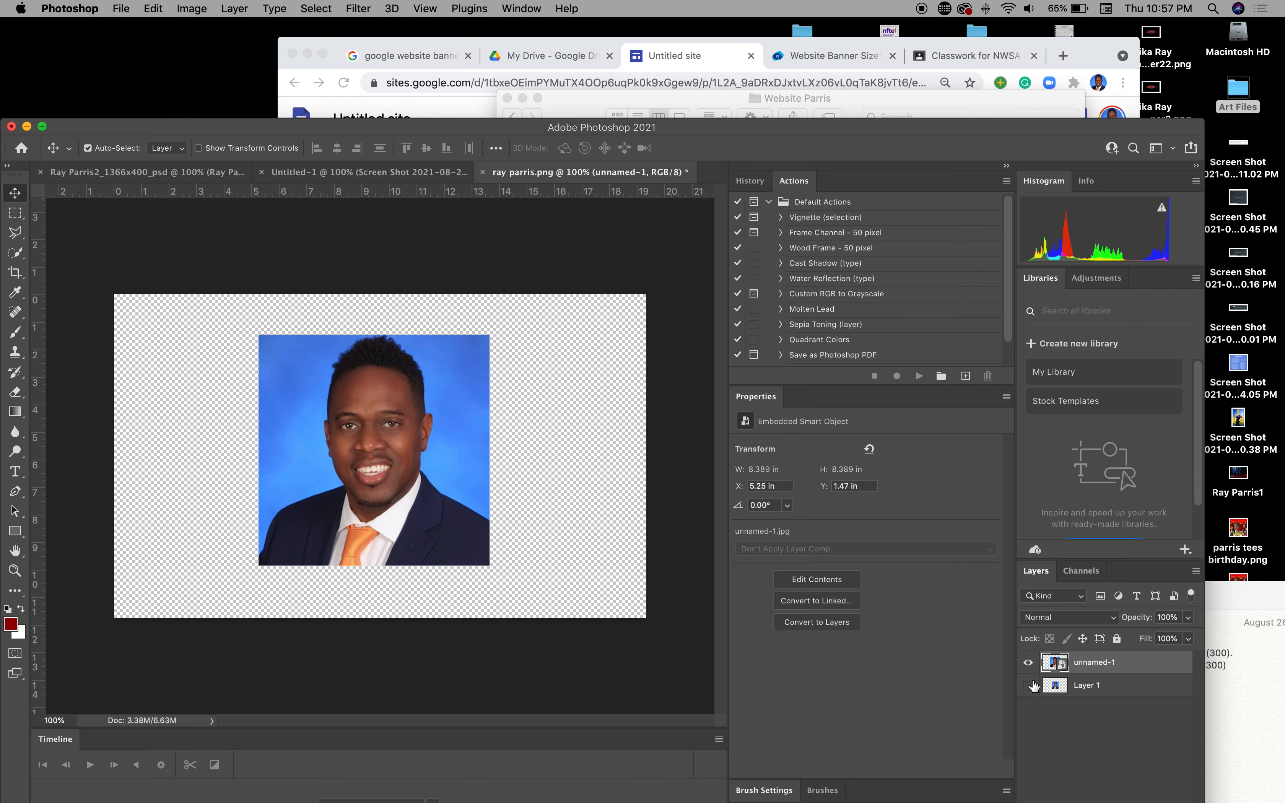
right_click(1116, 661)
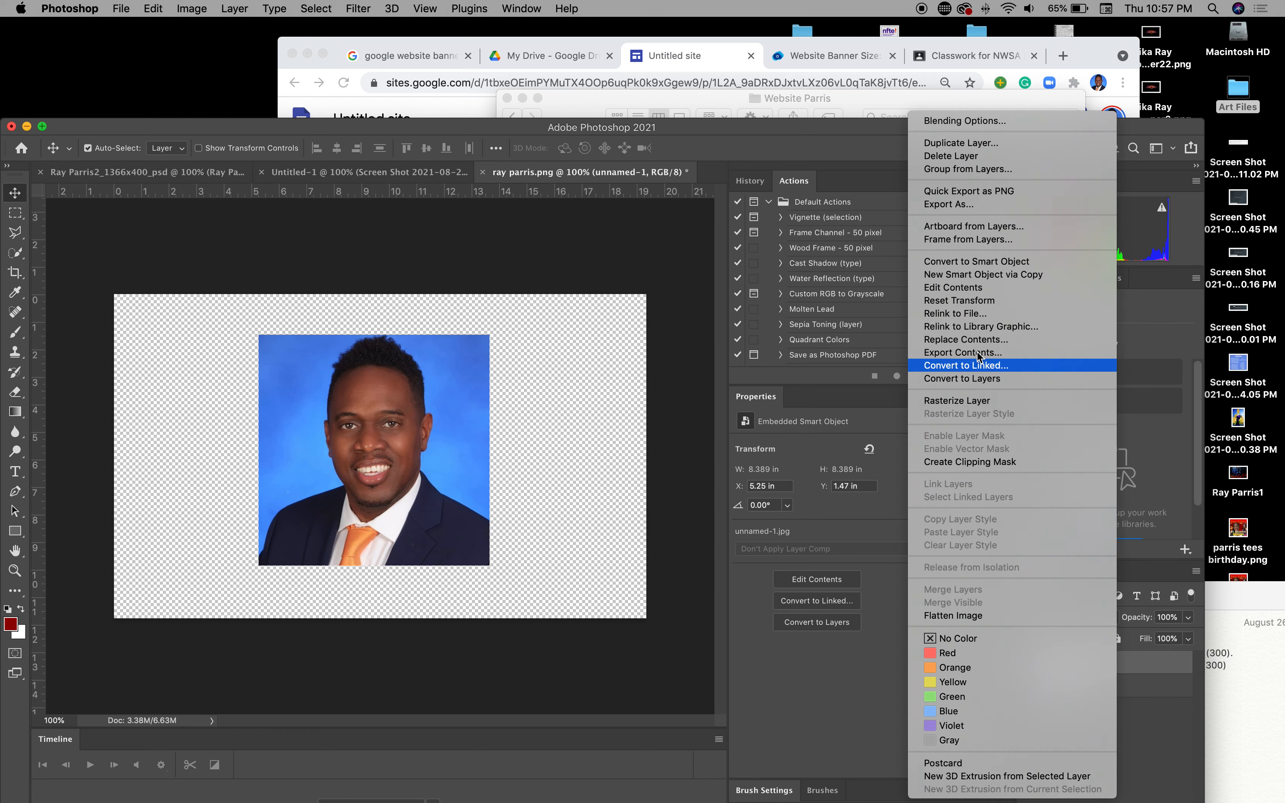
left_click(973, 402)
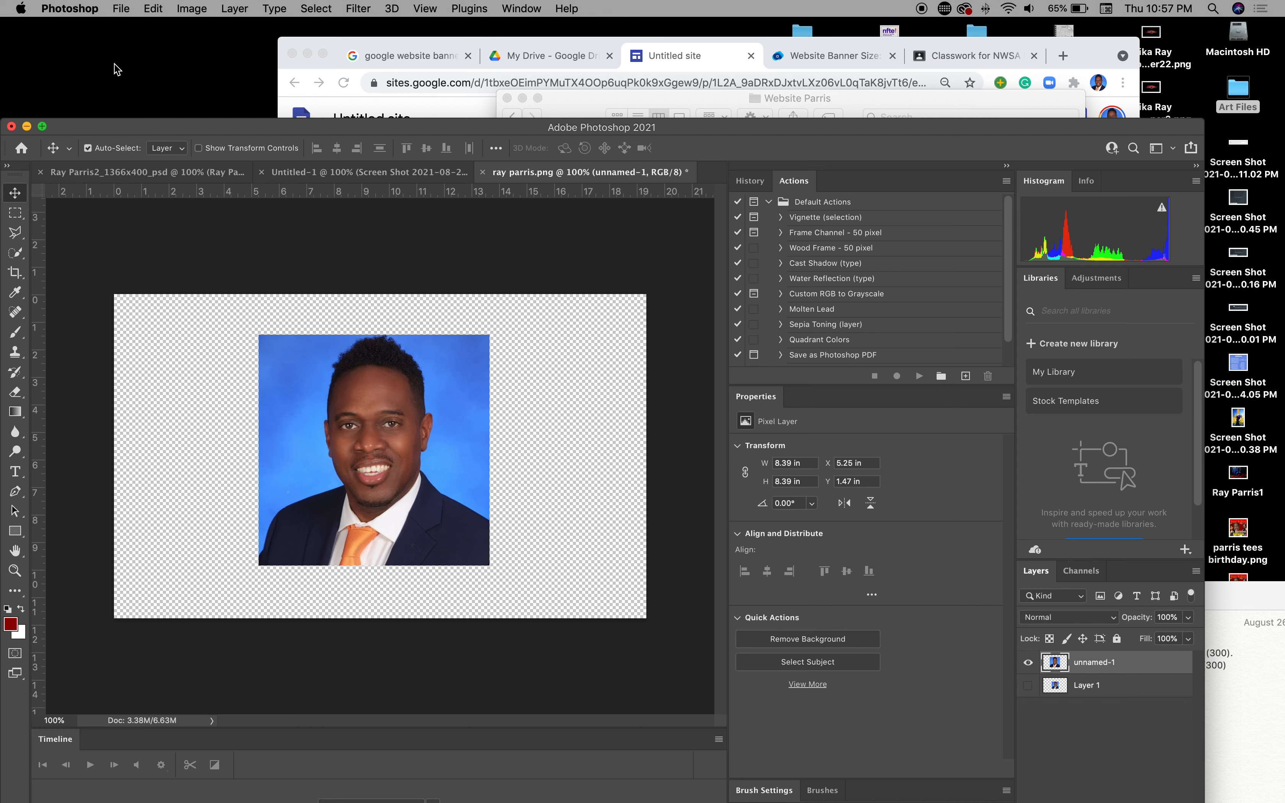
left_click(124, 7)
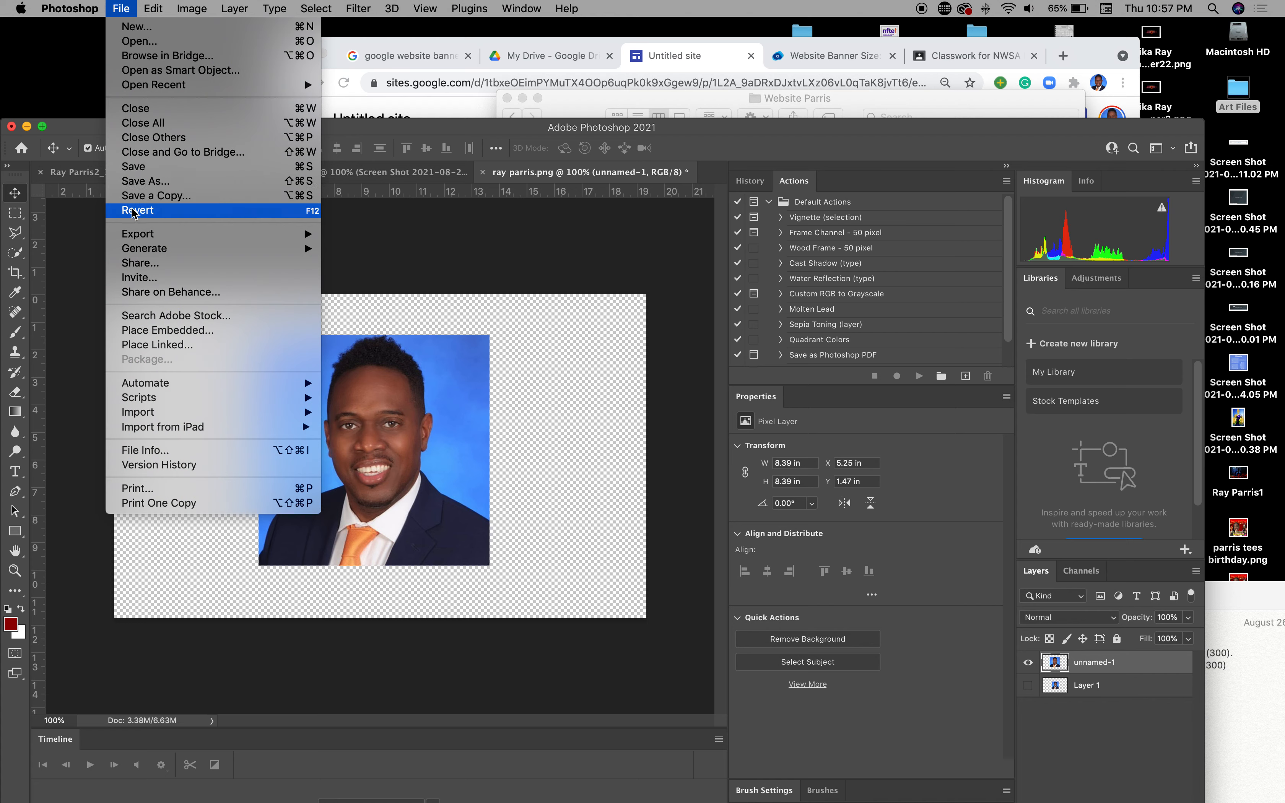
mouse_move(145, 243)
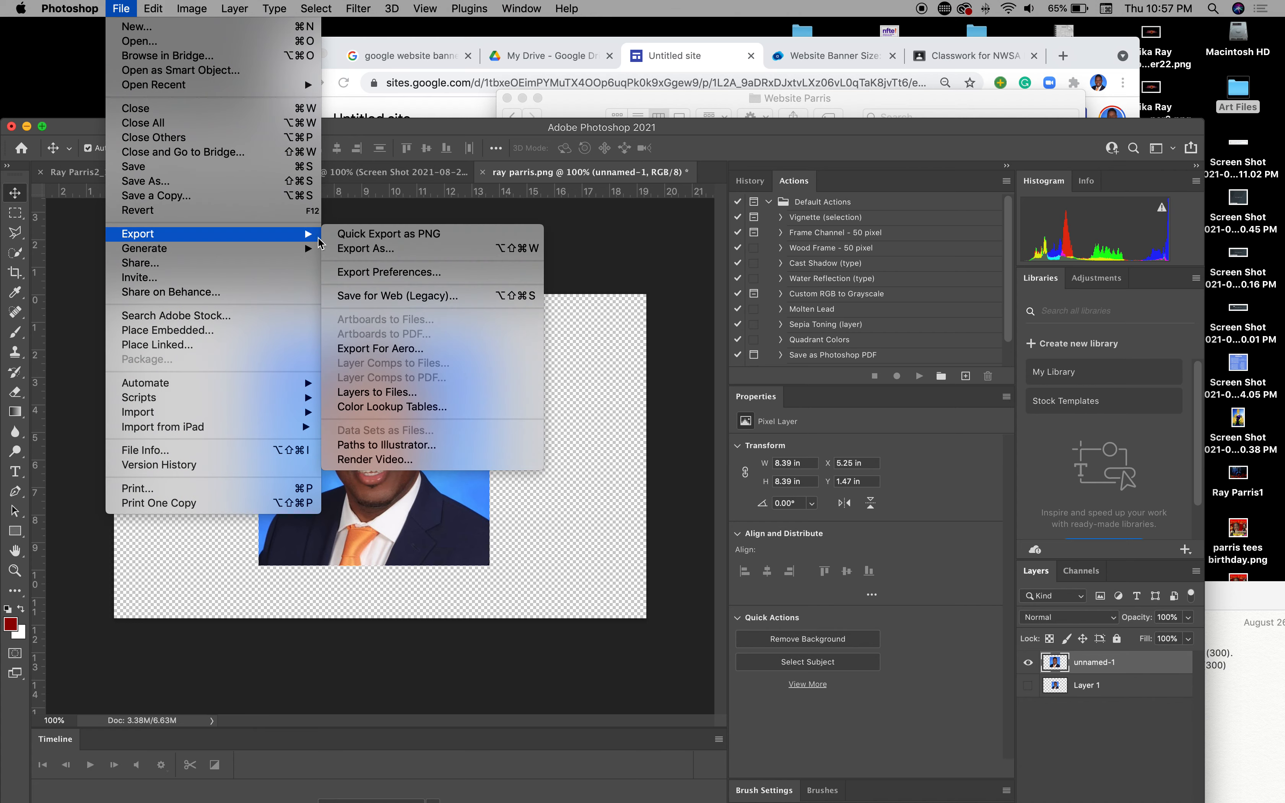
left_click(354, 248)
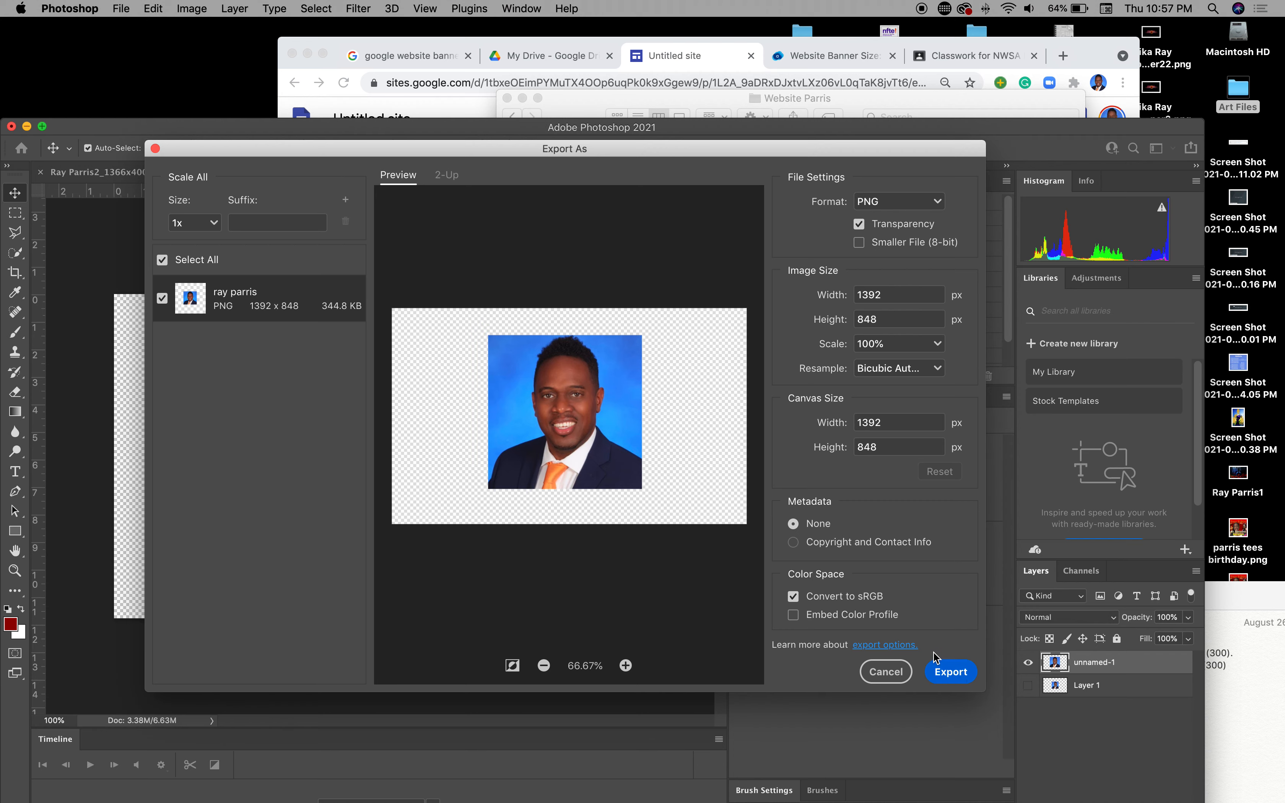
left_click(946, 673)
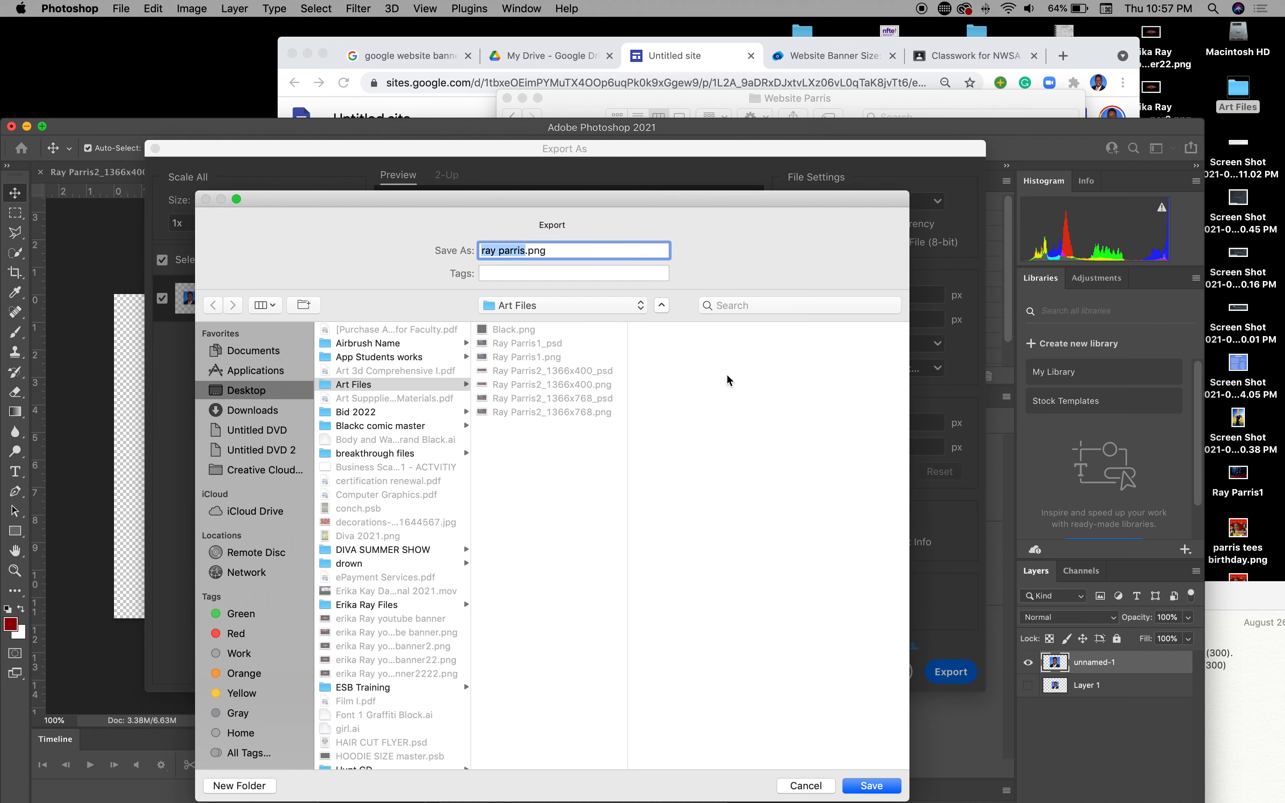
left_click(525, 250)
type("test")
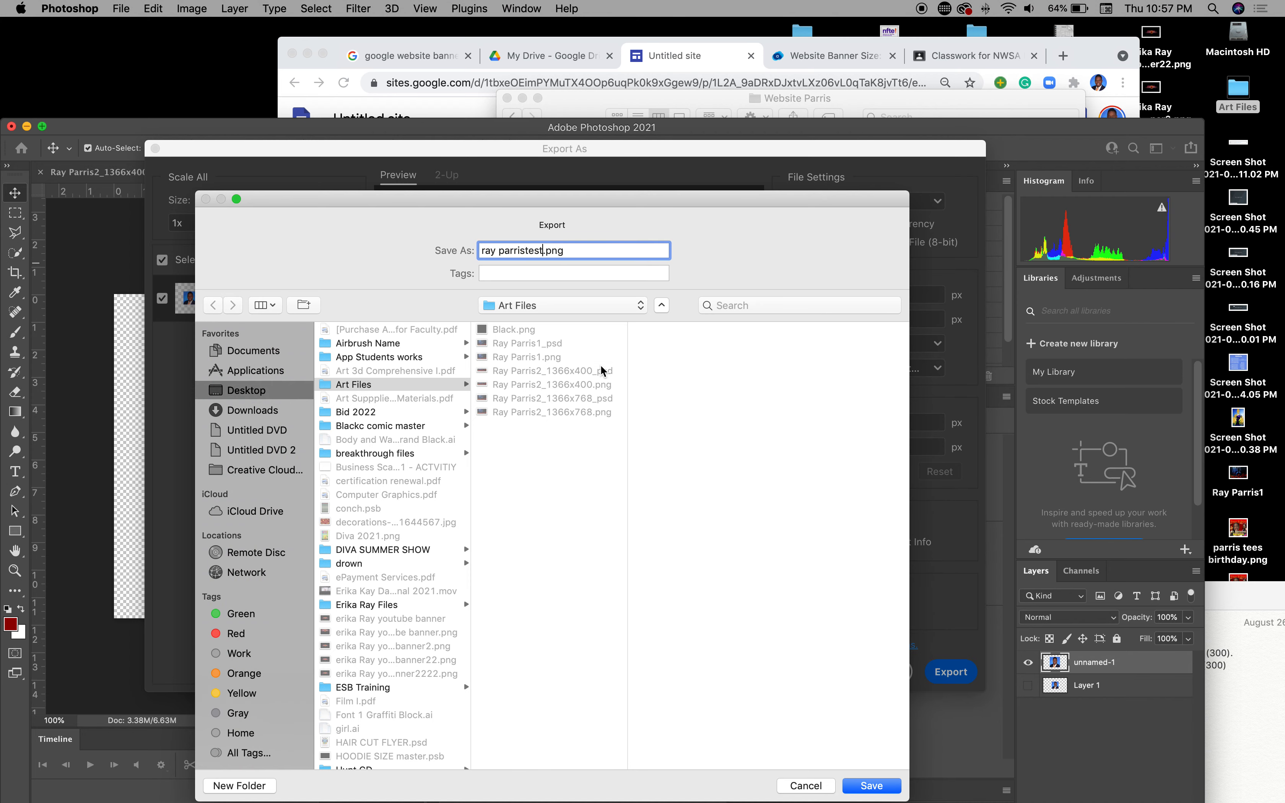
left_click(871, 785)
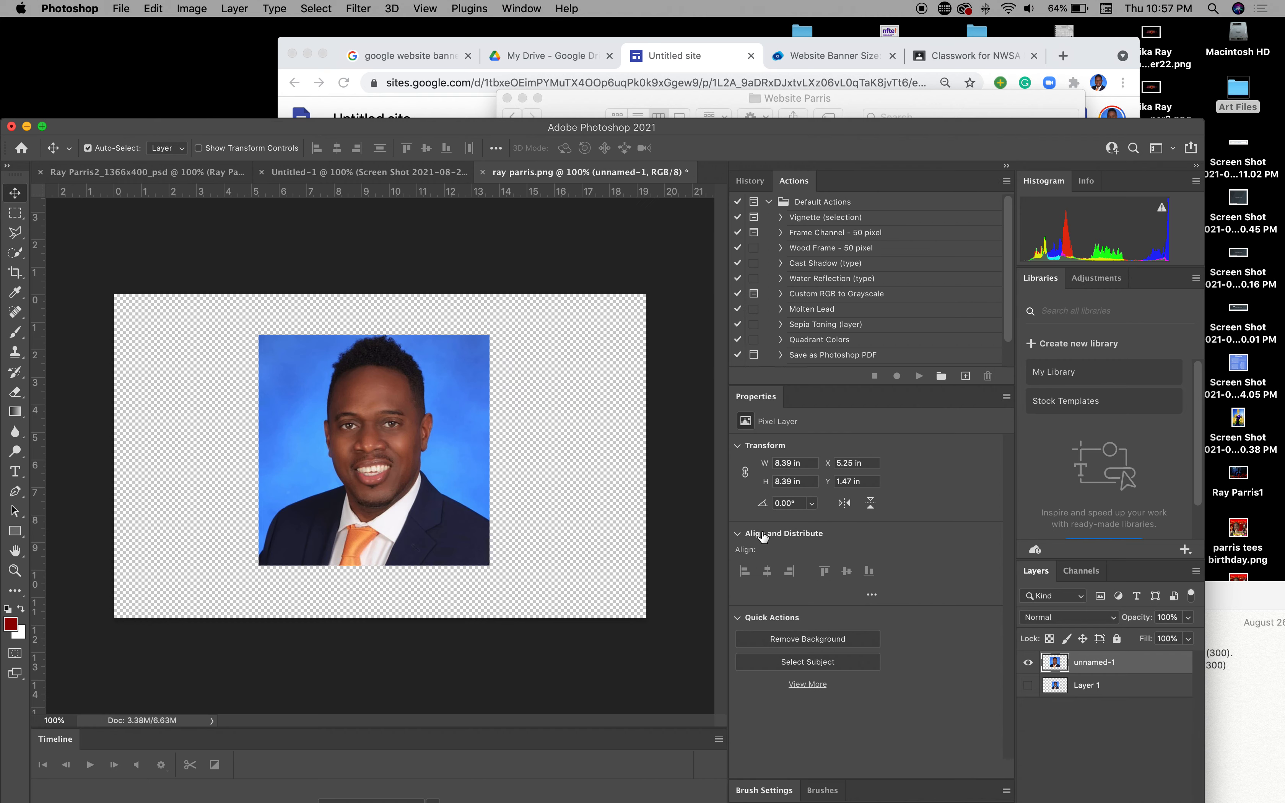
left_click_drag(731, 129, 823, 632)
Step: Replace the headshot image with the newly exported test portrait PNG from Desktop > Art Files
left_click(585, 557)
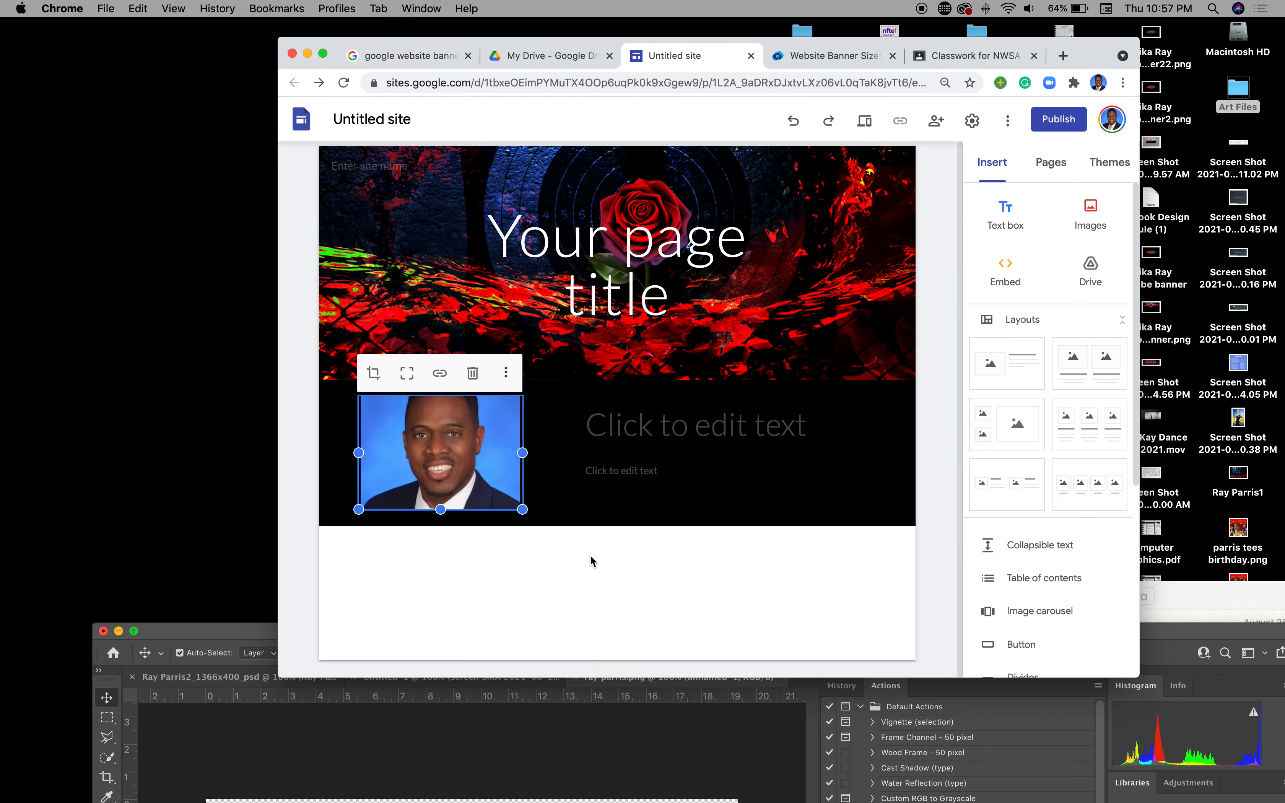
left_click(506, 374)
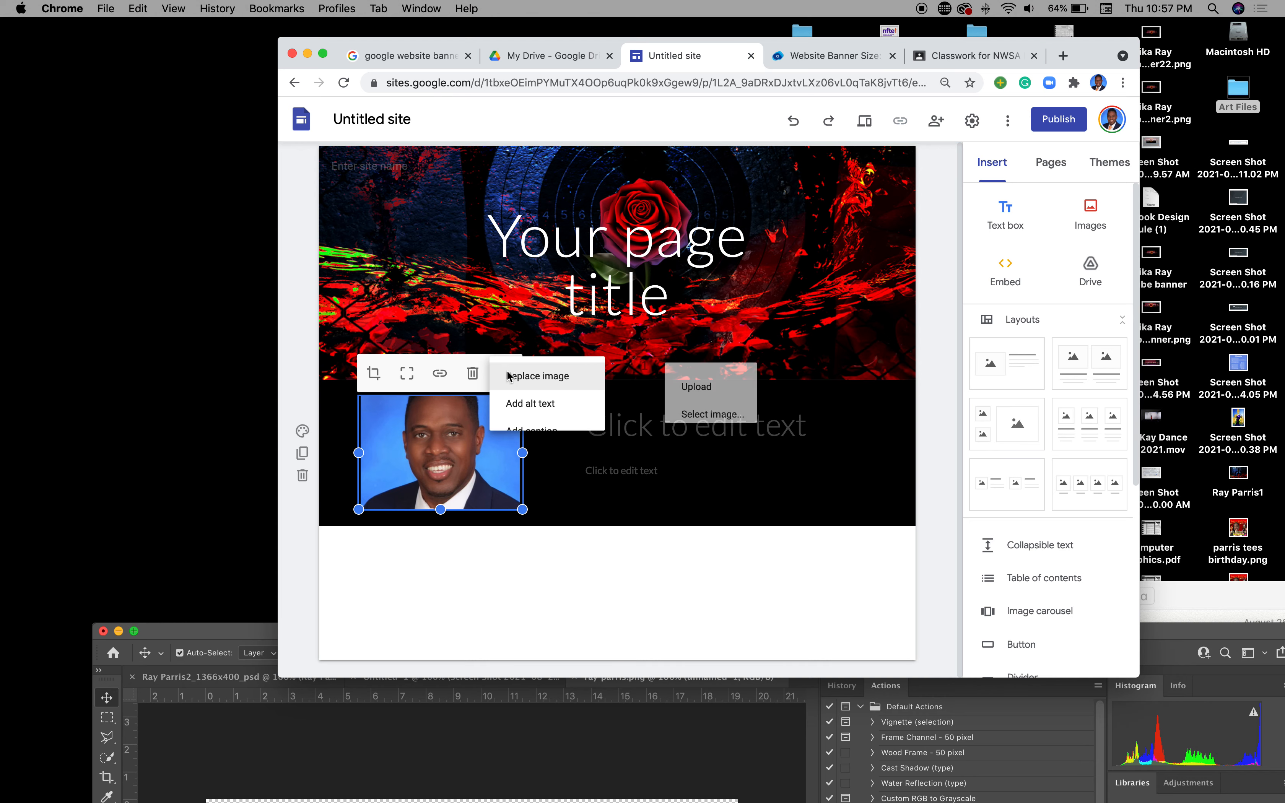
left_click(696, 387)
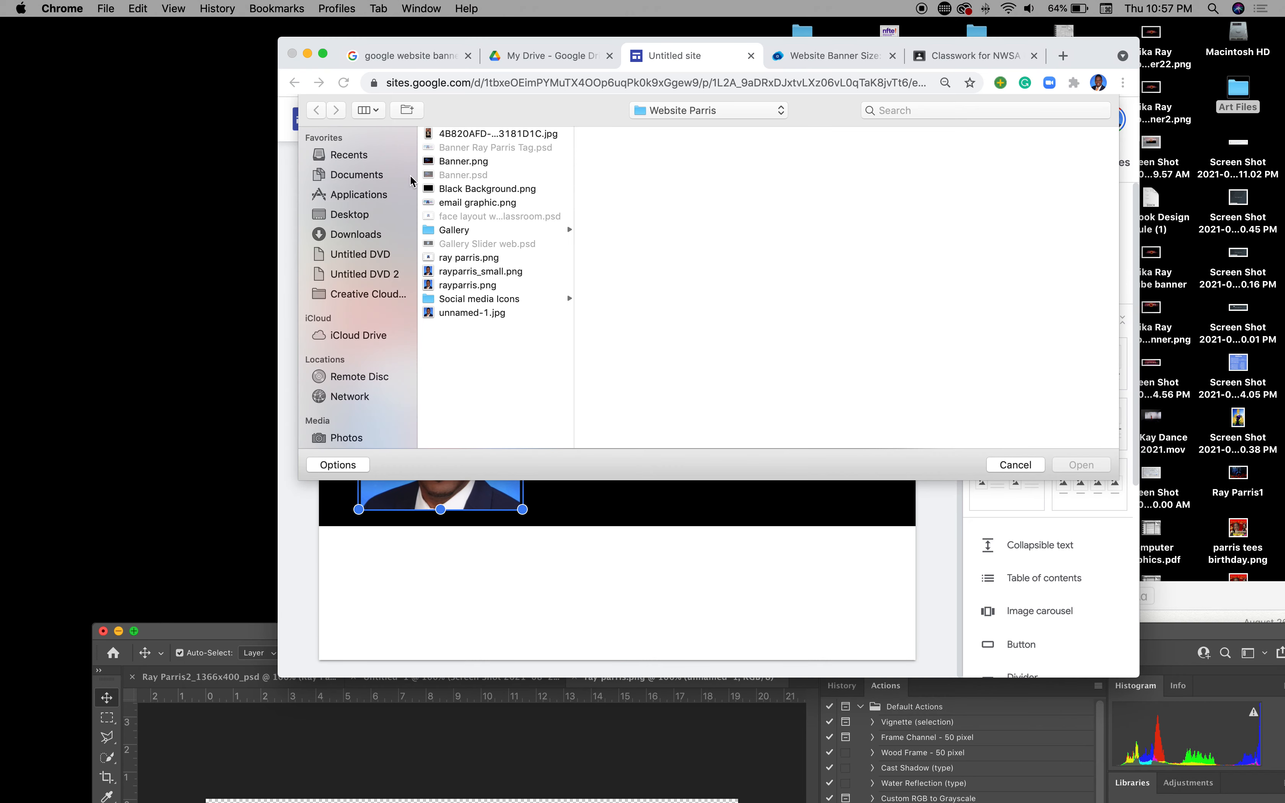
left_click(355, 217)
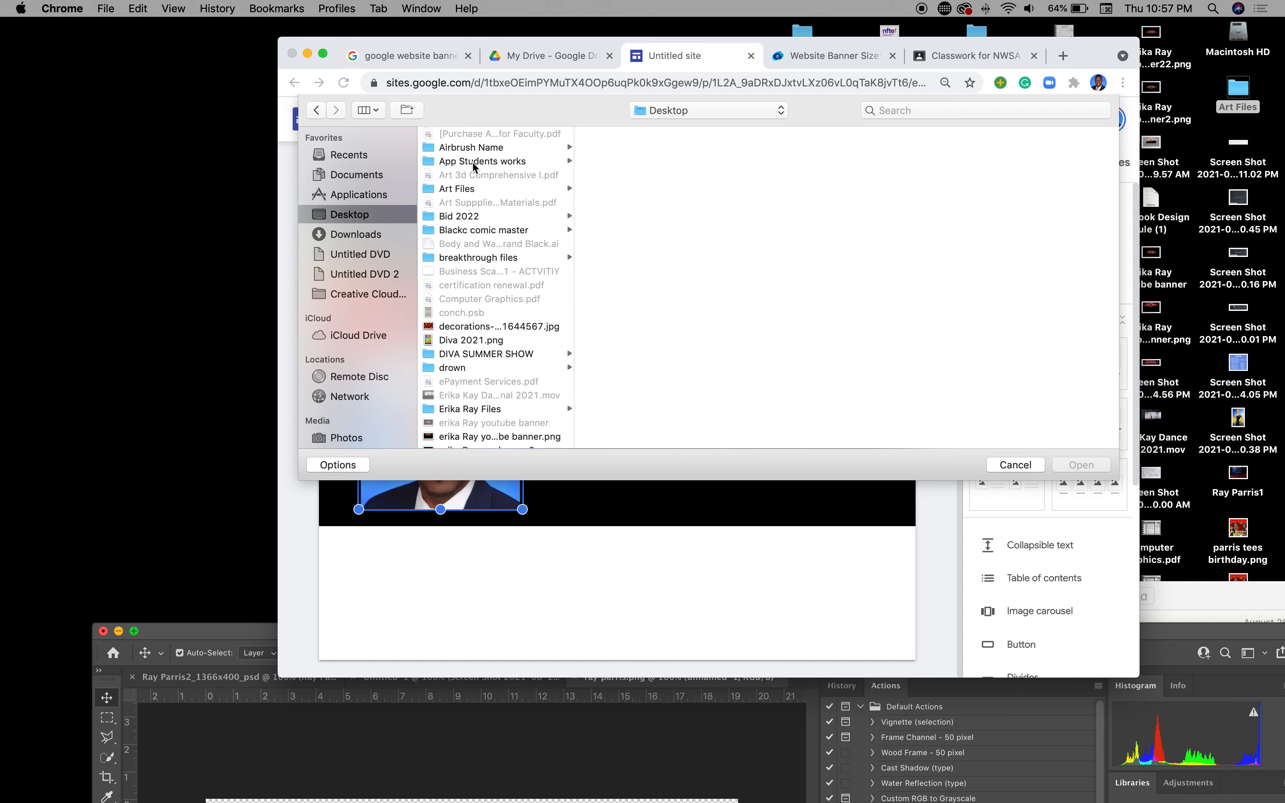
left_click(464, 190)
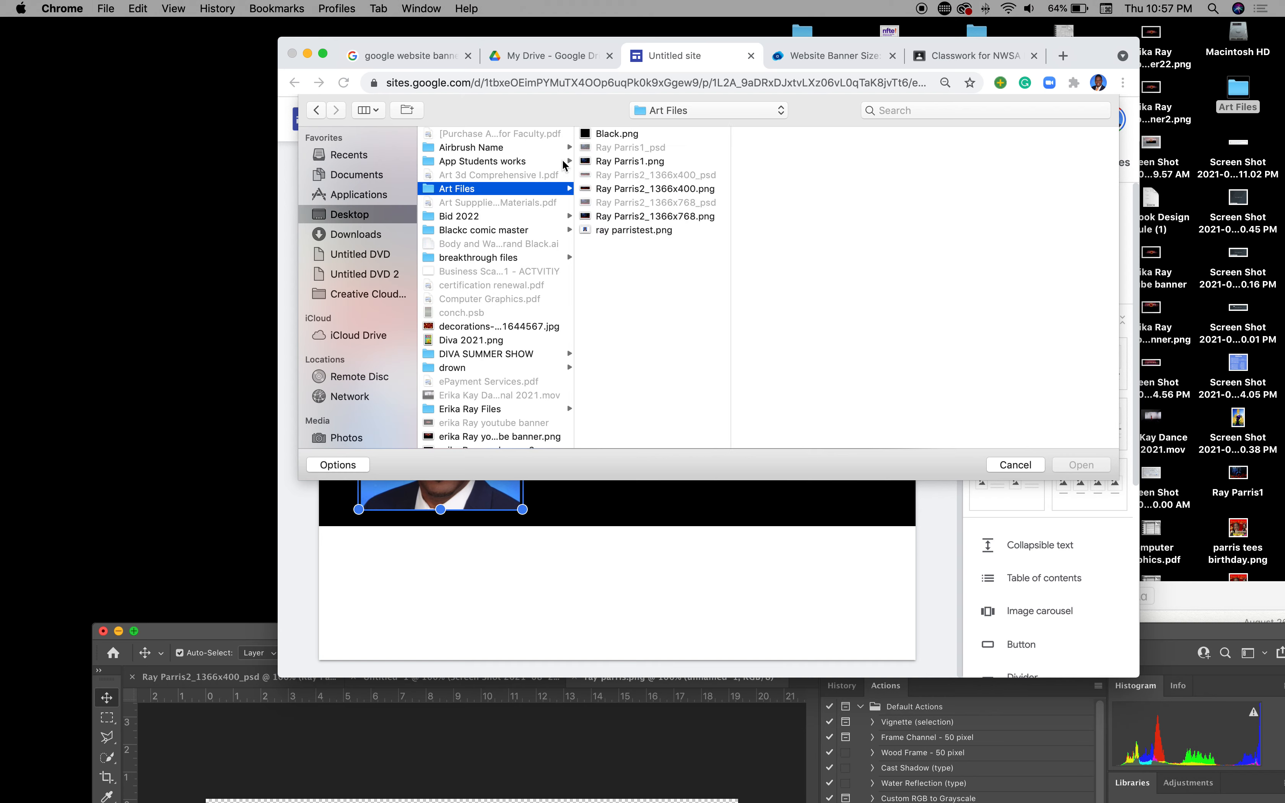
left_click(626, 231)
left_click(1080, 466)
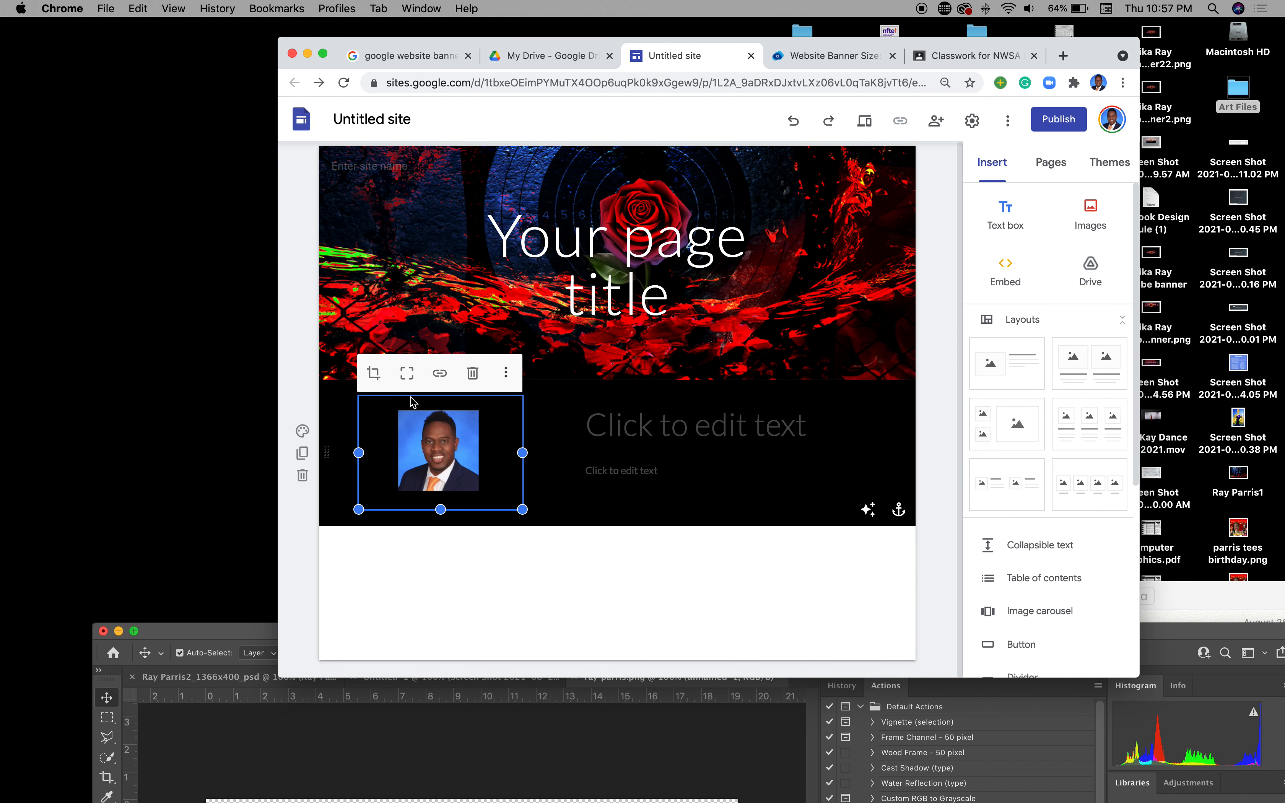
Step: Type the heading 'Welcome' and the line 'Hi my name' beside the headshot, then add a four-image row below
left_click(475, 617)
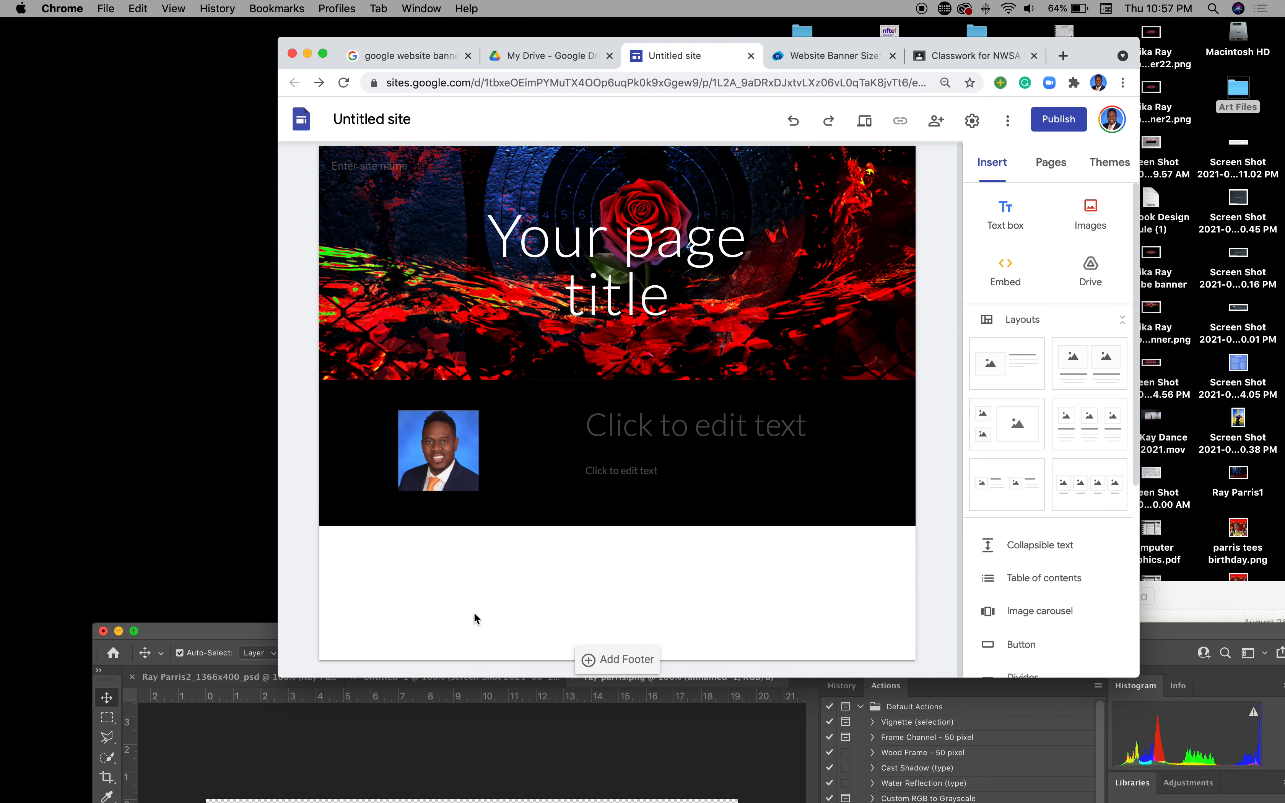
left_click(634, 435)
type("Welcome")
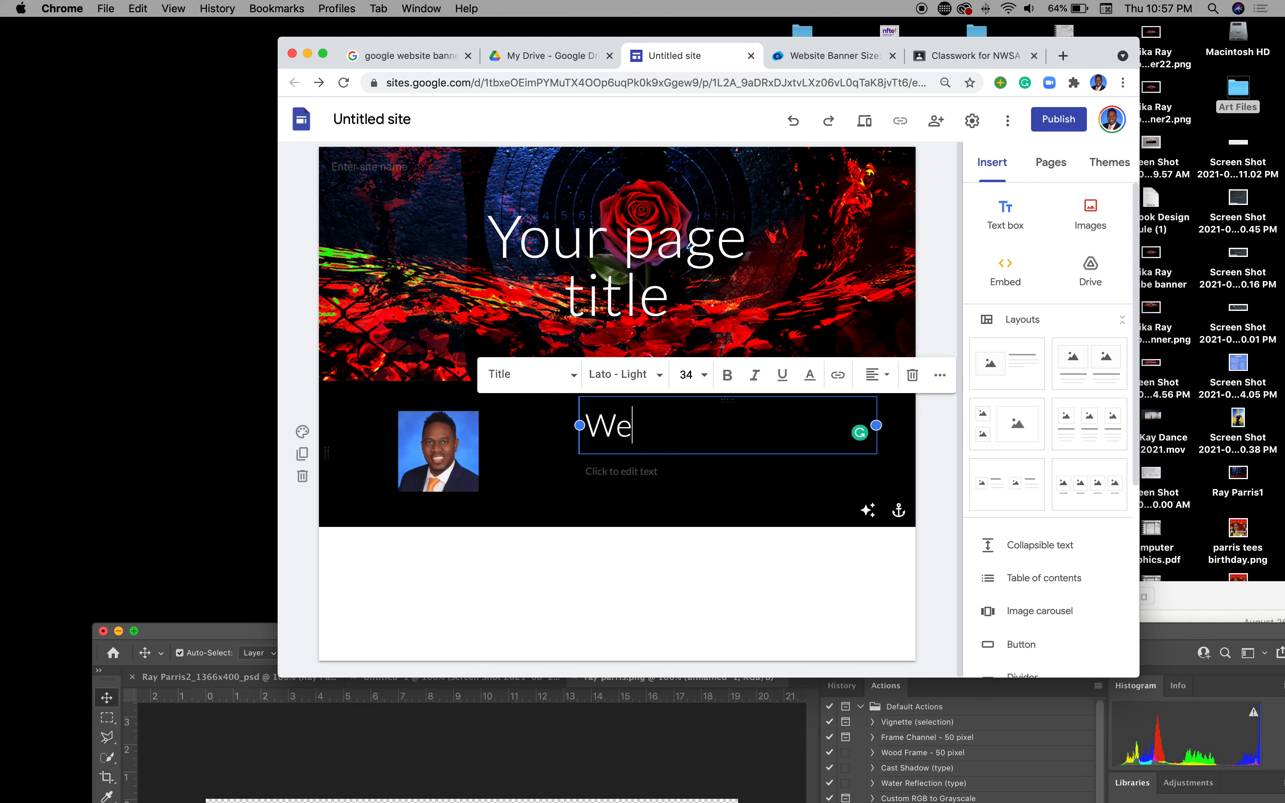
left_click(644, 479)
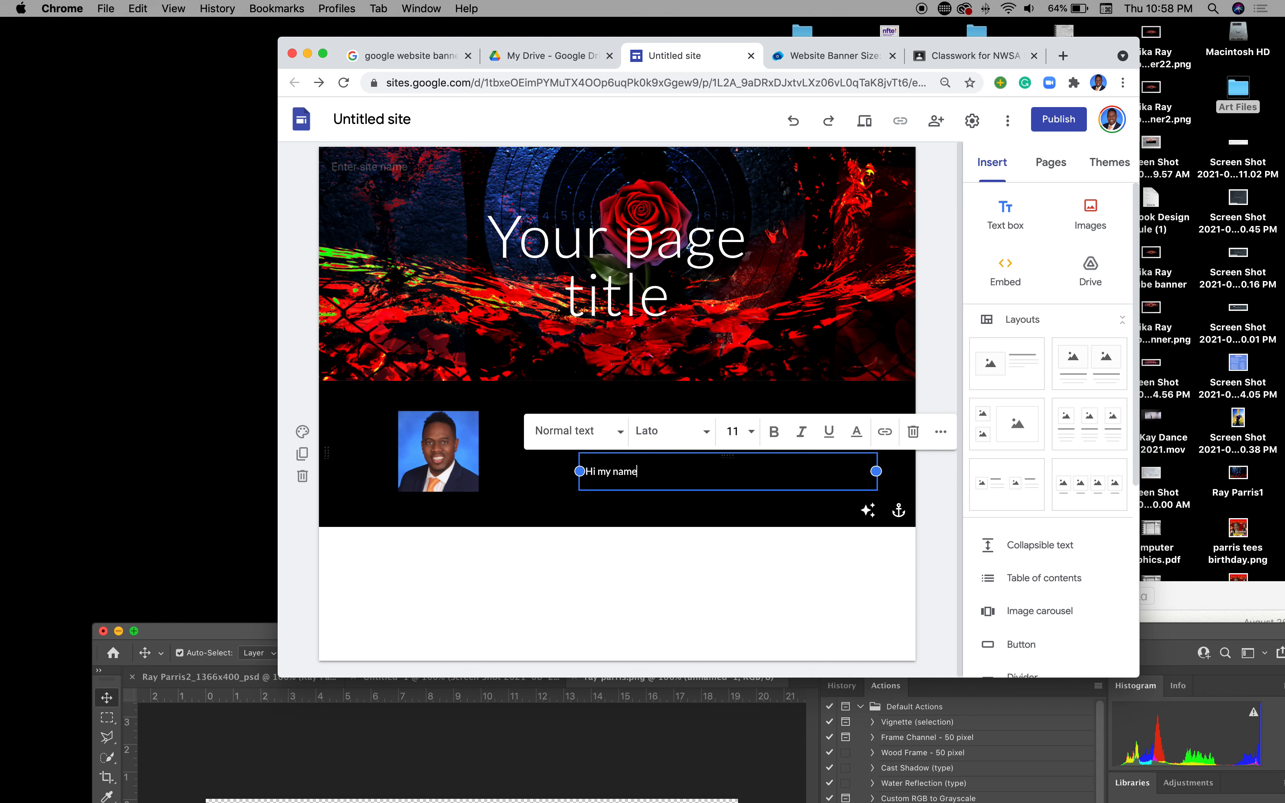
left_click(711, 543)
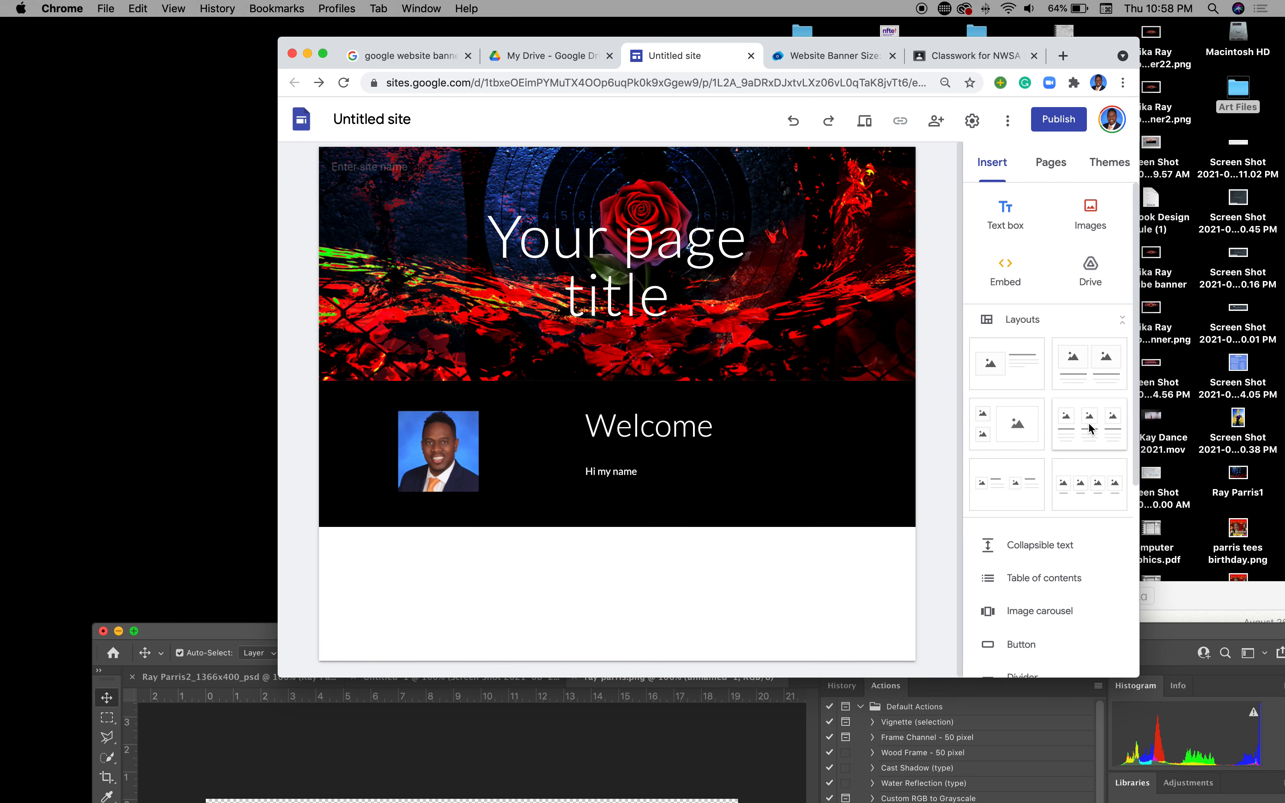
left_click_drag(1092, 493, 743, 611)
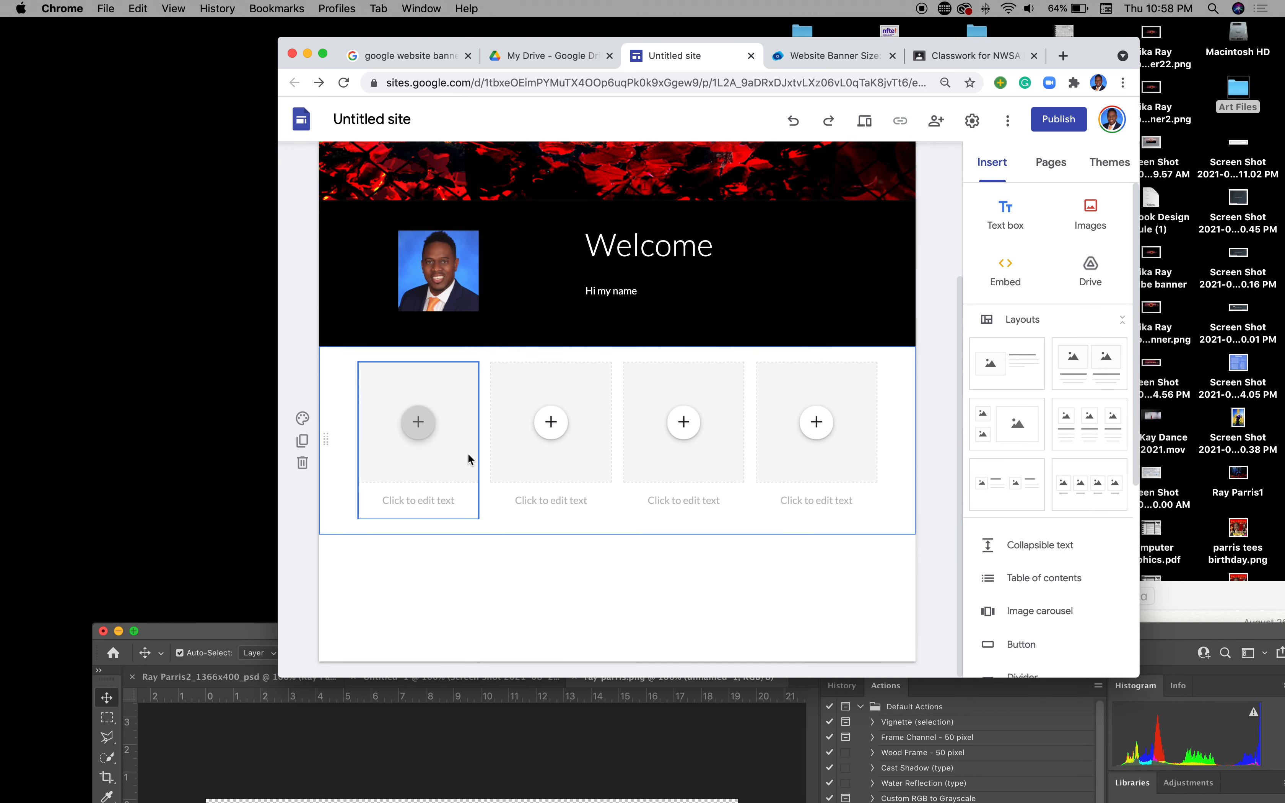
Step: Caption the four gallery columns Graphic, Paintings, Drawings and 3-D
left_click(433, 510)
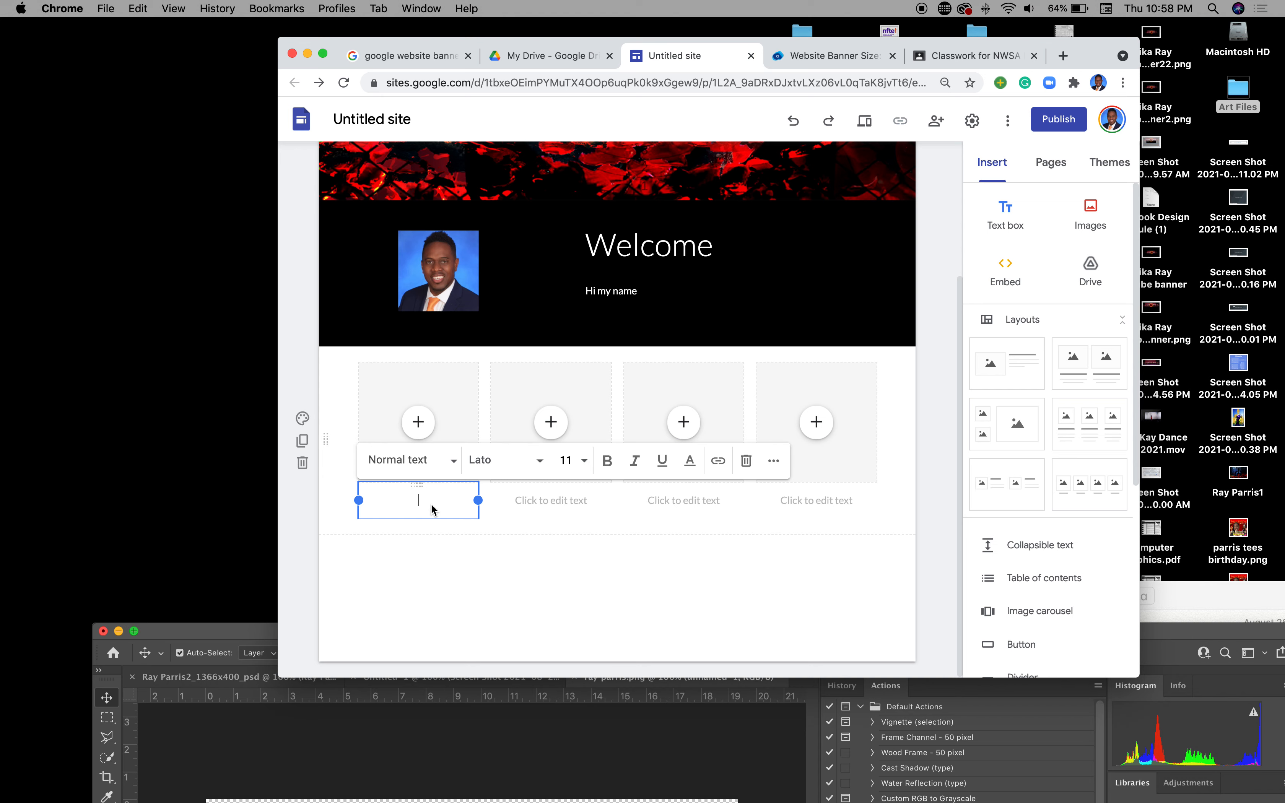
type("Graphic")
left_click(546, 504)
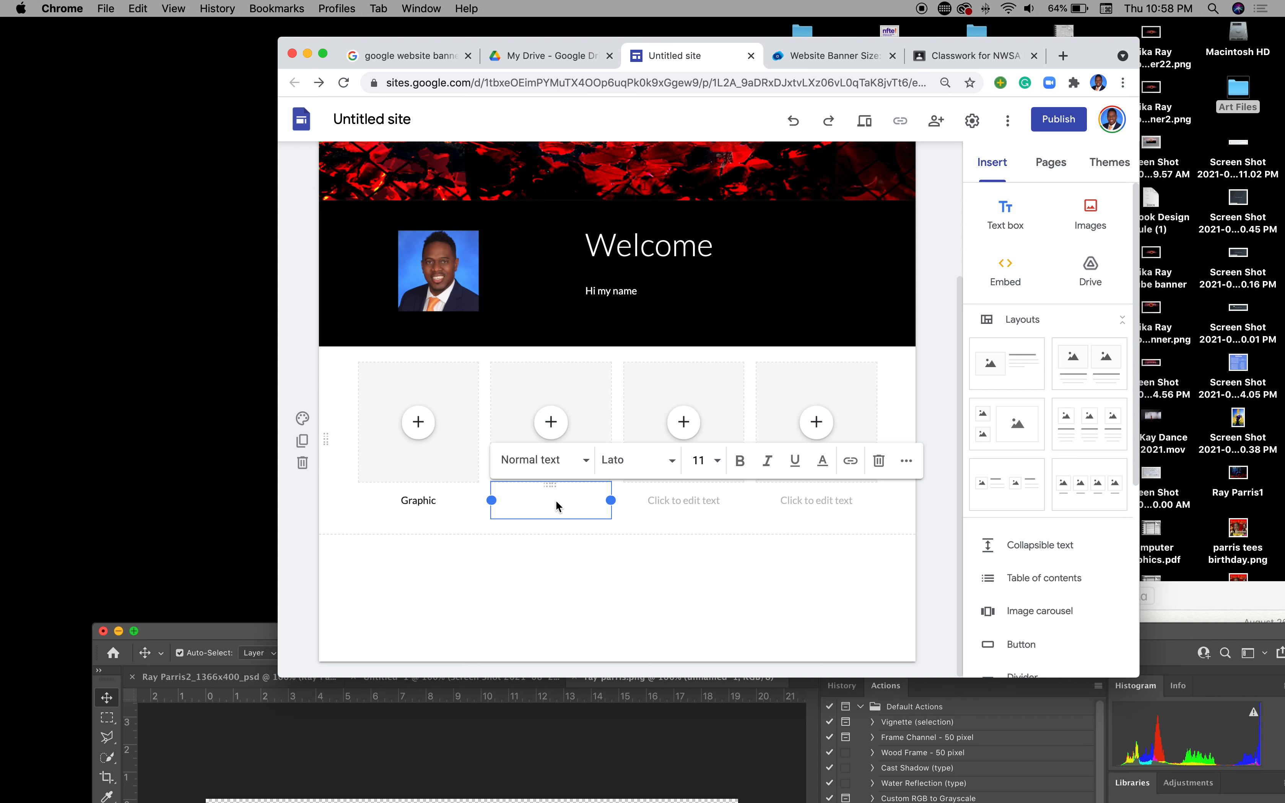
type("Paintings")
left_click(680, 507)
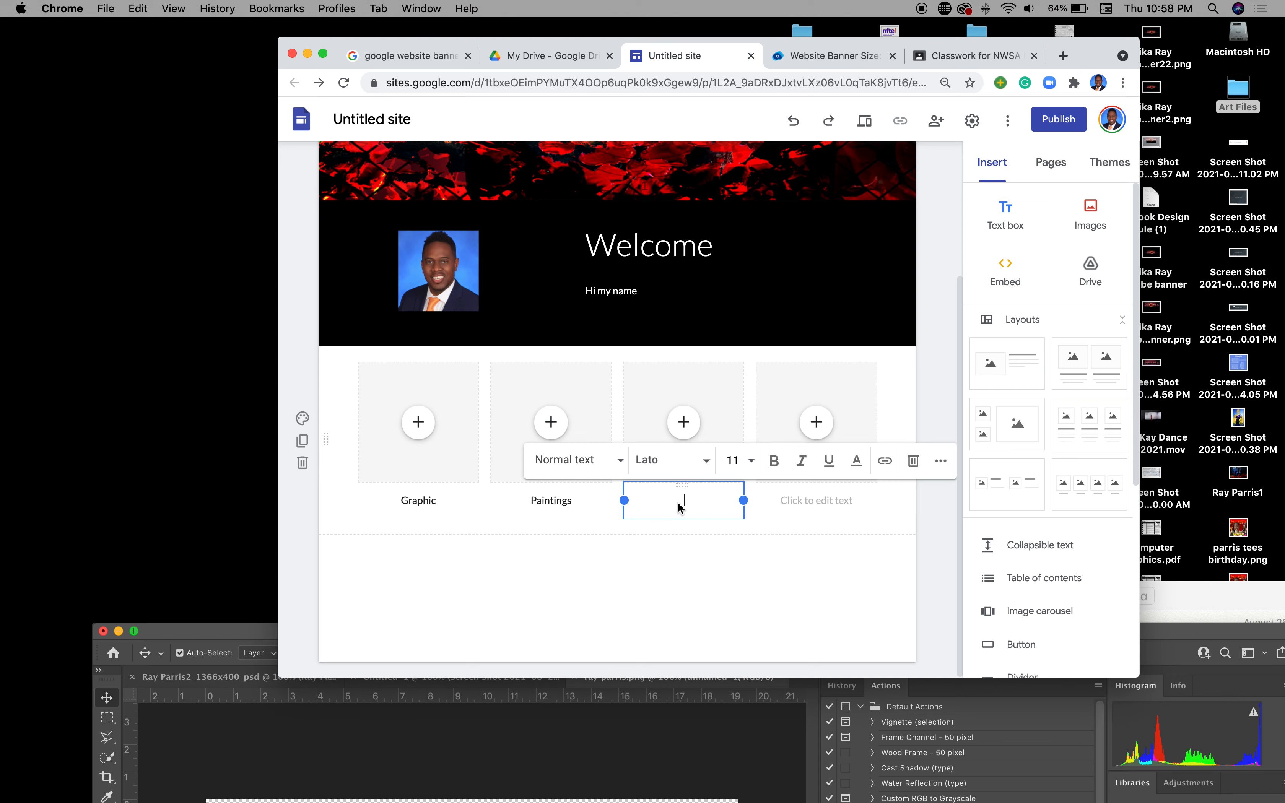
type("Drawings")
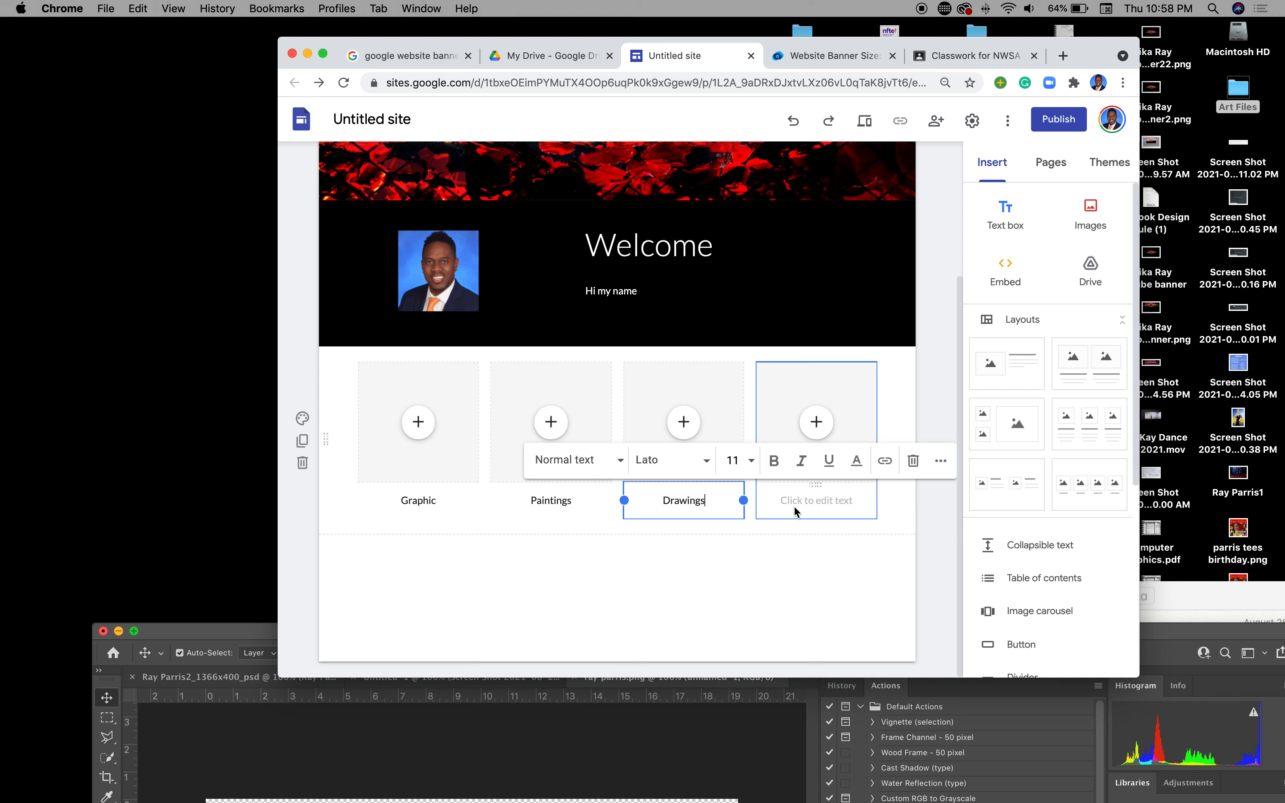
left_click(811, 504)
type("Pr")
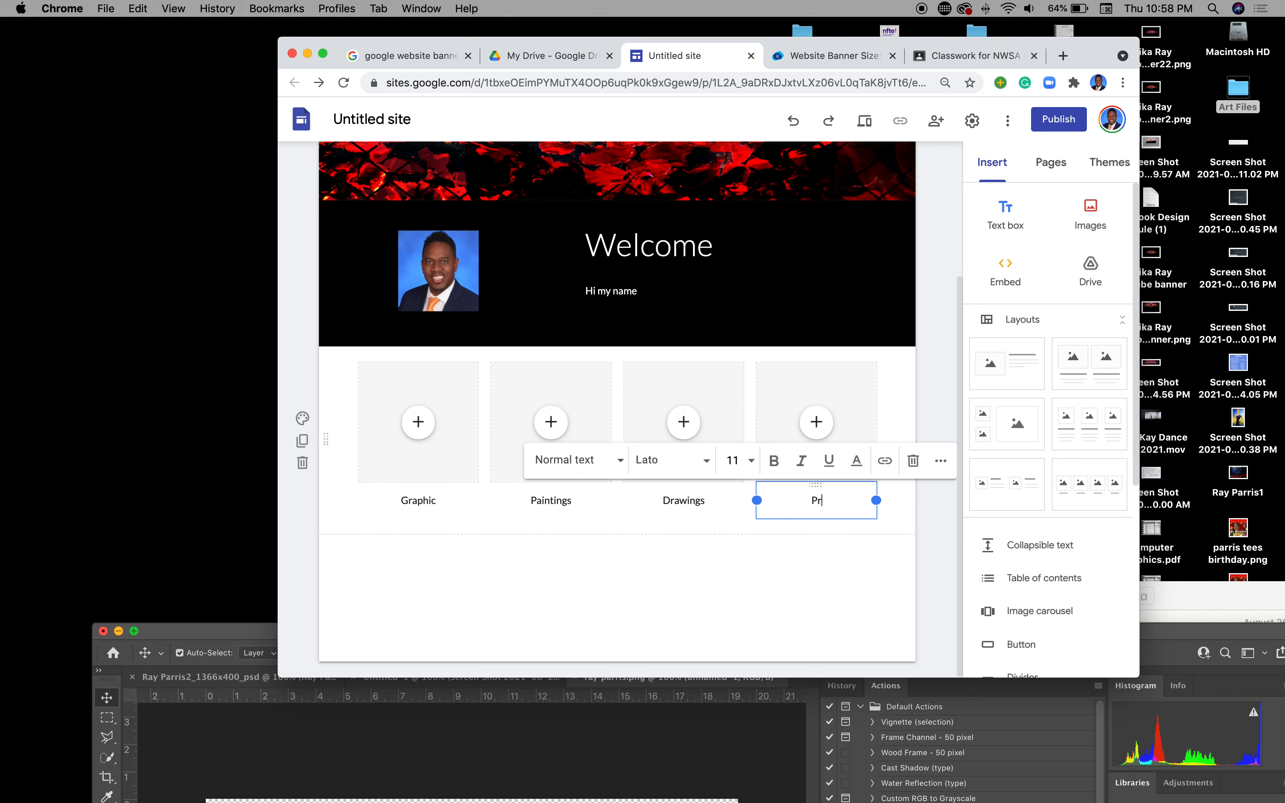
type("in")
type("3-D")
left_click(745, 593)
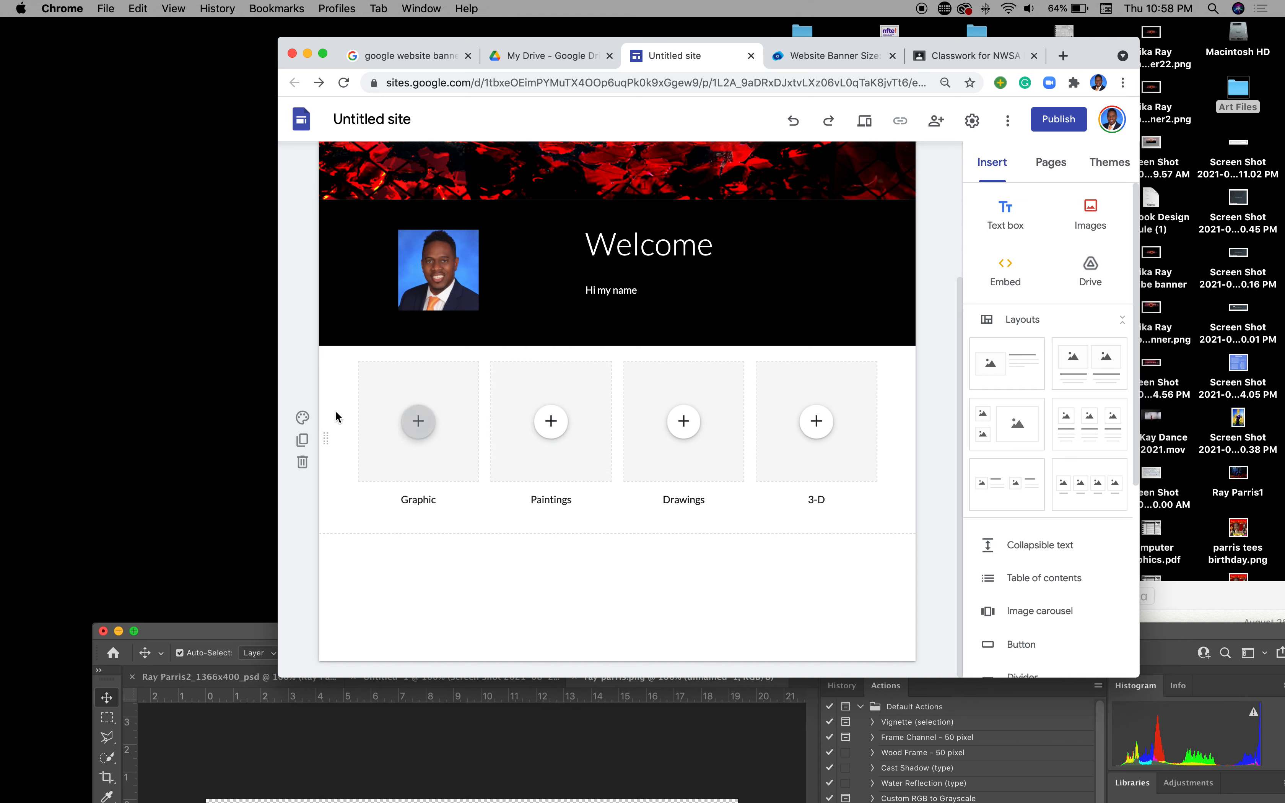
Step: Upload Black.png from Art Files as the gallery section's background image
left_click(302, 417)
mouse_move(402, 529)
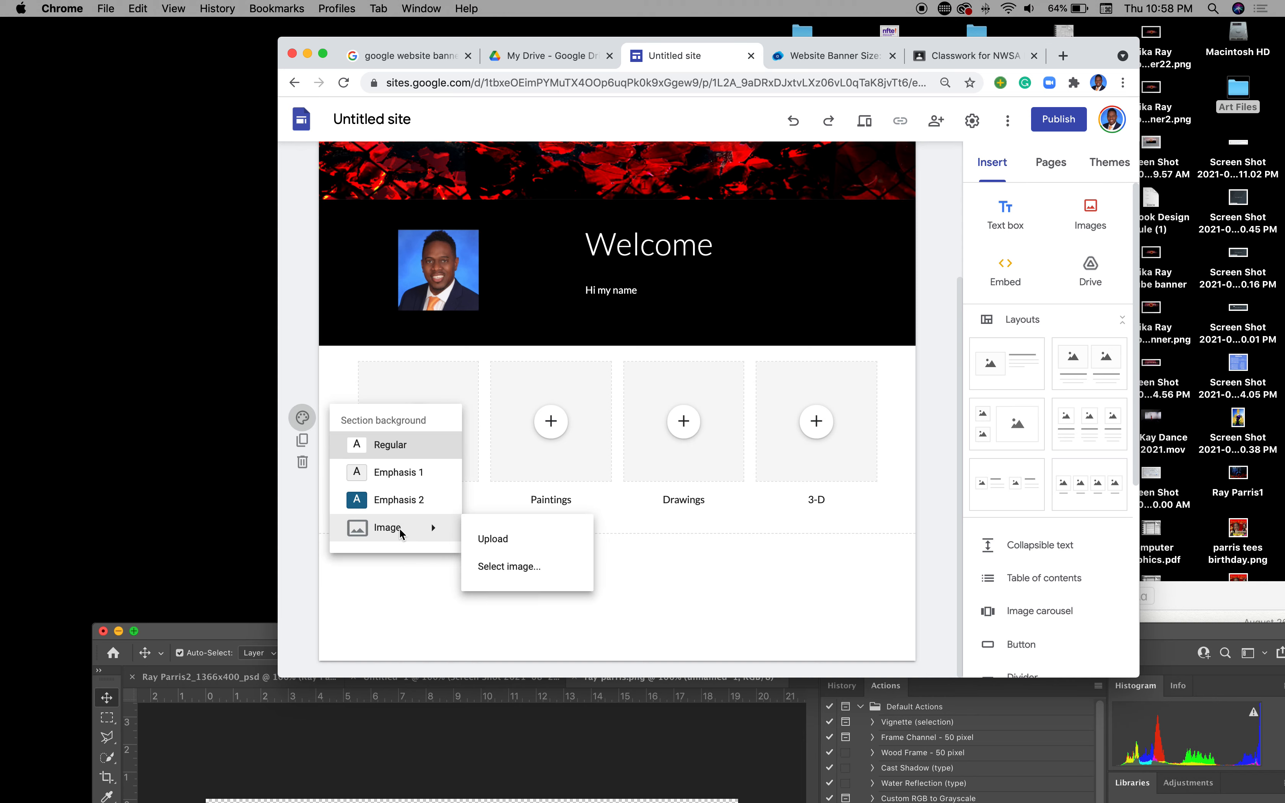
left_click(491, 536)
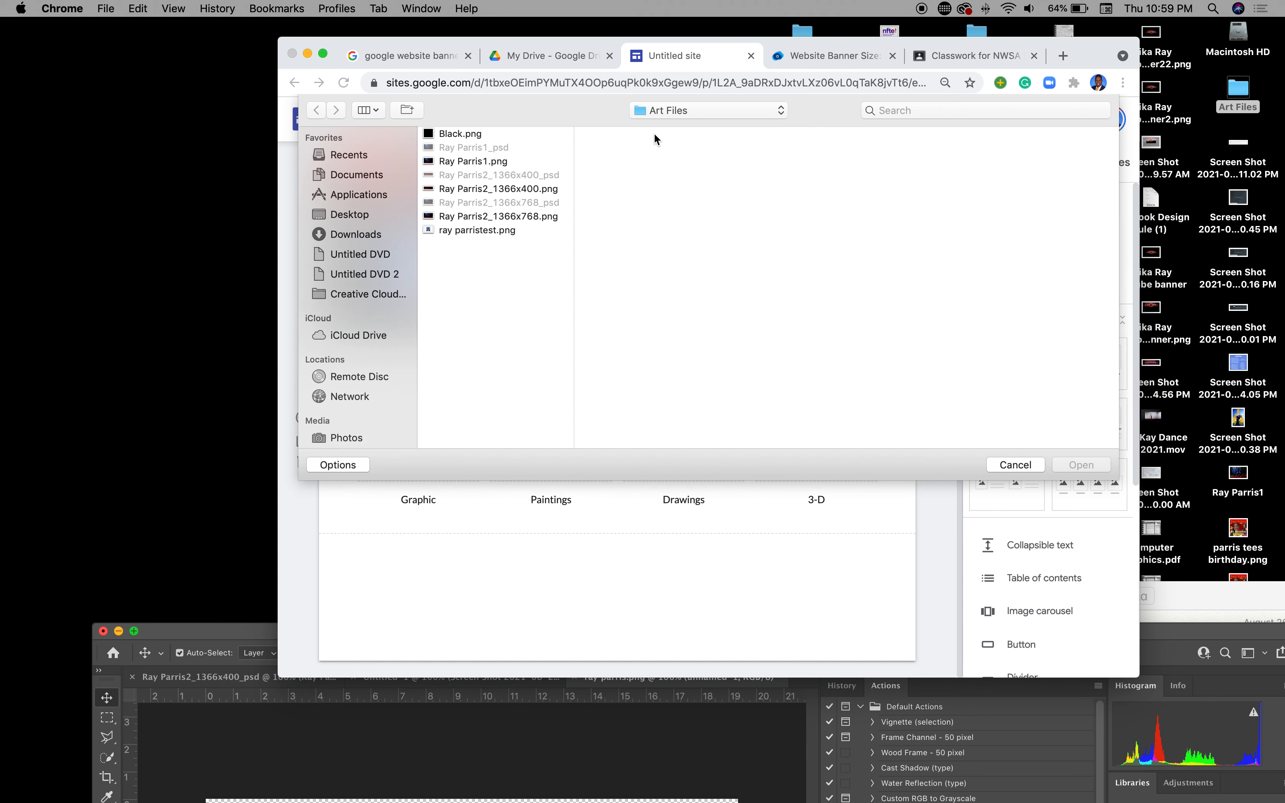
left_click(461, 138)
left_click(1071, 466)
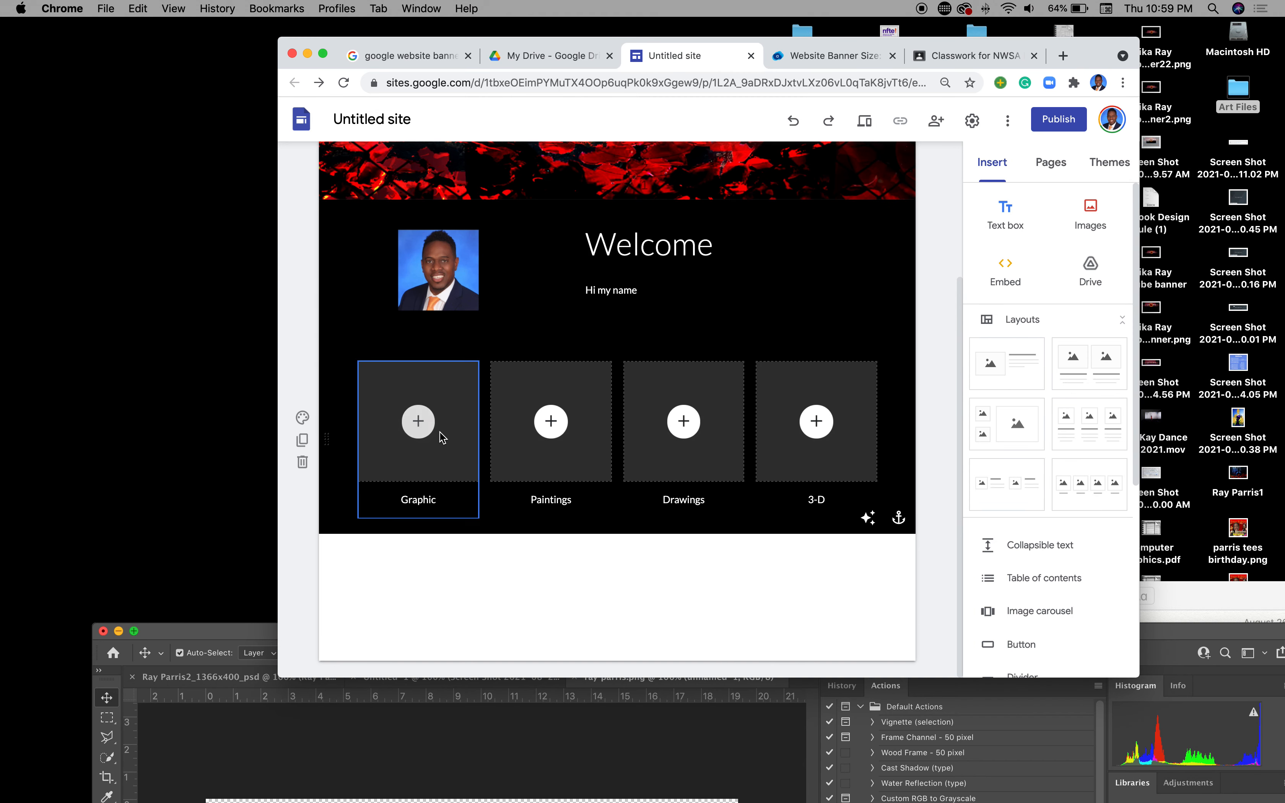
scroll(743, 452, "up", 5)
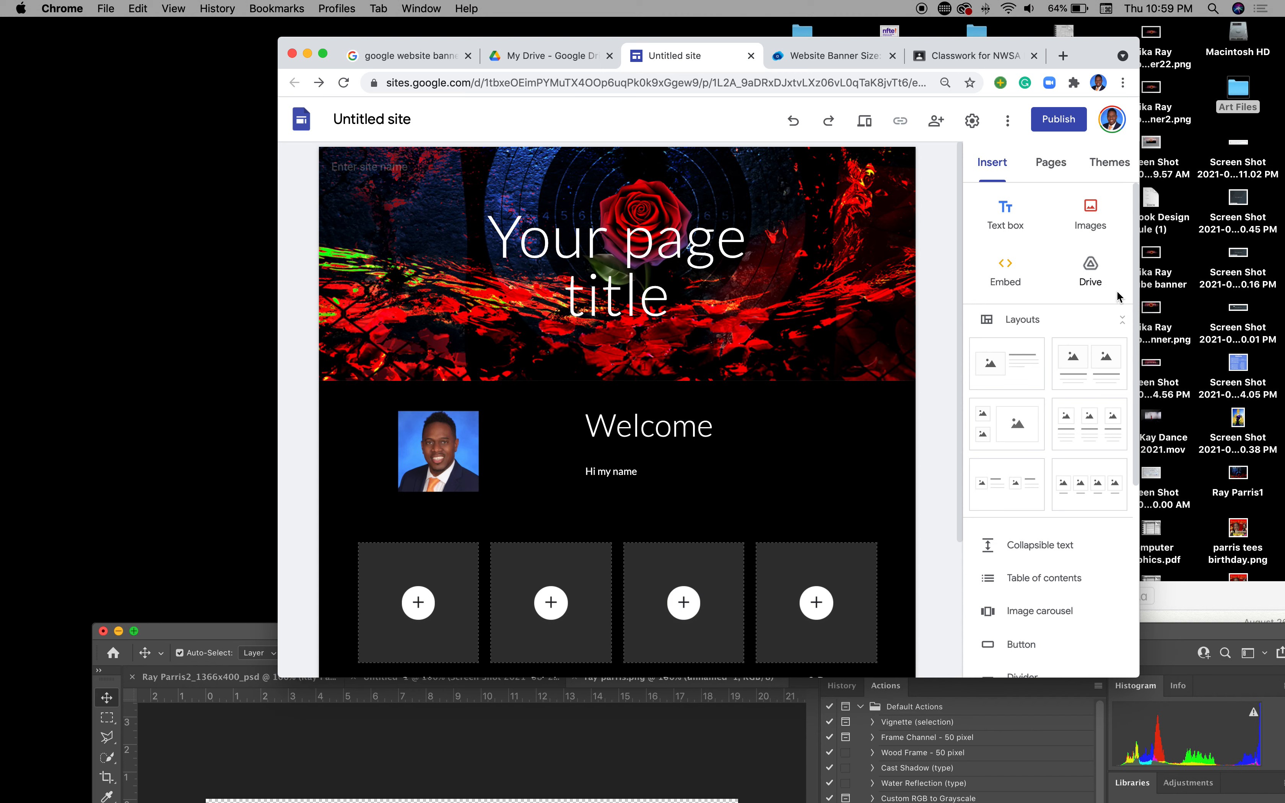
Step: Duplicate the Home page and name the copy Gallery
left_click(1050, 168)
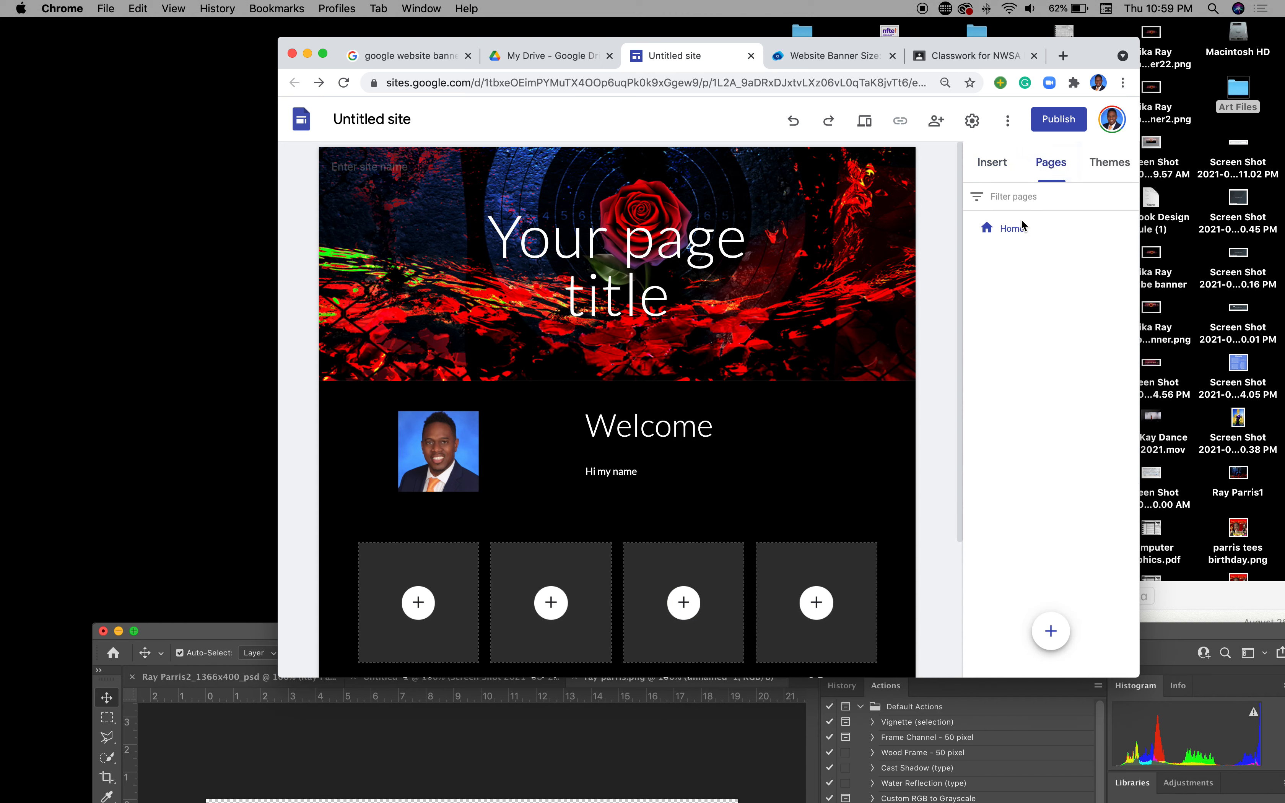
mouse_move(1076, 232)
left_click(1130, 230)
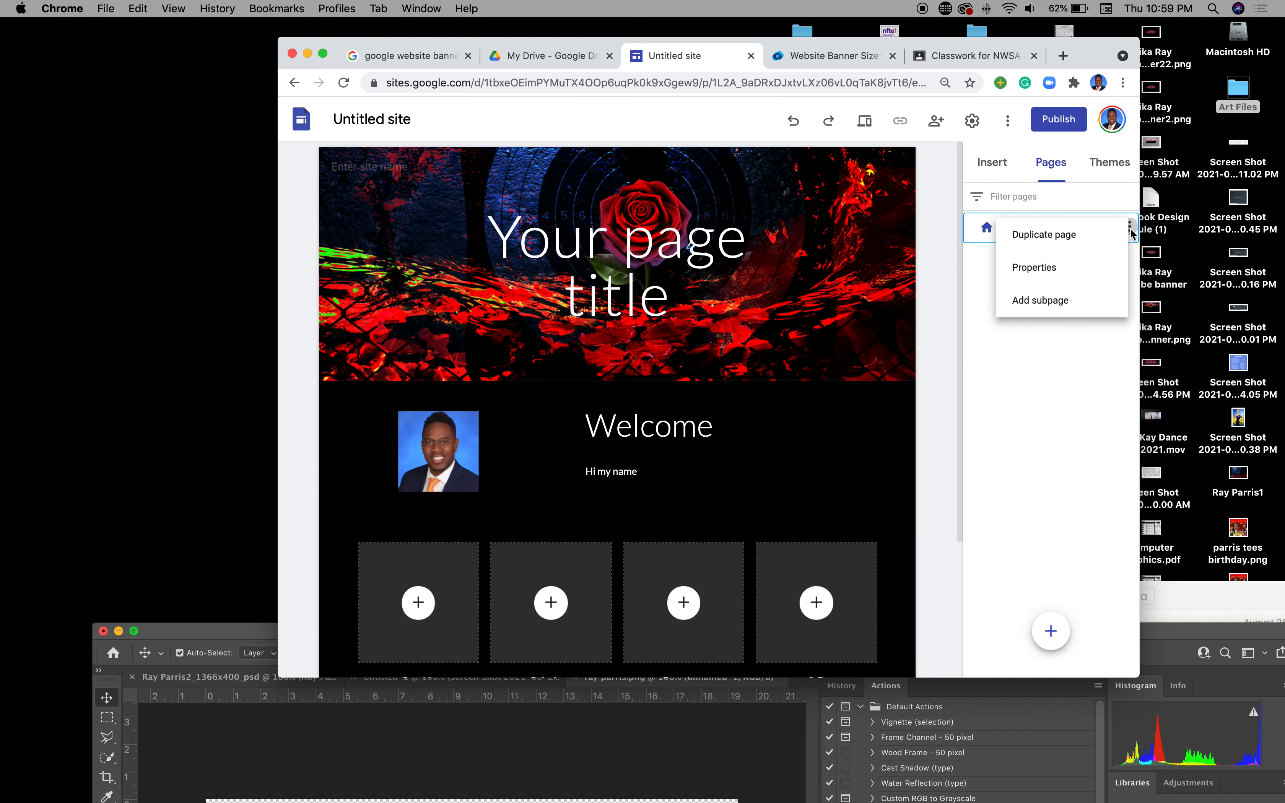
left_click(1072, 237)
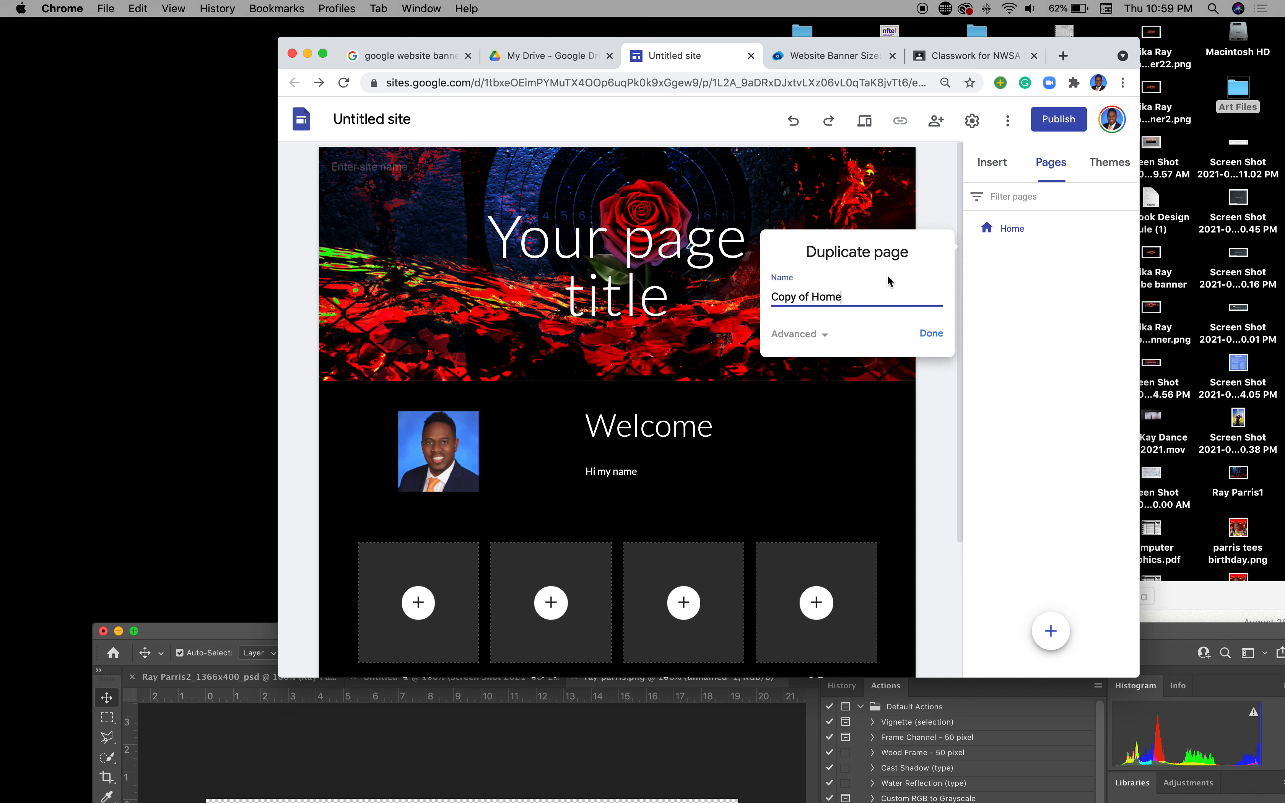
left_click_drag(855, 296, 768, 292)
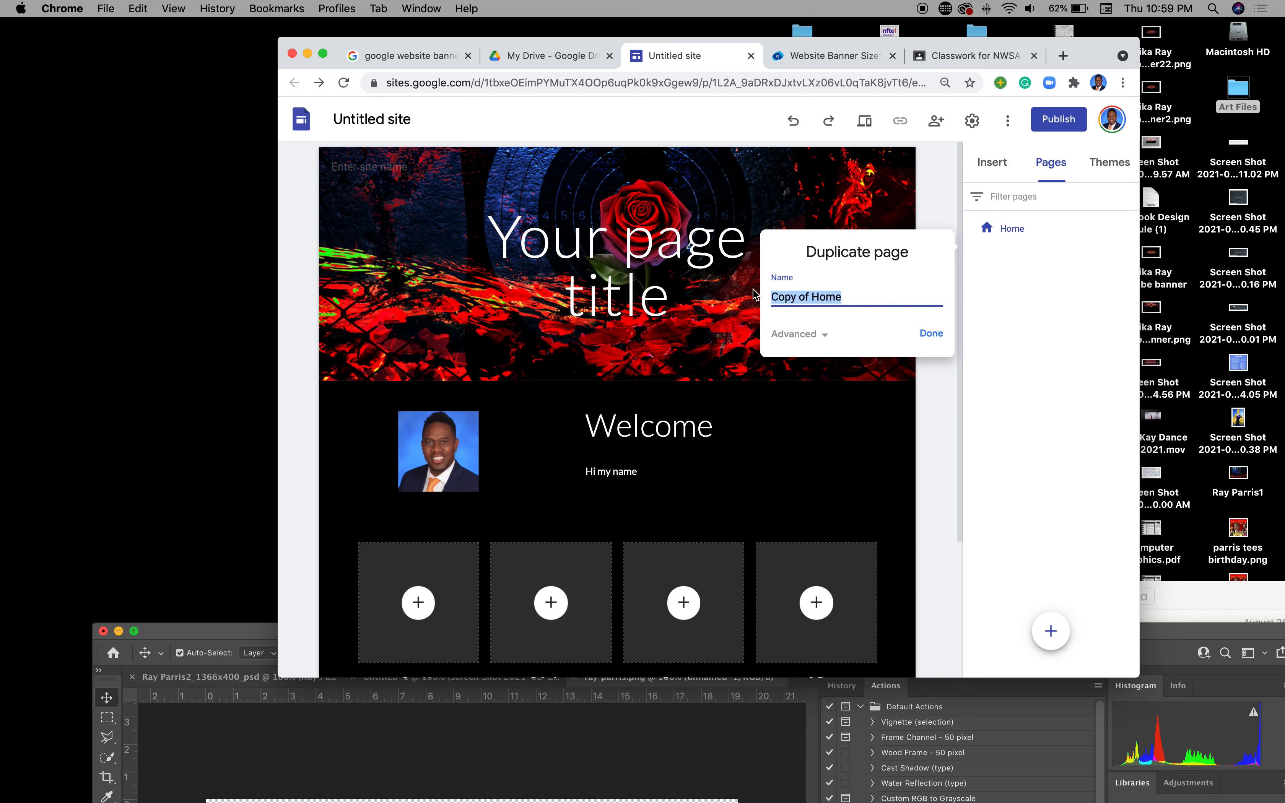
type("Gallery")
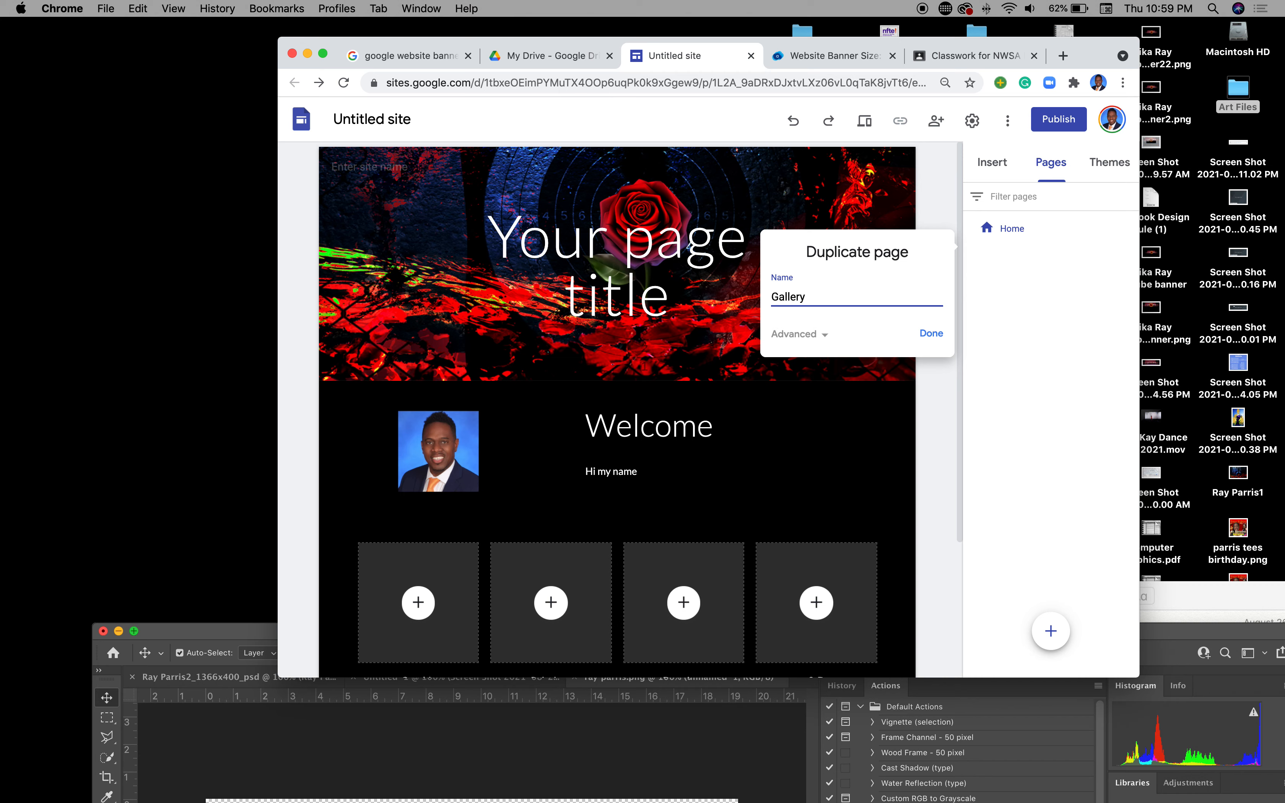
left_click(929, 333)
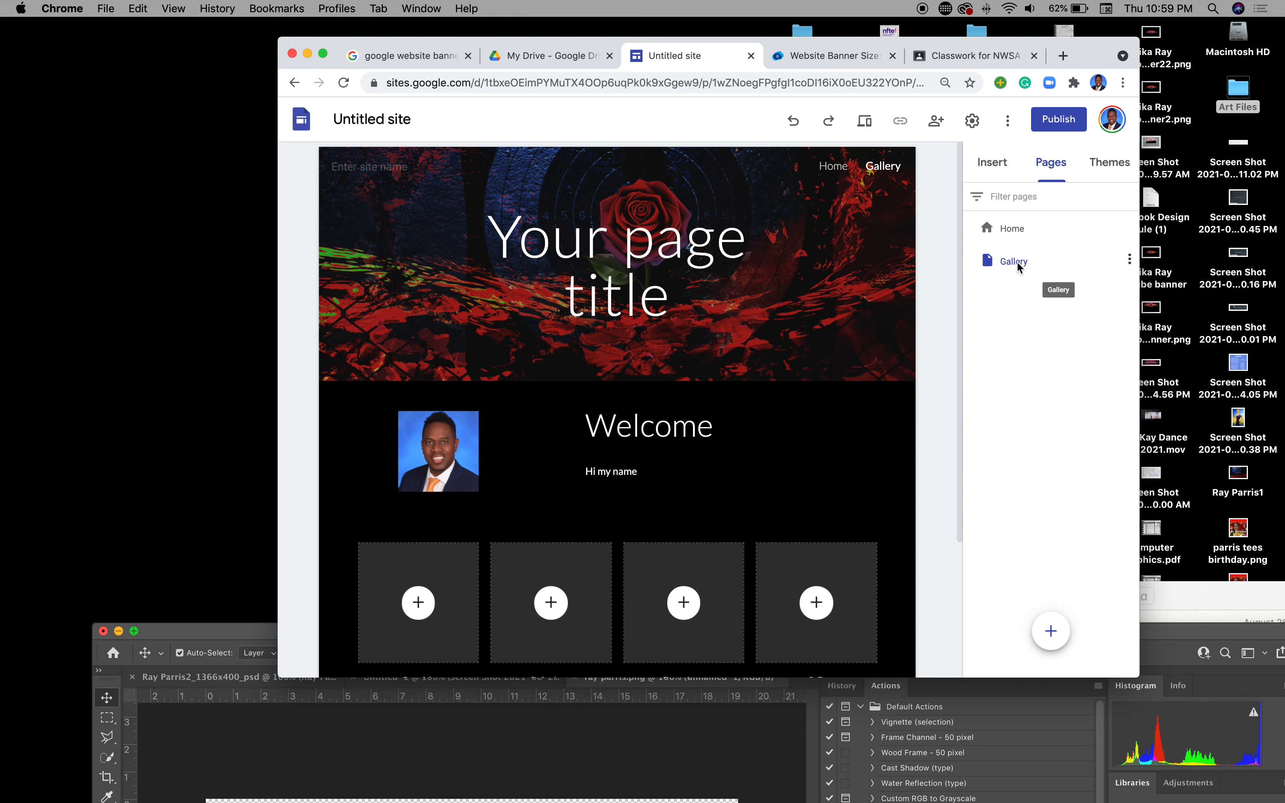
left_click(832, 275)
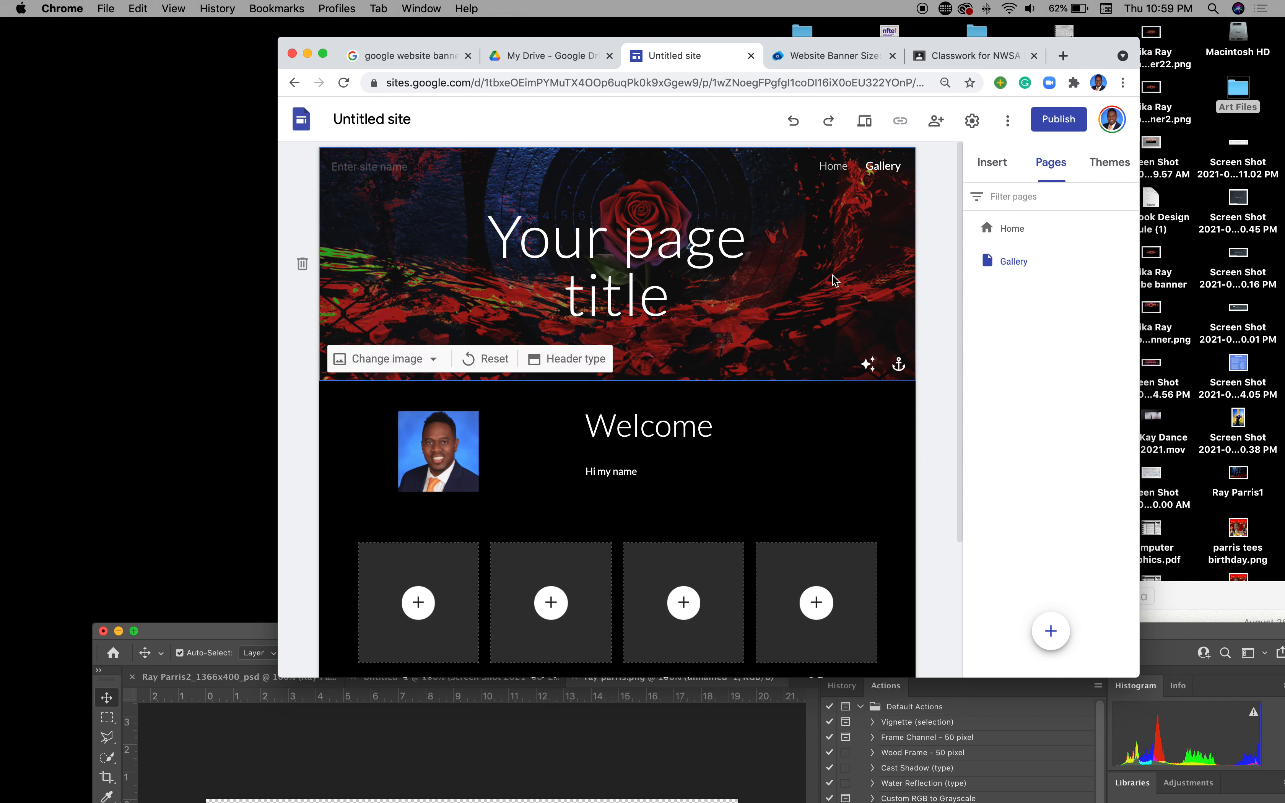
left_click(474, 431)
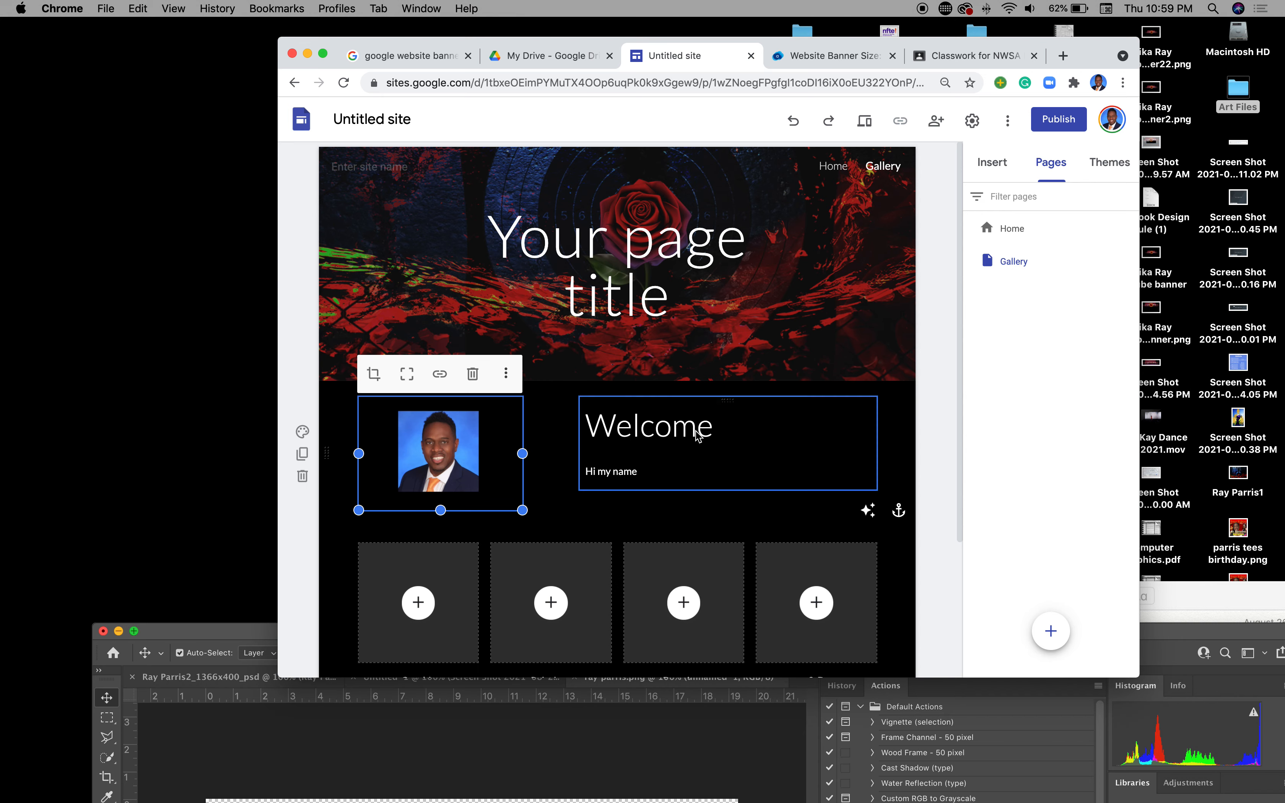
Step: Delete the headshot and Welcome section from the Gallery page
left_click(302, 476)
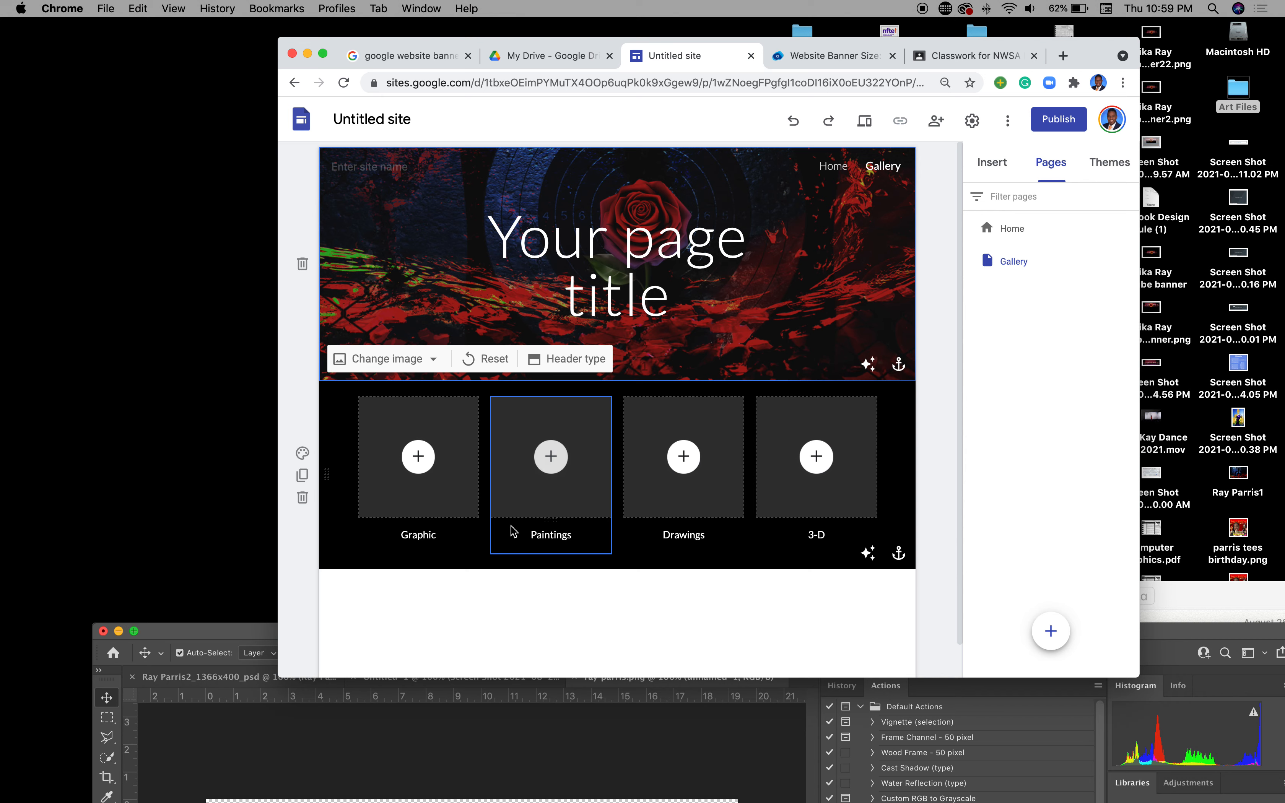
left_click(304, 454)
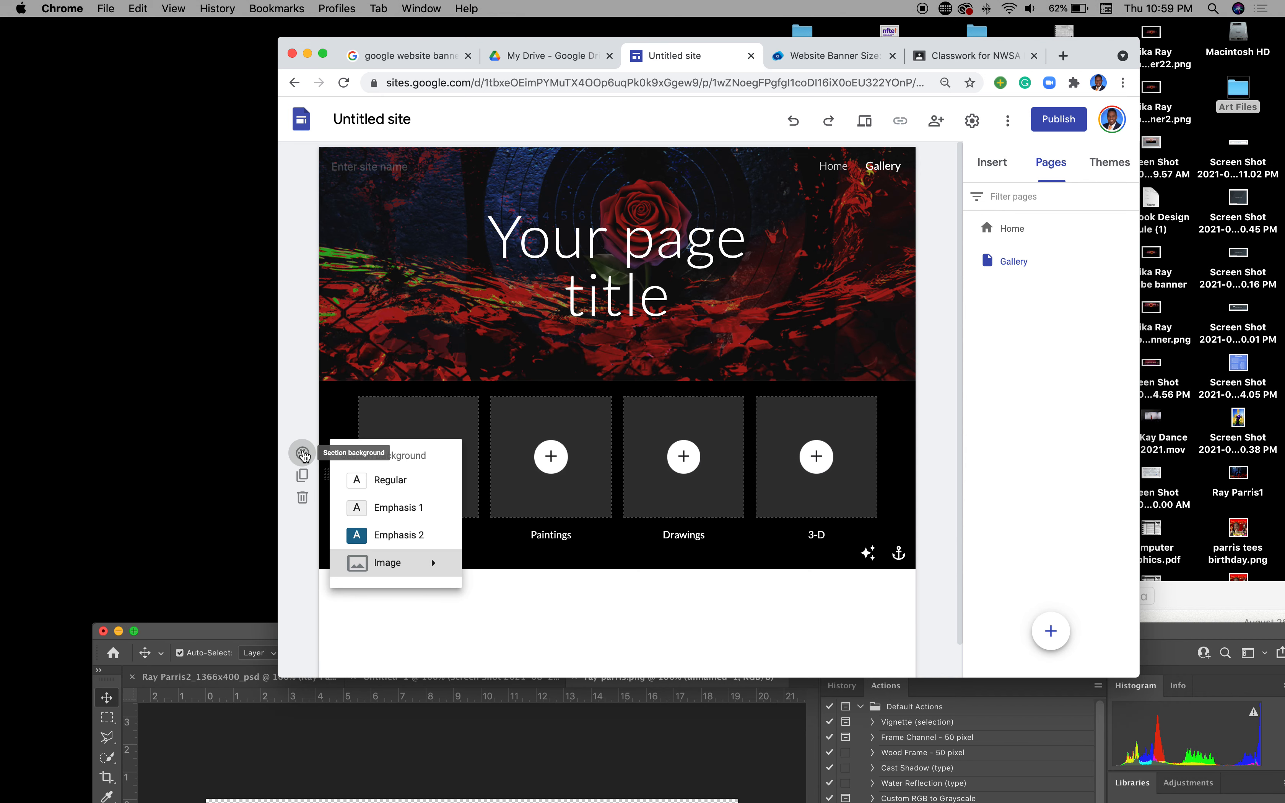
left_click(308, 477)
Step: Duplicate the captioned four-column gallery row, then minimize Photoshop
left_click(304, 475)
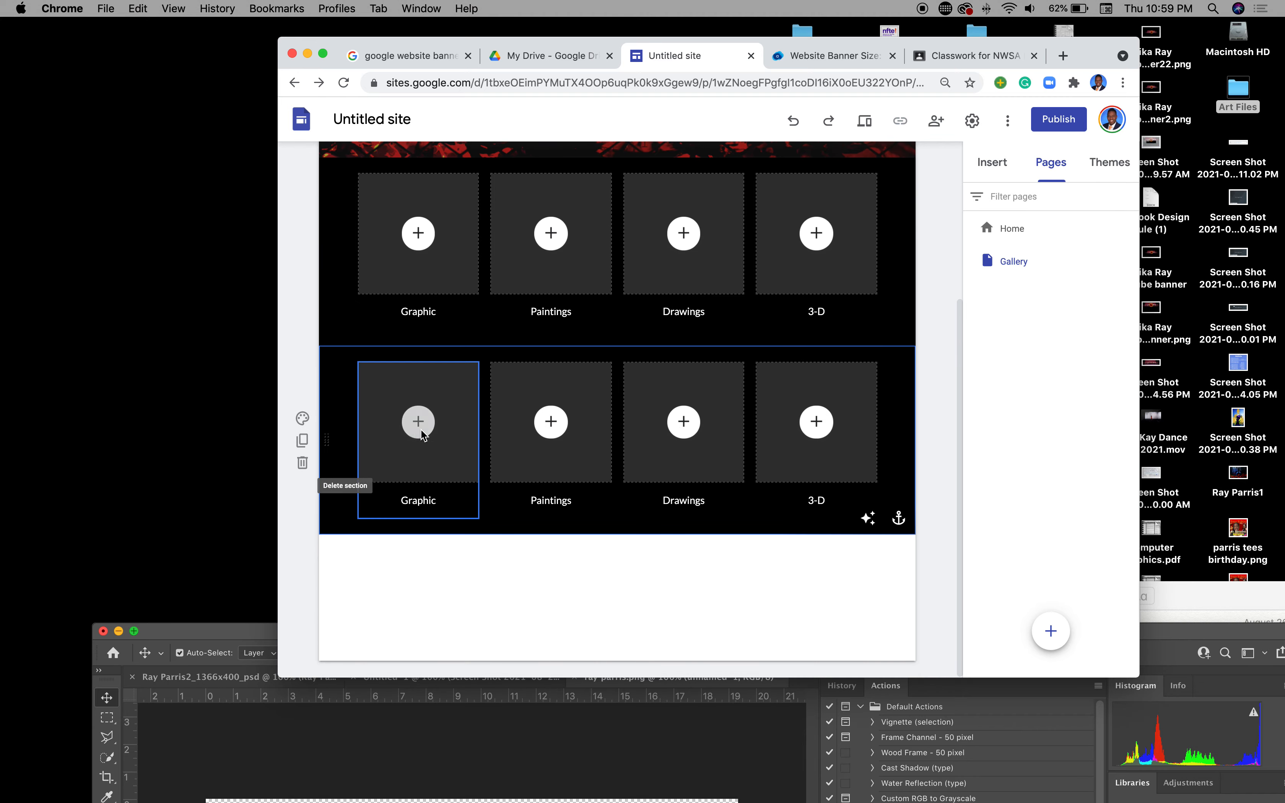
left_click(302, 441)
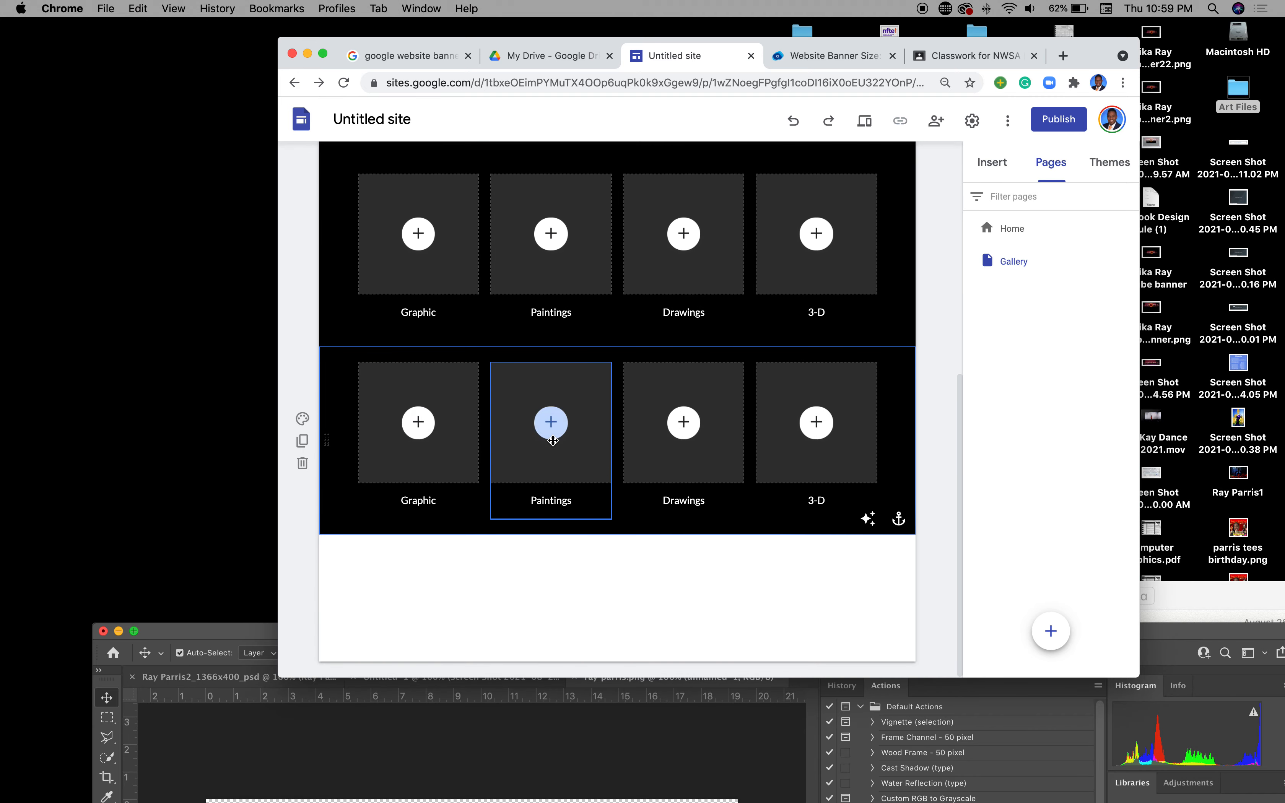
scroll(552, 440, "up", 5)
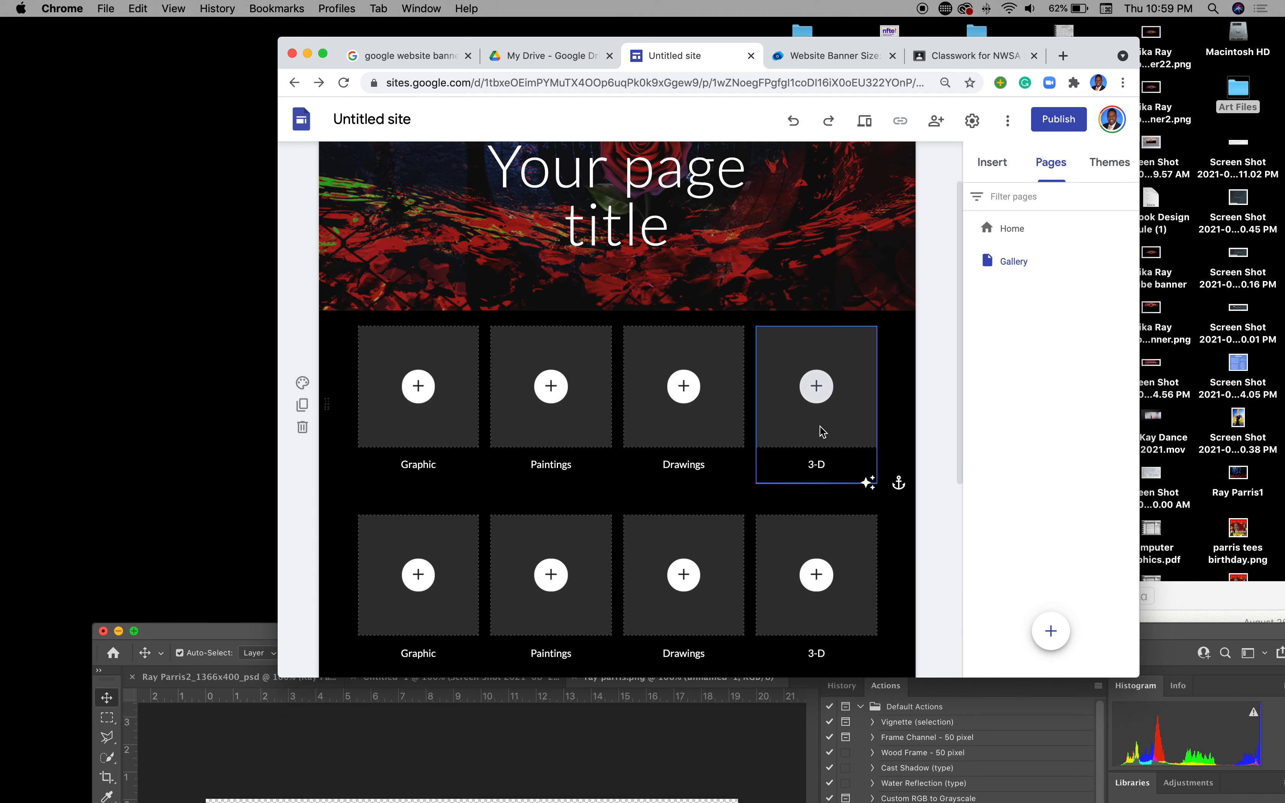
scroll(815, 436, "up", 2)
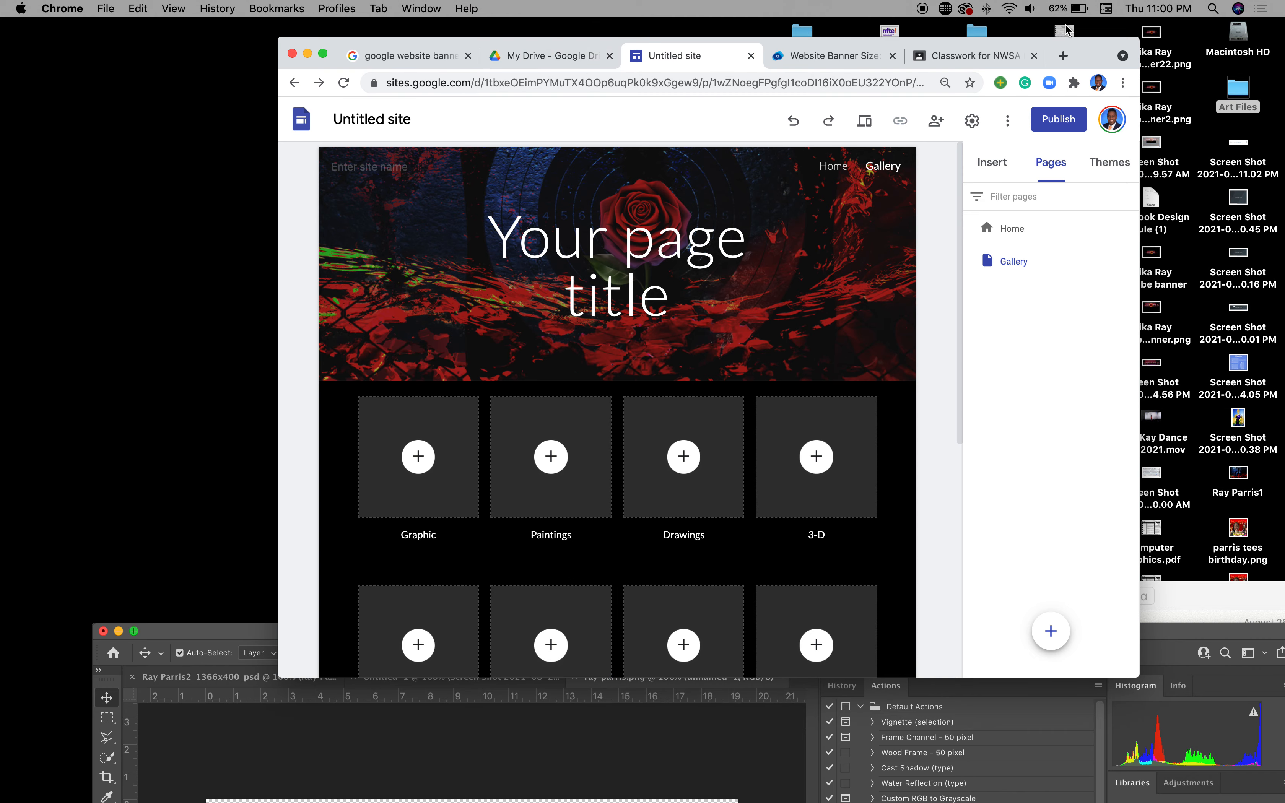
left_click_drag(187, 642, 157, 176)
left_click(72, 171)
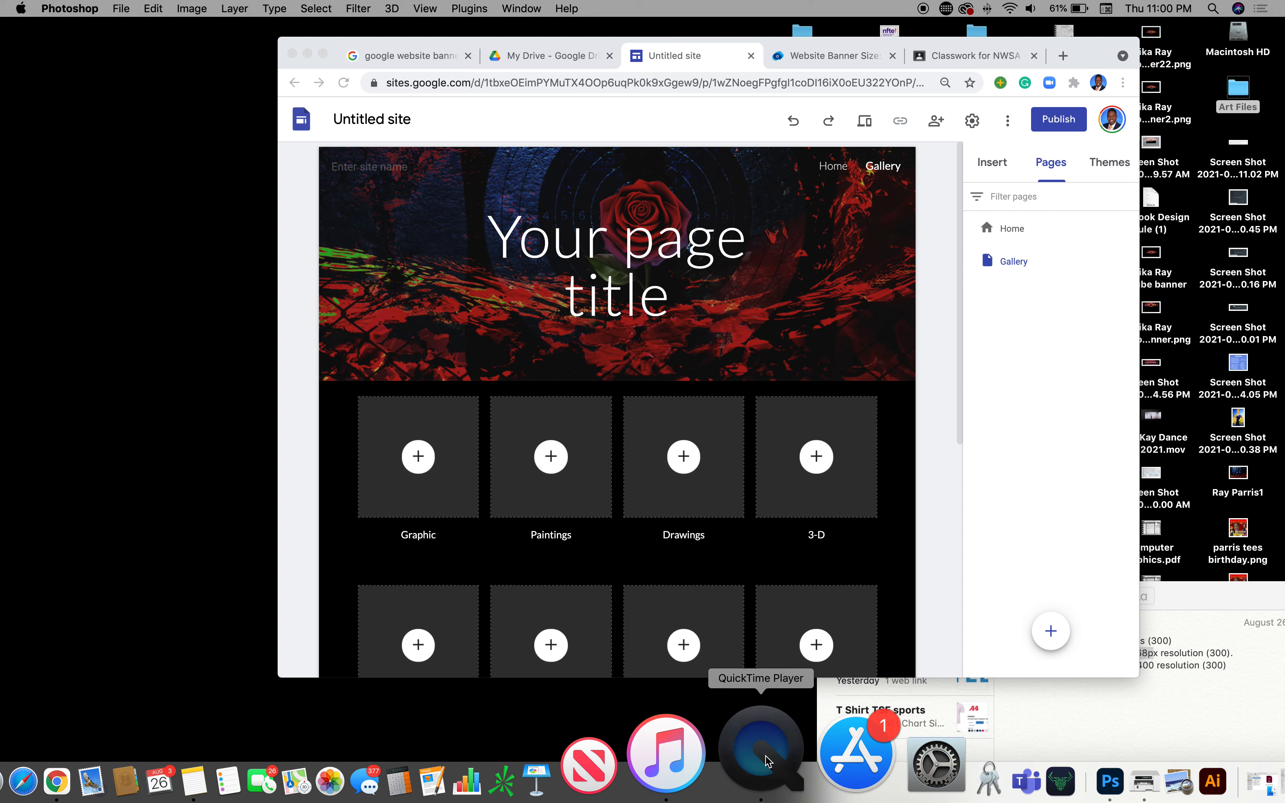
Step: Quit QuickTime Player and start renaming the recording 'Website banner size Google Site'
left_click(760, 764)
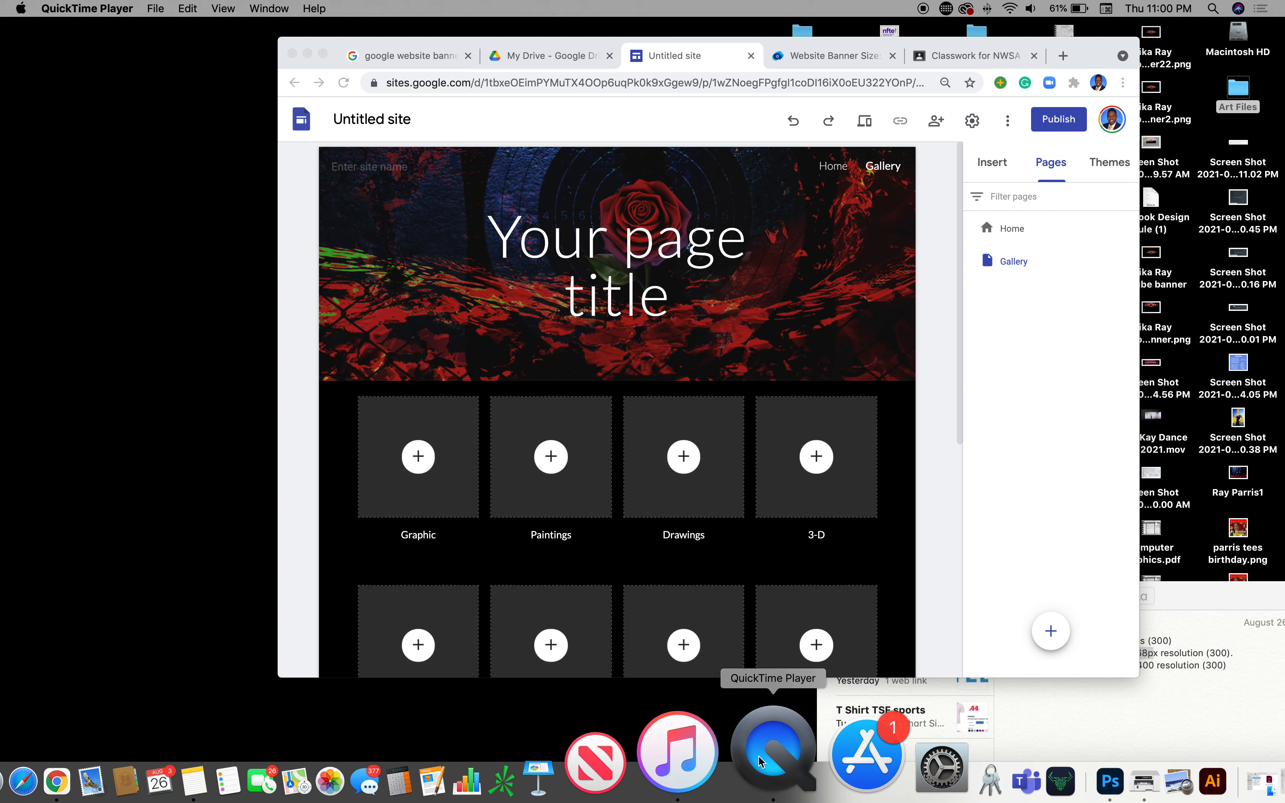
left_click(114, 10)
left_click(104, 127)
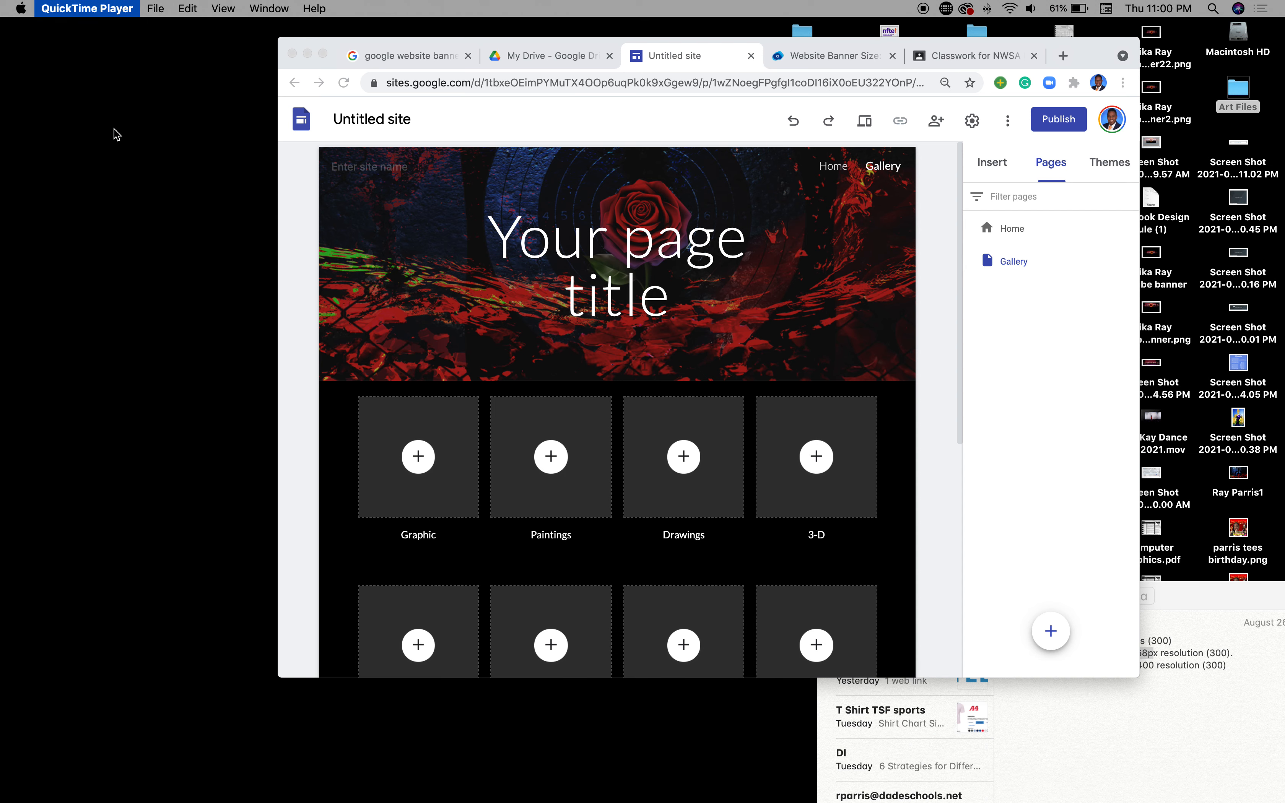
left_click(222, 151)
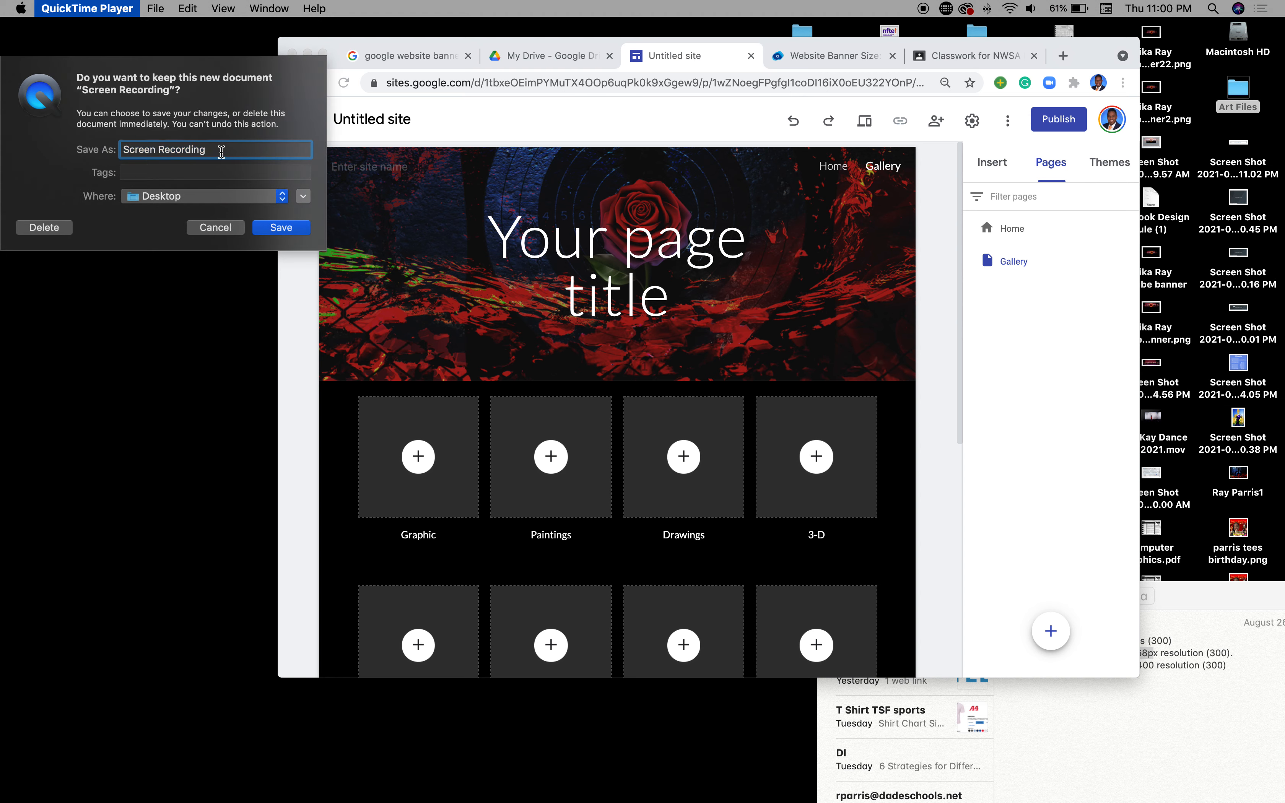
left_click_drag(222, 152, 67, 133)
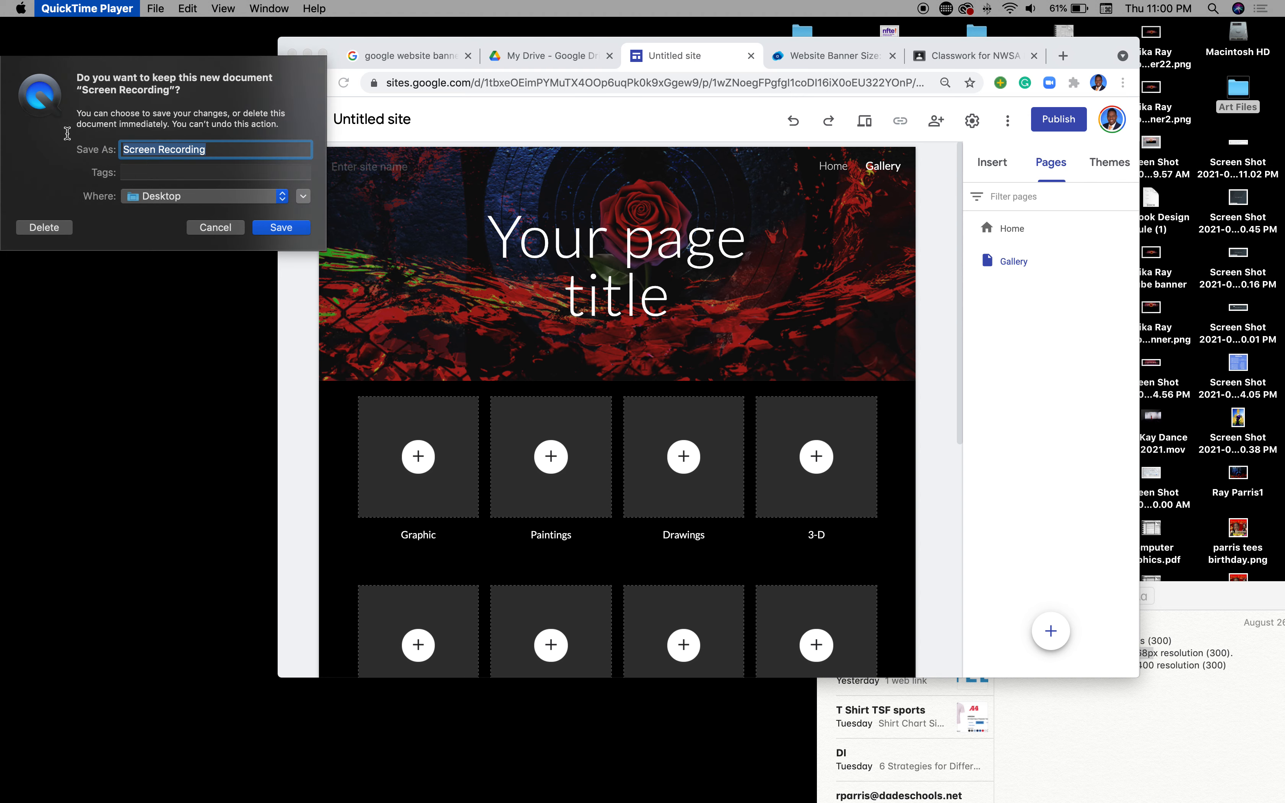
type("Website banner size Google Site")
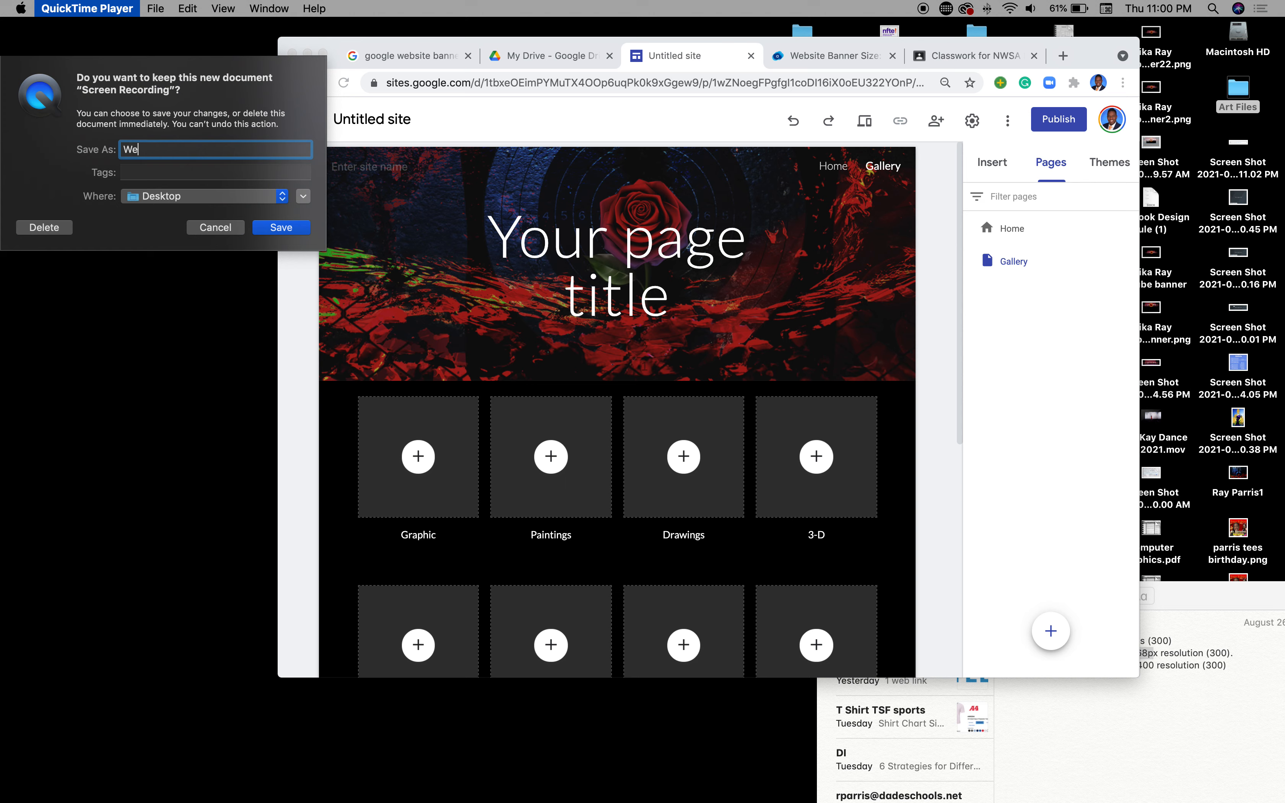